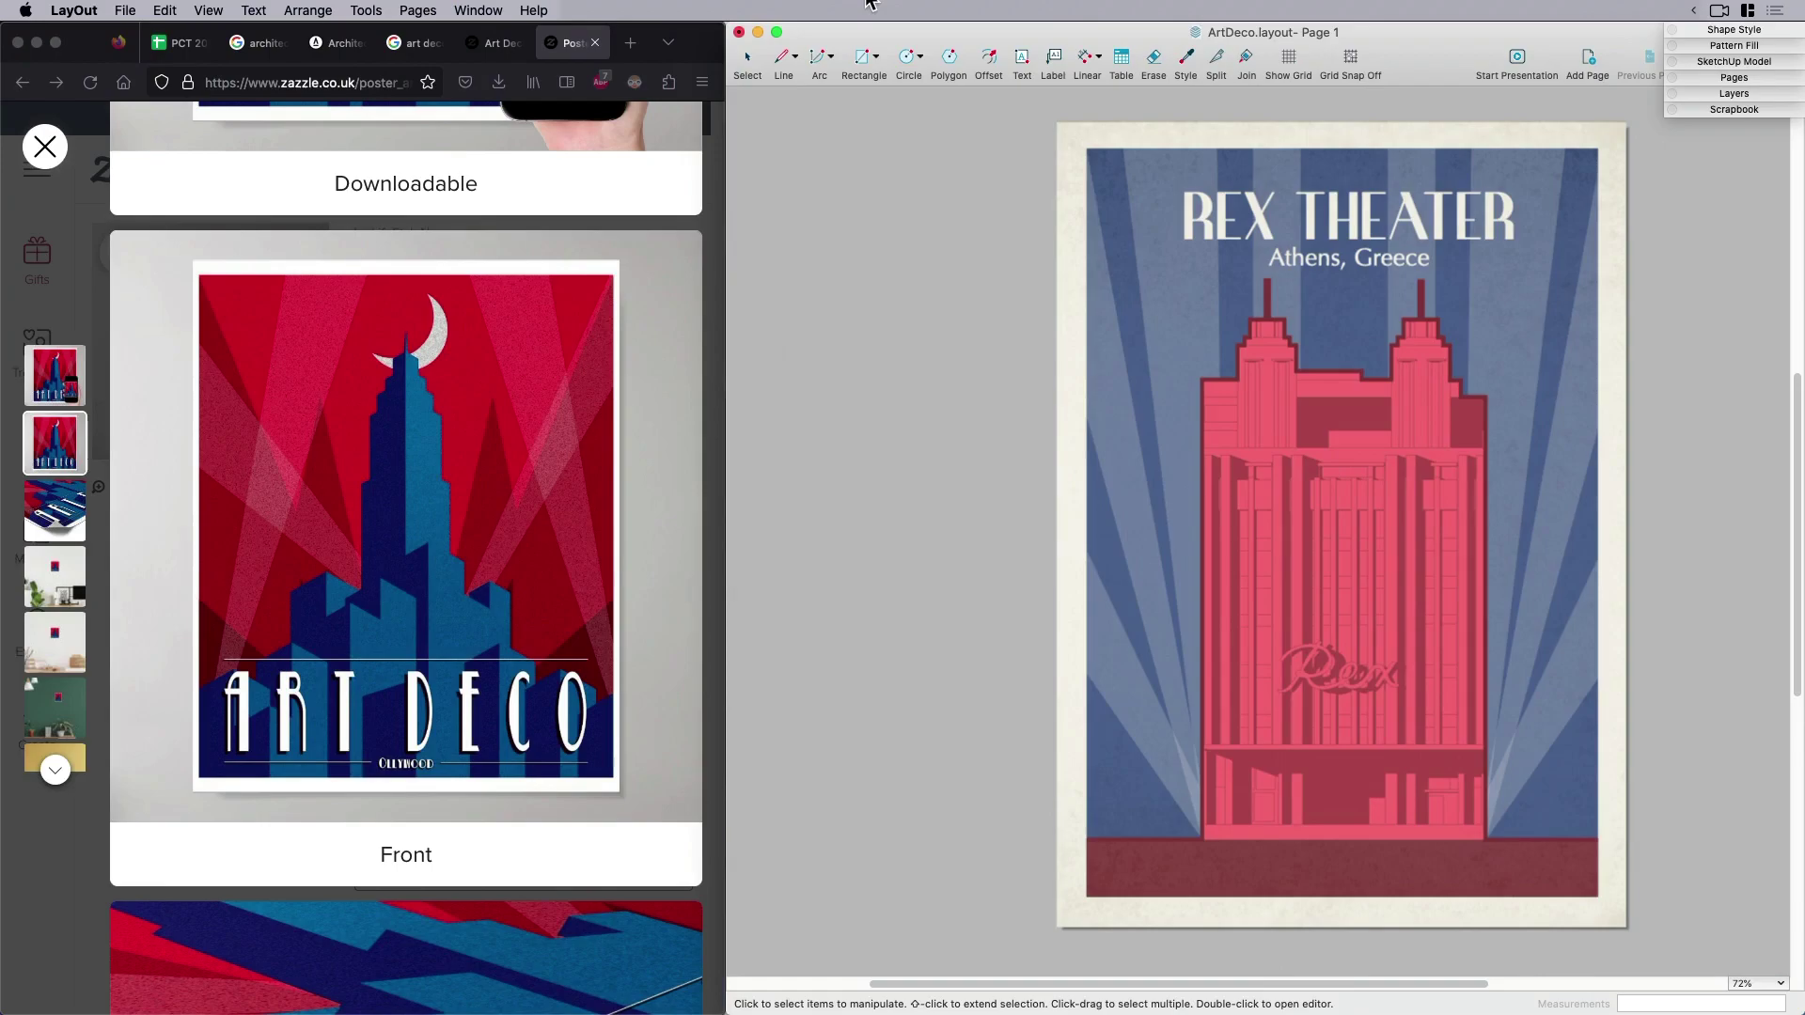
Switch from LayOut to the RexTheaterAthens.skp model in SketchUp.
{"action": "key", "text": "super+Tab"}
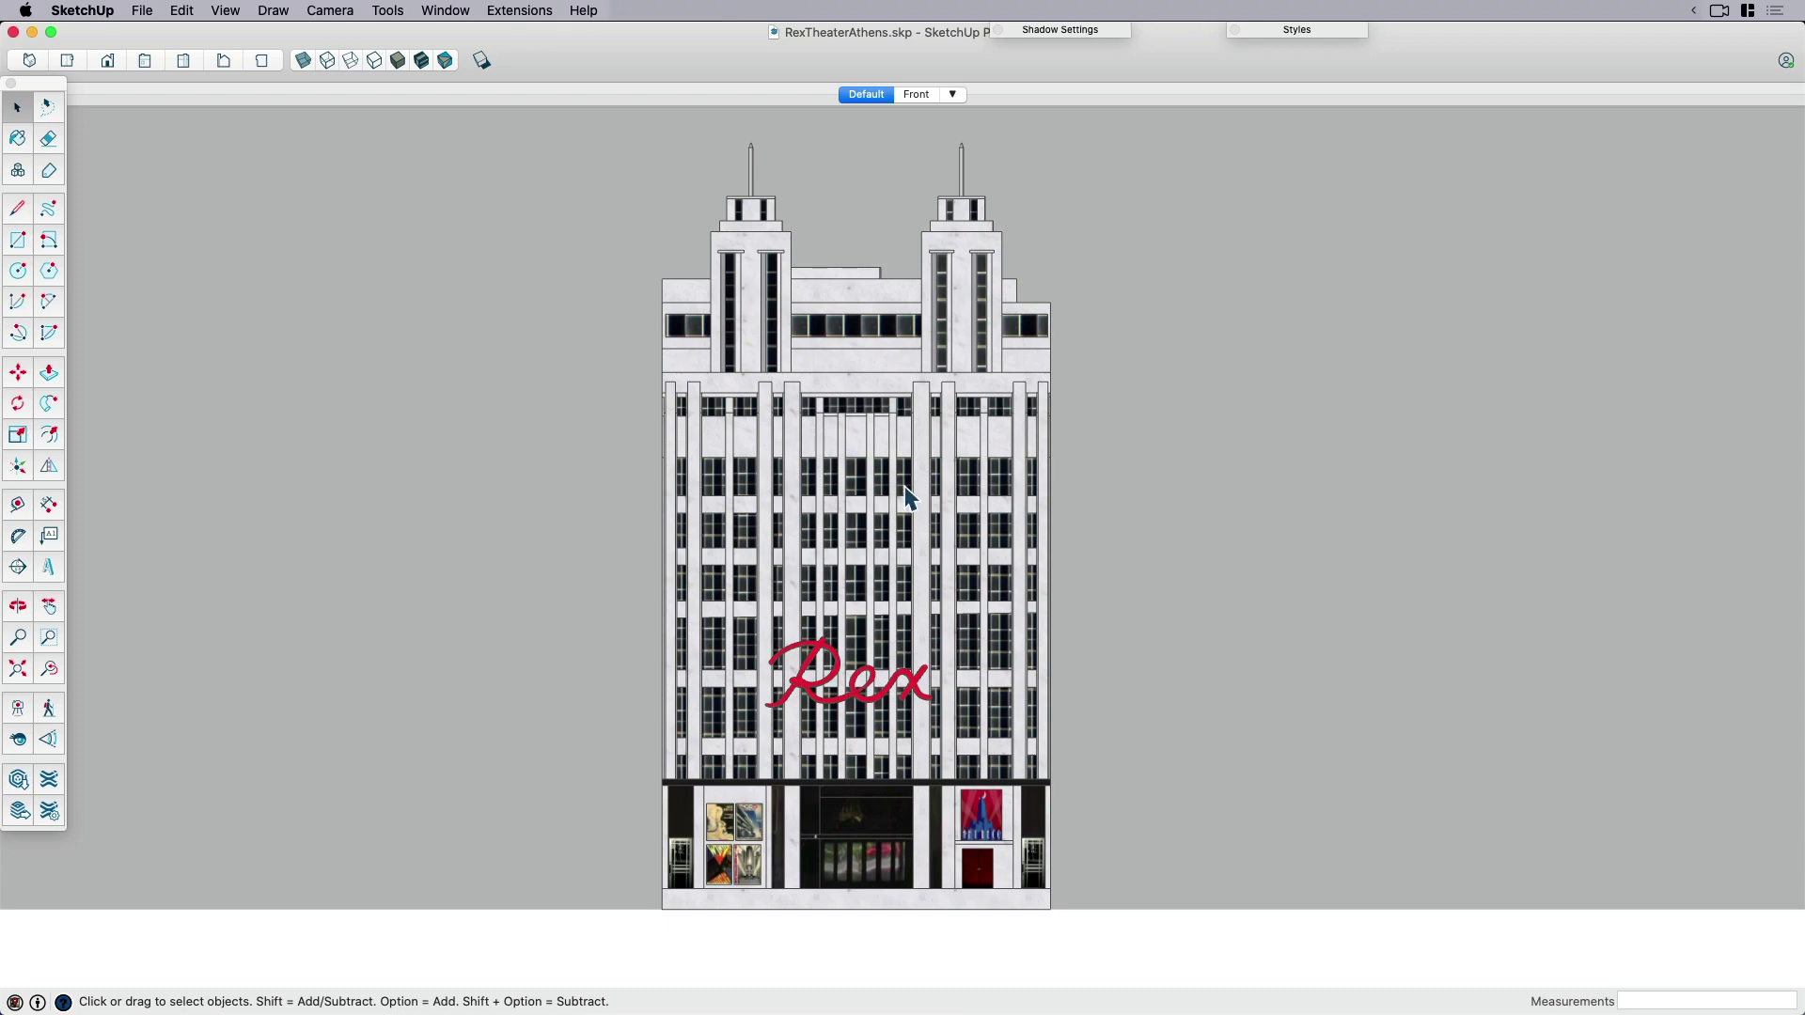
{"action": "middle_click_drag", "start_coordinate": [912, 499], "coordinate": [1111, 519]}
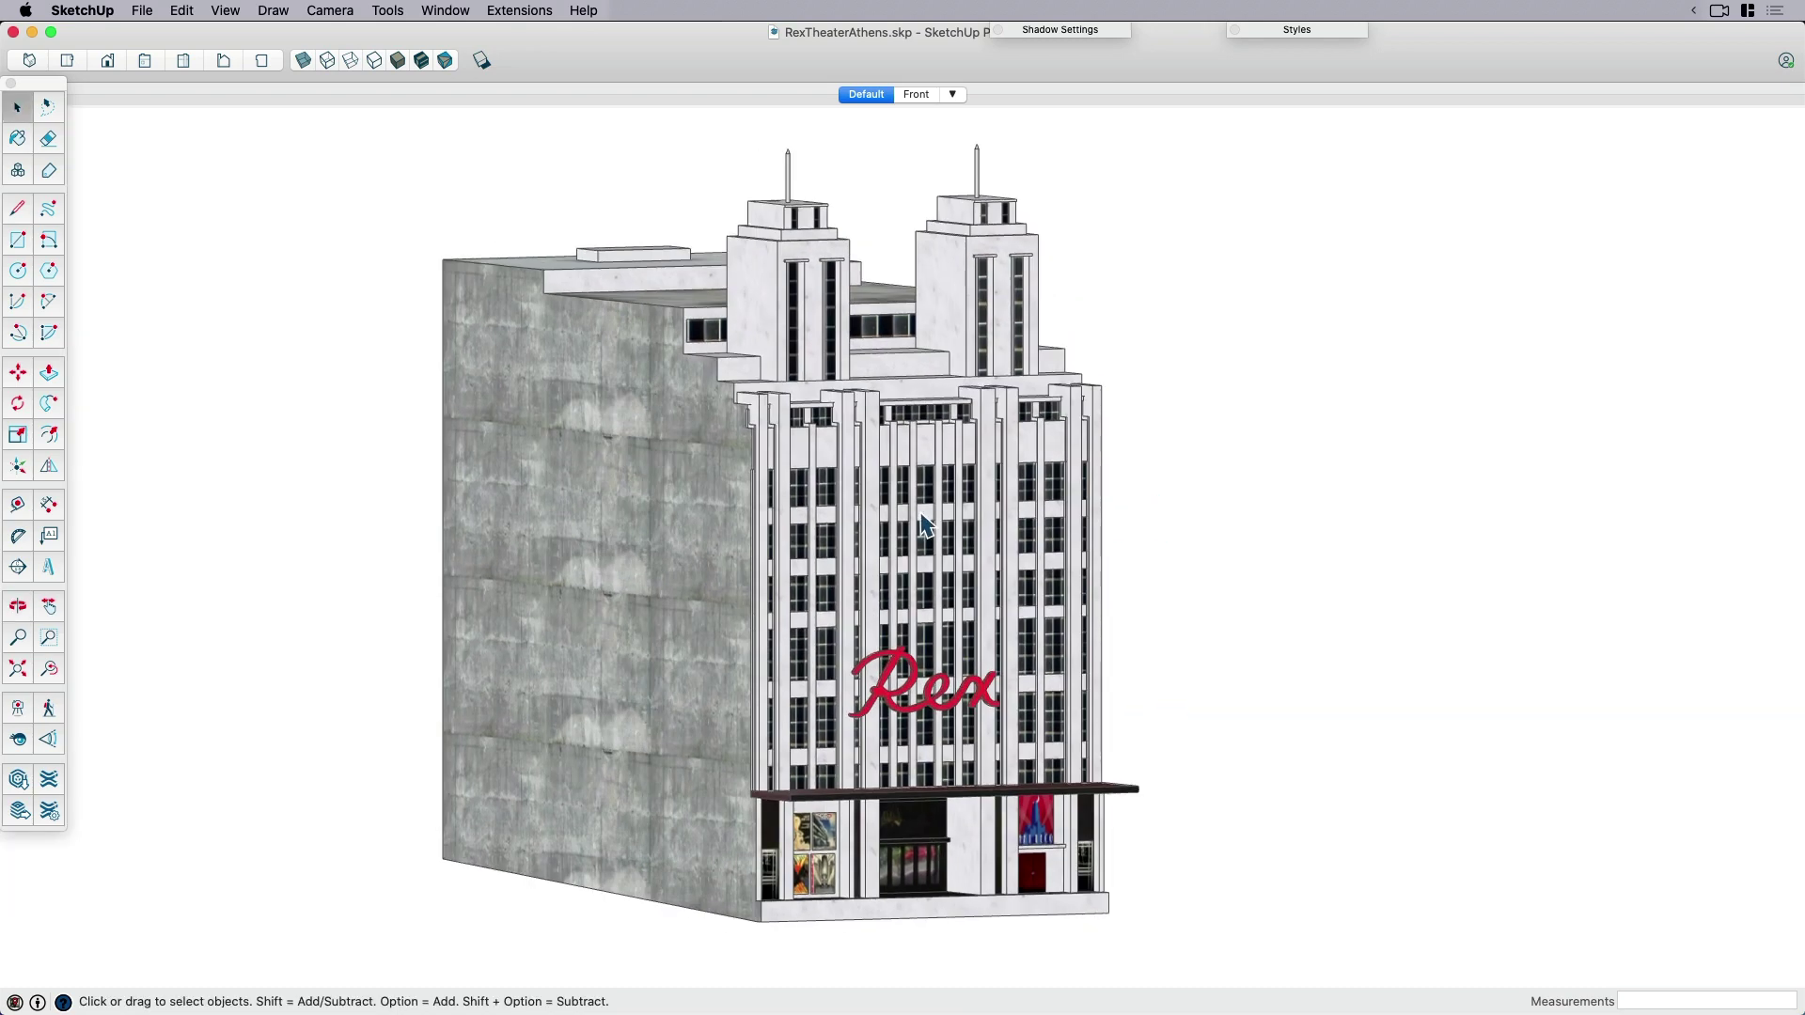
{"action": "middle_click_drag", "start_coordinate": [991, 641], "coordinate": [926, 621]}
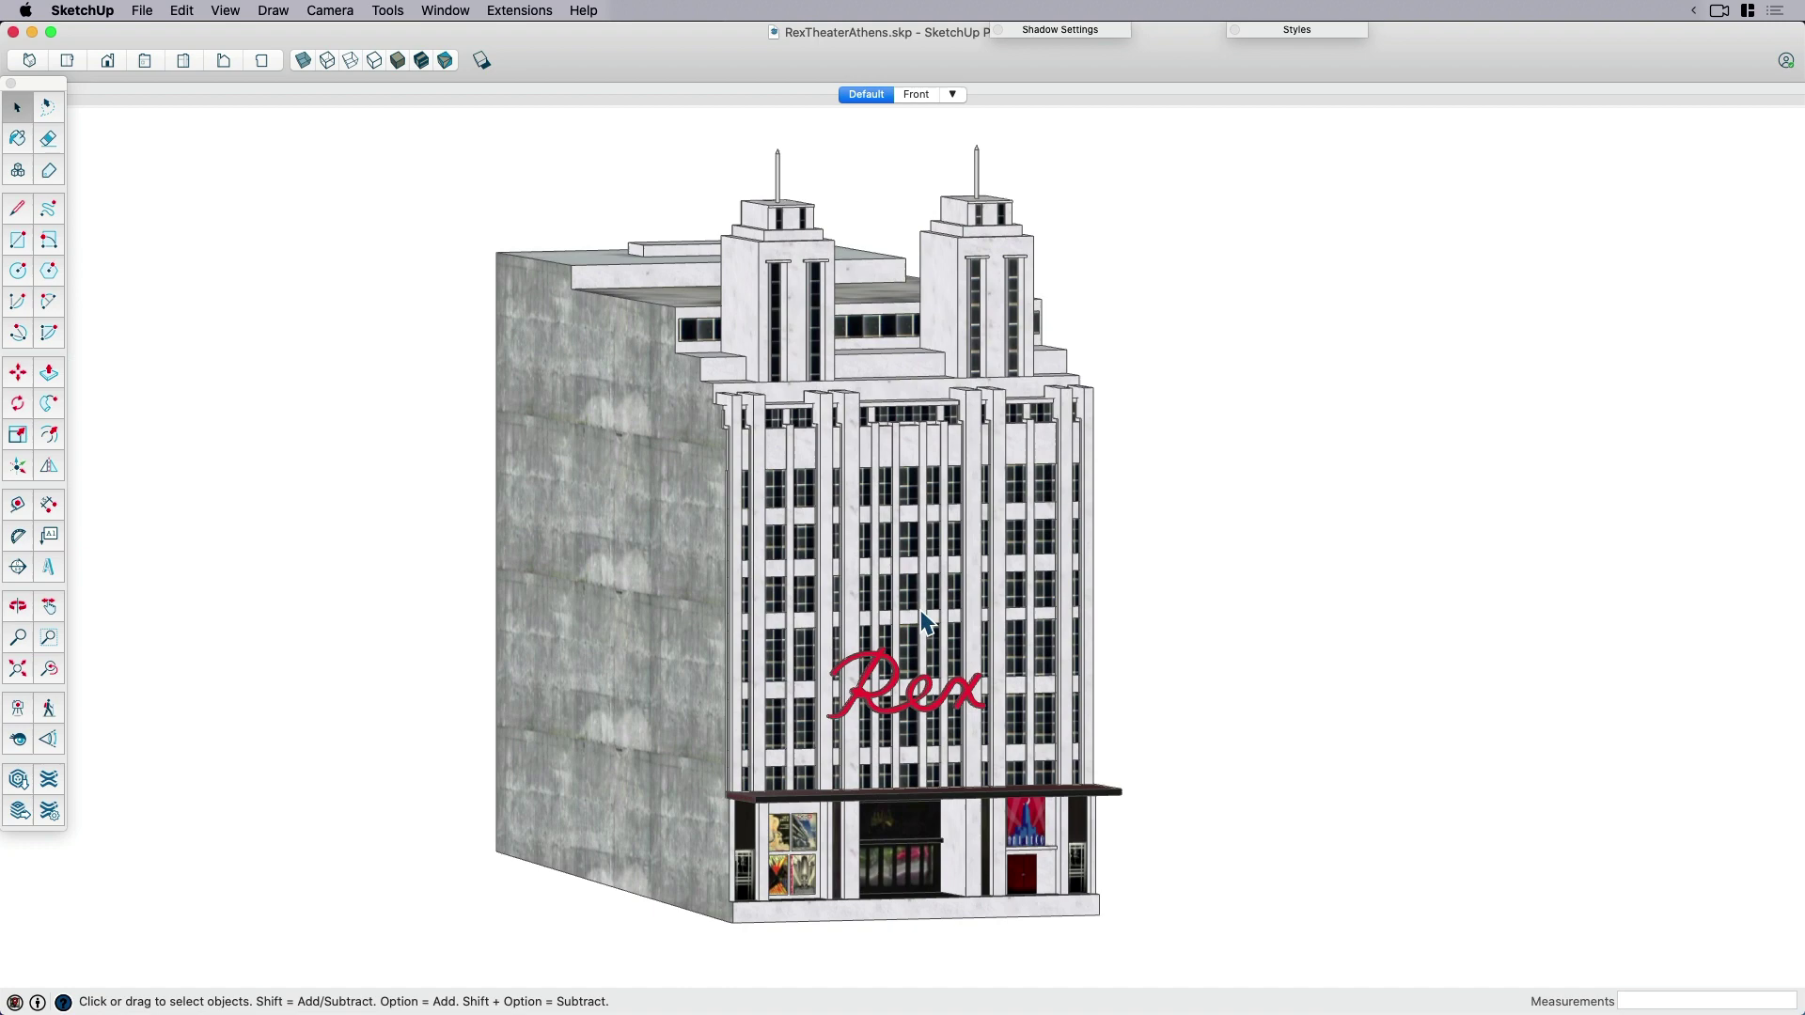
{"action": "left_click", "coordinate": [861, 95]}
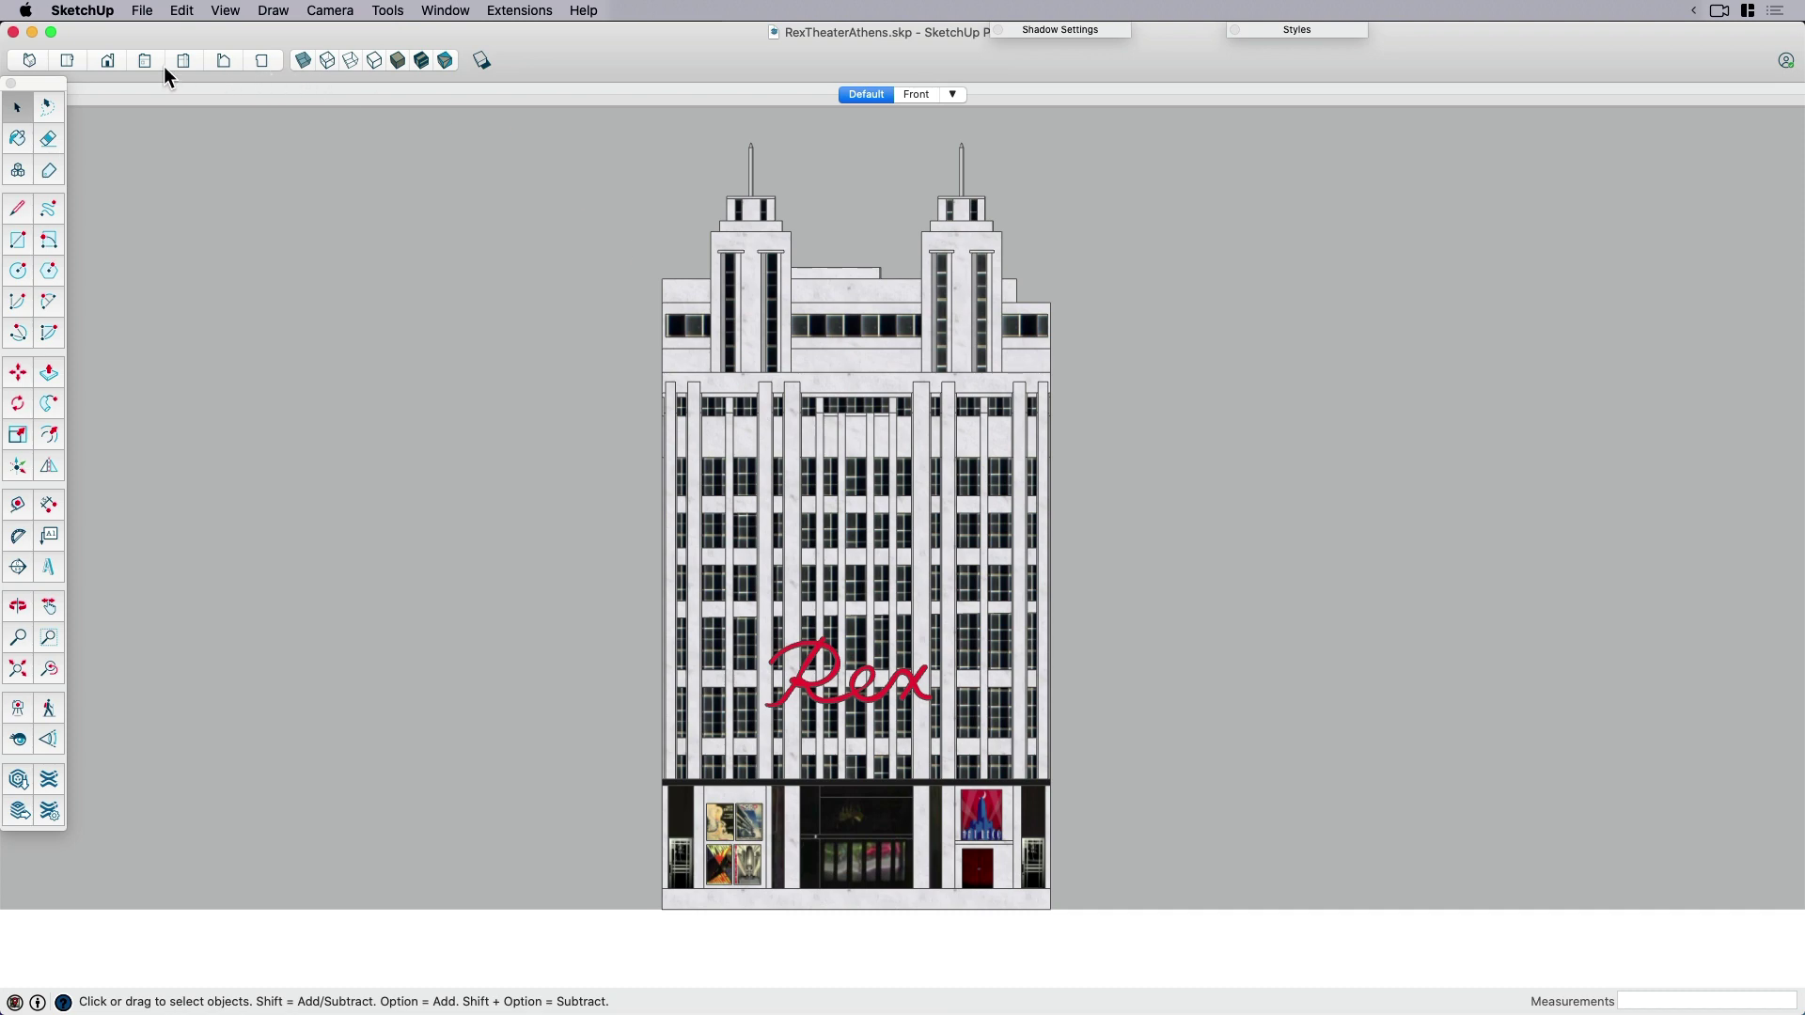
Preview the Hidden Line and Shaded With Textures styles, then apply the Front scene's red style.
{"action": "left_click", "coordinate": [374, 60]}
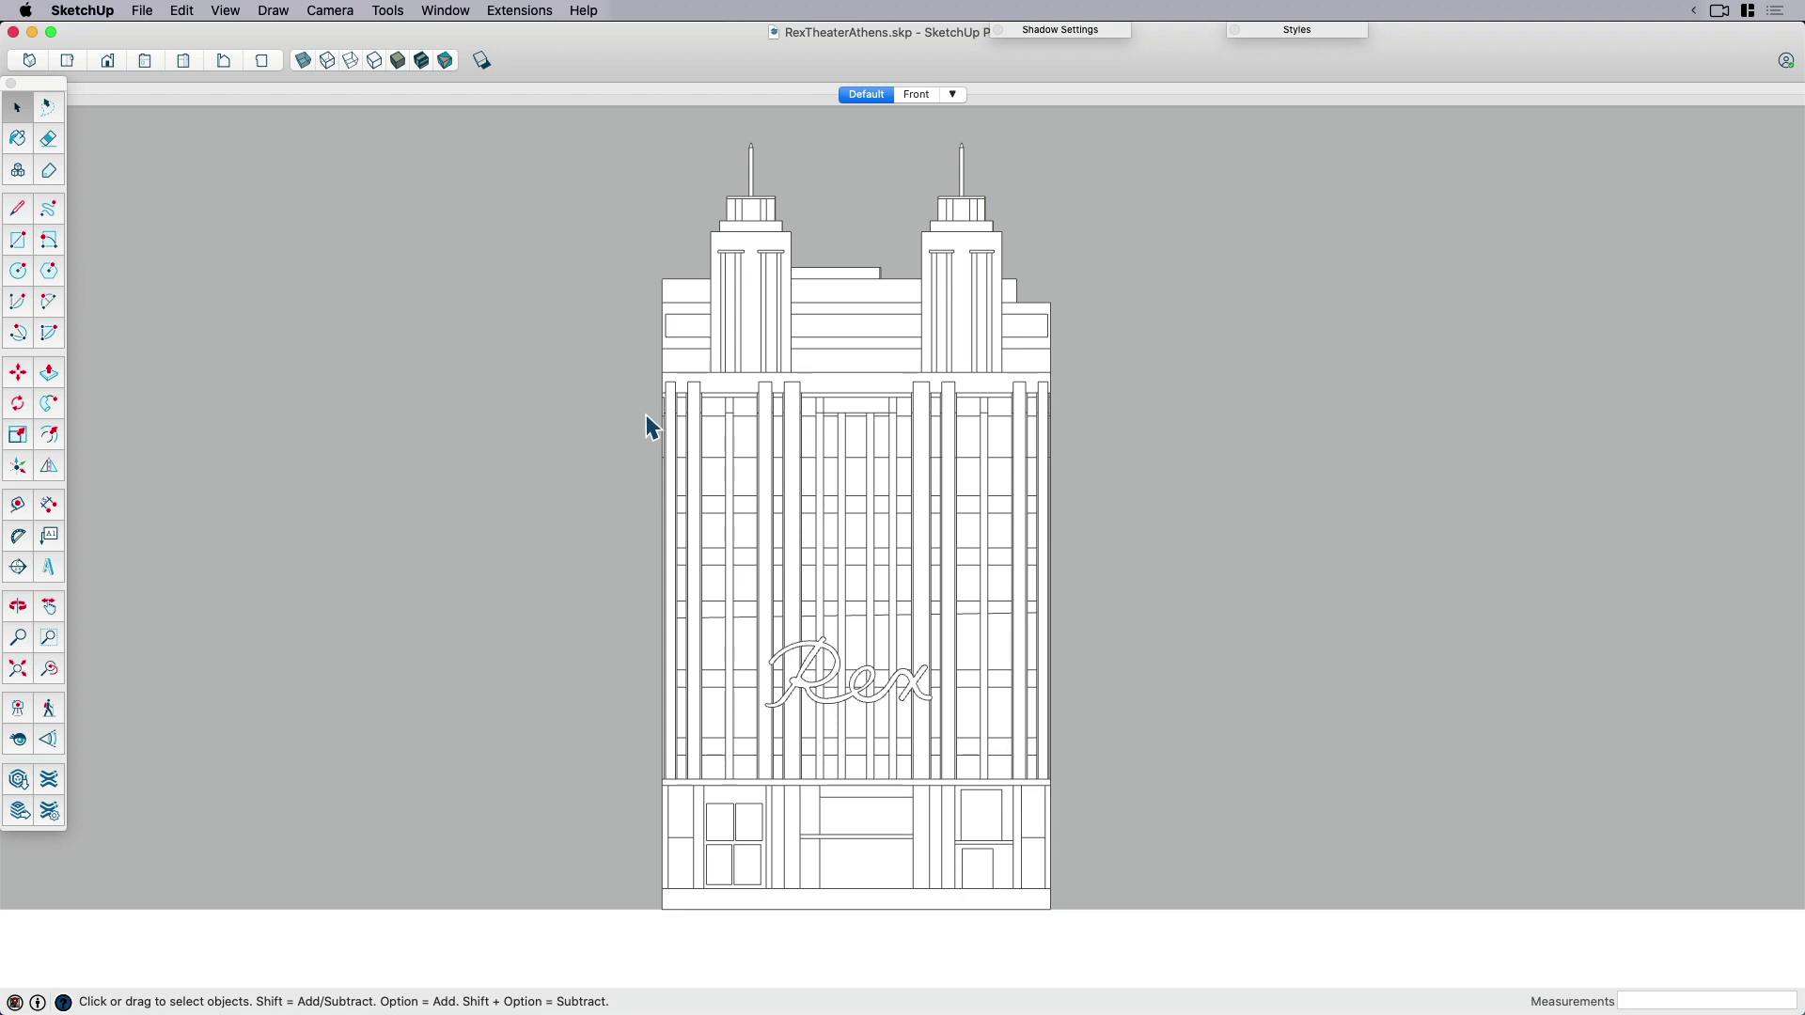
{"action": "left_click", "coordinate": [423, 61]}
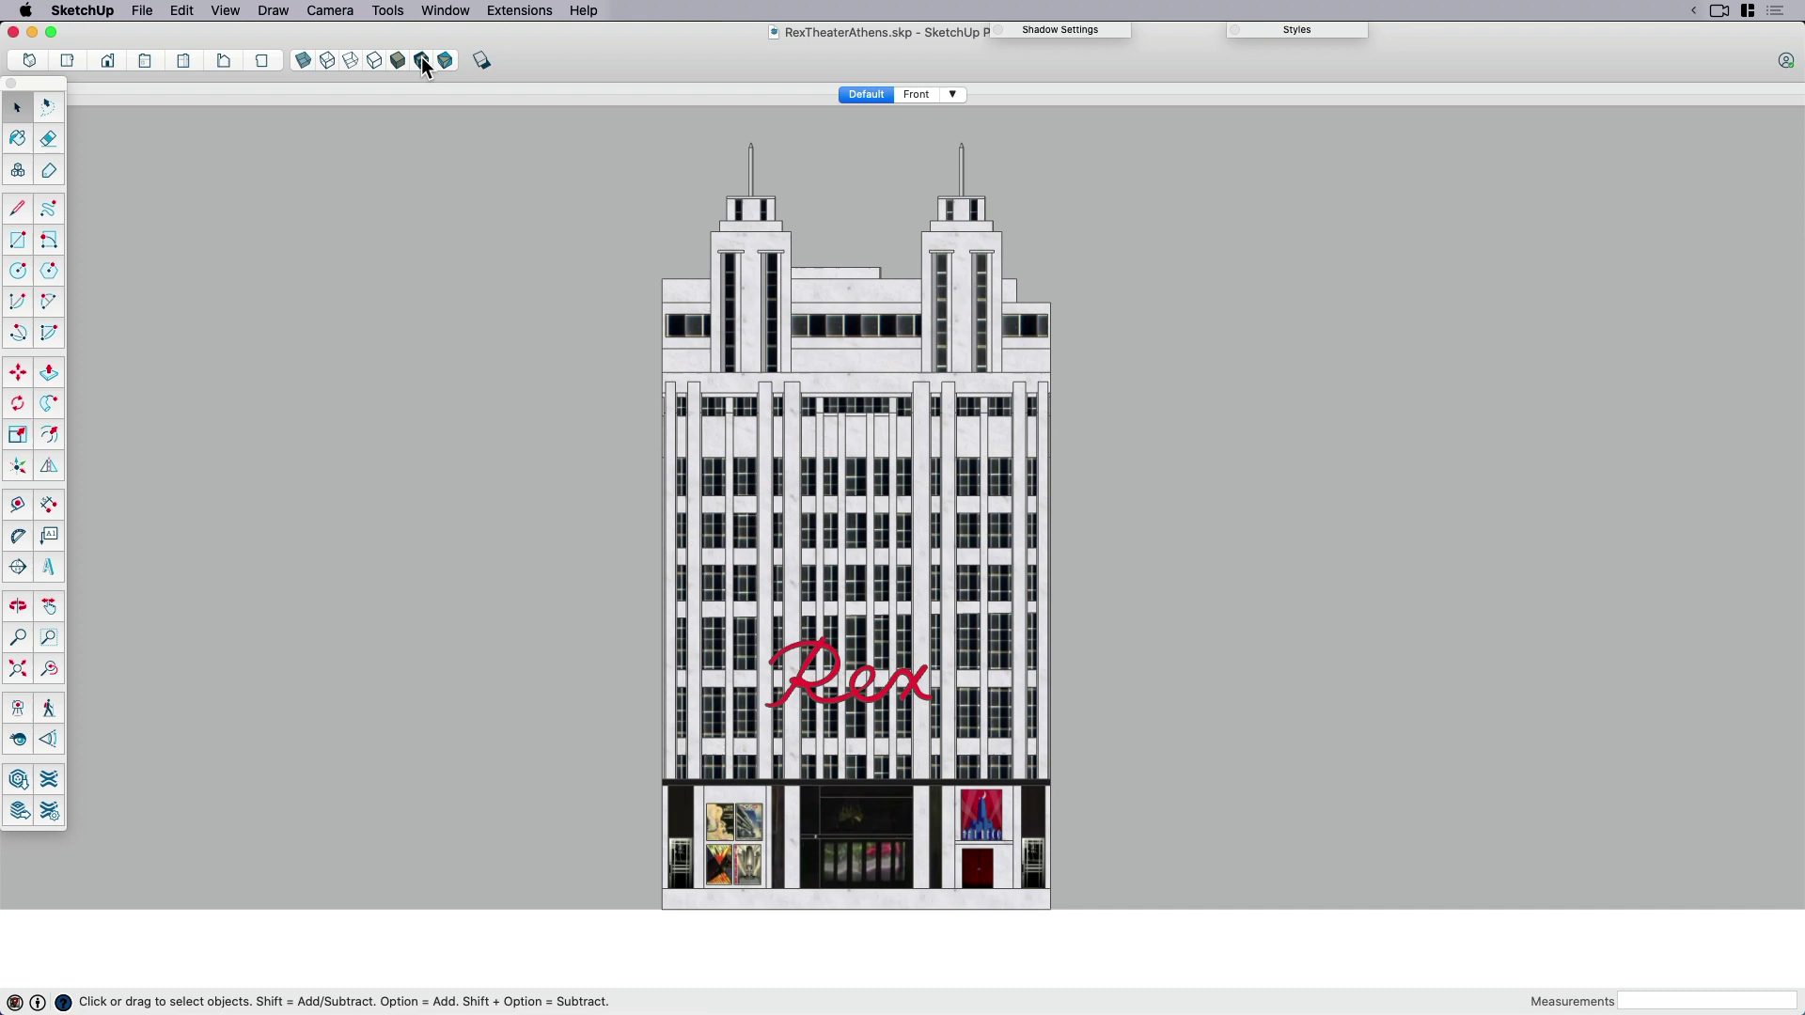
{"action": "left_click", "coordinate": [916, 94]}
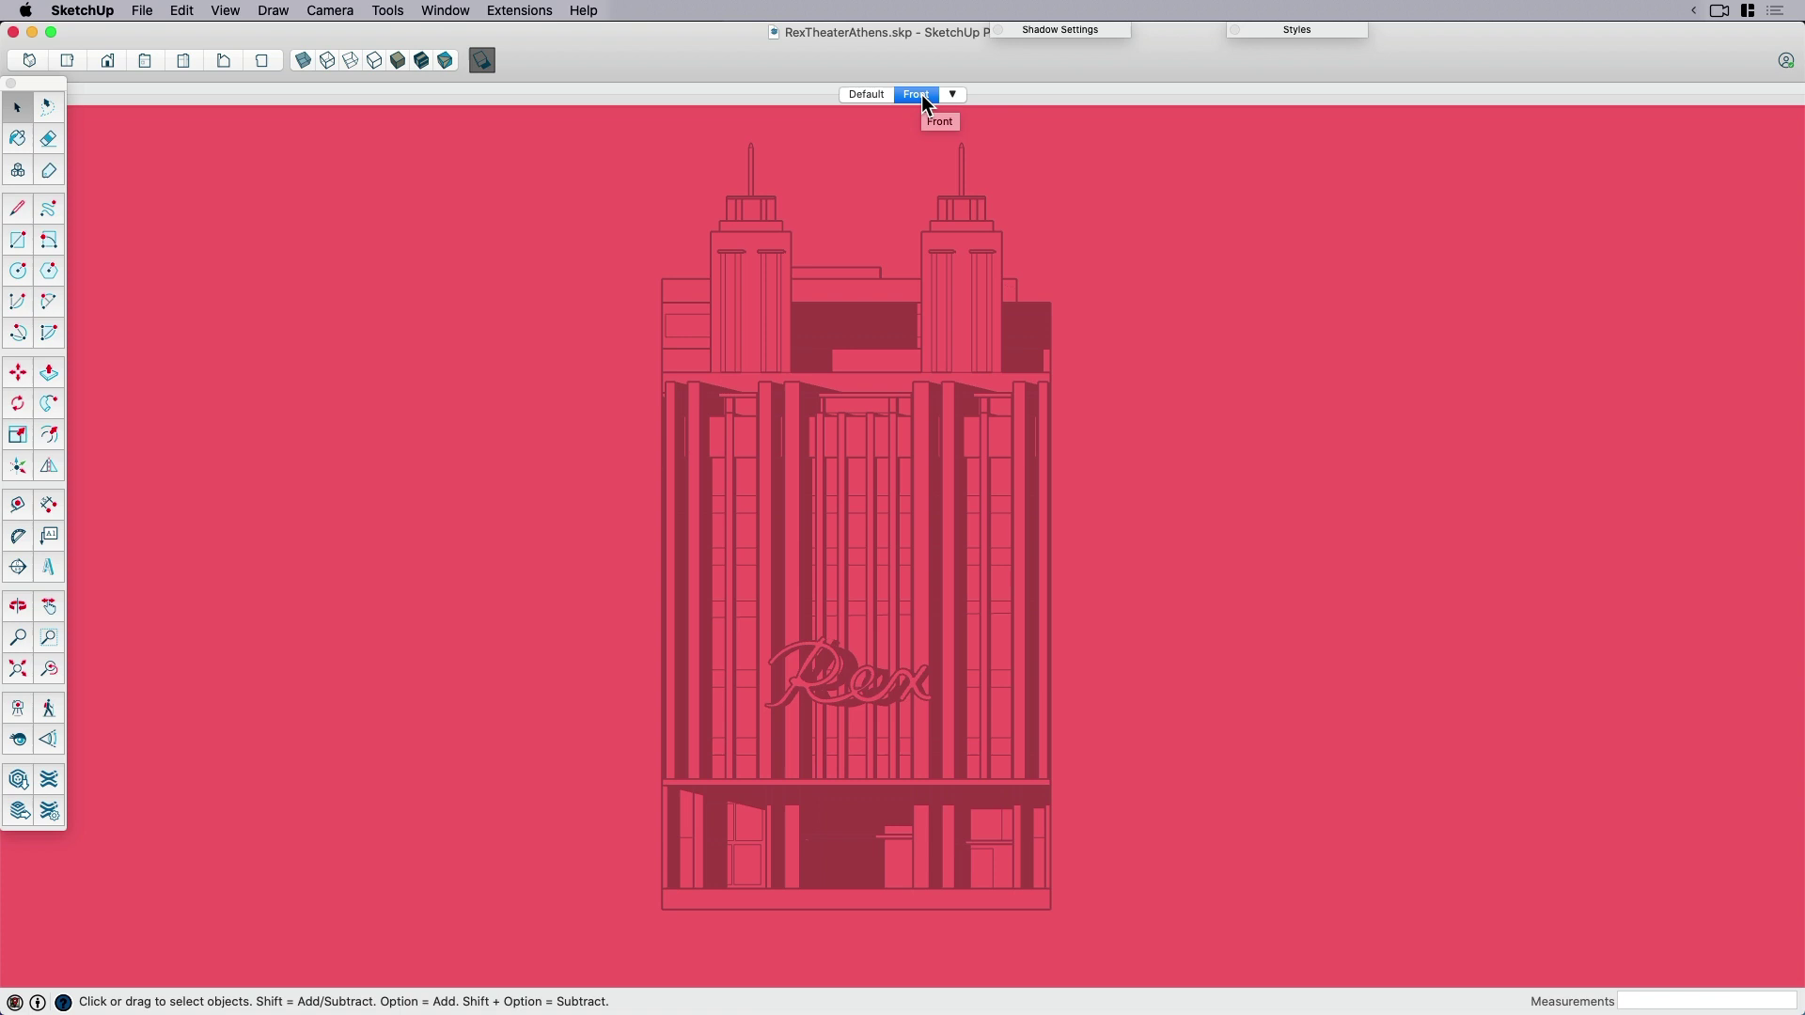
Compare the default and red Simple Style, then open the Simple Style's edge colour picker.
{"action": "left_click", "coordinate": [1280, 28]}
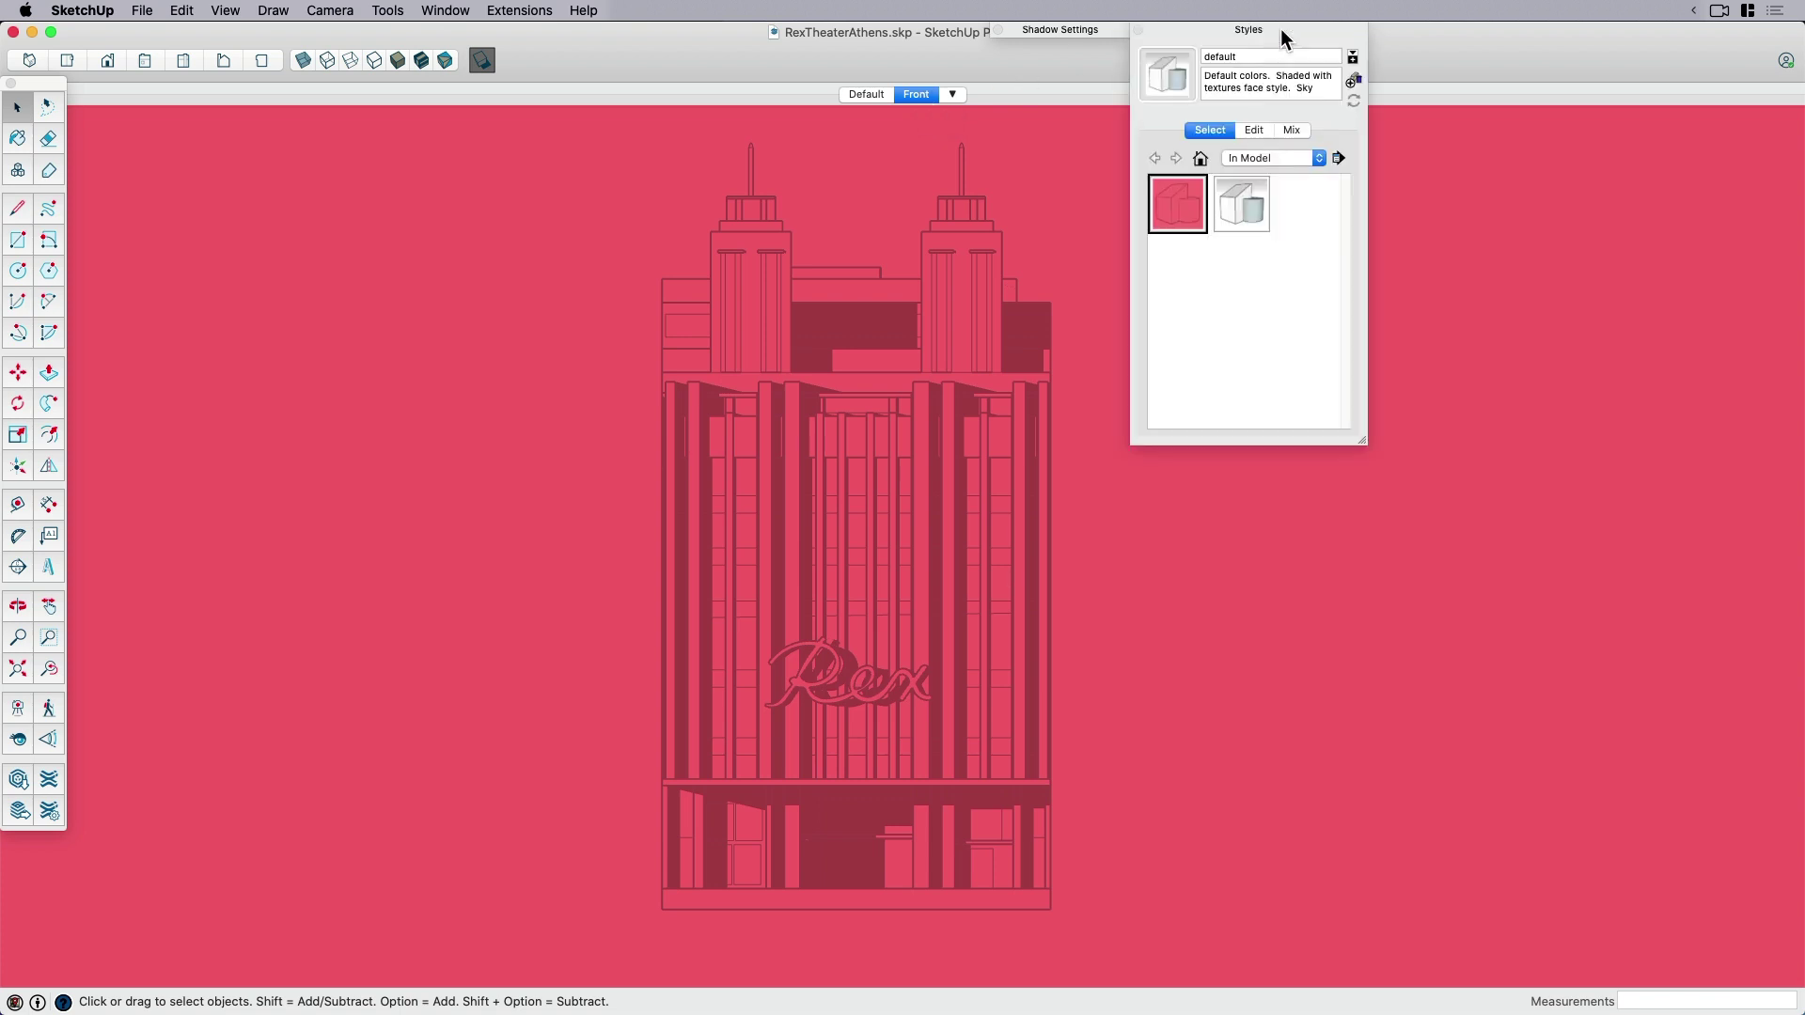
{"action": "left_click", "coordinate": [1241, 205]}
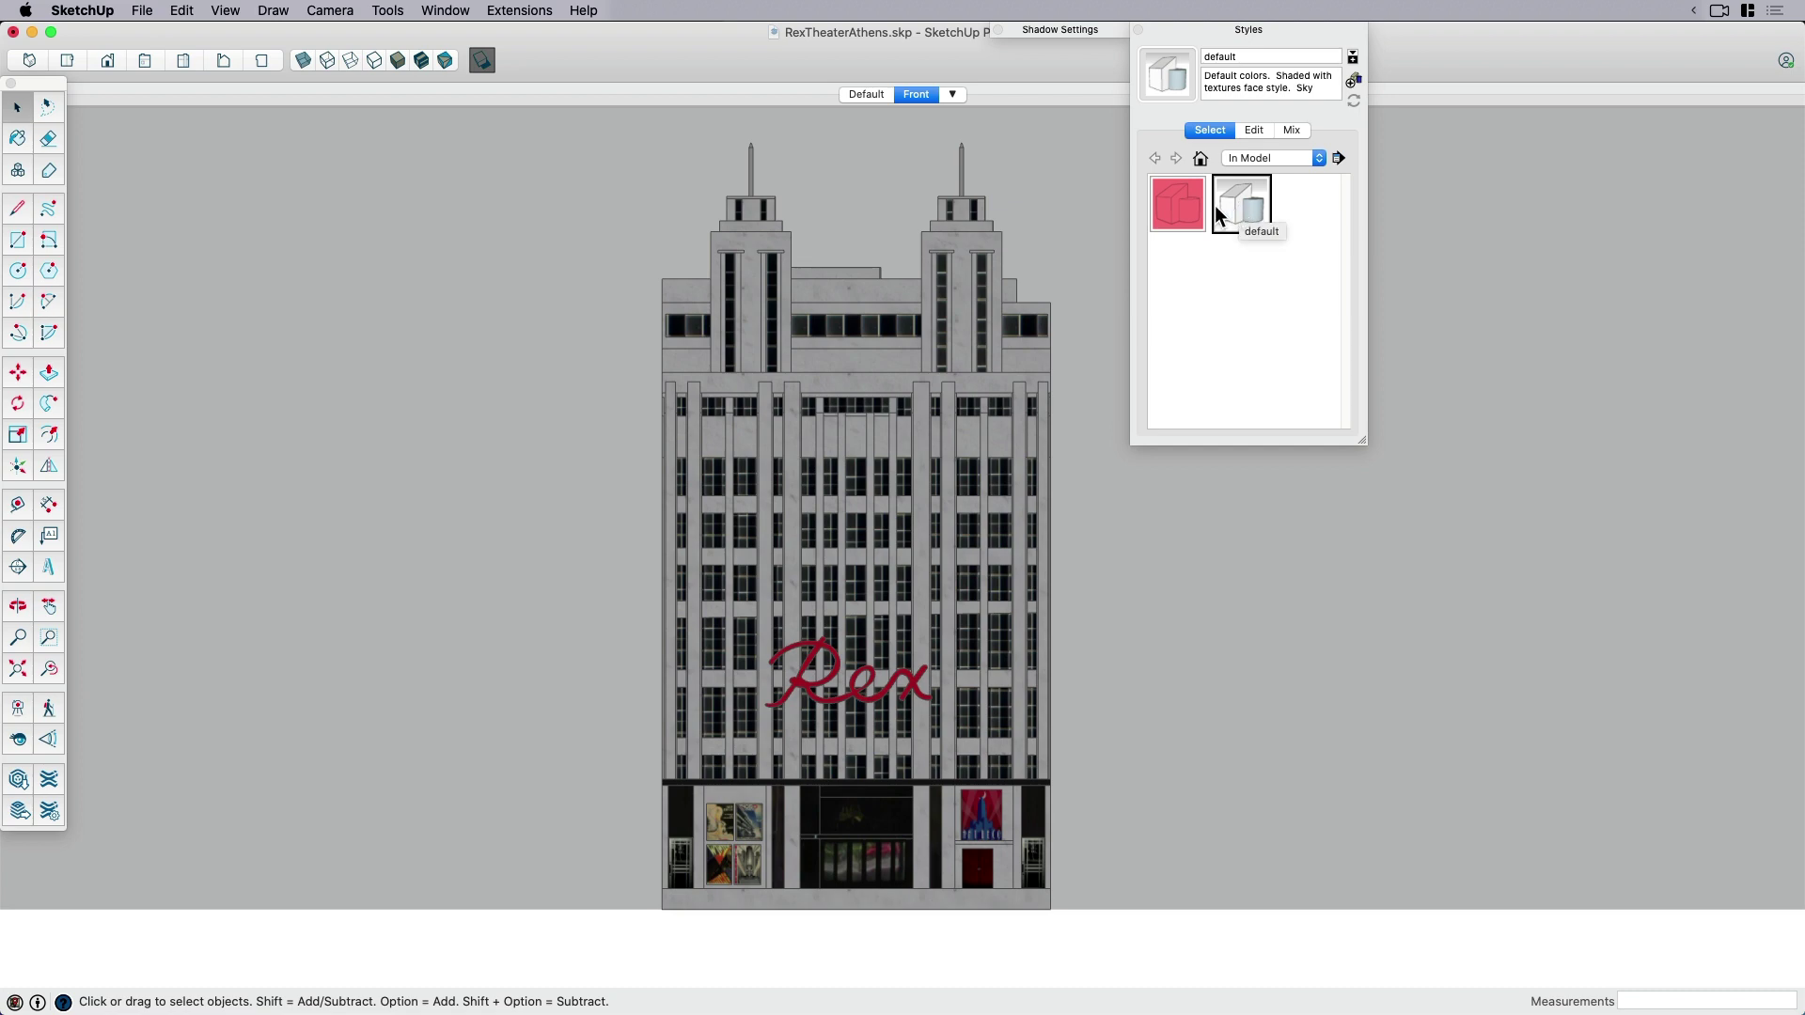
{"action": "left_click", "coordinate": [1189, 206]}
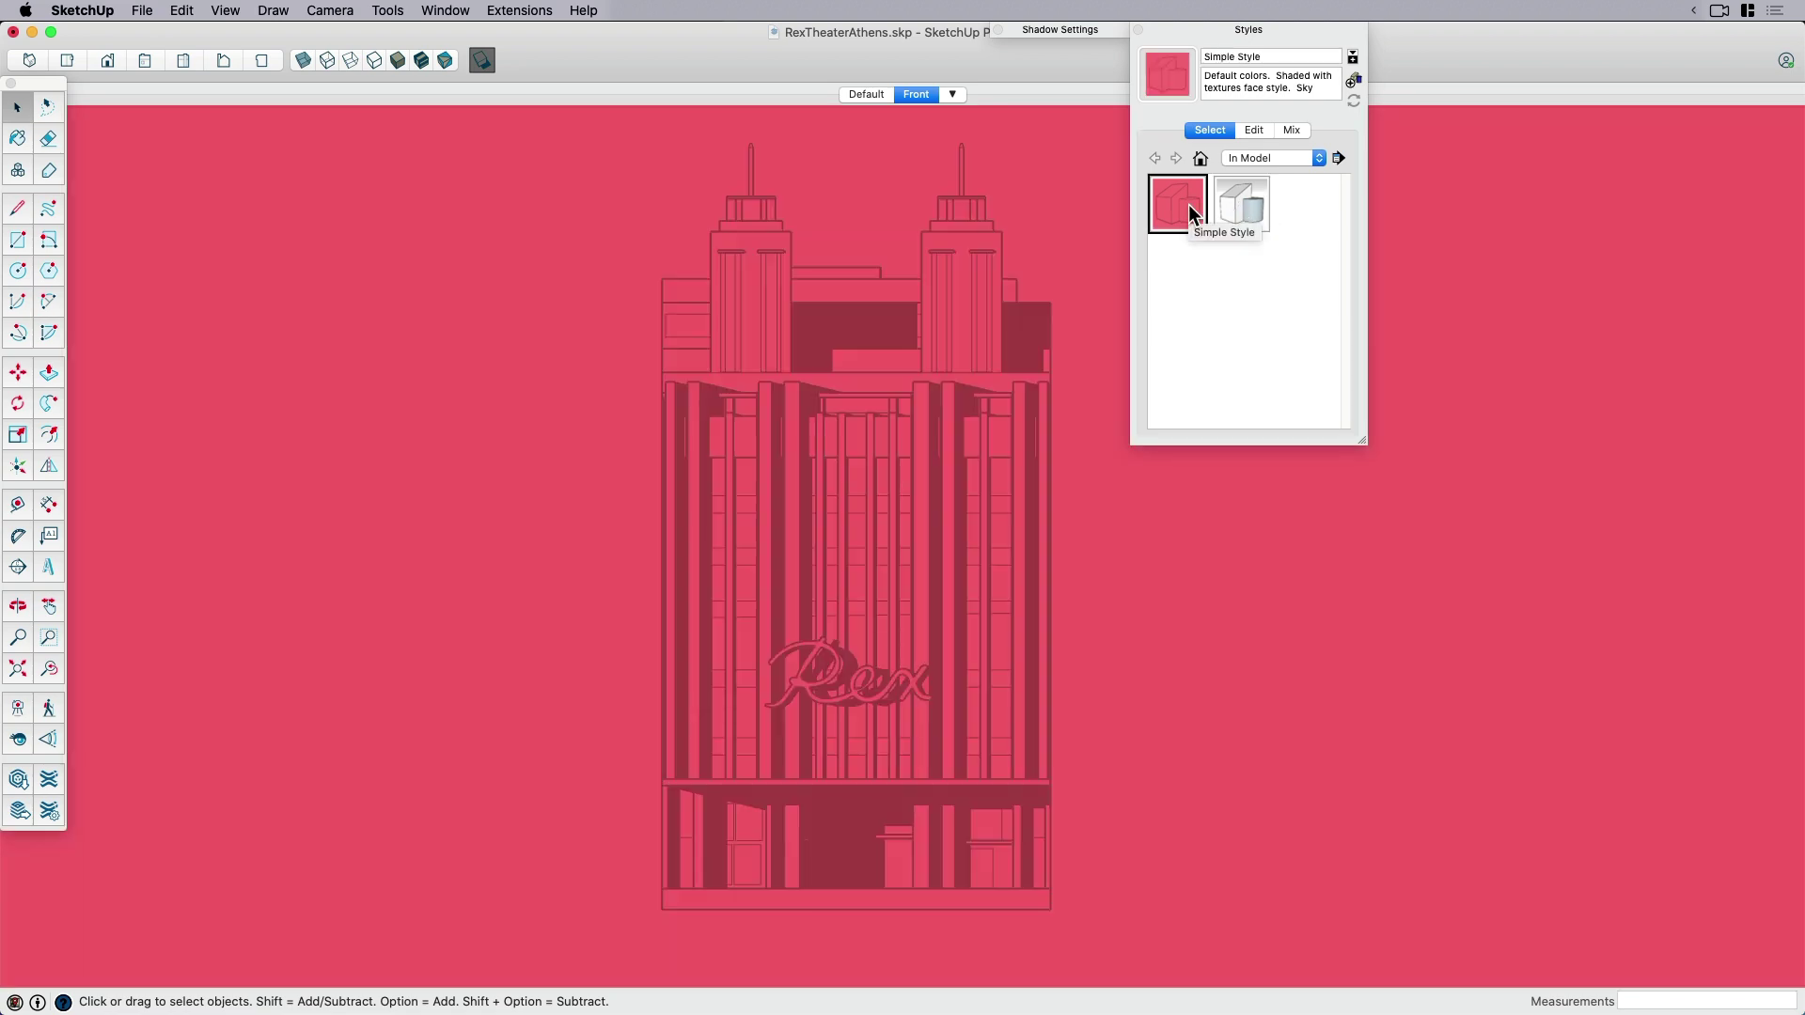
{"action": "left_click", "coordinate": [1254, 130]}
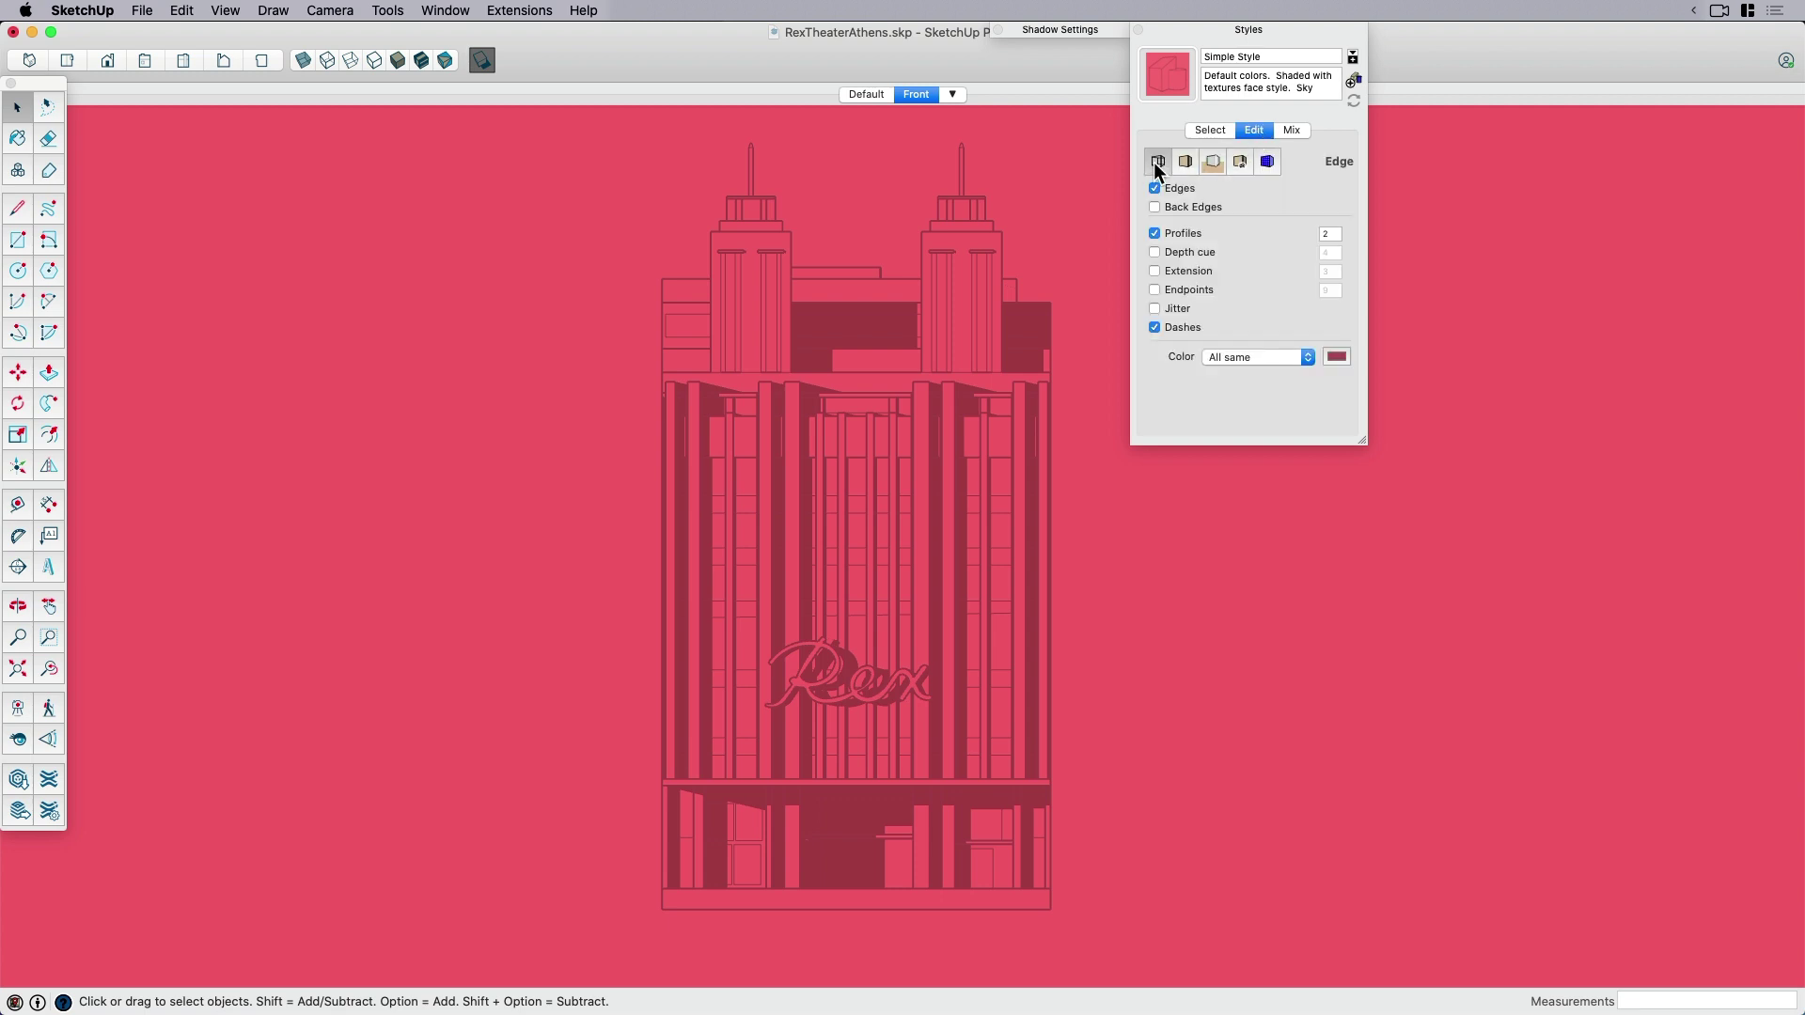
{"action": "left_click", "coordinate": [1335, 357]}
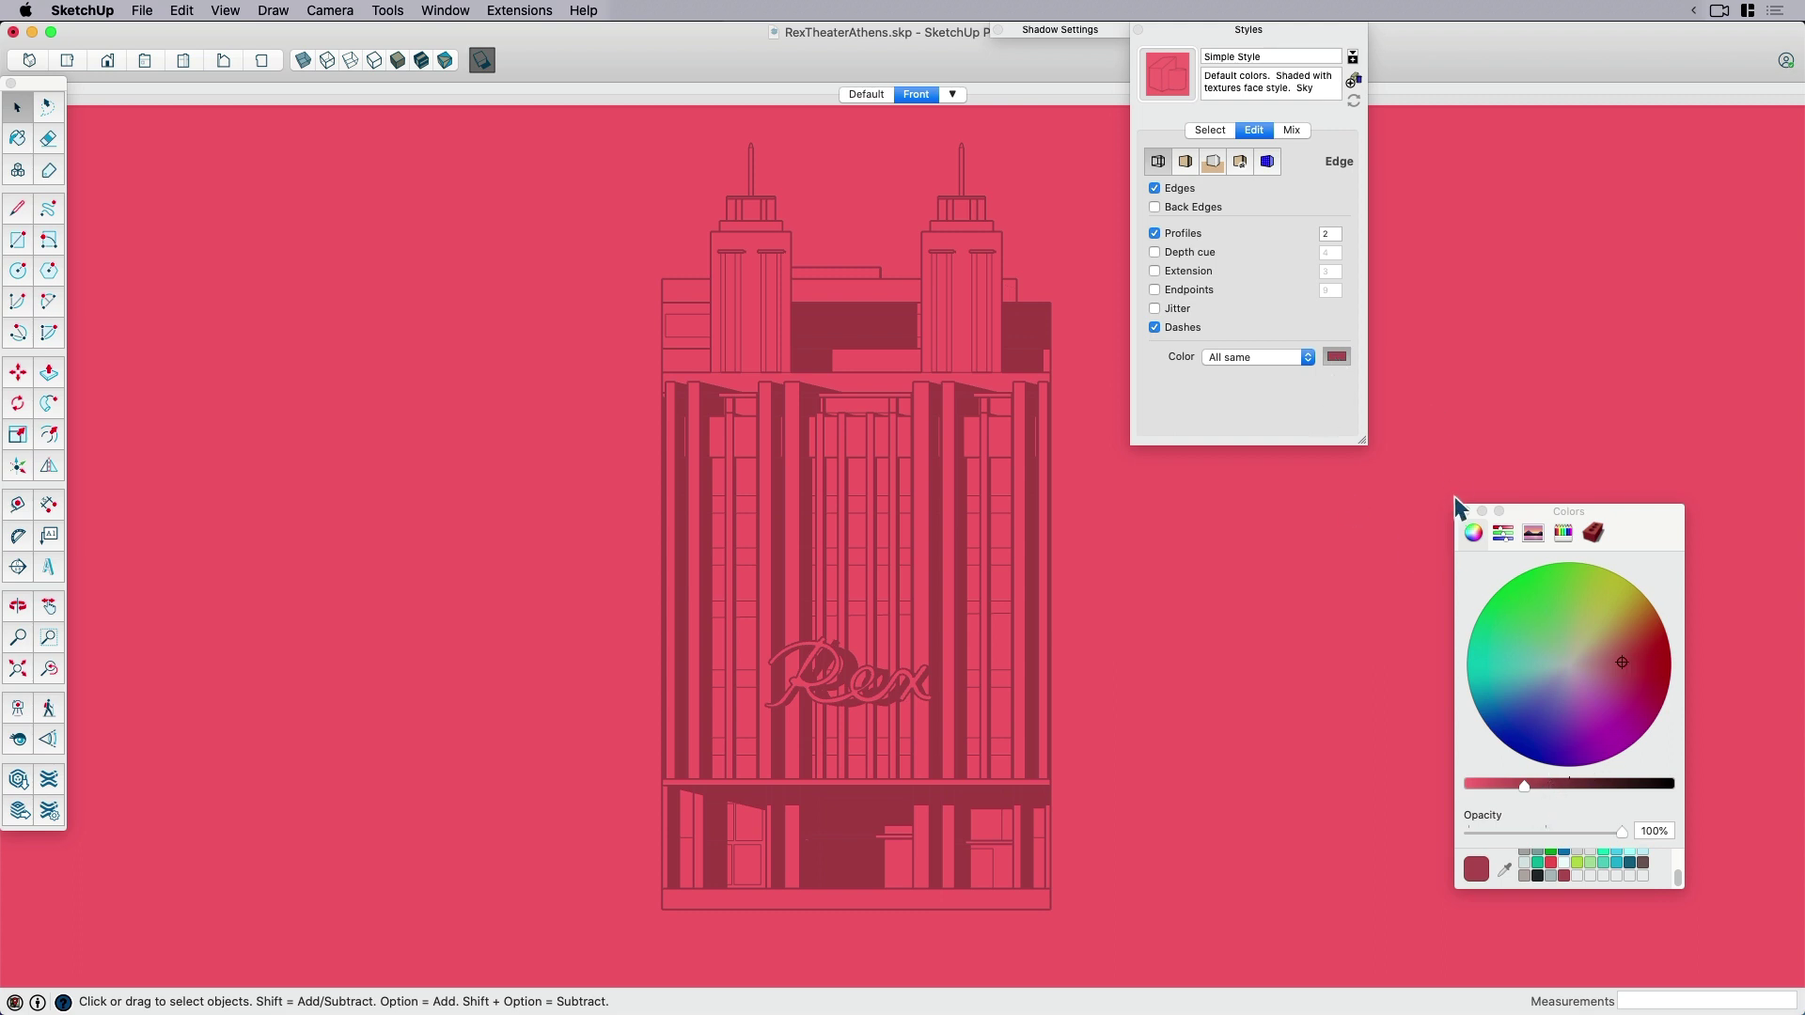
Try Orchid and Aqua backgrounds, then settle on a slightly darkened Salmon red background.
{"action": "left_click", "coordinate": [1216, 161]}
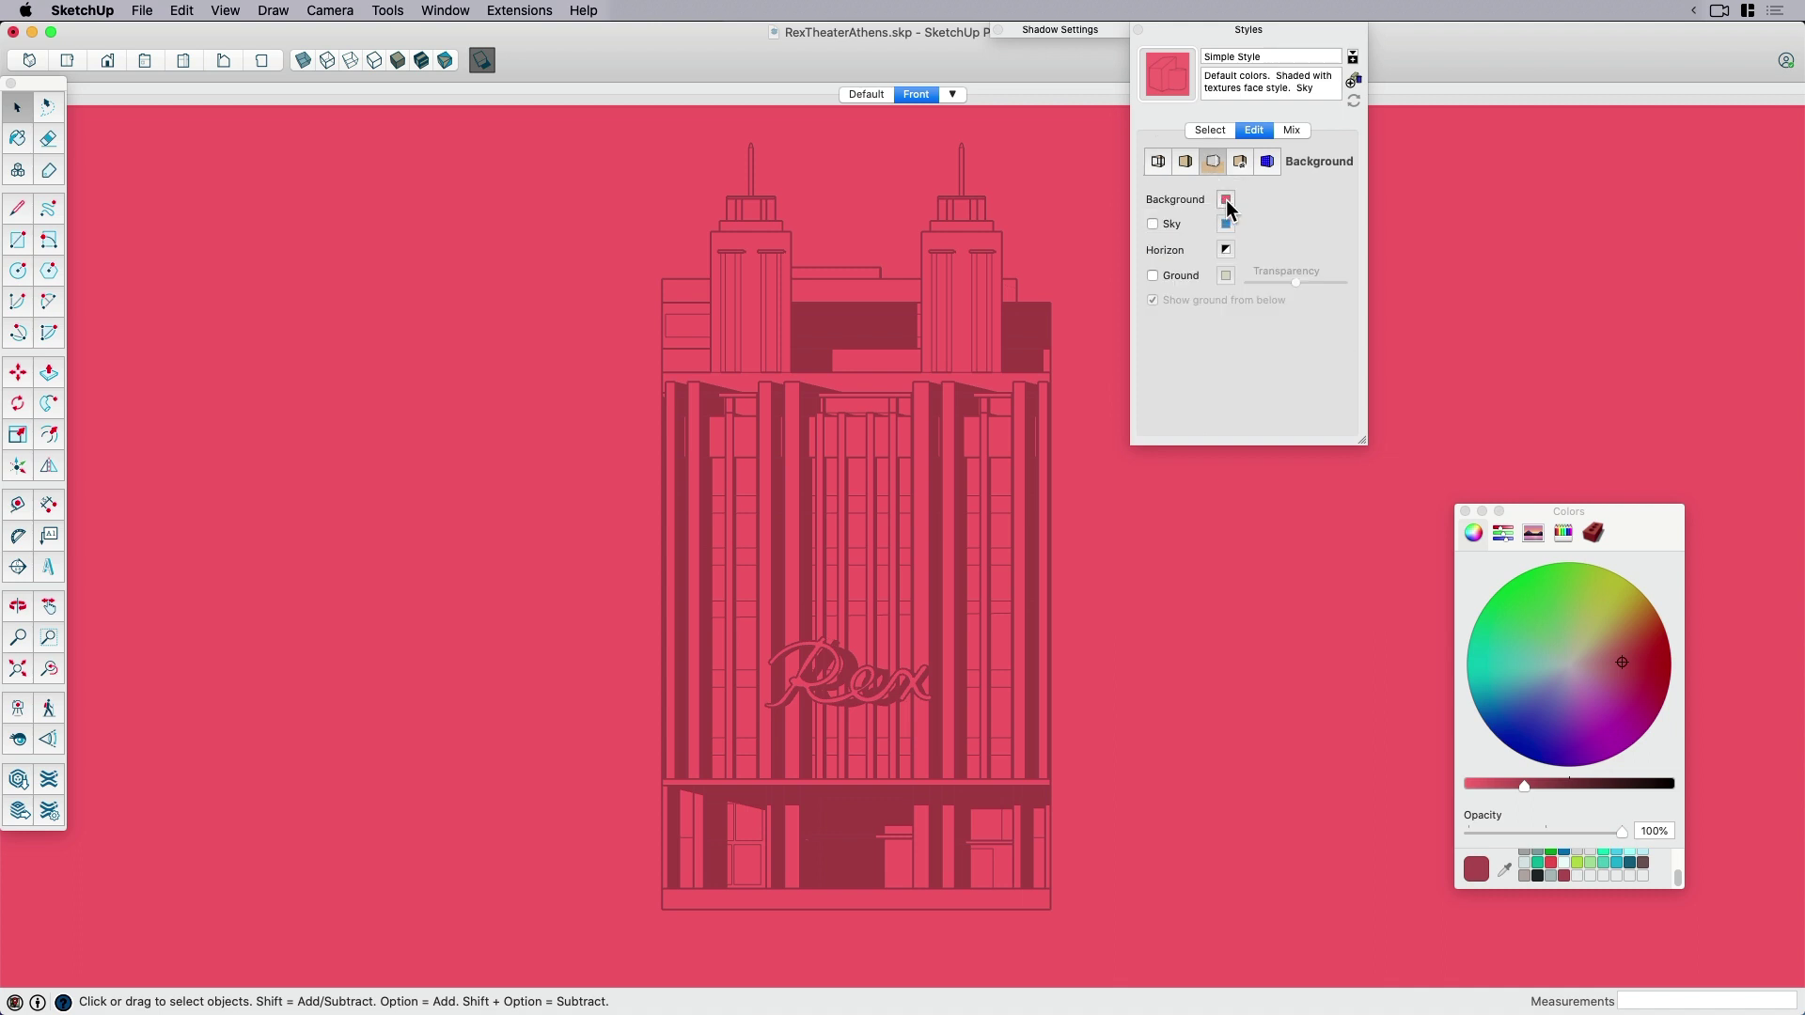
{"action": "left_click", "coordinate": [1226, 200]}
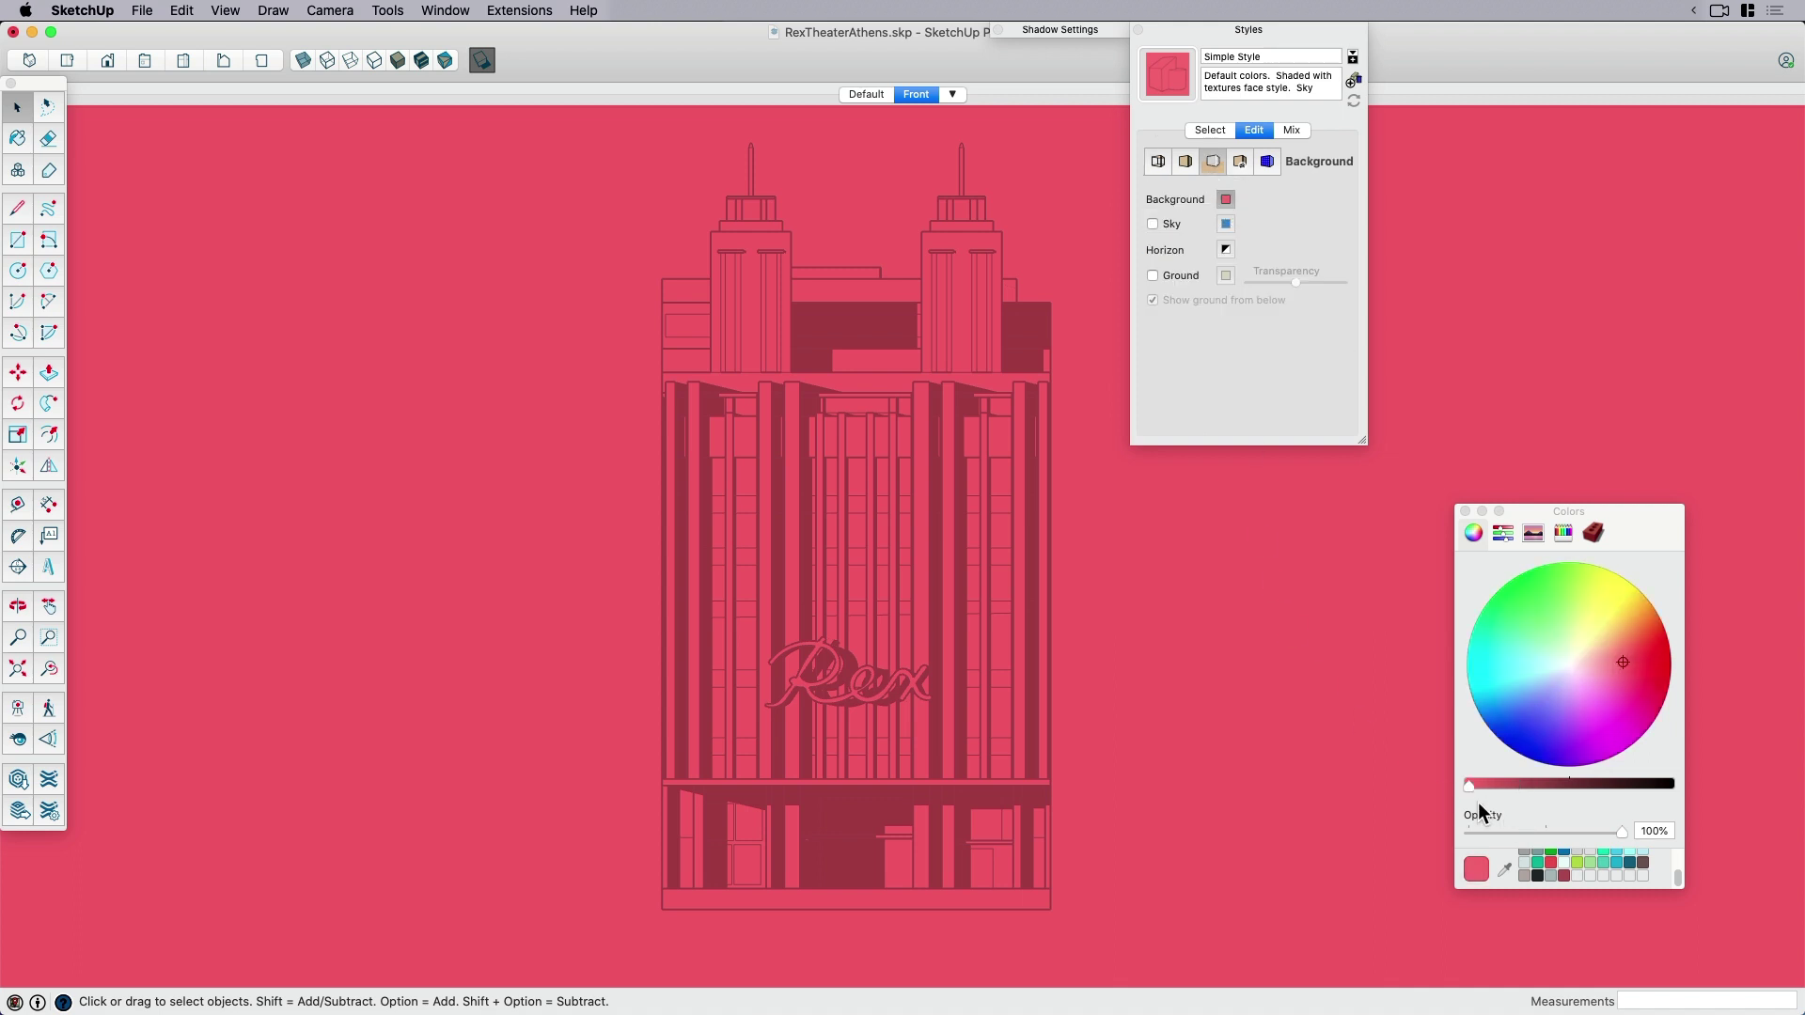
{"action": "left_click", "coordinate": [1562, 533]}
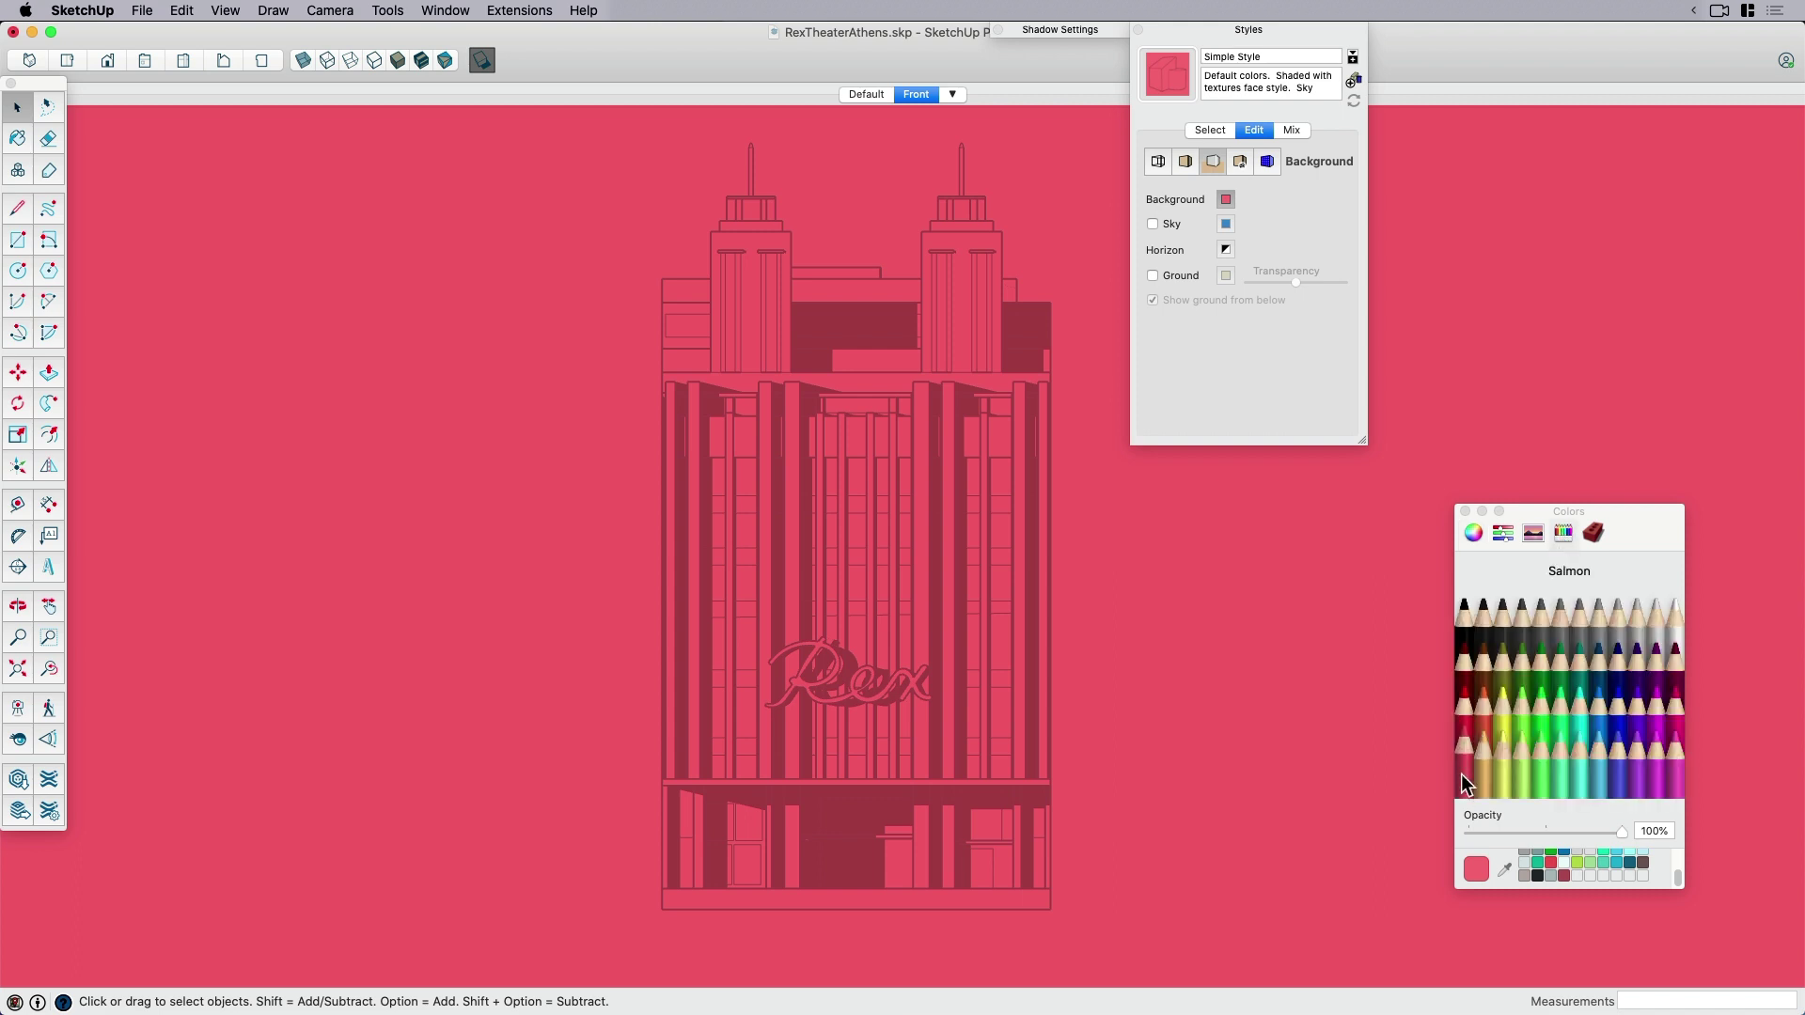
{"action": "left_click", "coordinate": [1616, 763]}
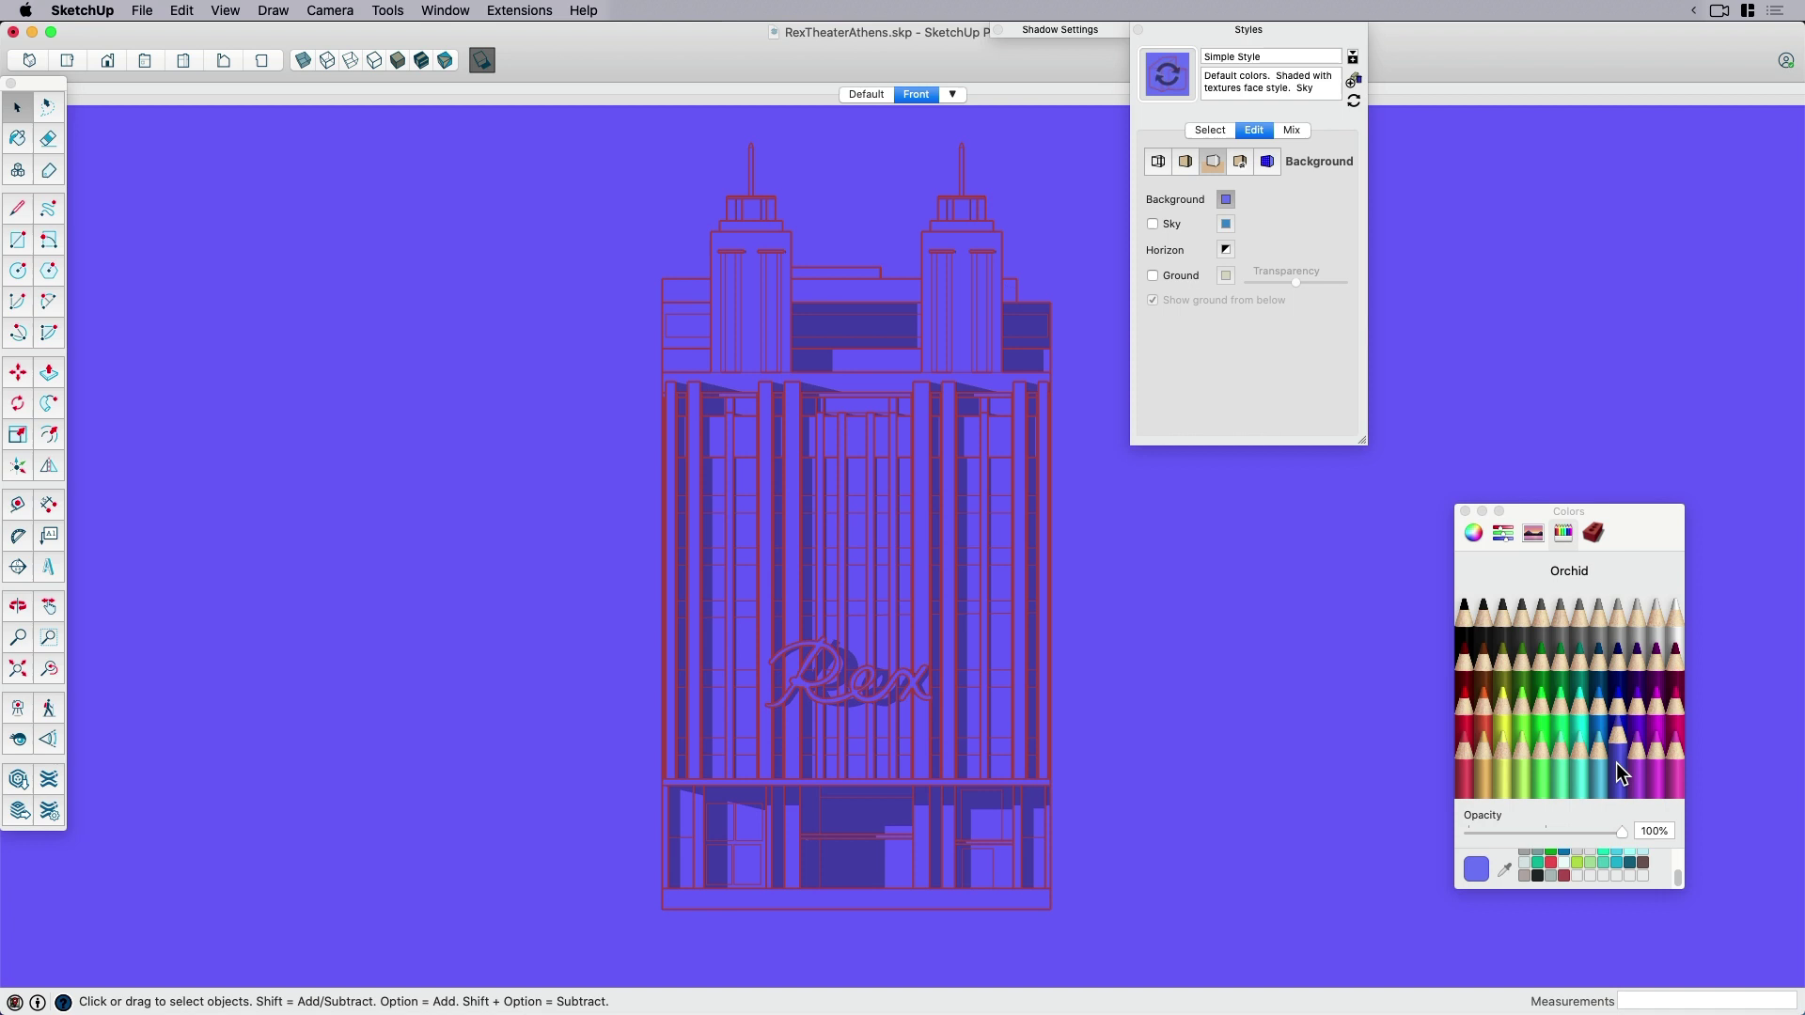
{"action": "left_click", "coordinate": [1605, 707]}
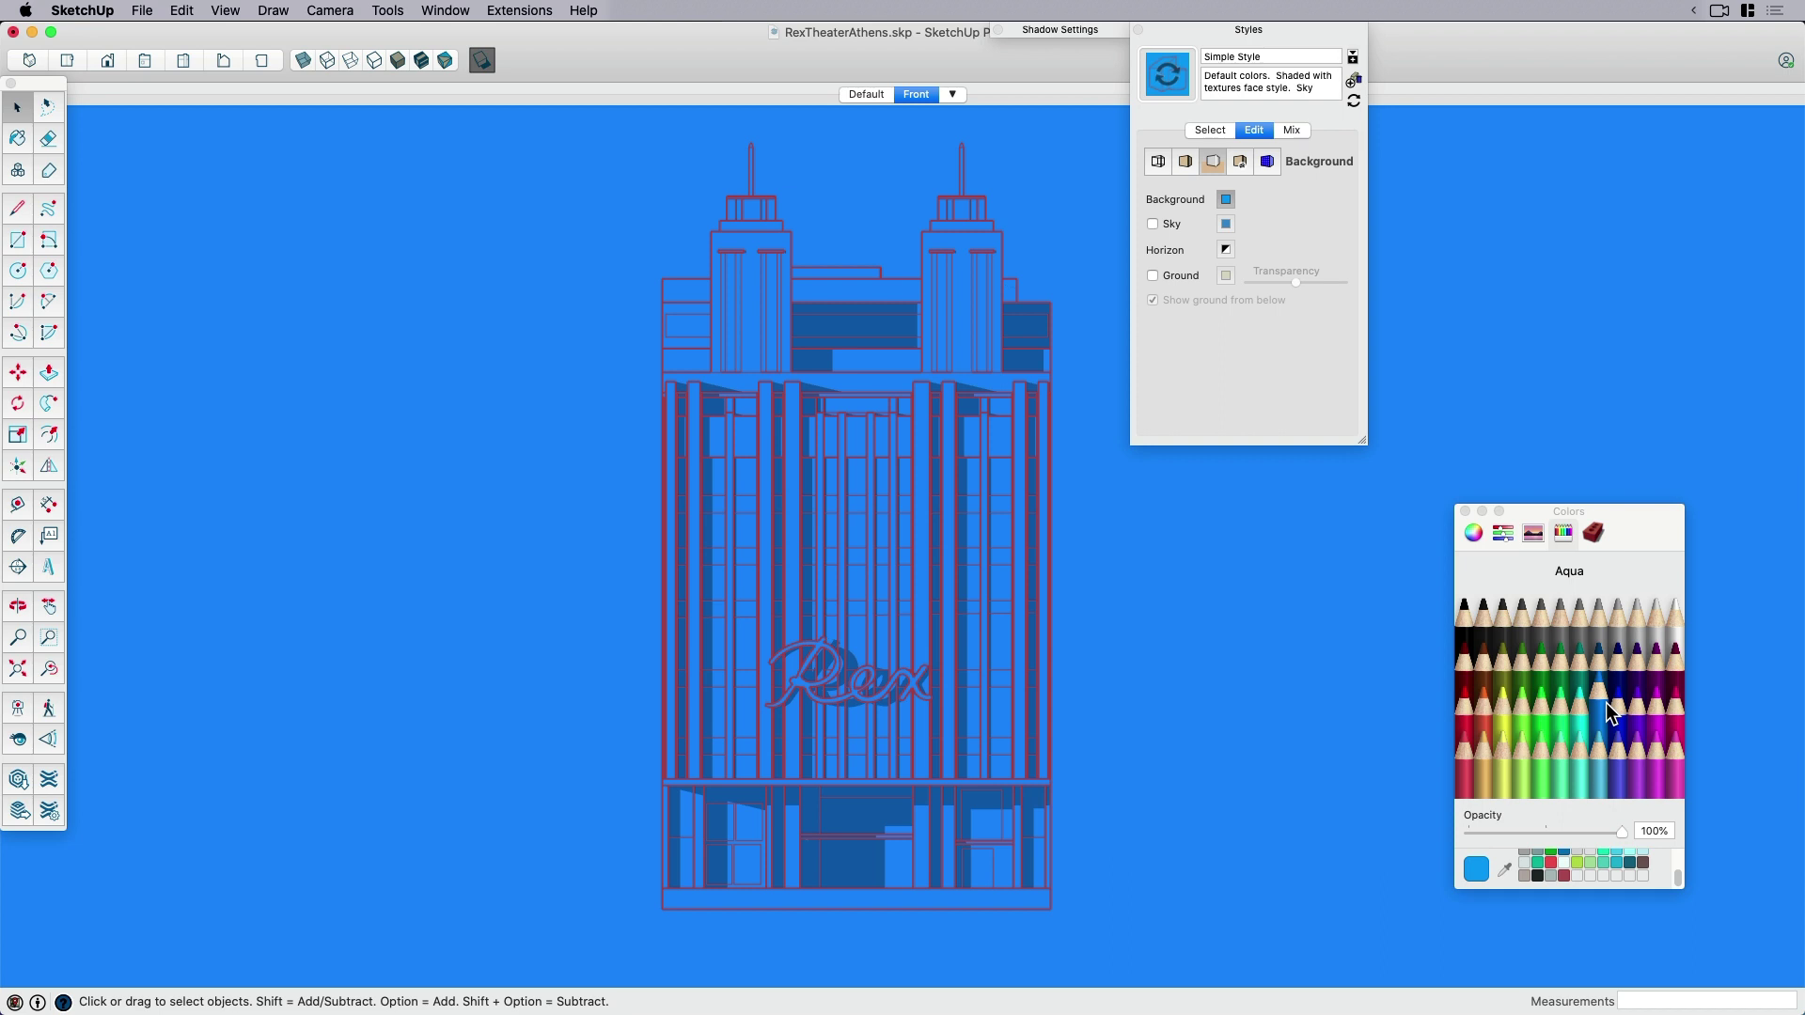
{"action": "left_click", "coordinate": [1469, 778]}
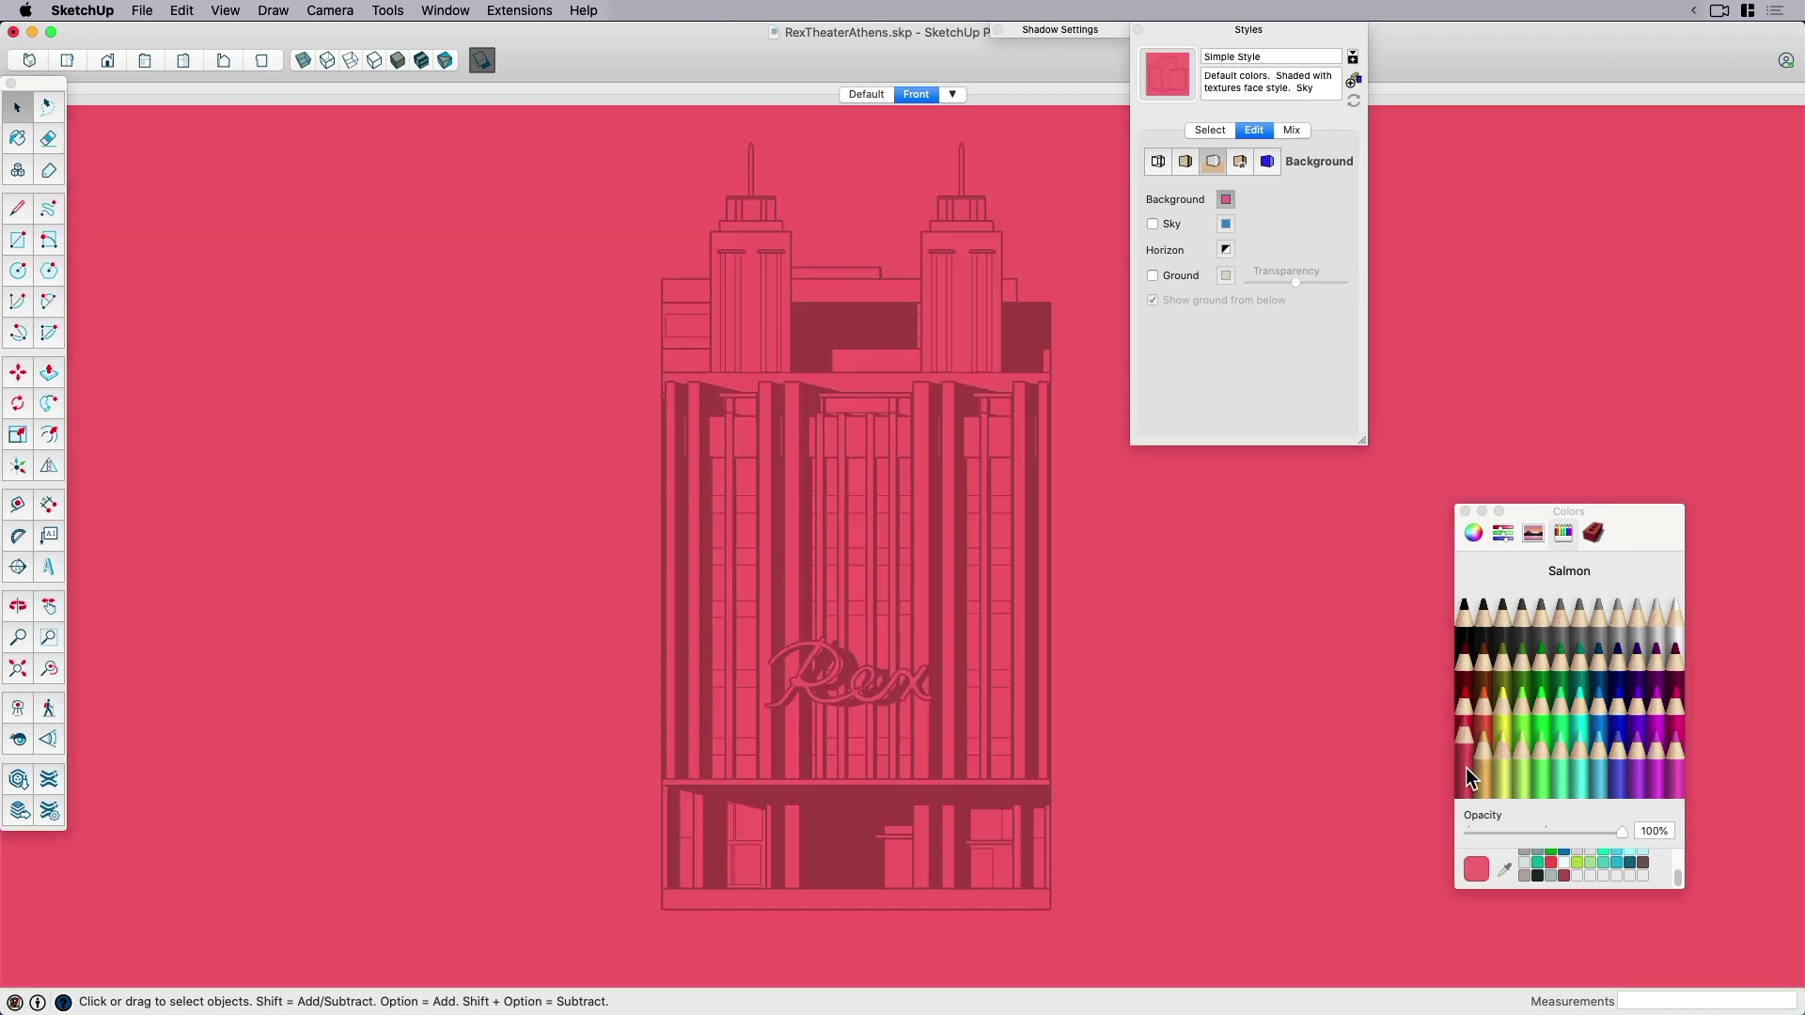
{"action": "left_click", "coordinate": [1473, 533]}
{"action": "left_click_drag", "start_coordinate": [1471, 787], "coordinate": [1481, 788]}
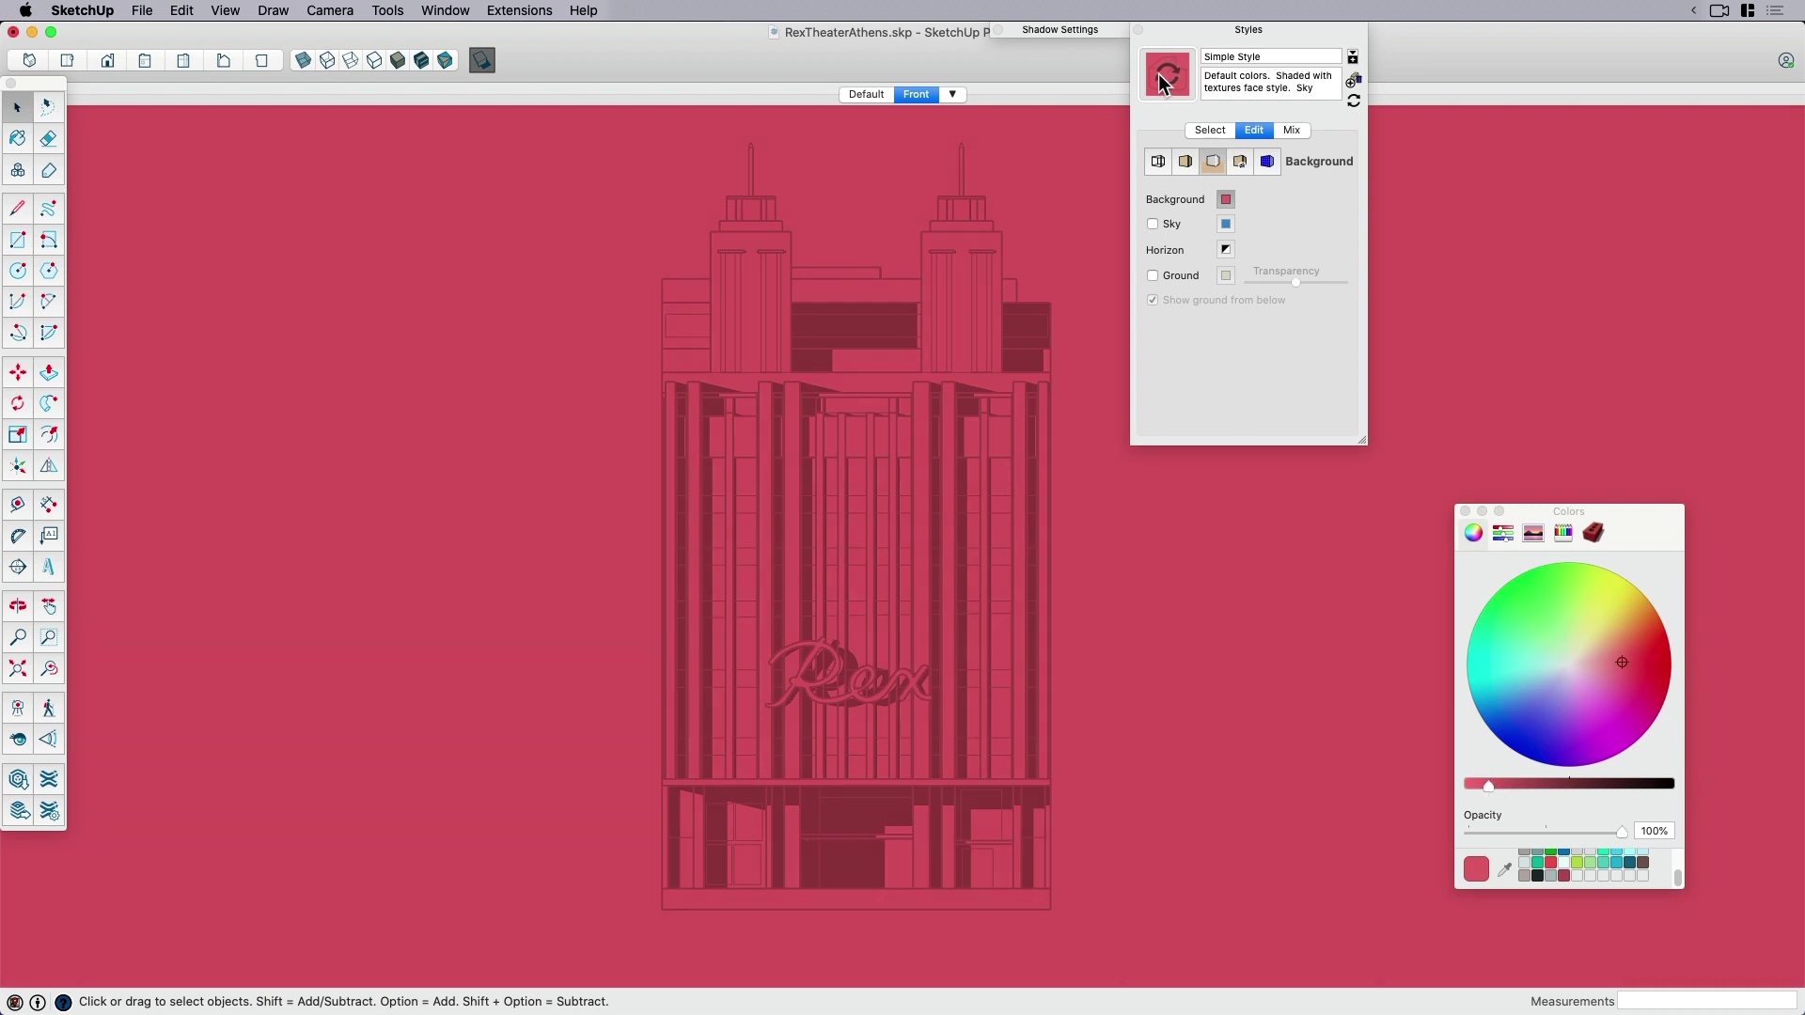
{"action": "double_click", "coordinate": [1246, 28]}
Close the colour picker and set the shadow Dark slider to 57, leaving Light at 0.
{"action": "left_click", "coordinate": [1464, 512]}
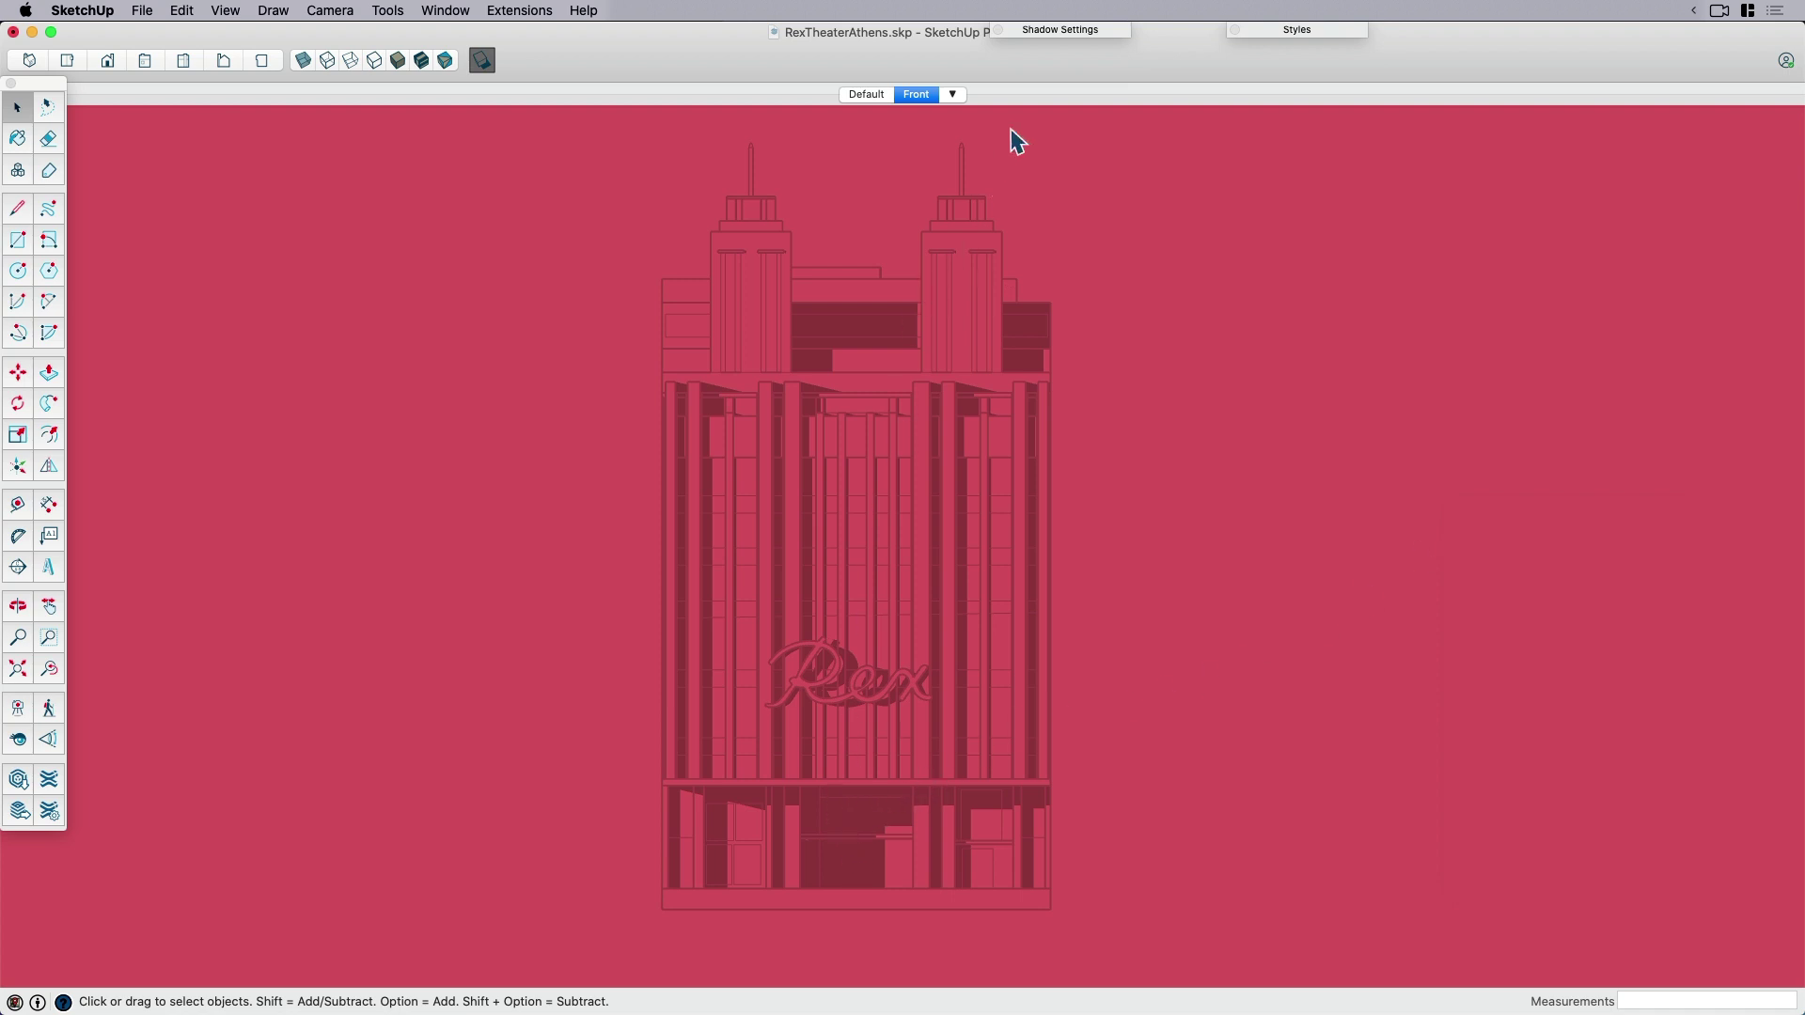
{"action": "double_click", "coordinate": [1069, 26]}
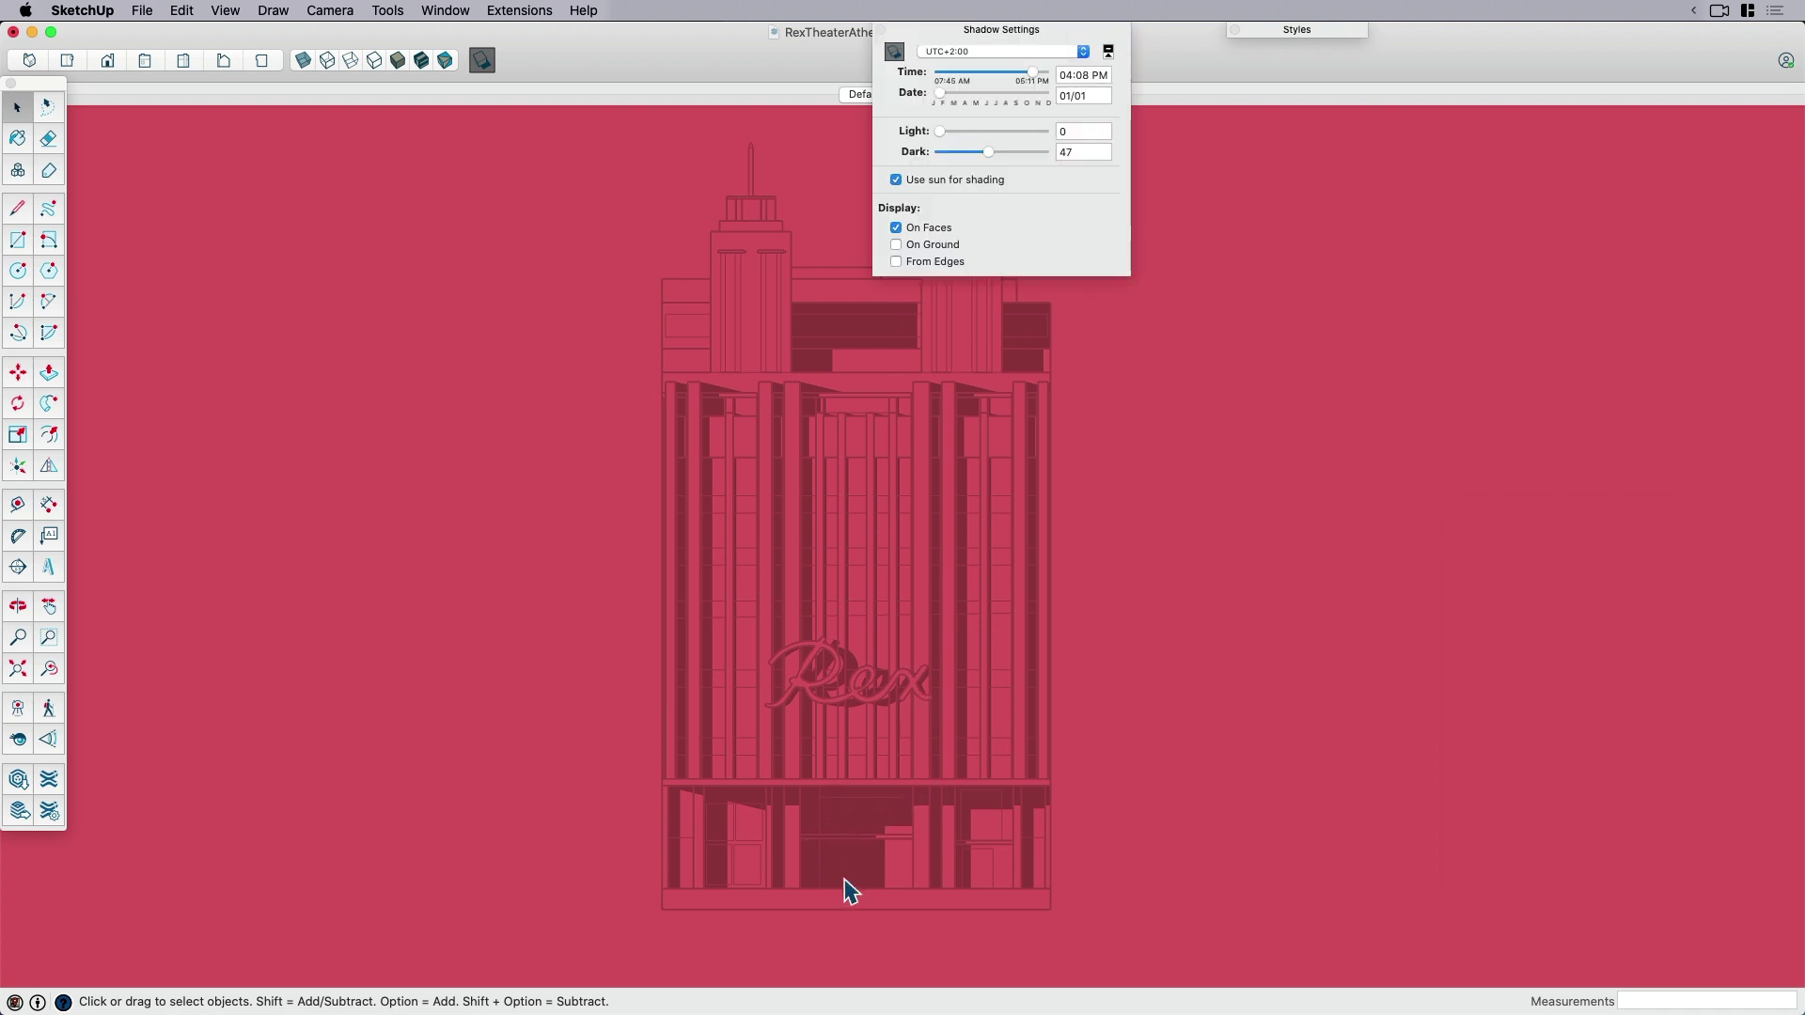
{"action": "scroll", "coordinate": [846, 884], "scroll_direction": "up", "scroll_amount": 5}
{"action": "scroll", "coordinate": [839, 841], "scroll_direction": "up", "scroll_amount": 2}
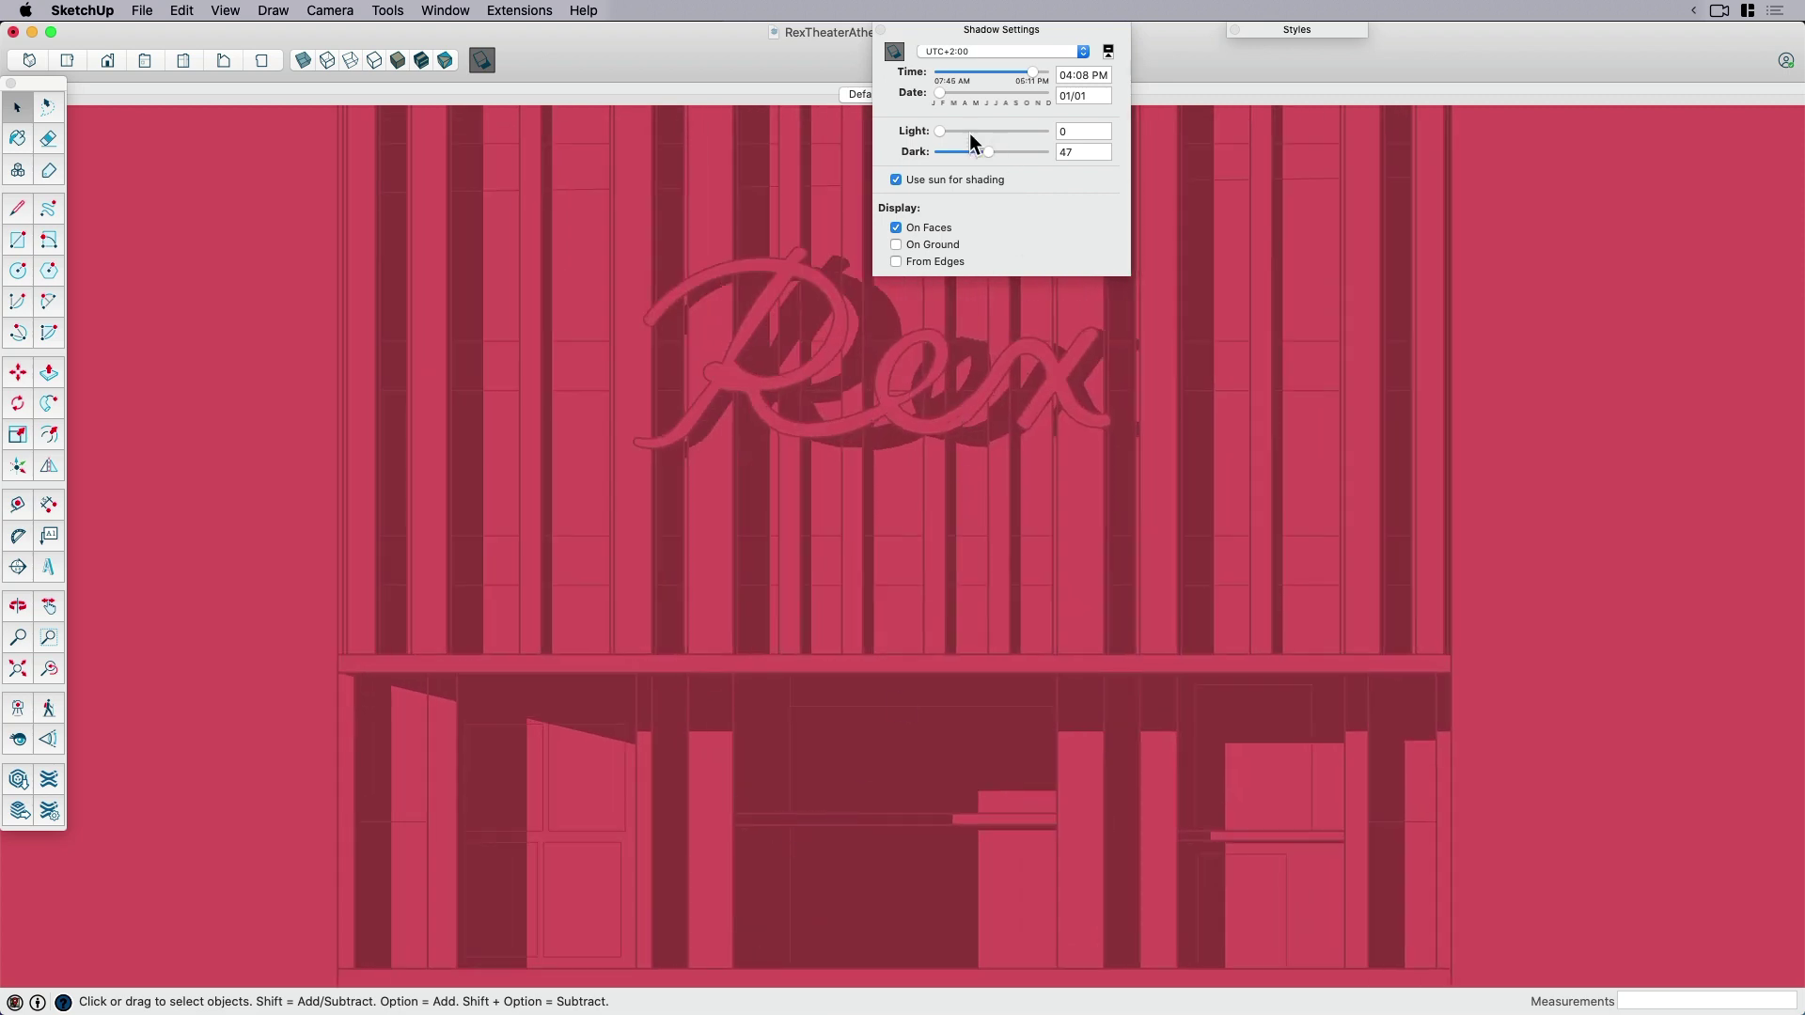
{"action": "mouse_move", "coordinate": [986, 150]}
{"action": "left_mouse_down"}
{"action": "mouse_move", "coordinate": [1028, 150]}
{"action": "mouse_move", "coordinate": [957, 156]}
{"action": "left_mouse_up"}
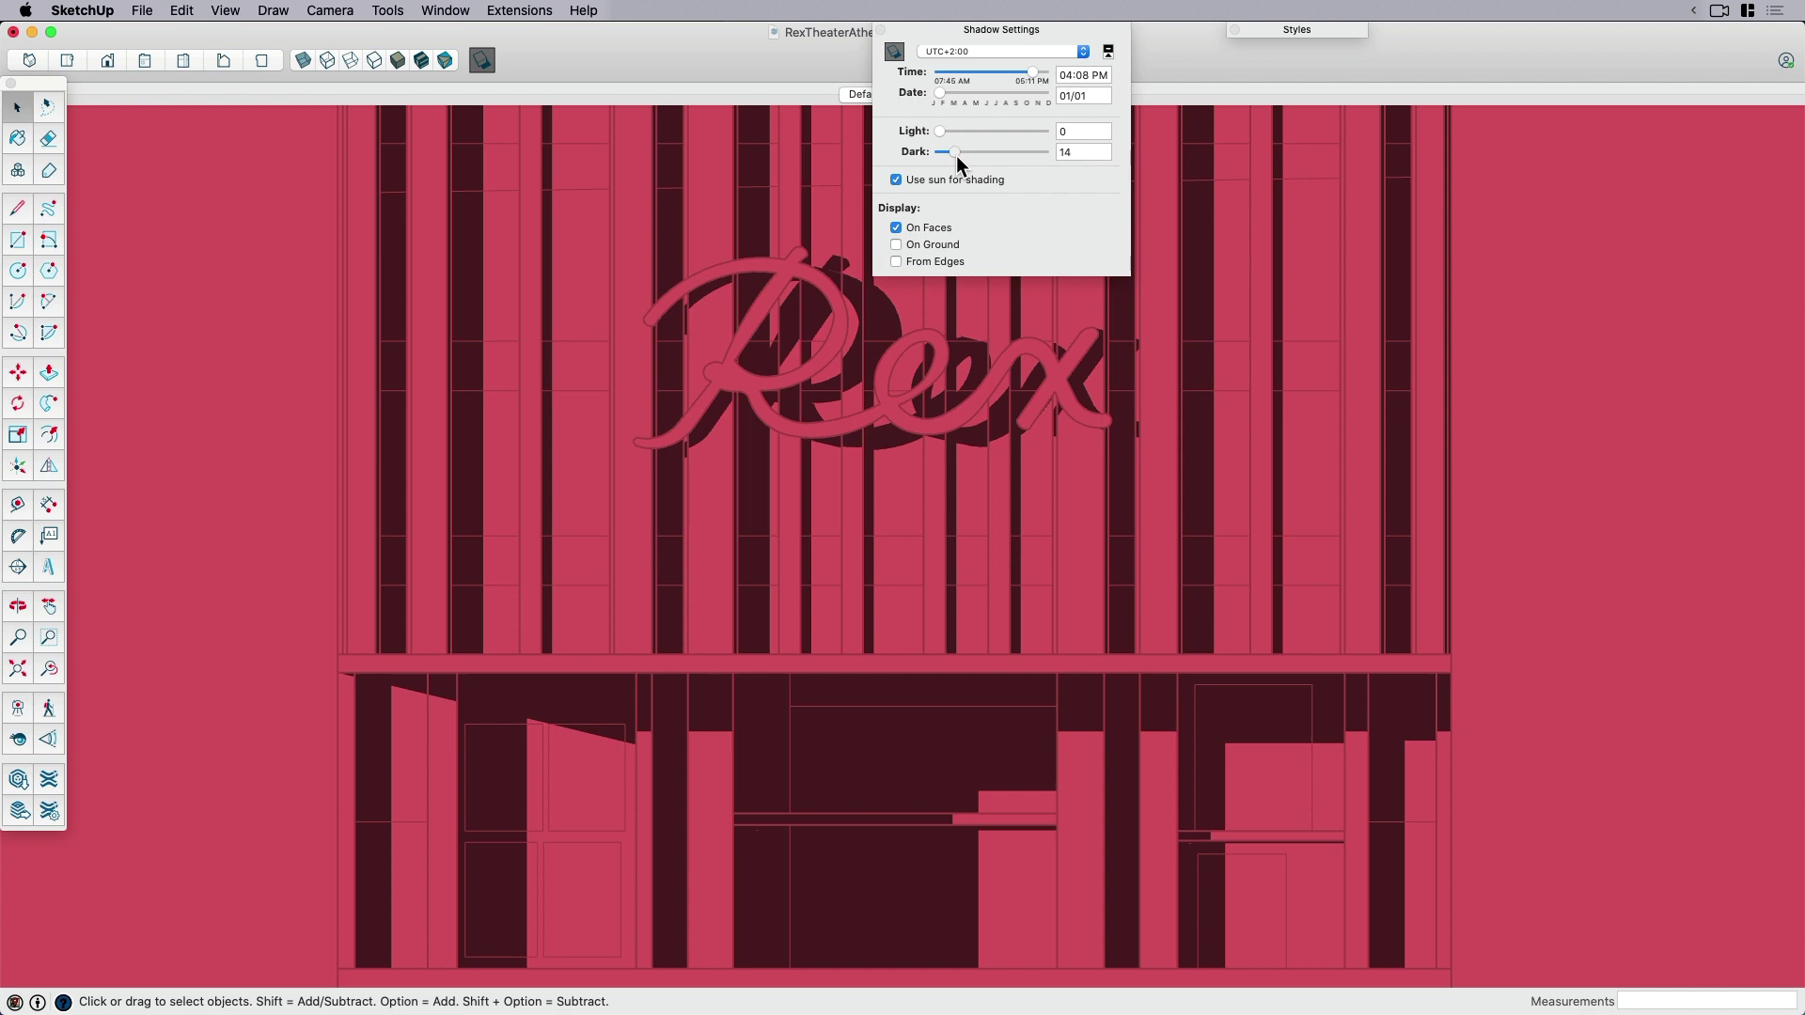
{"action": "left_click_drag", "start_coordinate": [959, 156], "coordinate": [1000, 160]}
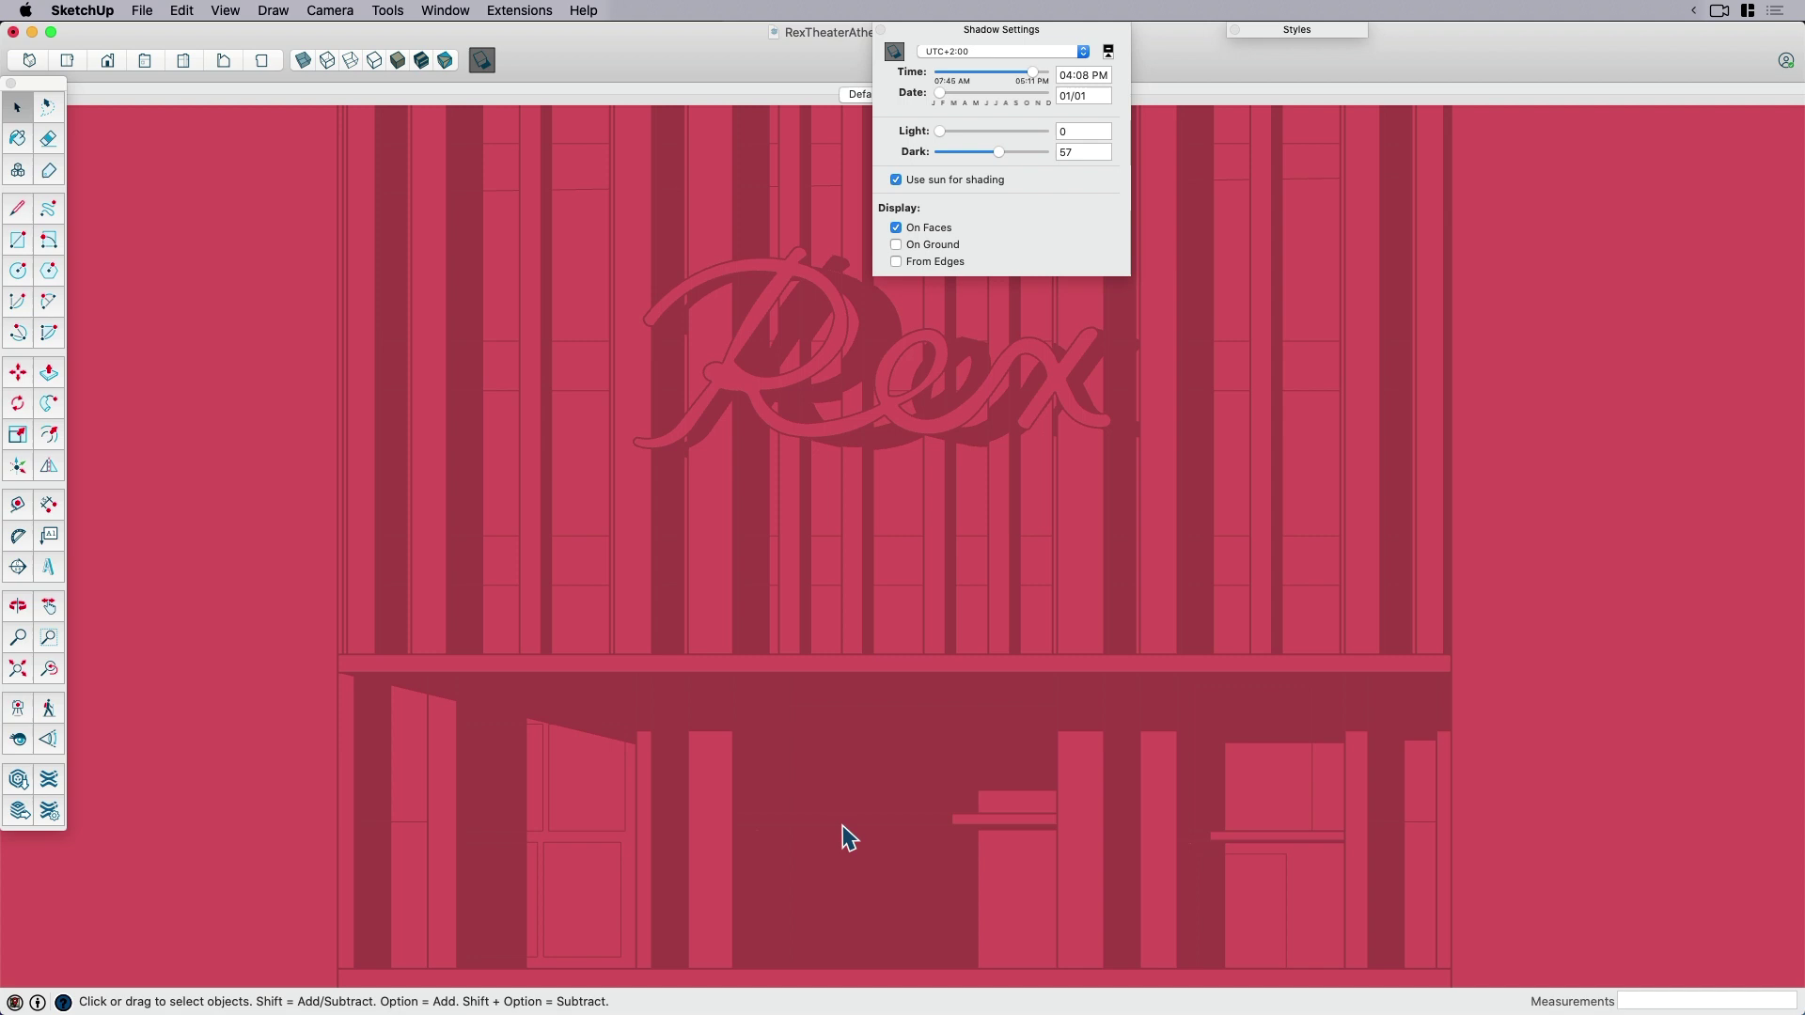
Recentre the full Rex facade with its twin towers and update the Front scene with this view.
{"action": "left_click", "coordinate": [998, 27]}
{"action": "scroll", "coordinate": [1067, 686], "scroll_direction": "down", "scroll_amount": 4}
{"action": "scroll", "coordinate": [1076, 697], "scroll_direction": "down", "scroll_amount": 3}
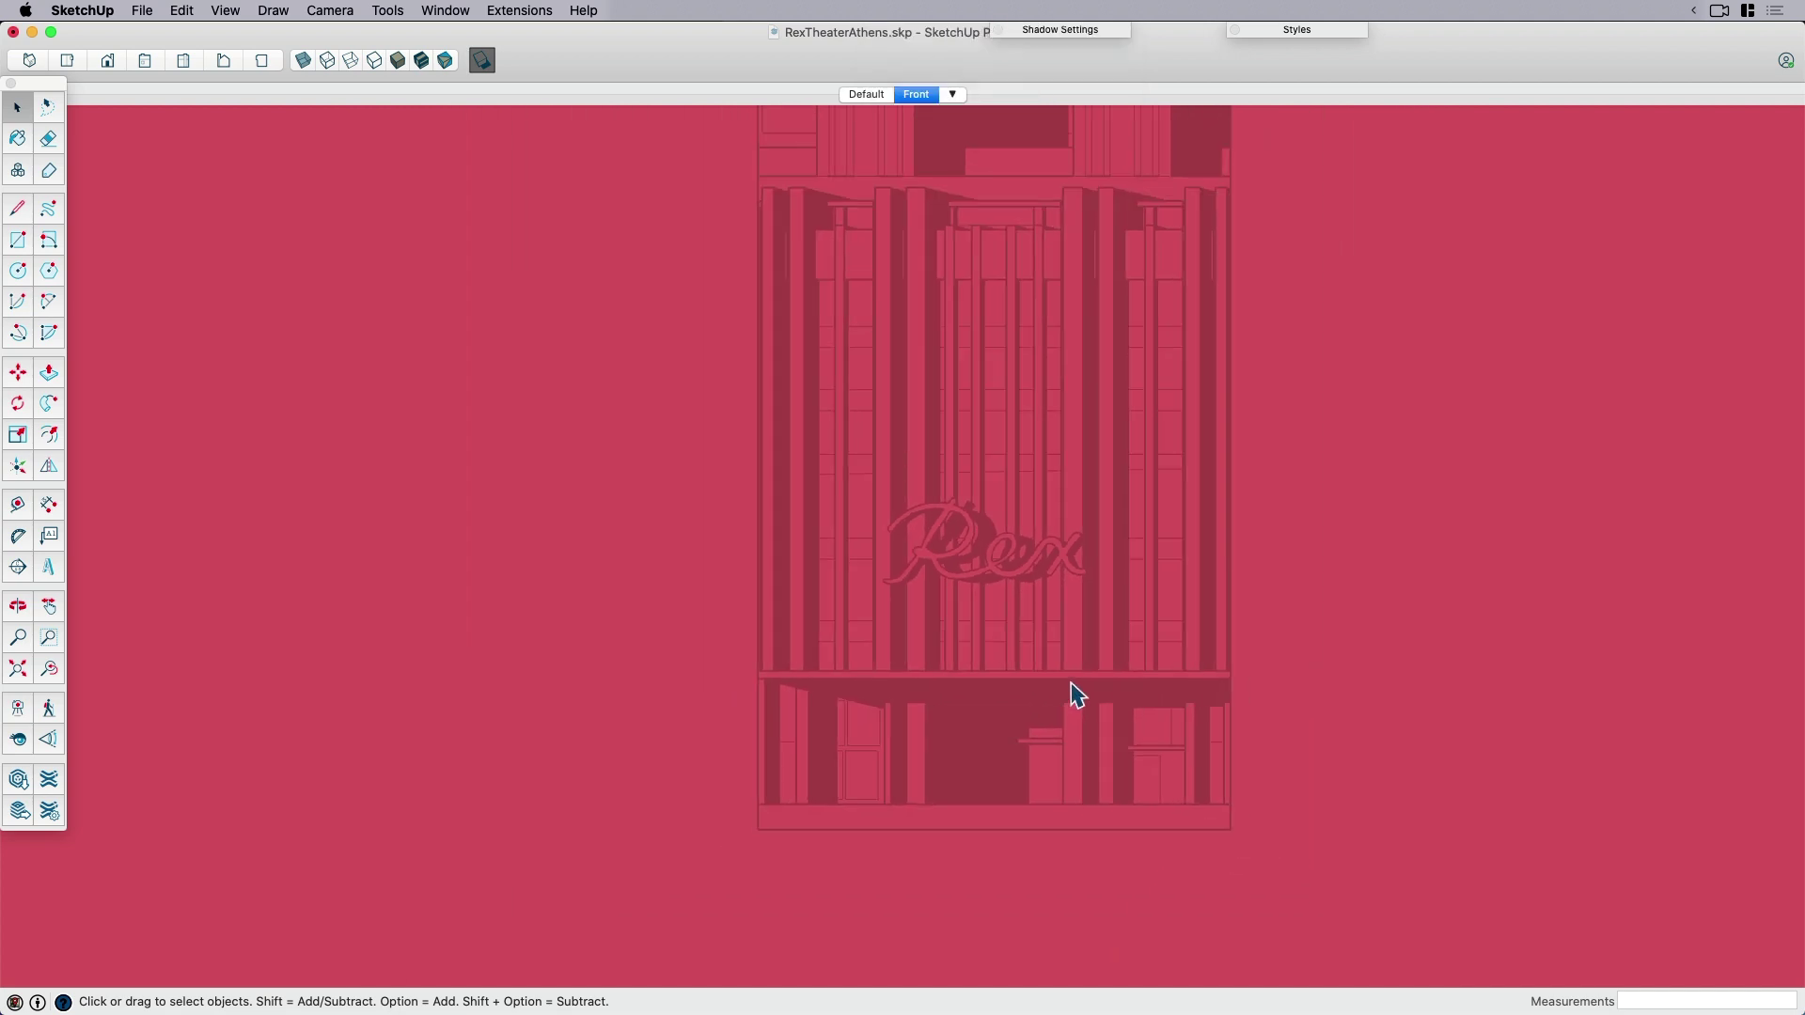
{"action": "key", "text": "h"}
{"action": "left_click_drag", "start_coordinate": [1023, 548], "coordinate": [927, 652]}
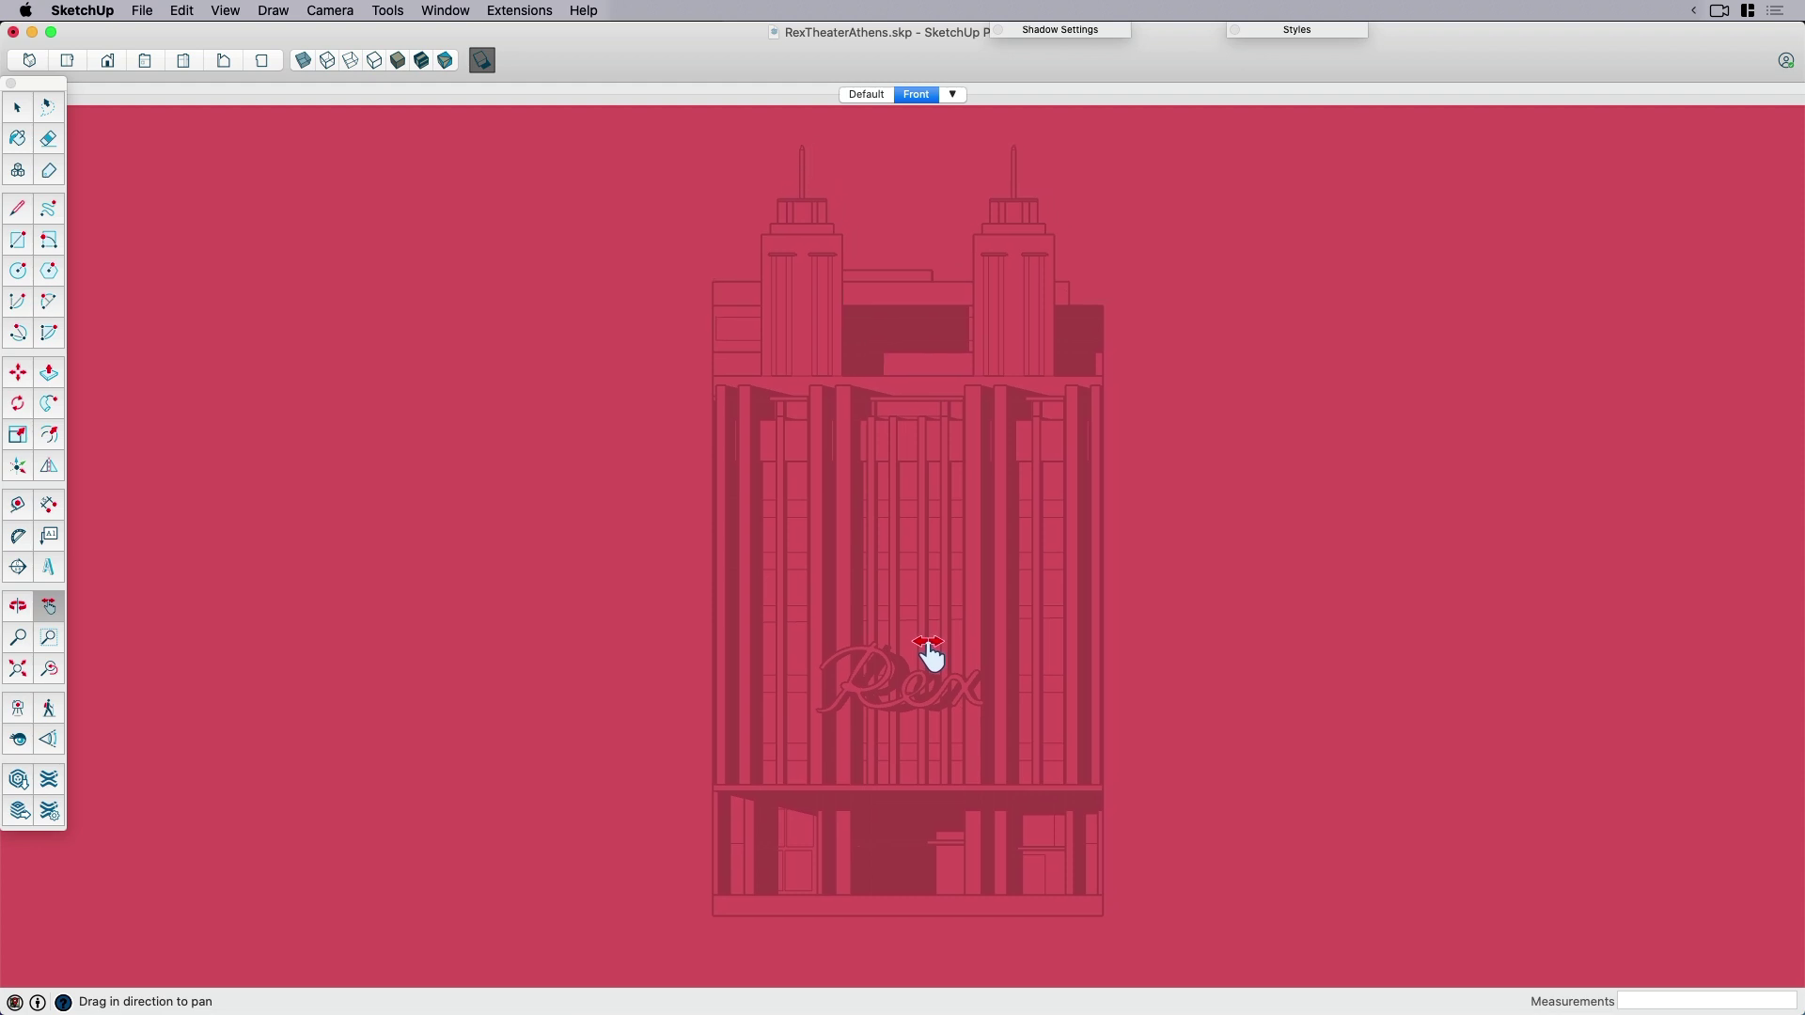
{"action": "scroll", "coordinate": [927, 652], "scroll_direction": "down", "scroll_amount": 2}
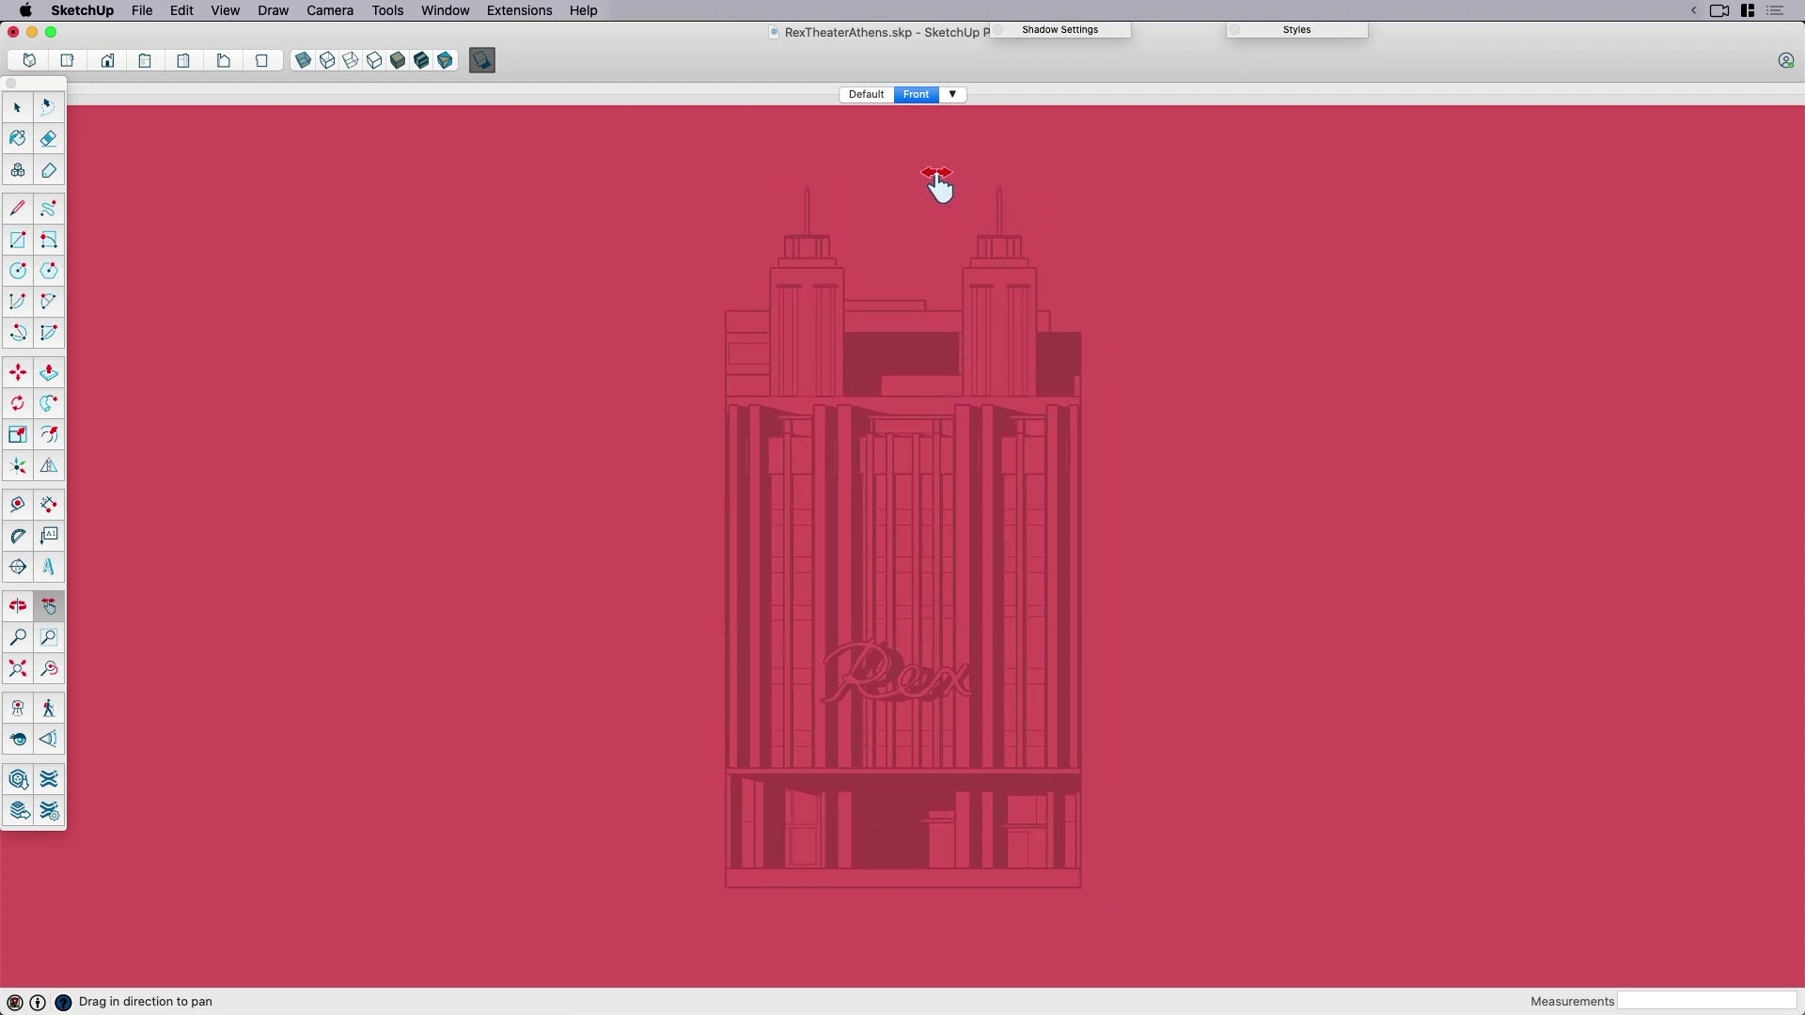
{"action": "right_click", "coordinate": [917, 96]}
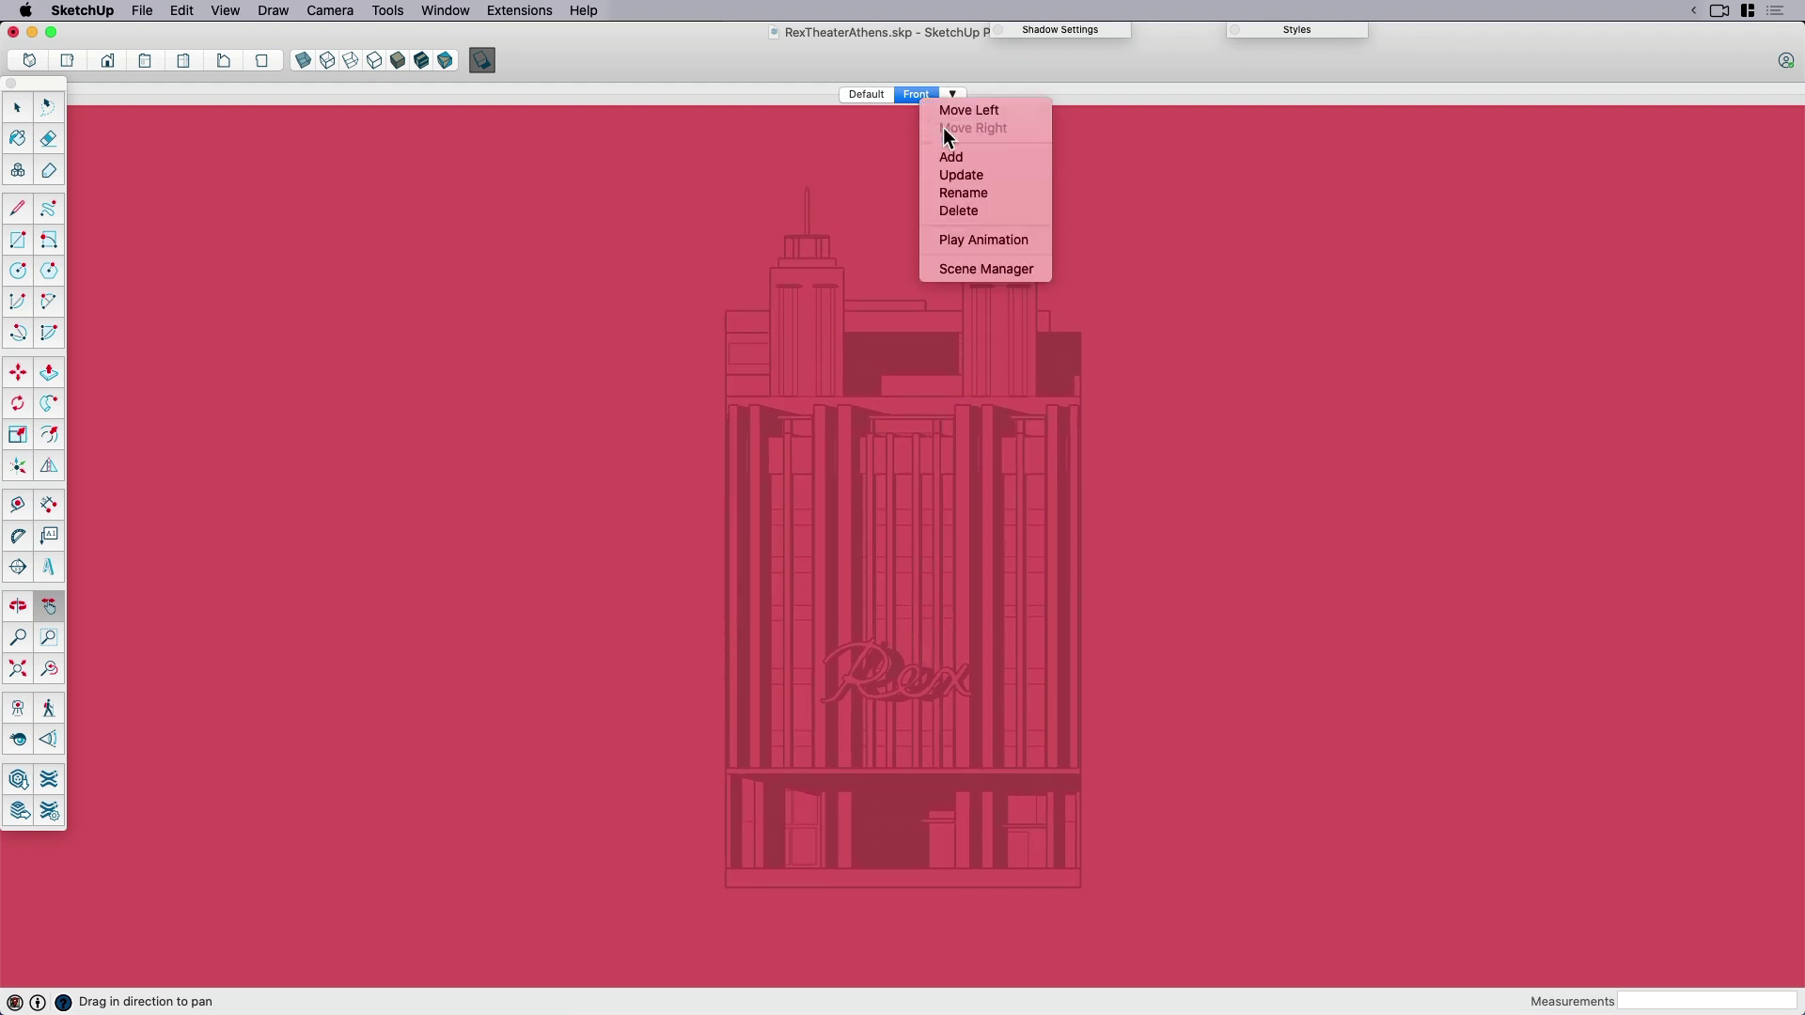
{"action": "left_click", "coordinate": [959, 175]}
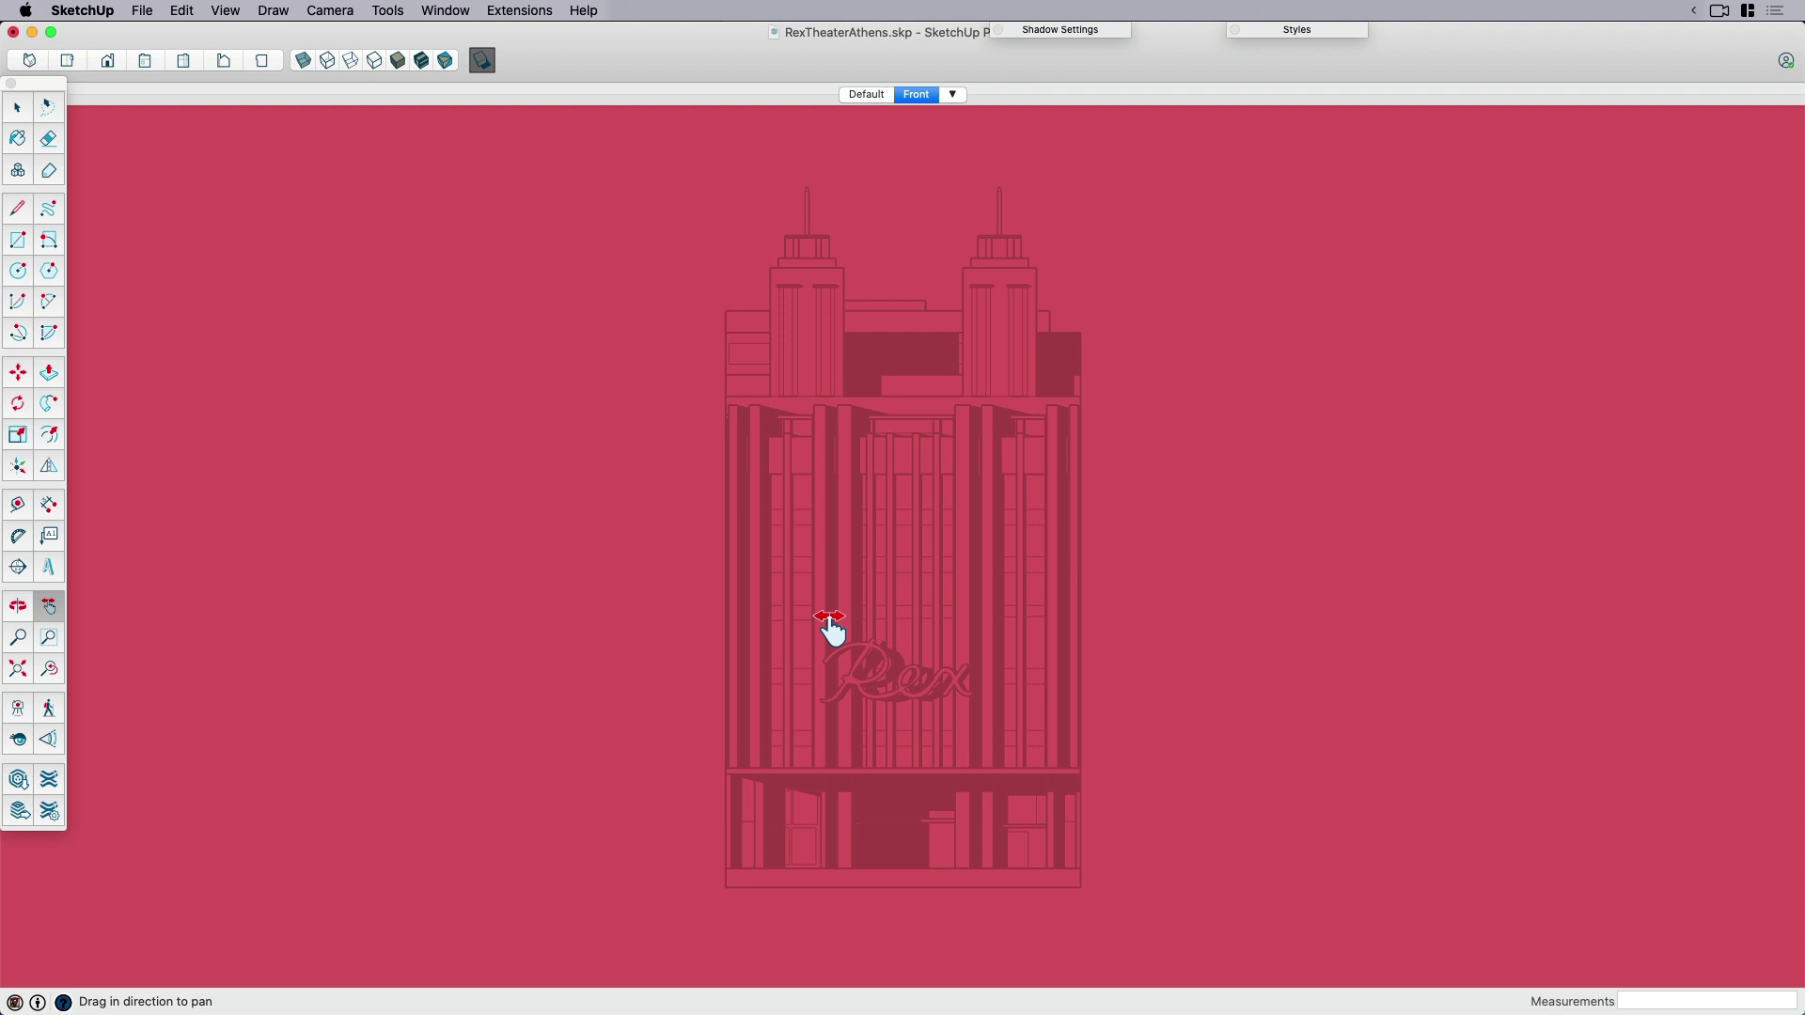
{"action": "left_click", "coordinate": [142, 11]}
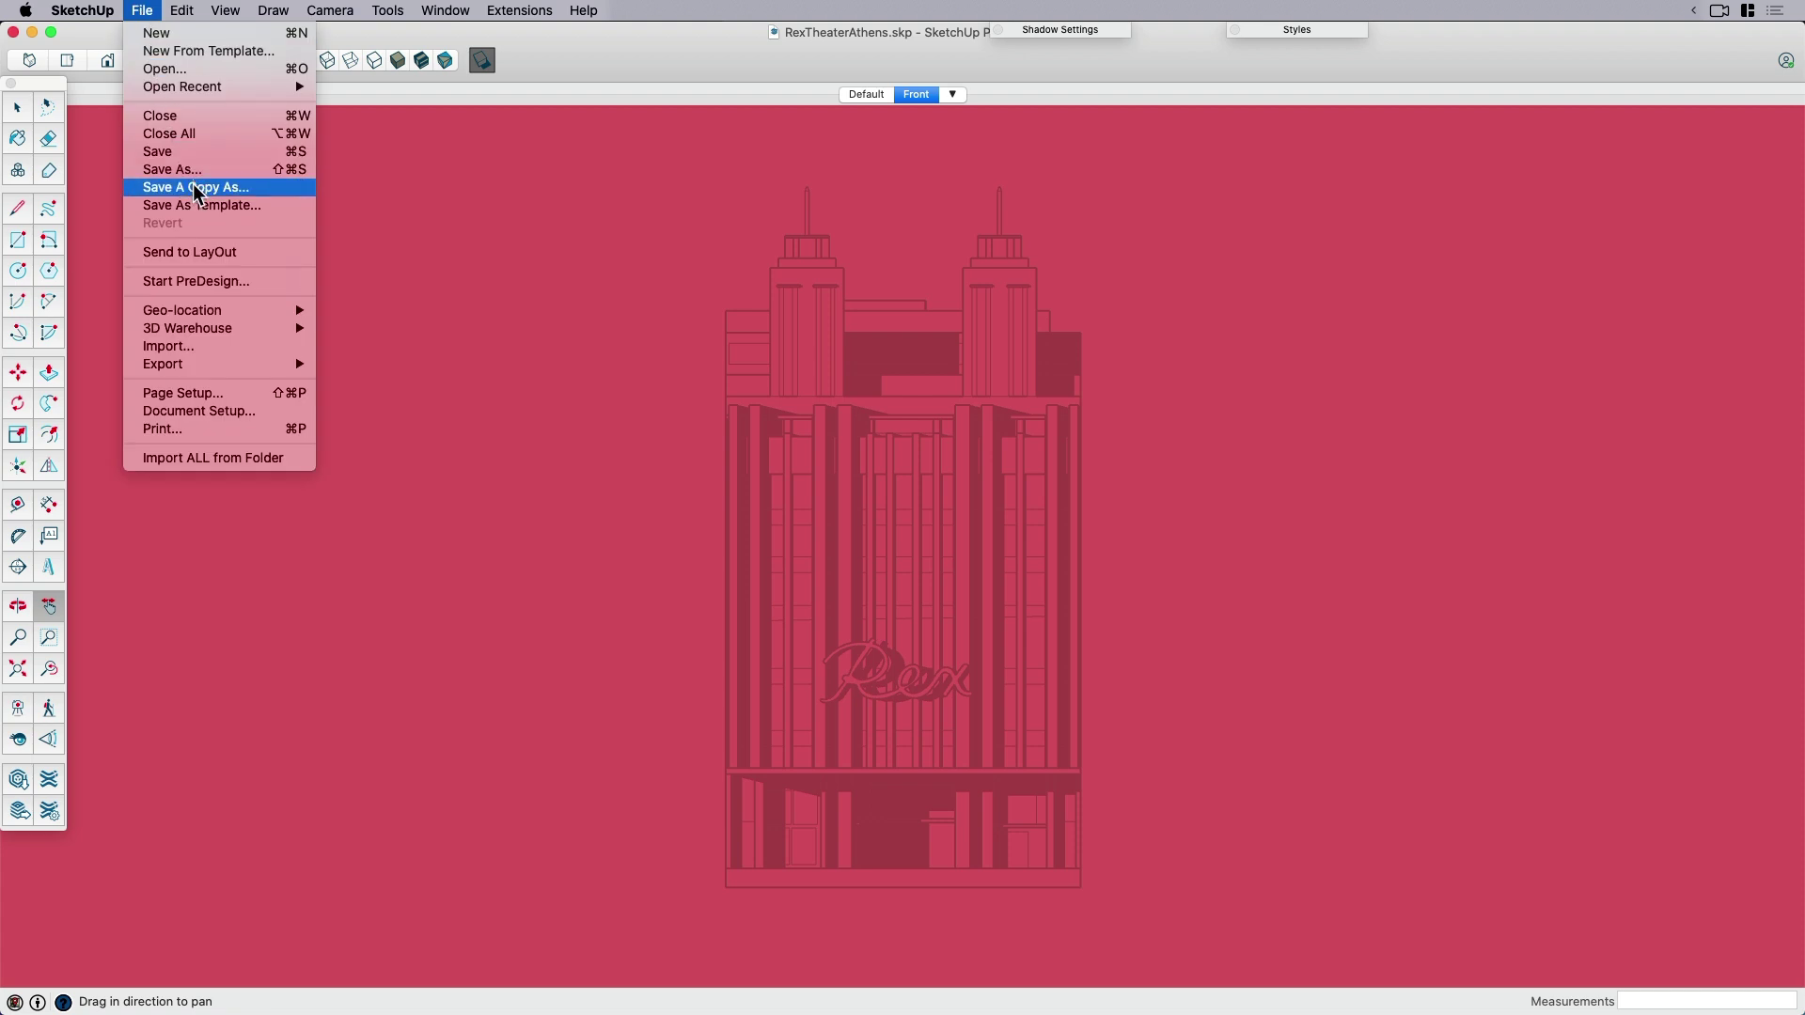
Send the model to LayOut and start a document from the A3 Portrait Plain Paper template.
{"action": "left_click", "coordinate": [205, 258]}
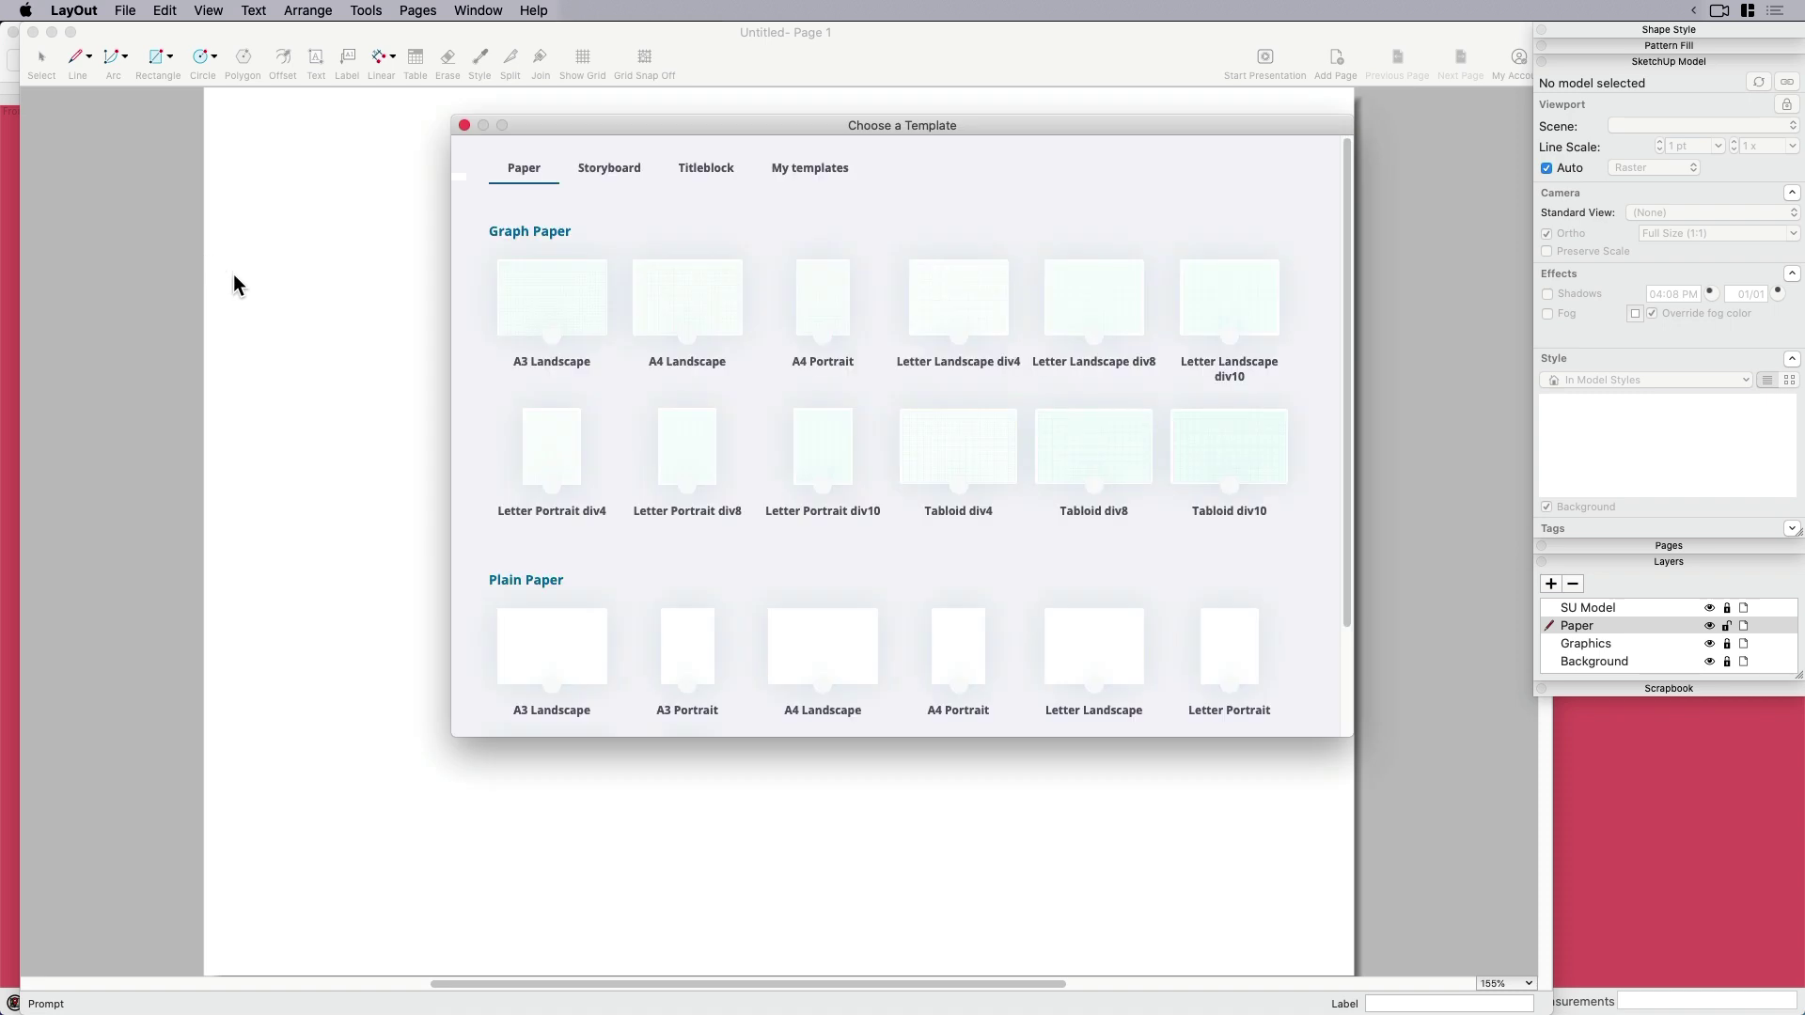
{"action": "scroll", "coordinate": [674, 529], "scroll_direction": "down", "scroll_amount": 3}
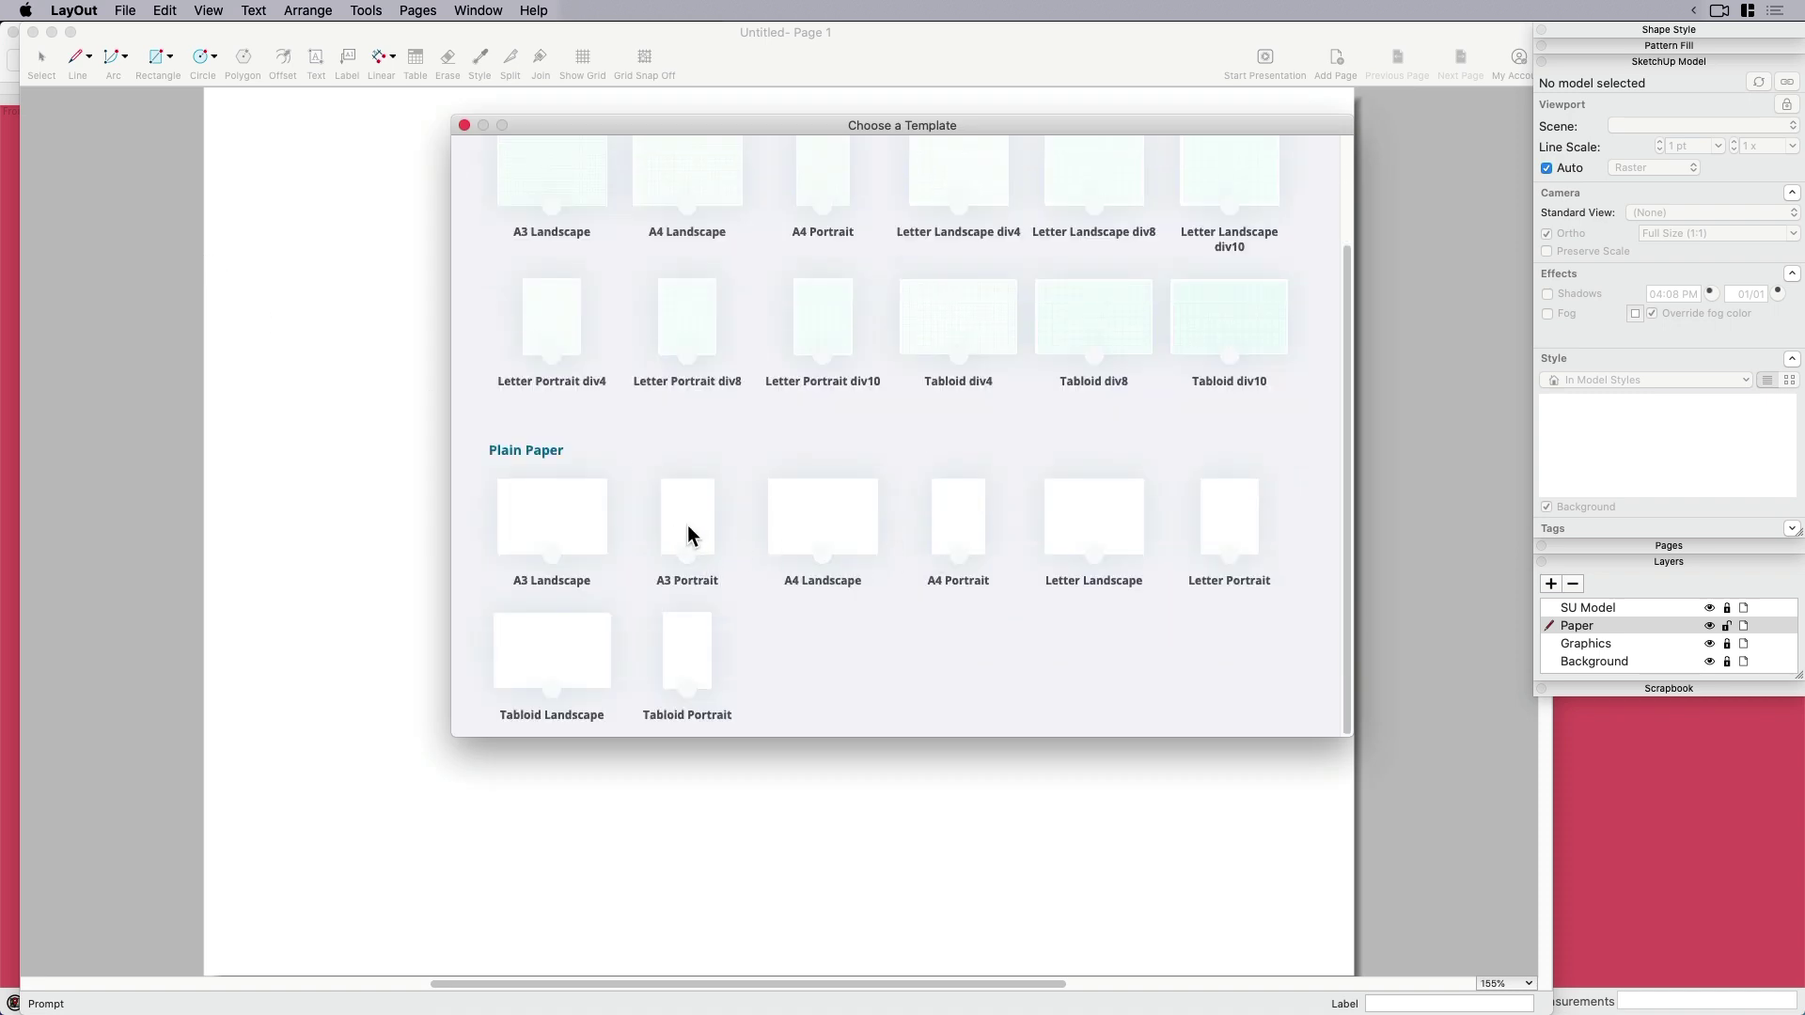
{"action": "double_click", "coordinate": [686, 525]}
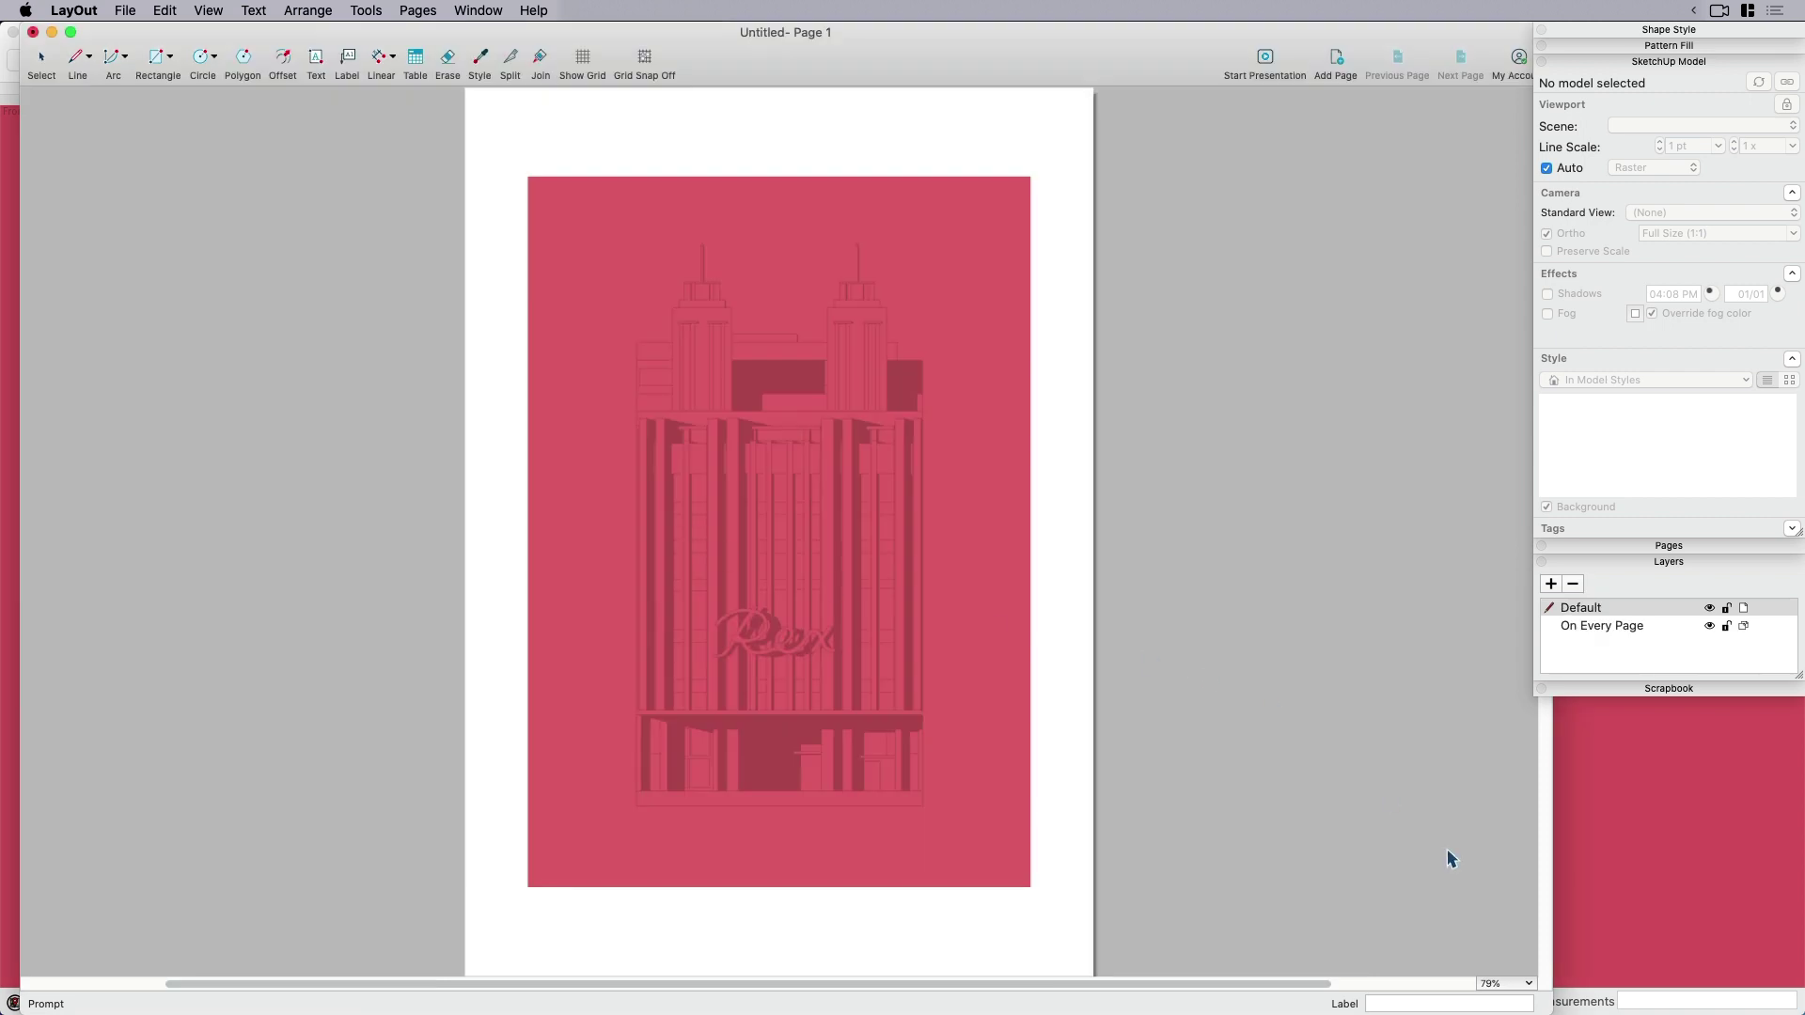
{"action": "middle_click_drag", "start_coordinate": [939, 736], "coordinate": [951, 705]}
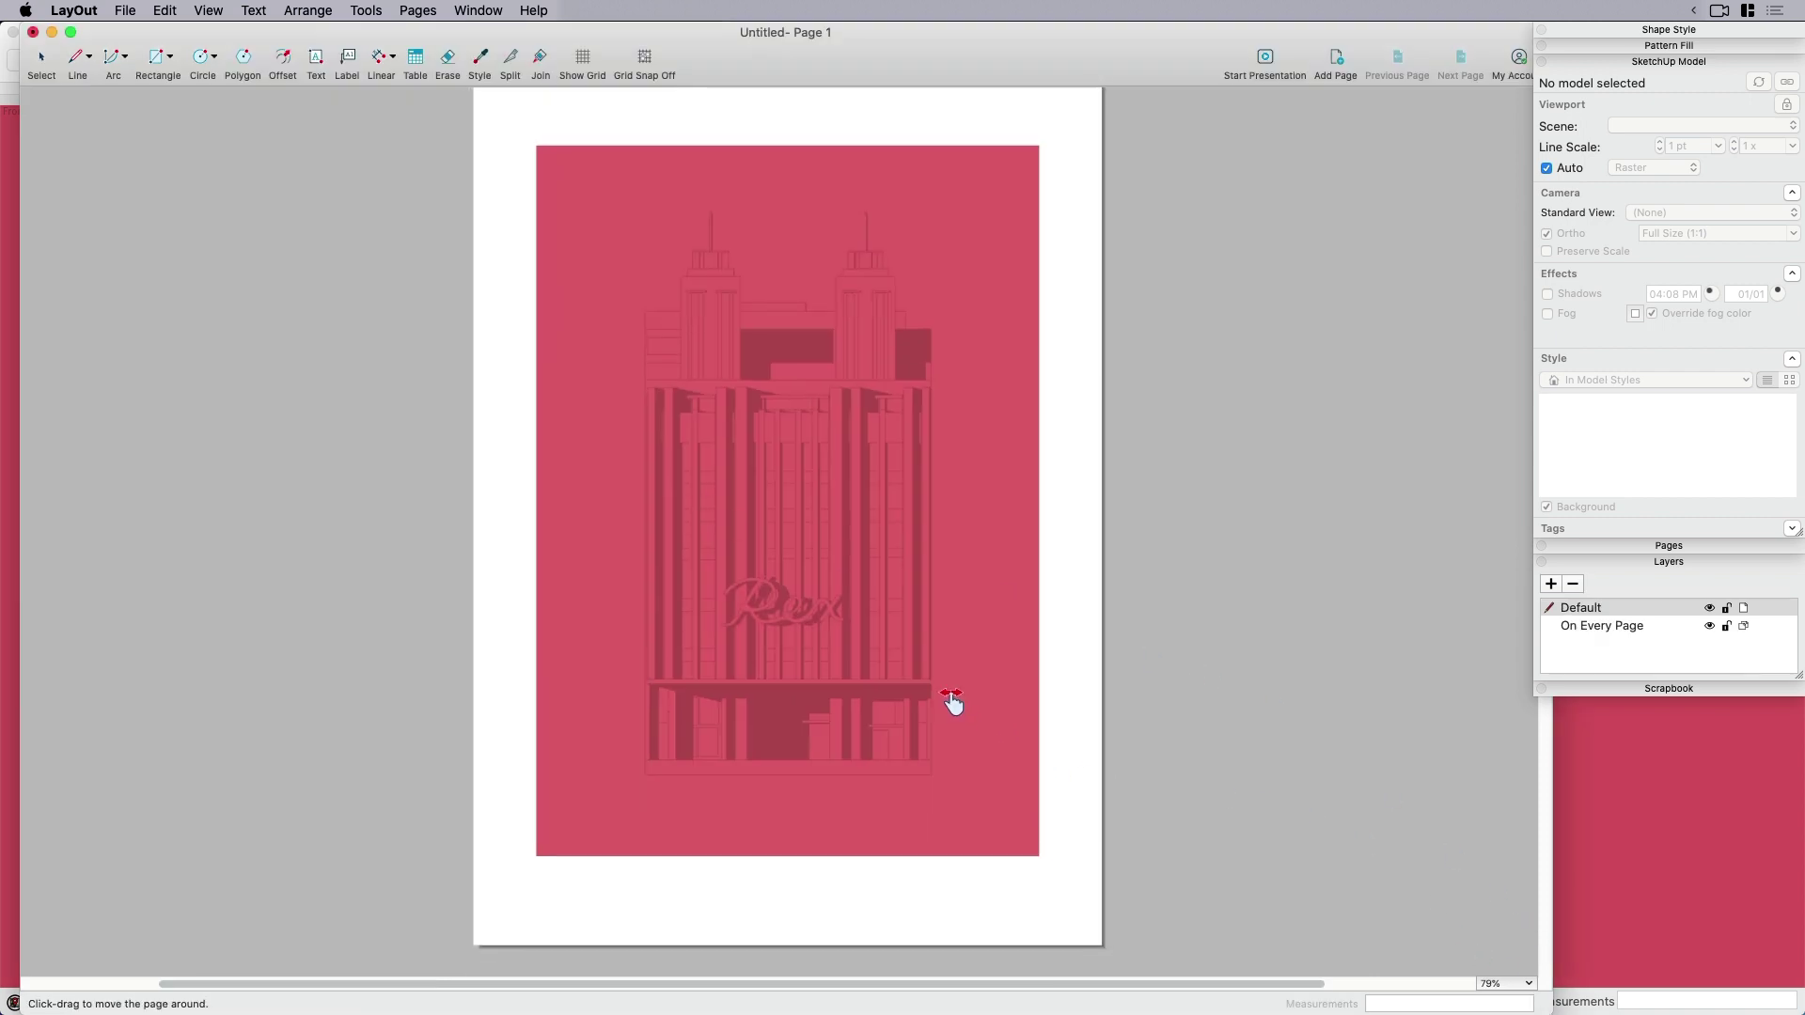
{"action": "left_click_drag", "start_coordinate": [19, 679], "coordinate": [4, 678]}
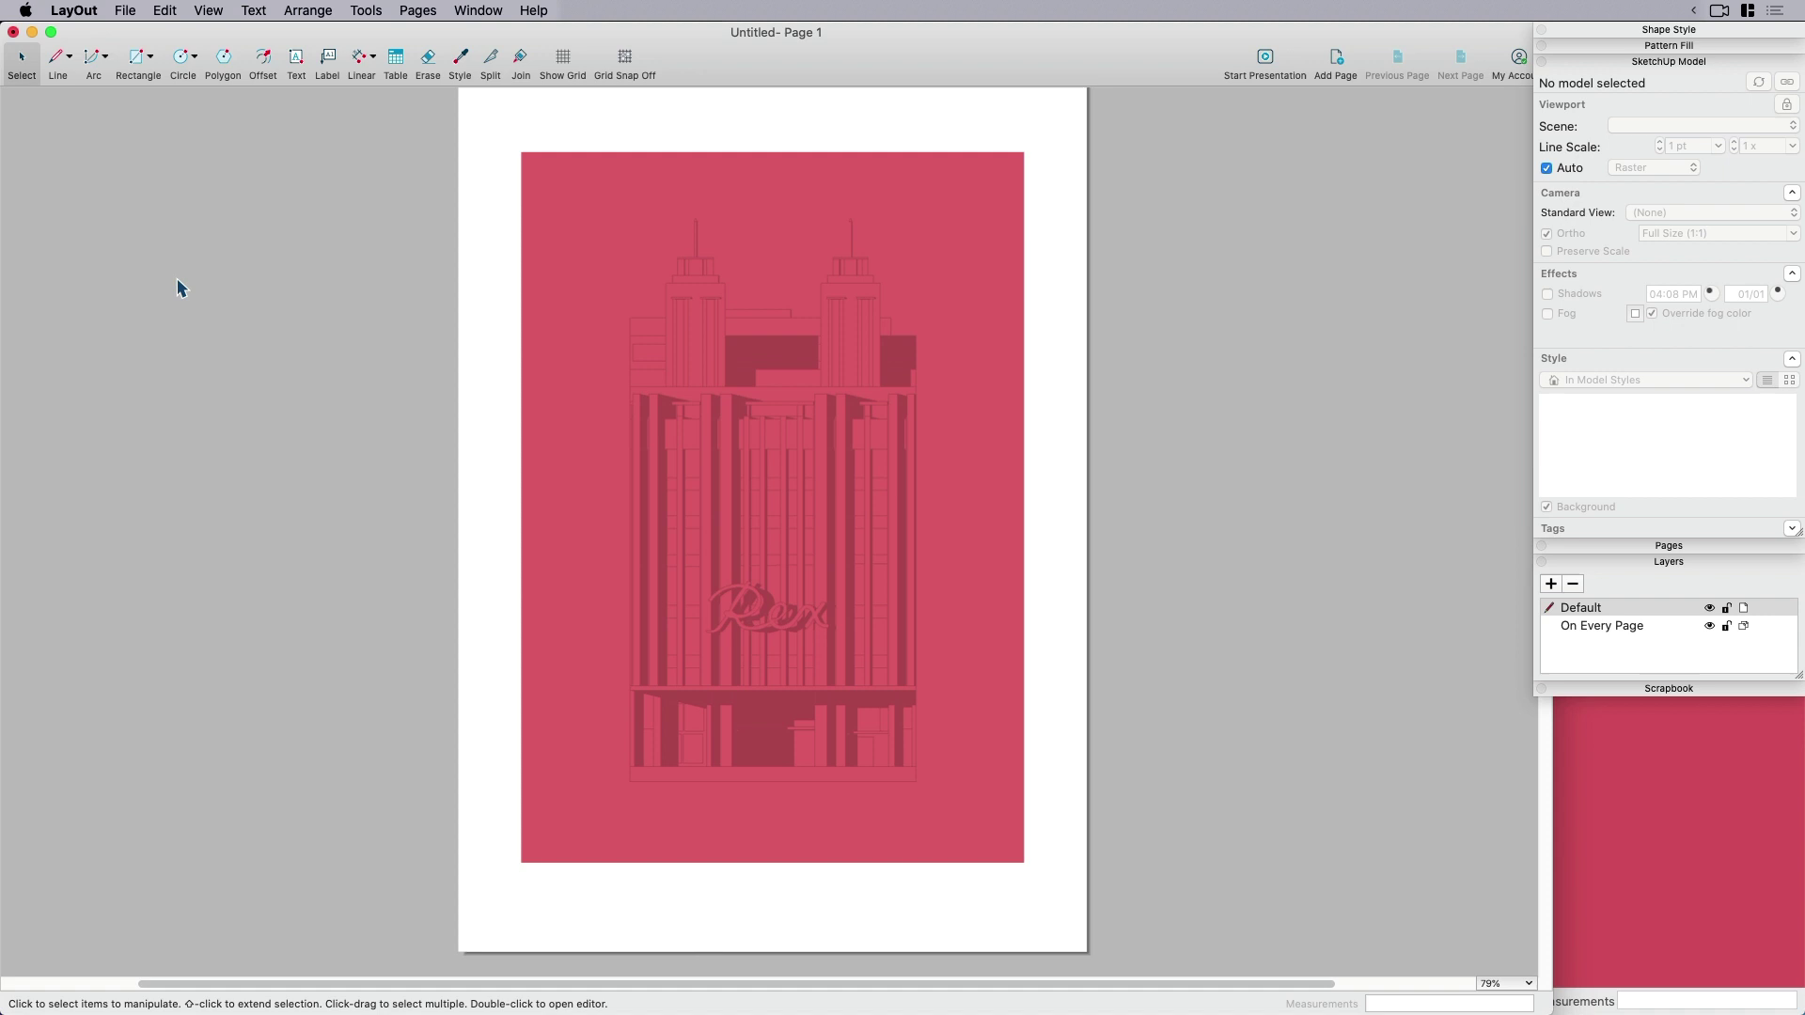
Set the Left, Right, Top and Bottom page margins to 20 mm in Document Setup.
{"action": "left_click", "coordinate": [125, 11]}
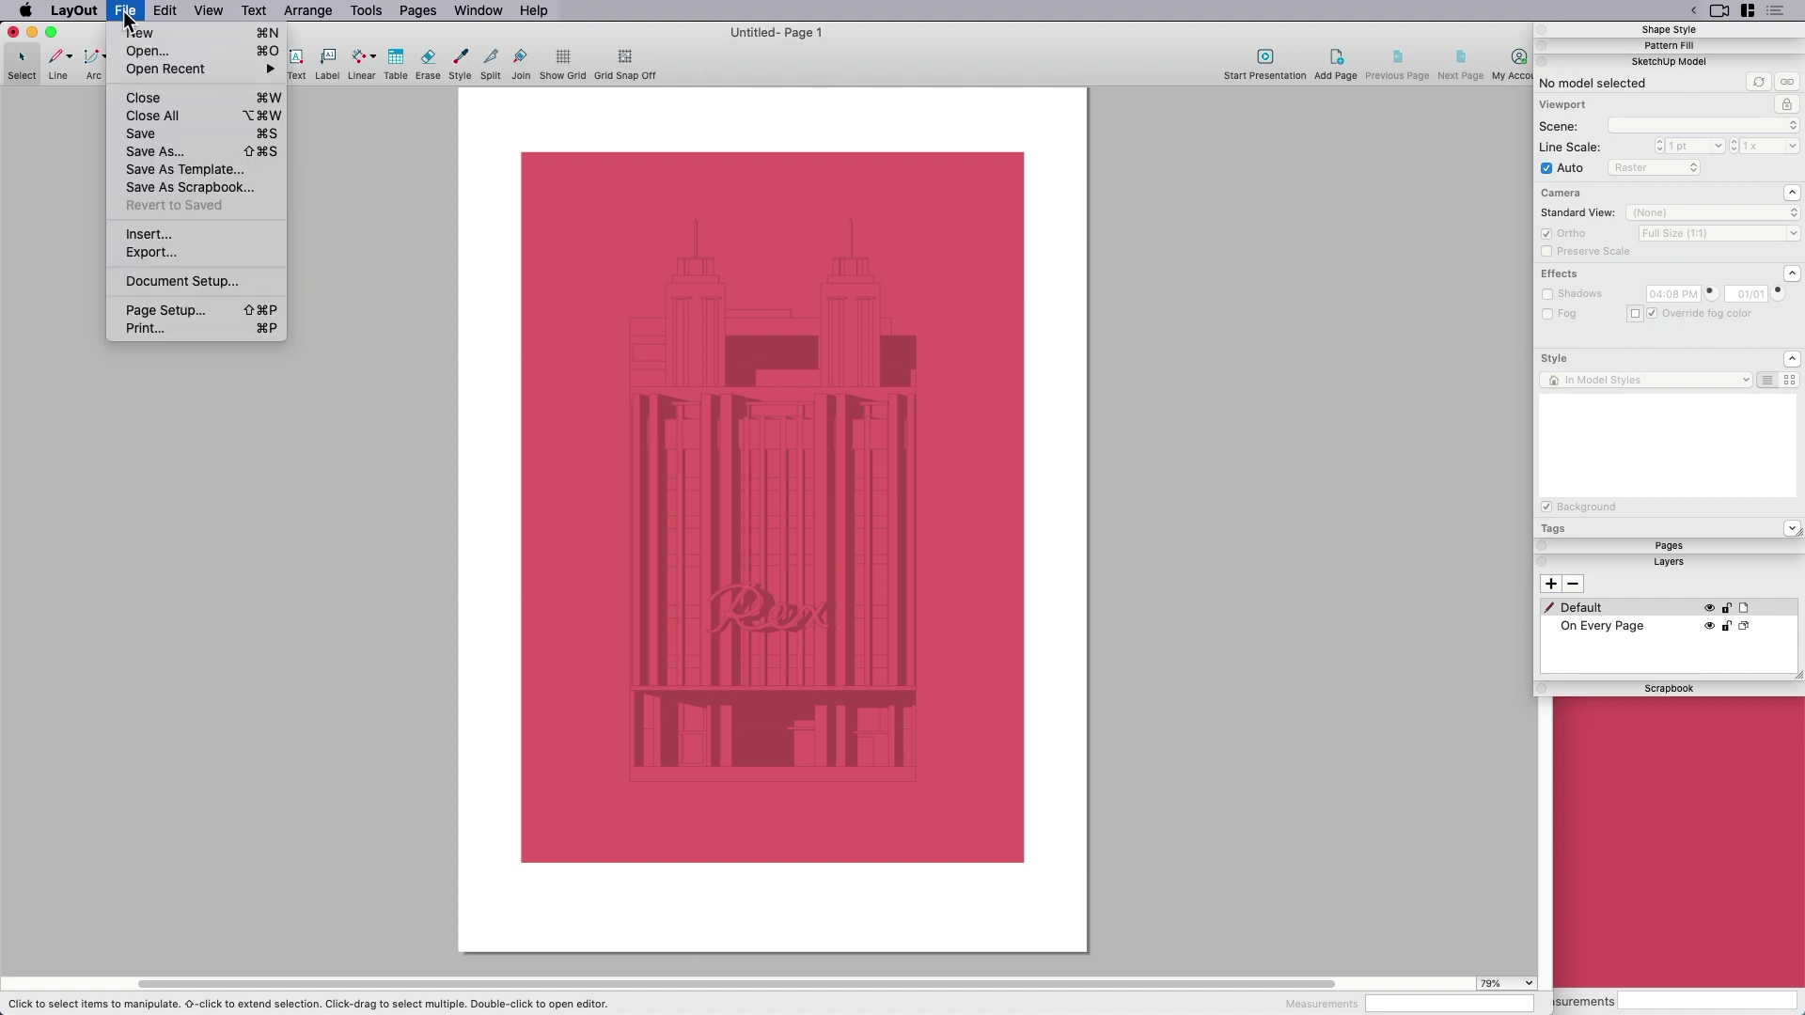
{"action": "left_click", "coordinate": [160, 281]}
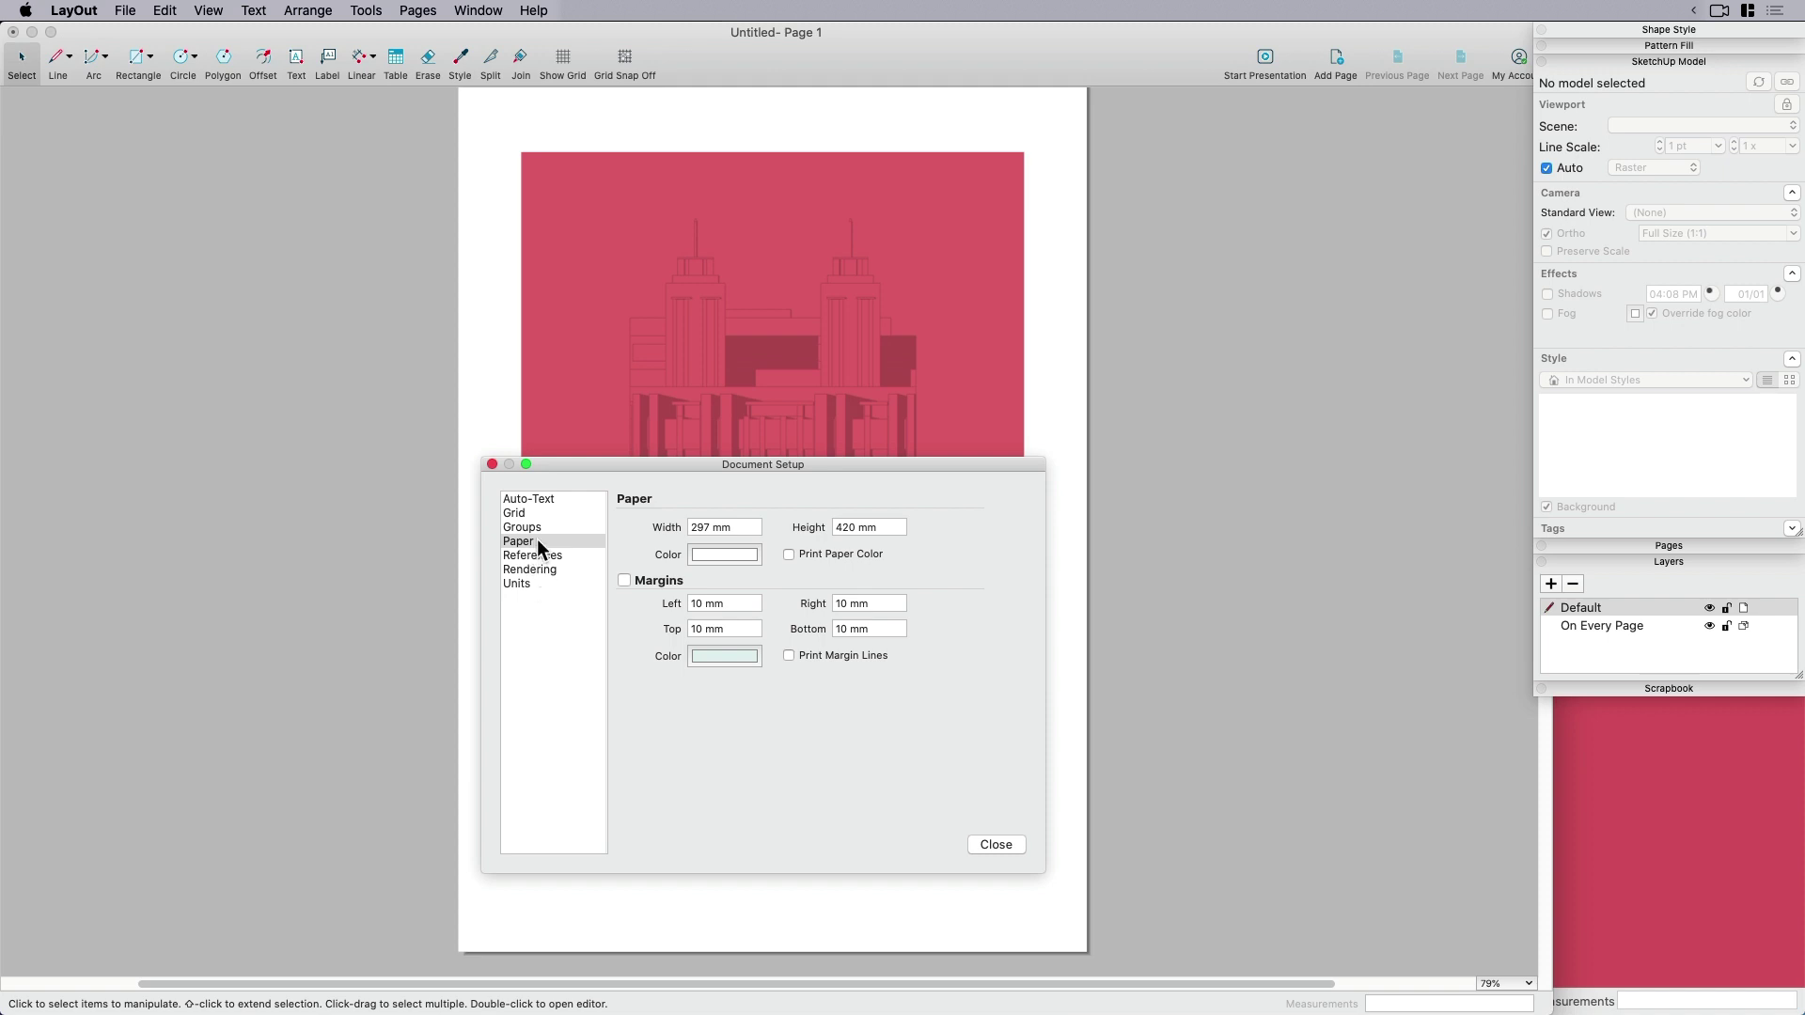
{"action": "left_click_drag", "start_coordinate": [606, 466], "coordinate": [889, 400]}
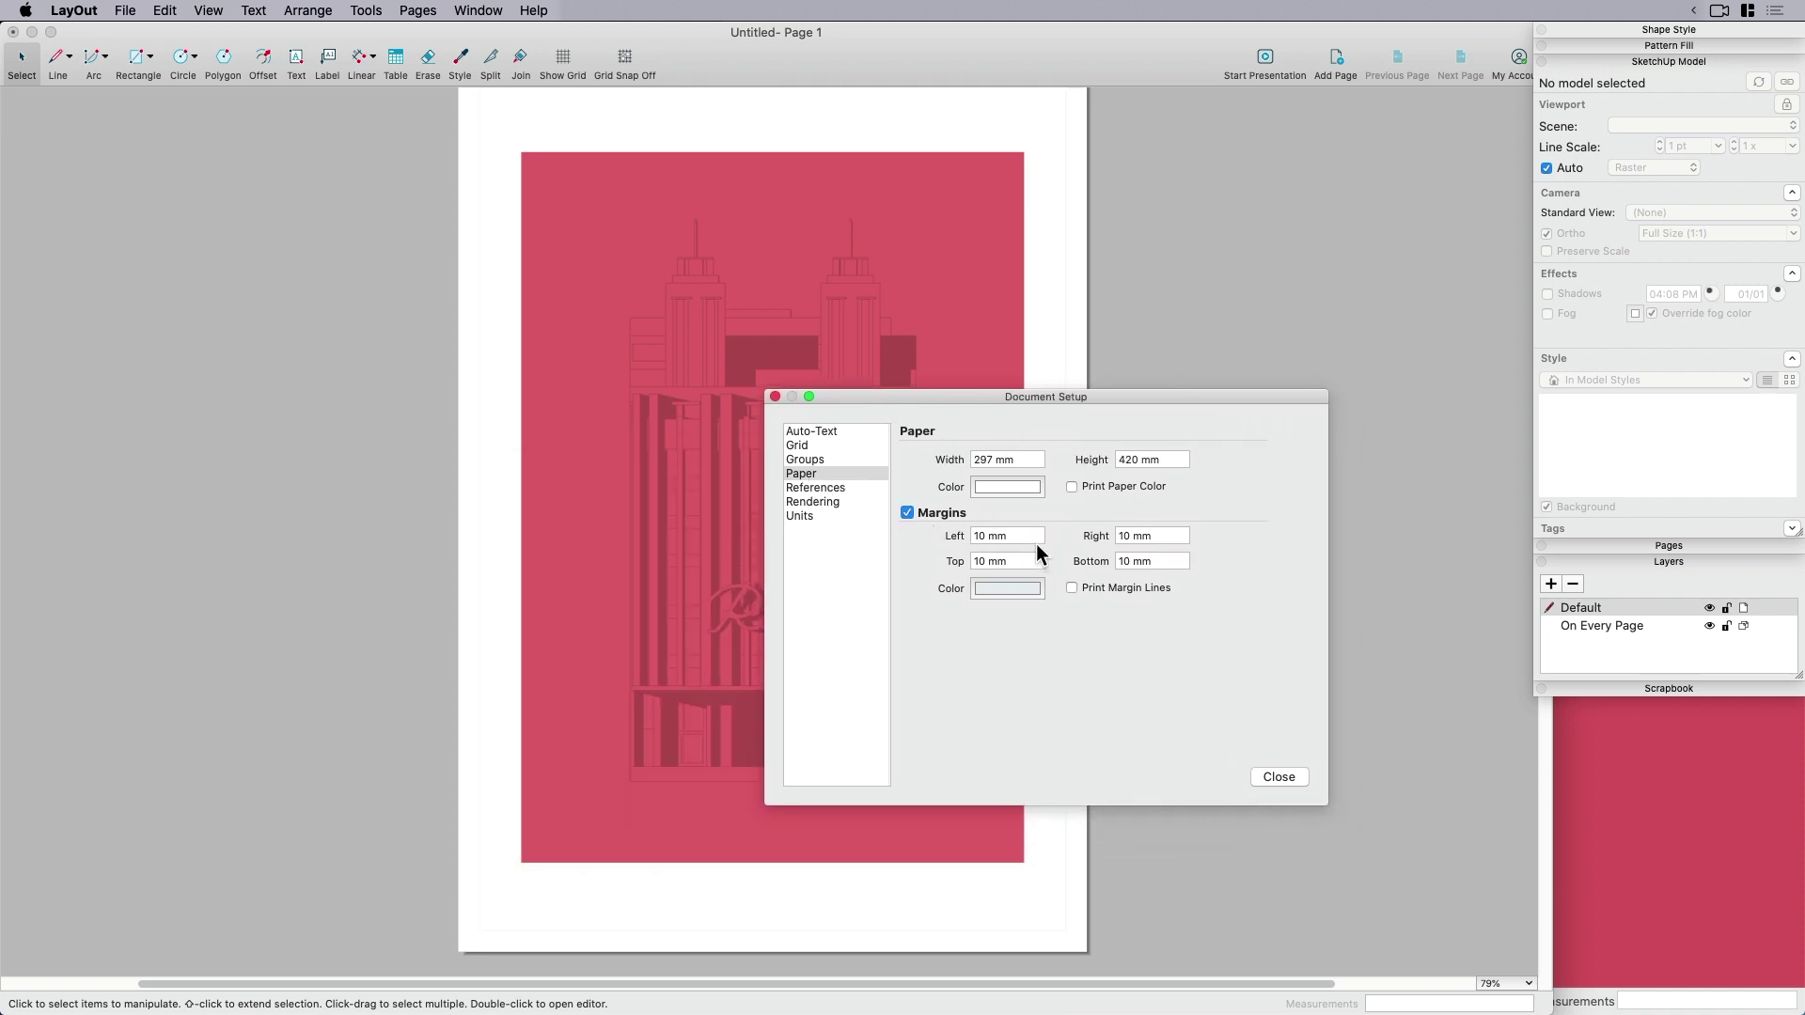
{"action": "type", "text": "20"}
{"action": "key", "text": "Tab"}
{"action": "type", "text": "20"}
{"action": "key", "text": "Tab"}
{"action": "type", "text": "20"}
{"action": "key", "text": "Tab"}
{"action": "type", "text": "20"}
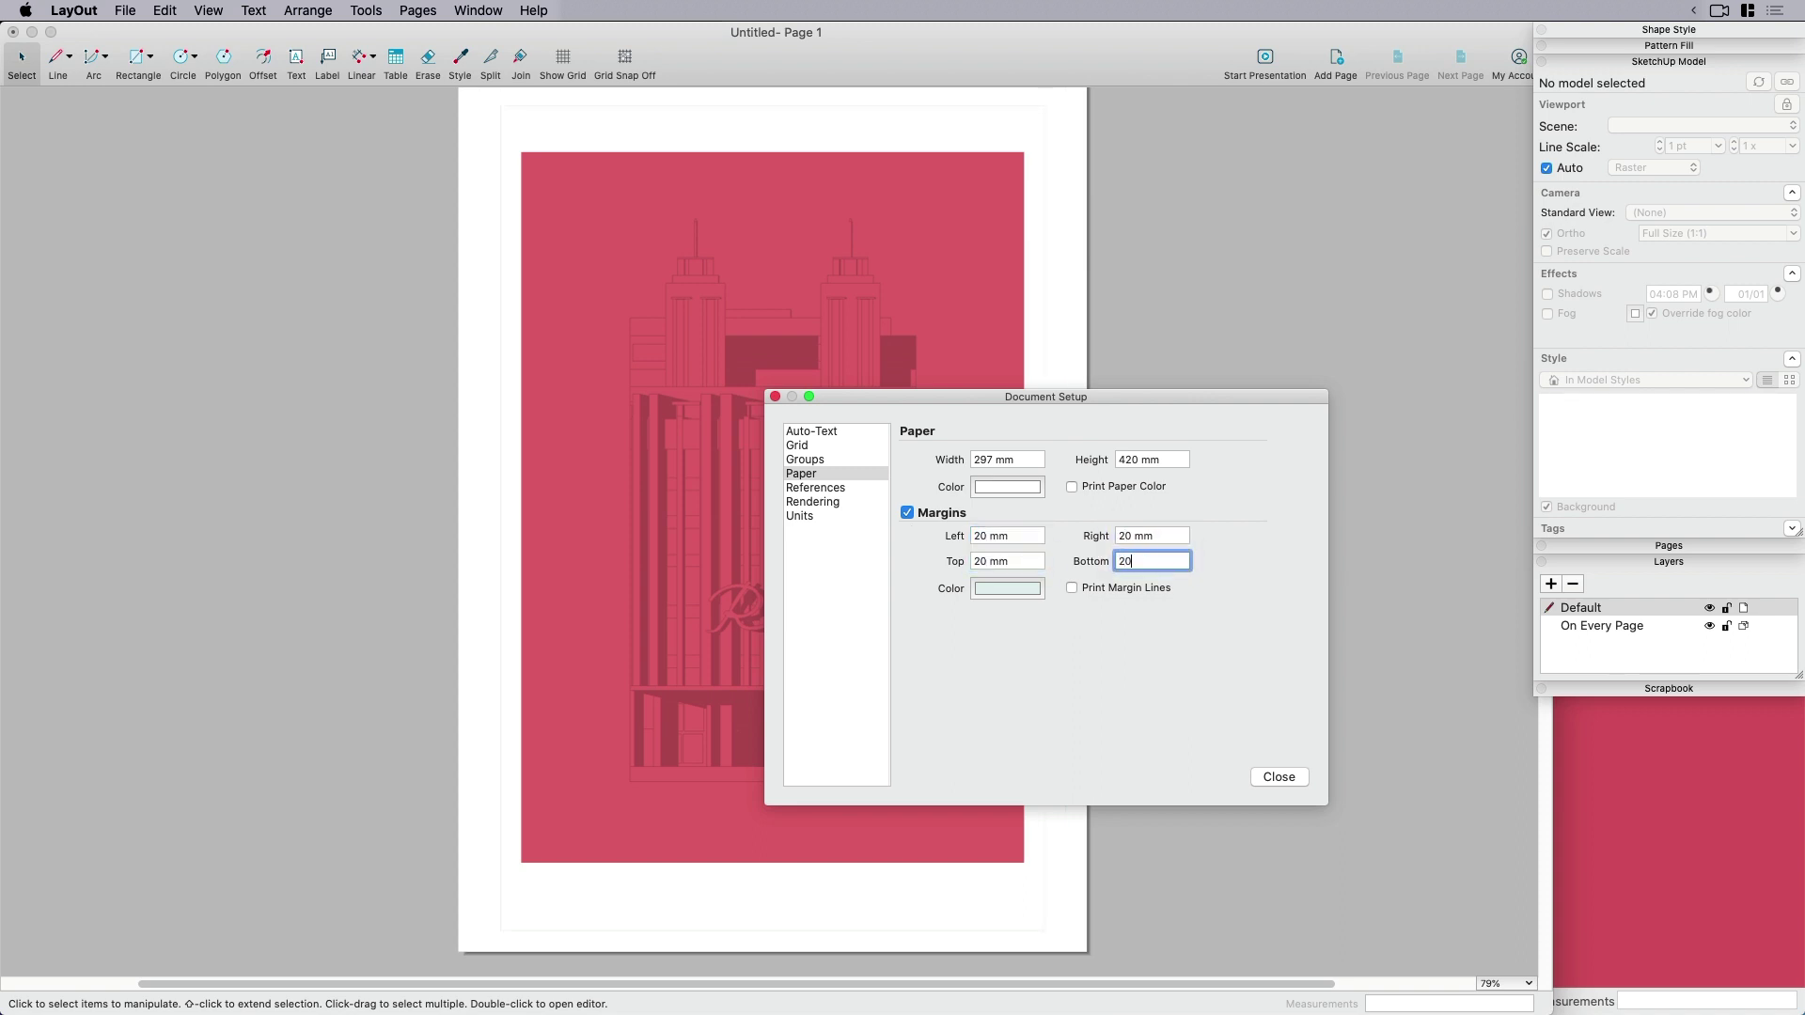
{"action": "key", "text": "Tab"}
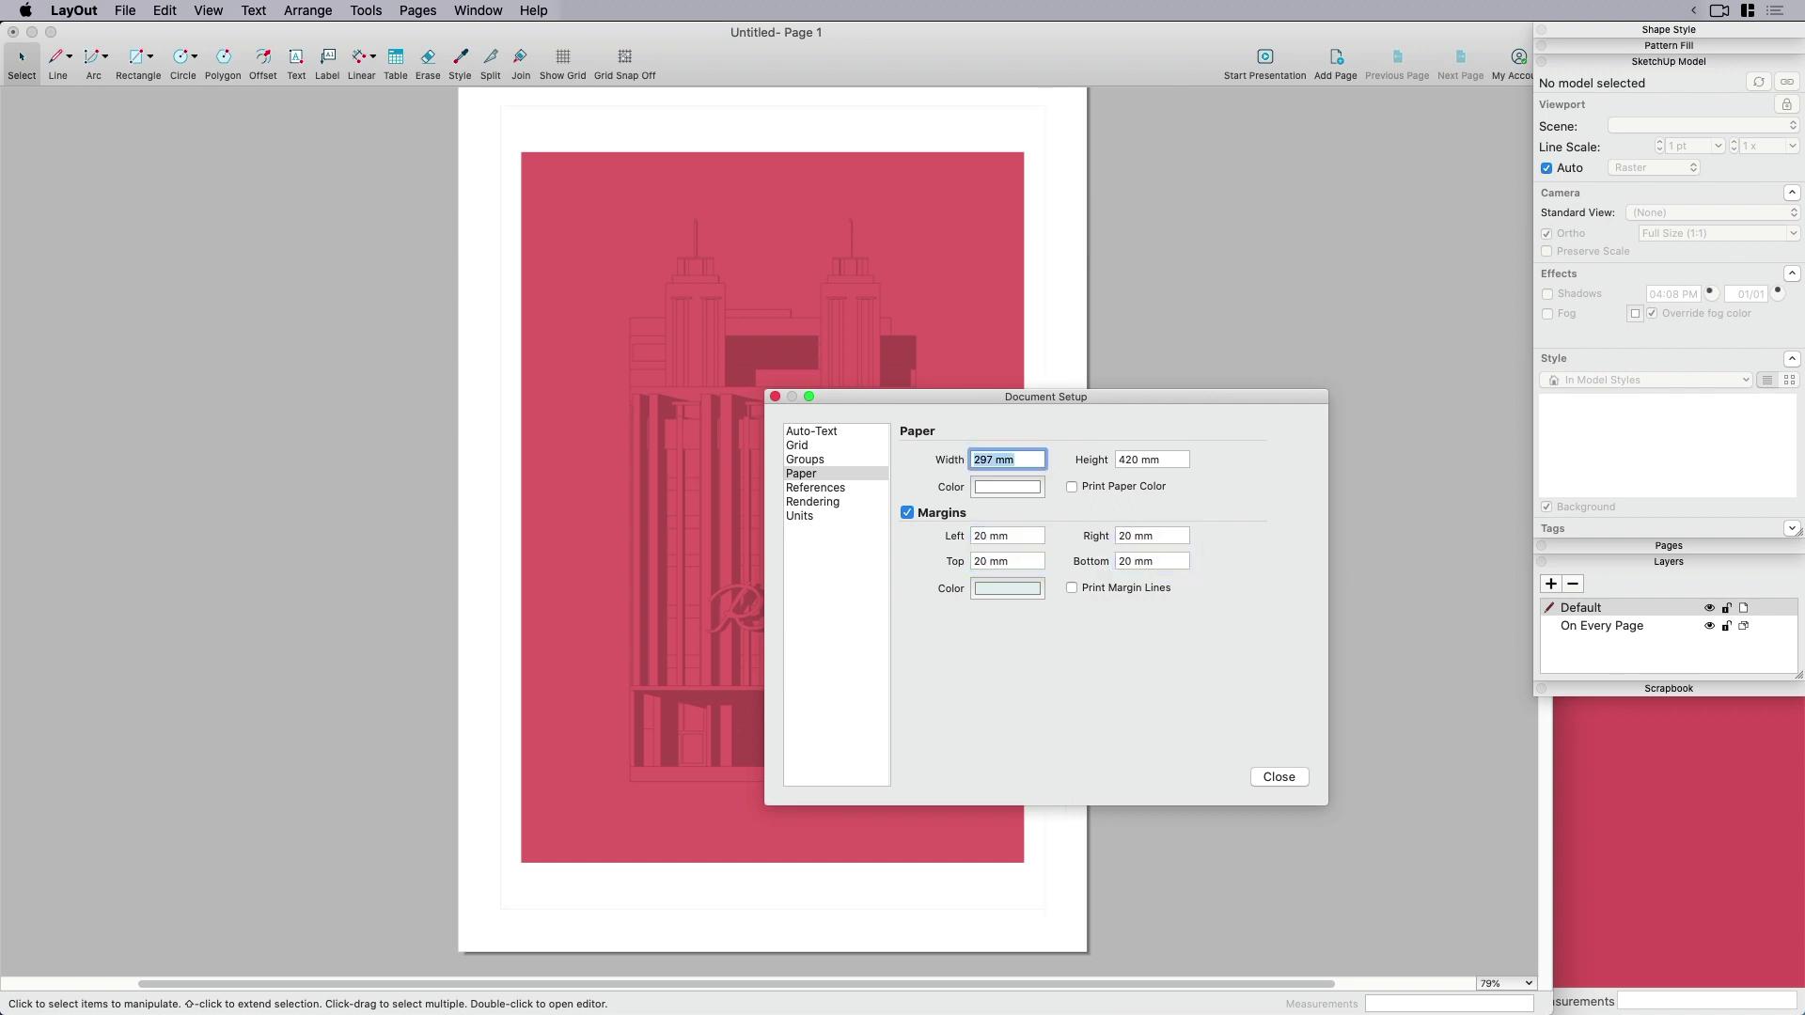
Make the margin guides blue and close Document Setup.
{"action": "left_click", "coordinate": [1022, 589]}
{"action": "left_click", "coordinate": [1285, 734]}
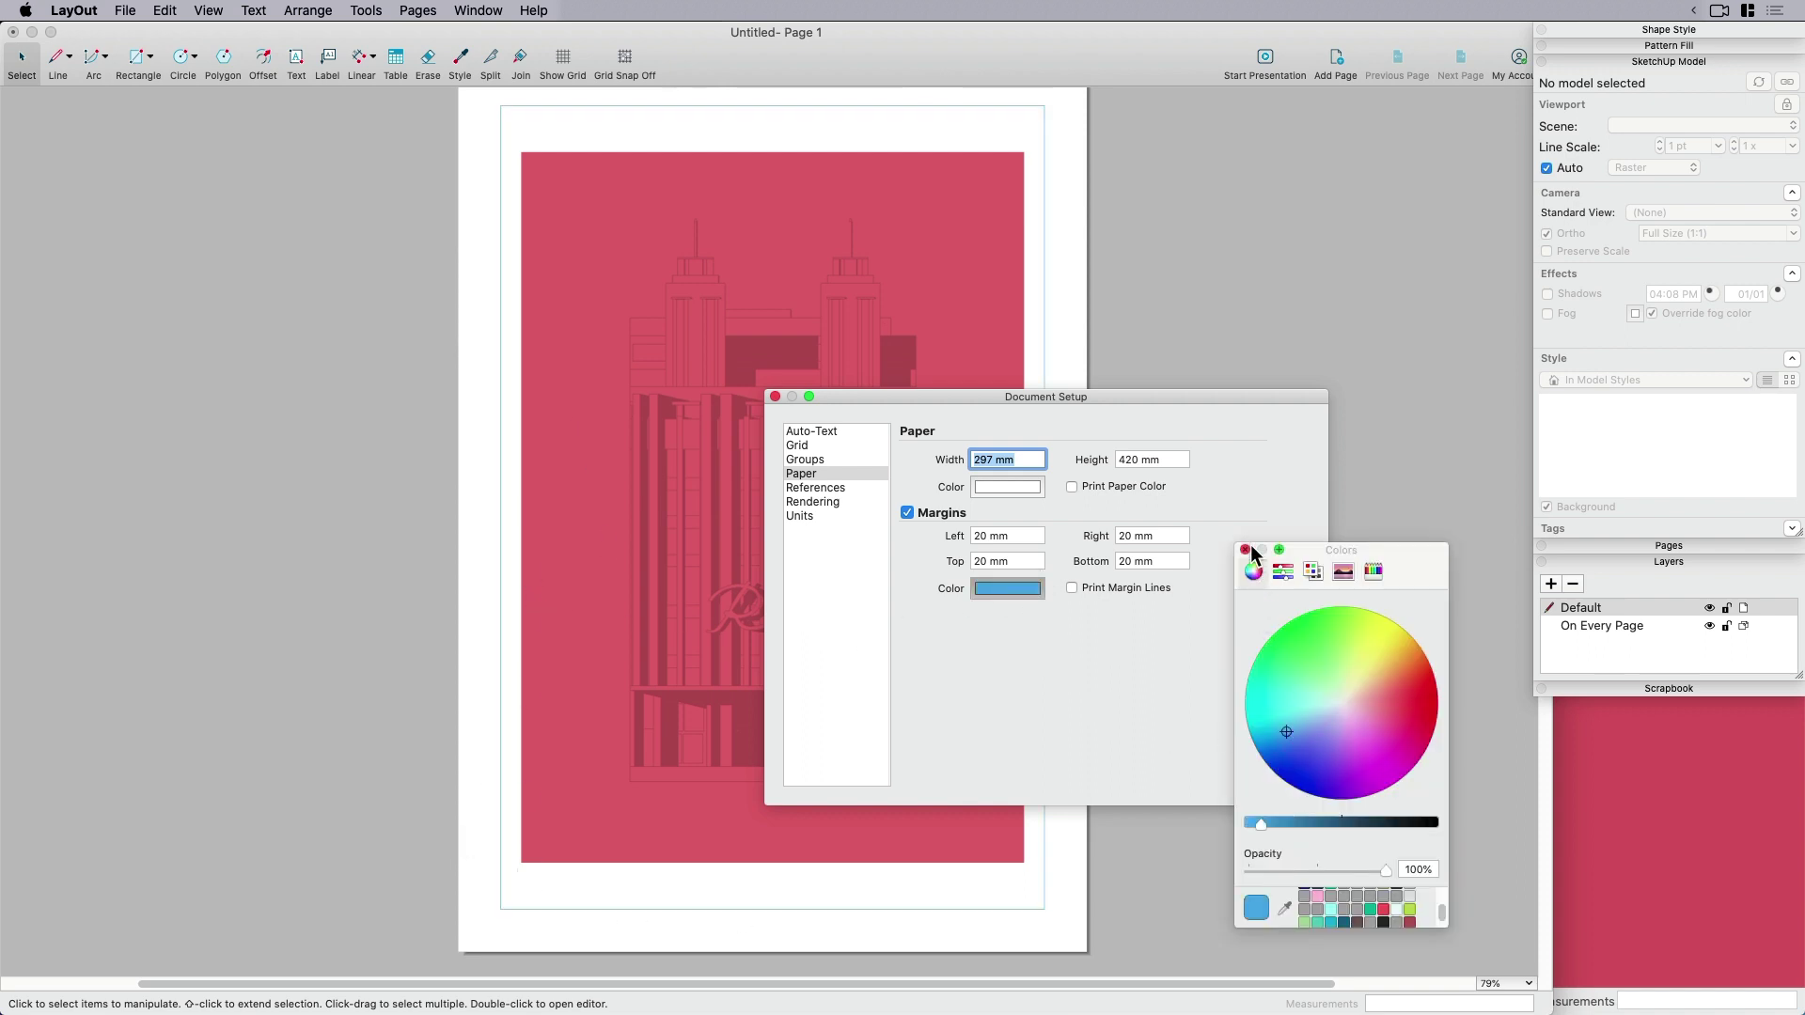
{"action": "left_click", "coordinate": [1244, 550]}
{"action": "left_click", "coordinate": [1294, 775]}
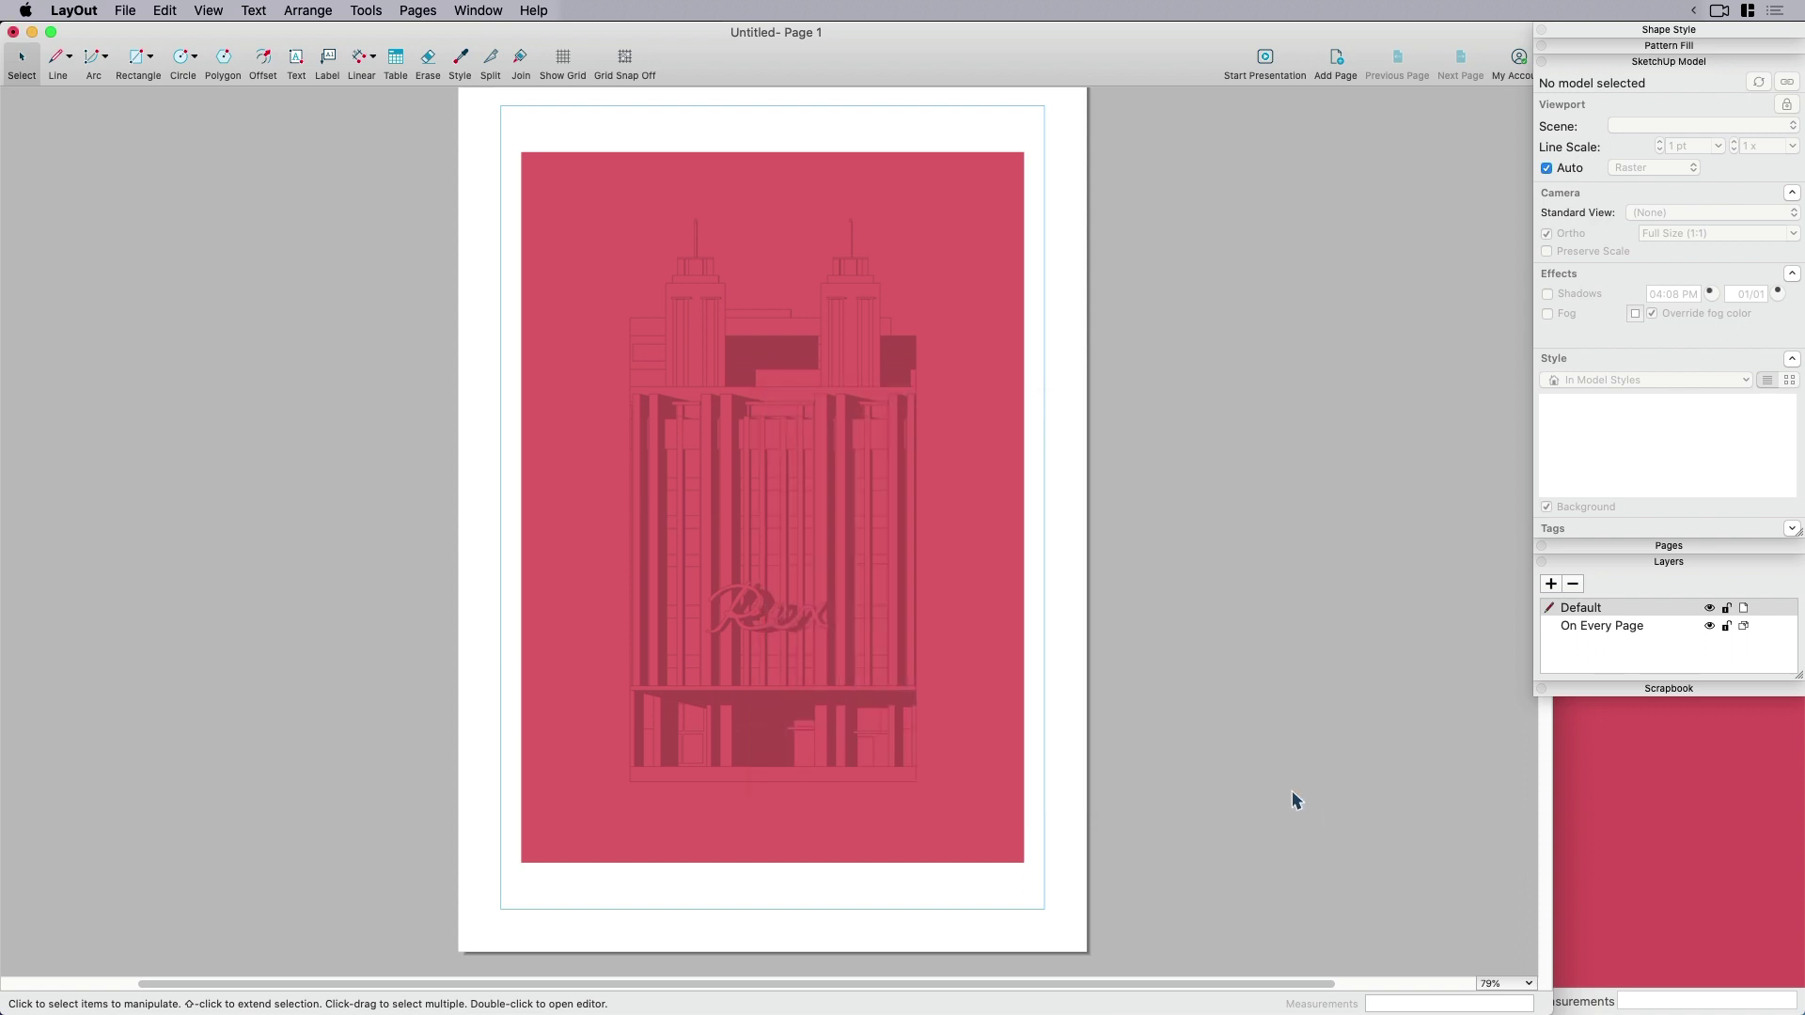
Turn off the Rex viewport's red background so only the pink building shows.
{"action": "middle_click_drag", "start_coordinate": [1052, 651], "coordinate": [1144, 668]}
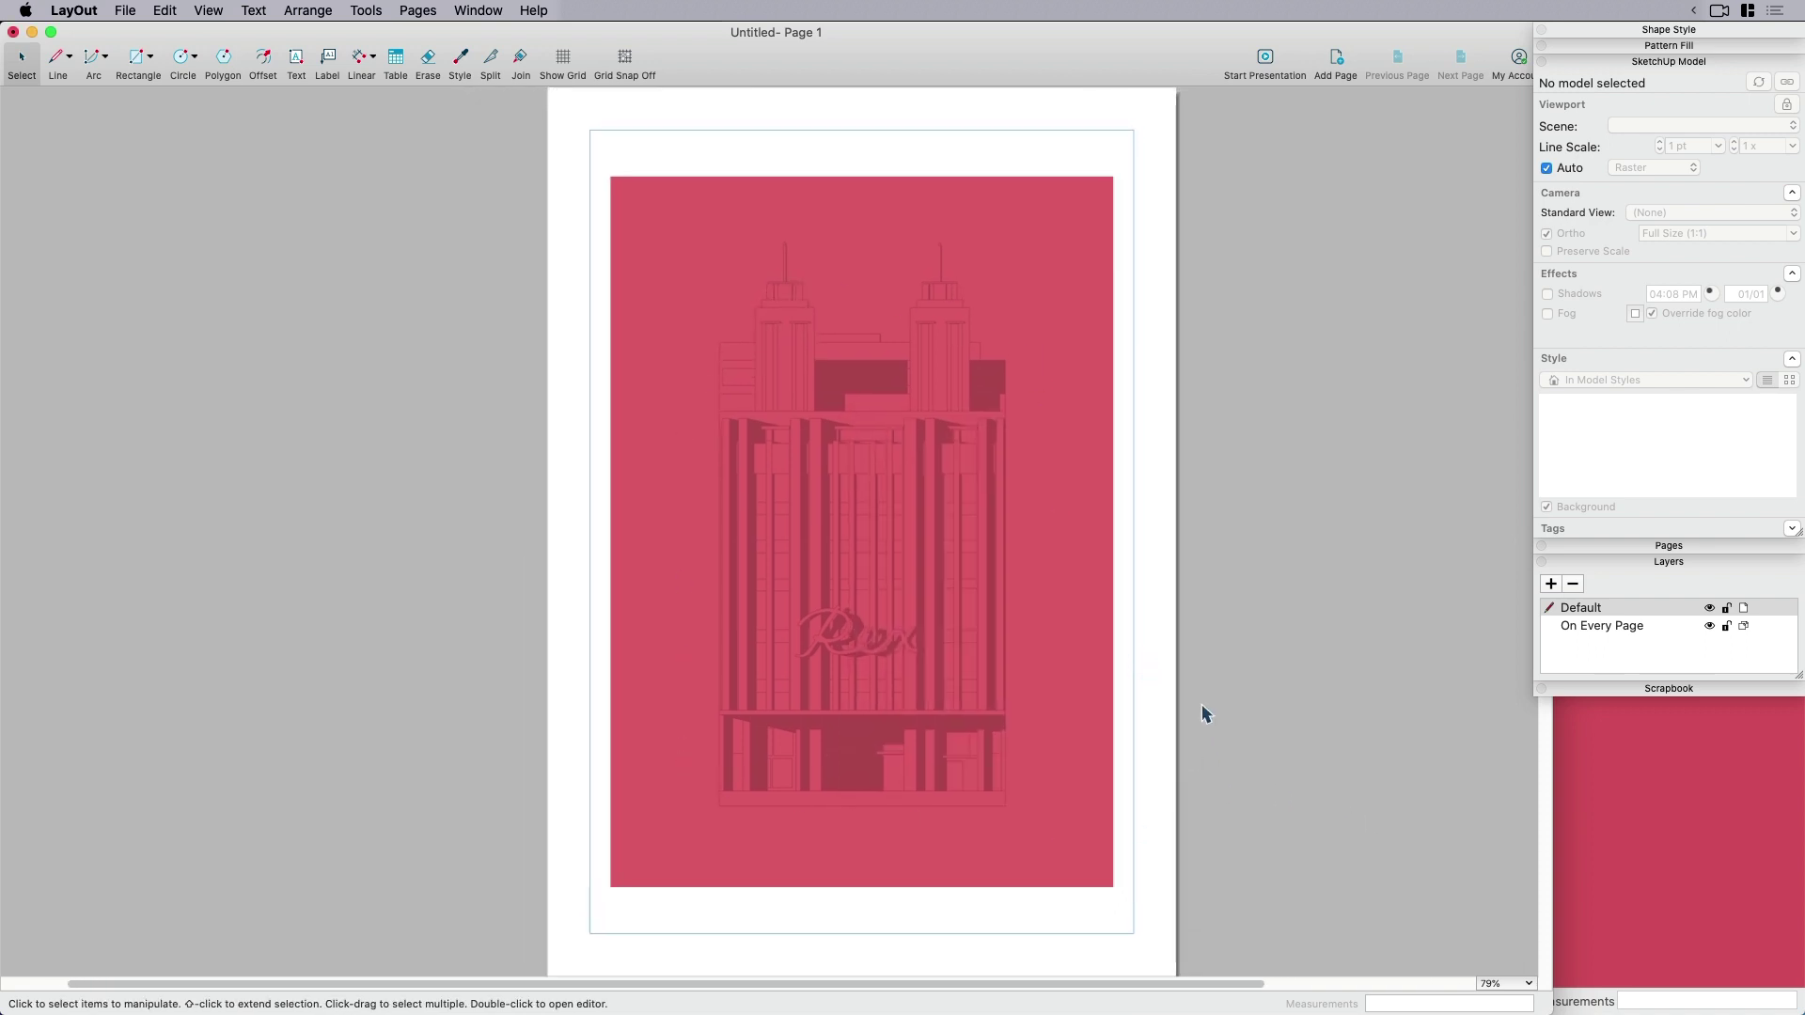
{"action": "left_click", "coordinate": [978, 563]}
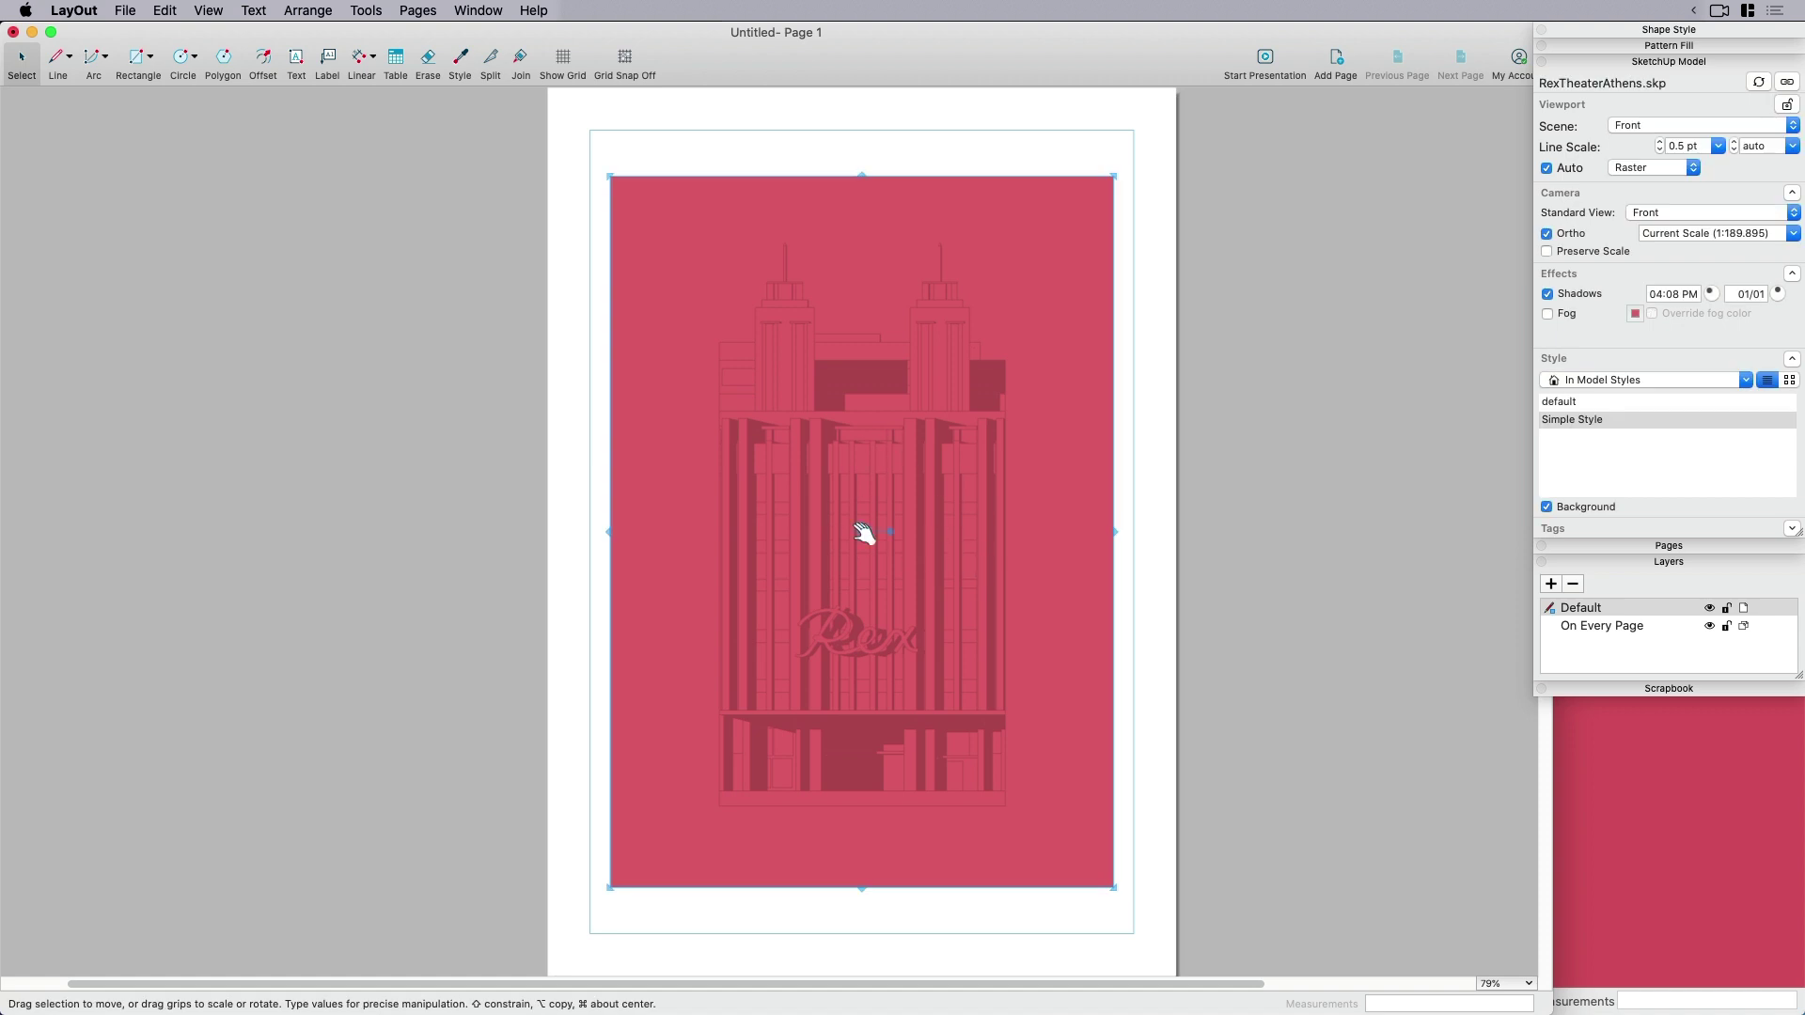
{"action": "left_click", "coordinate": [1574, 360]}
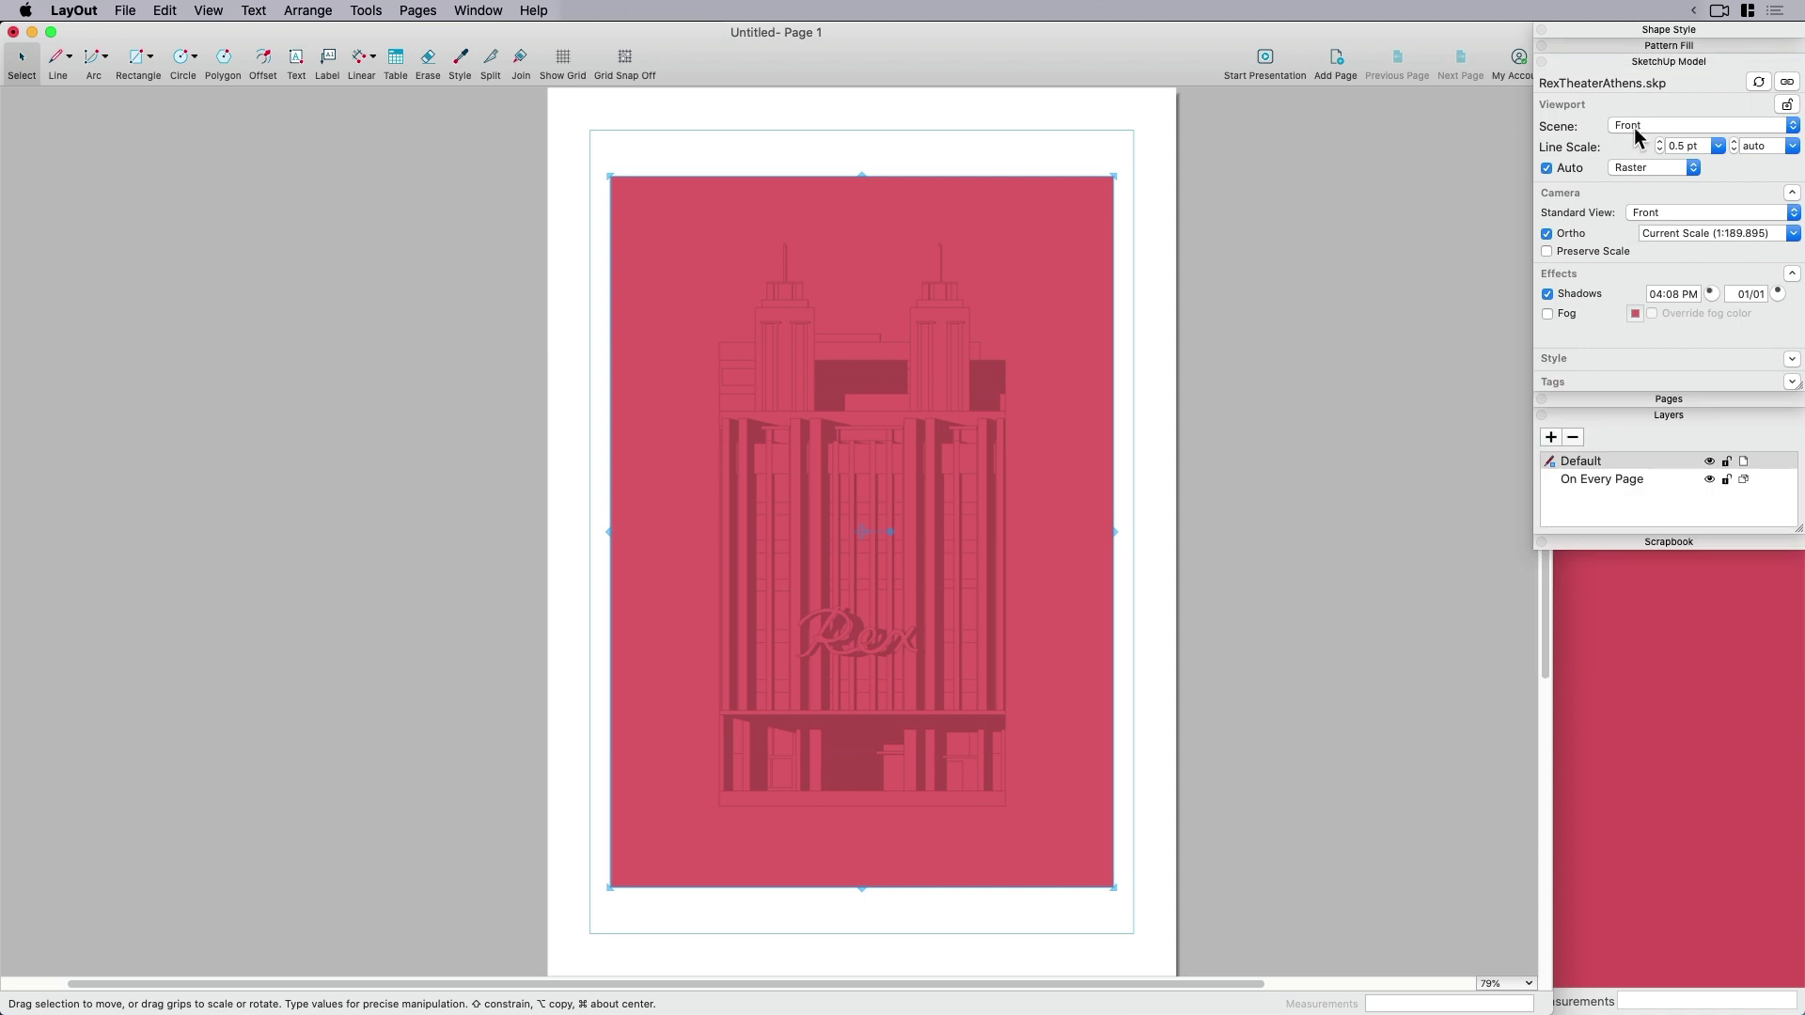
{"action": "left_click", "coordinate": [1627, 357]}
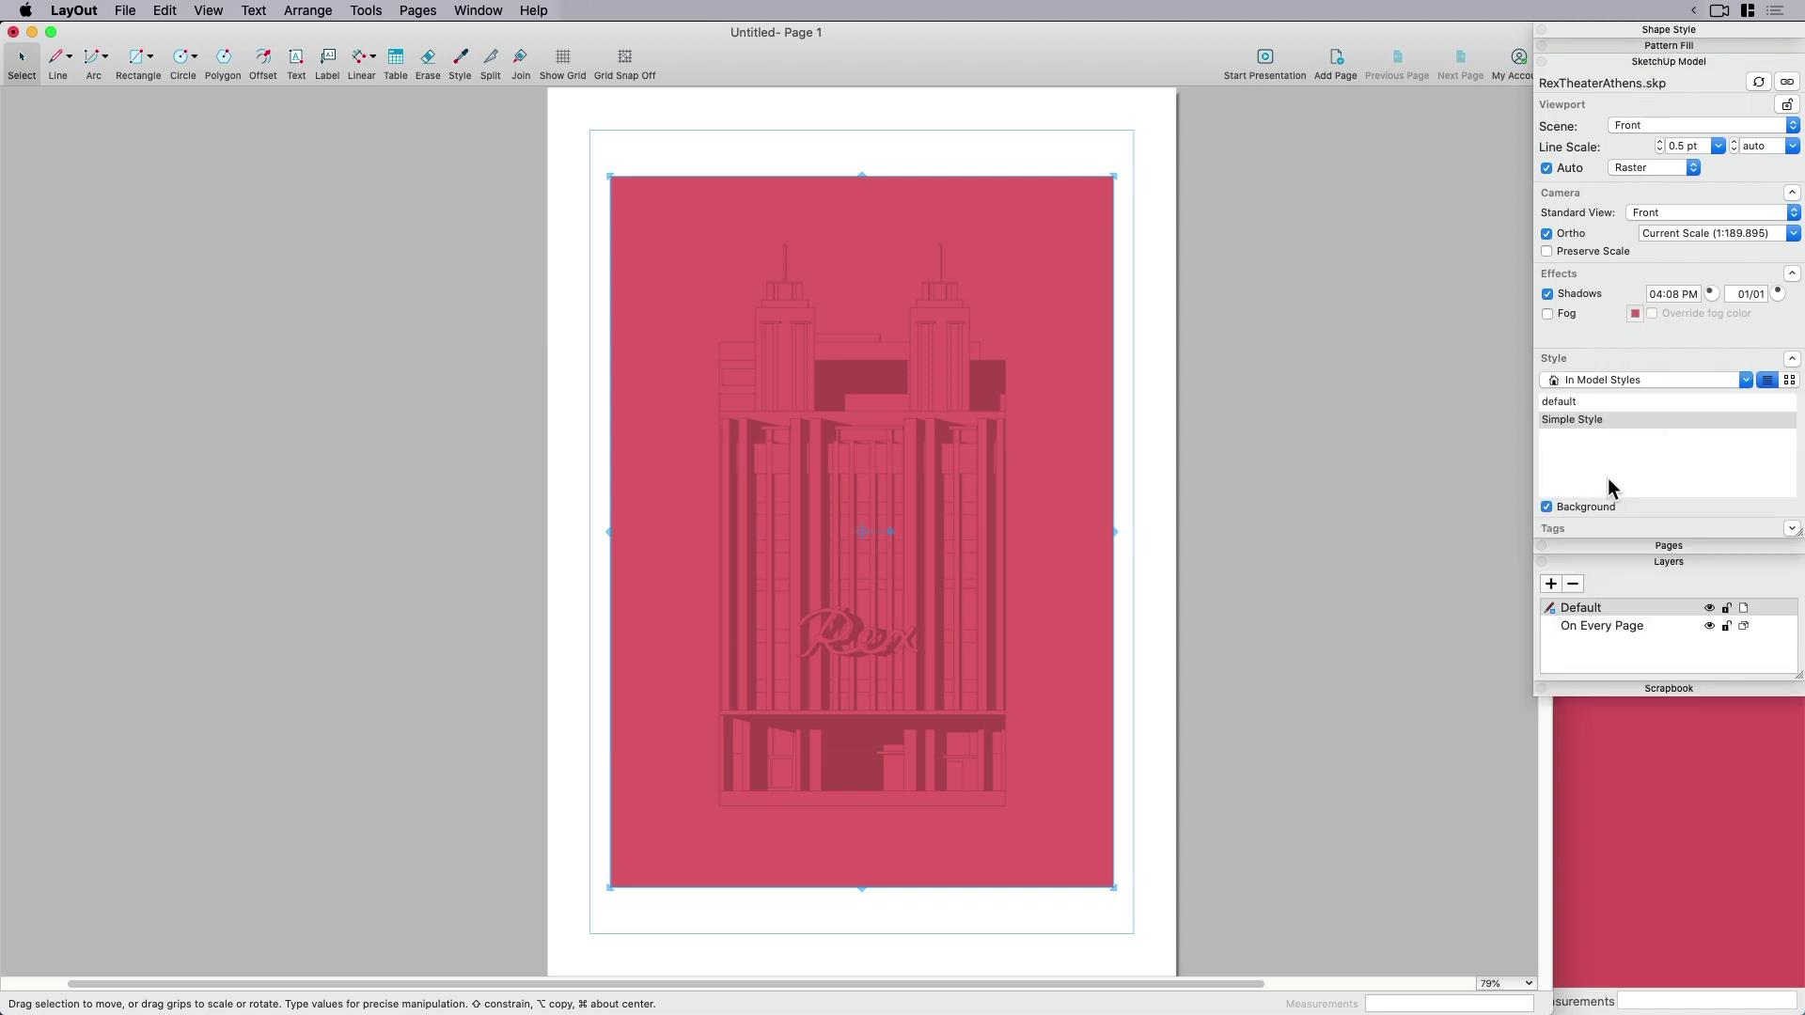
{"action": "left_click", "coordinate": [1548, 507]}
{"action": "left_click", "coordinate": [1312, 599]}
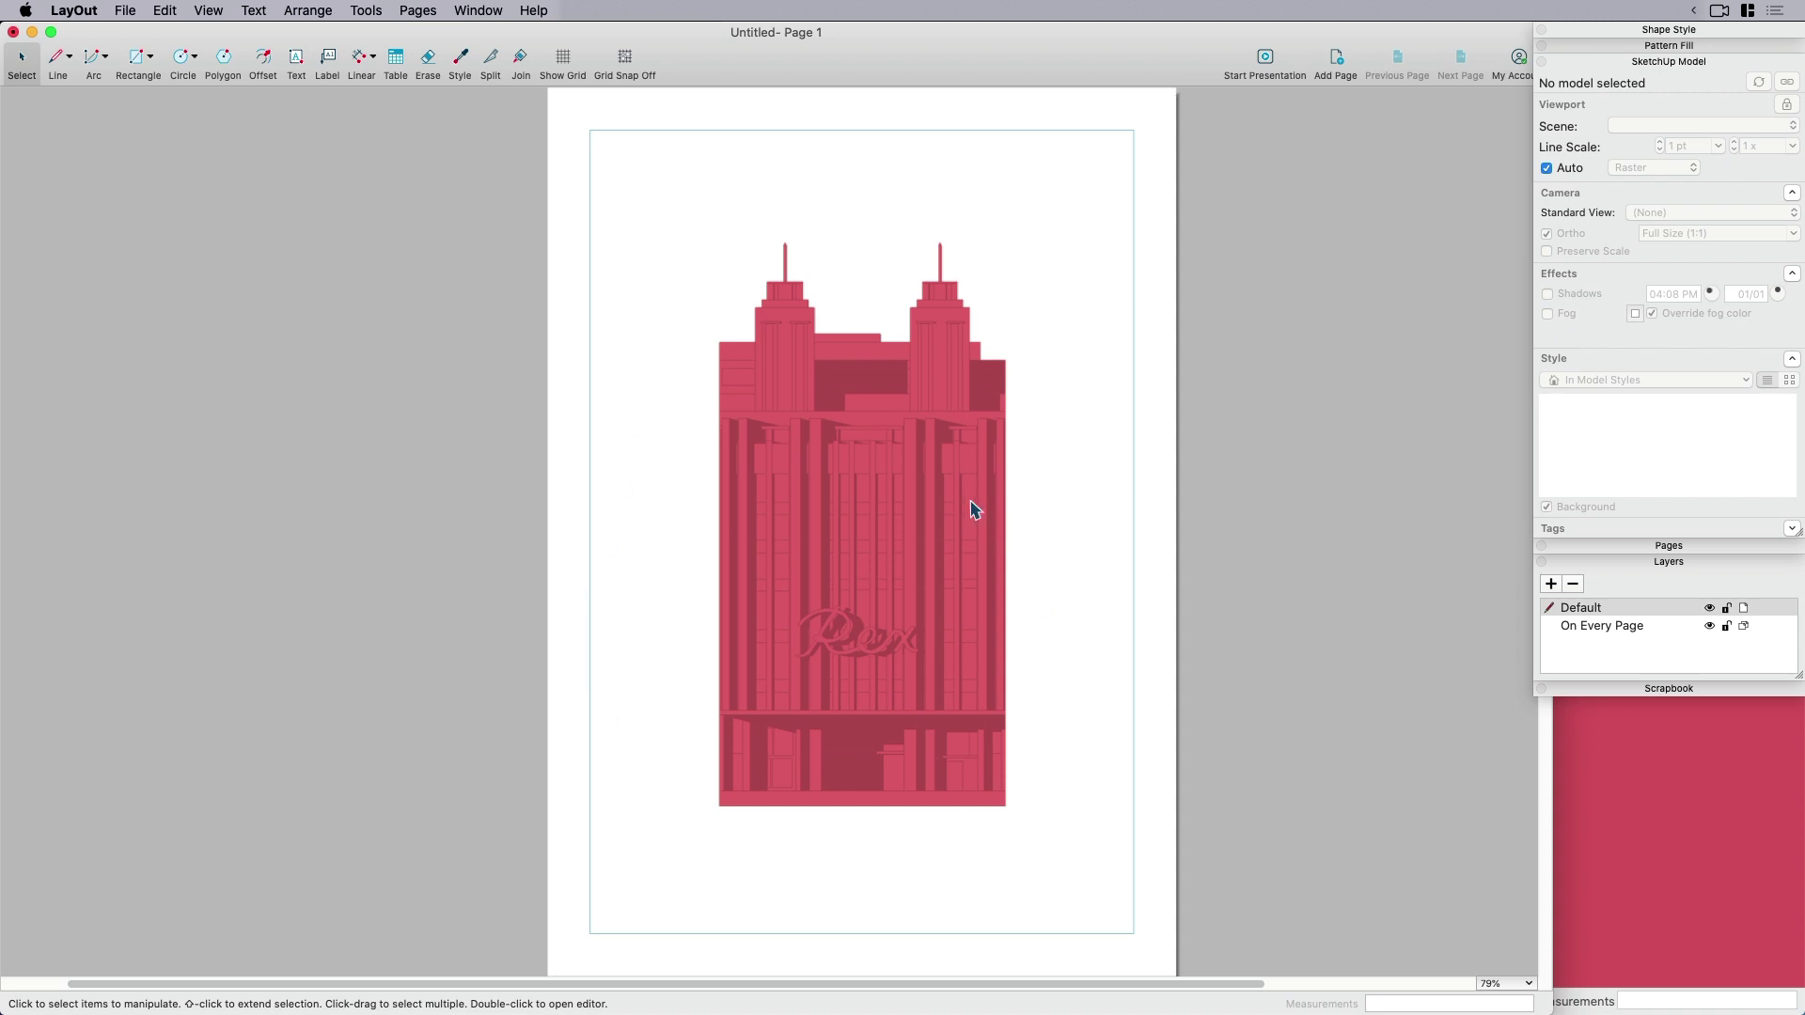
Enlarge the viewport to about 1:161.854 scale, relock Preserve Scale, and position the building lower.
{"action": "left_click", "coordinate": [944, 525]}
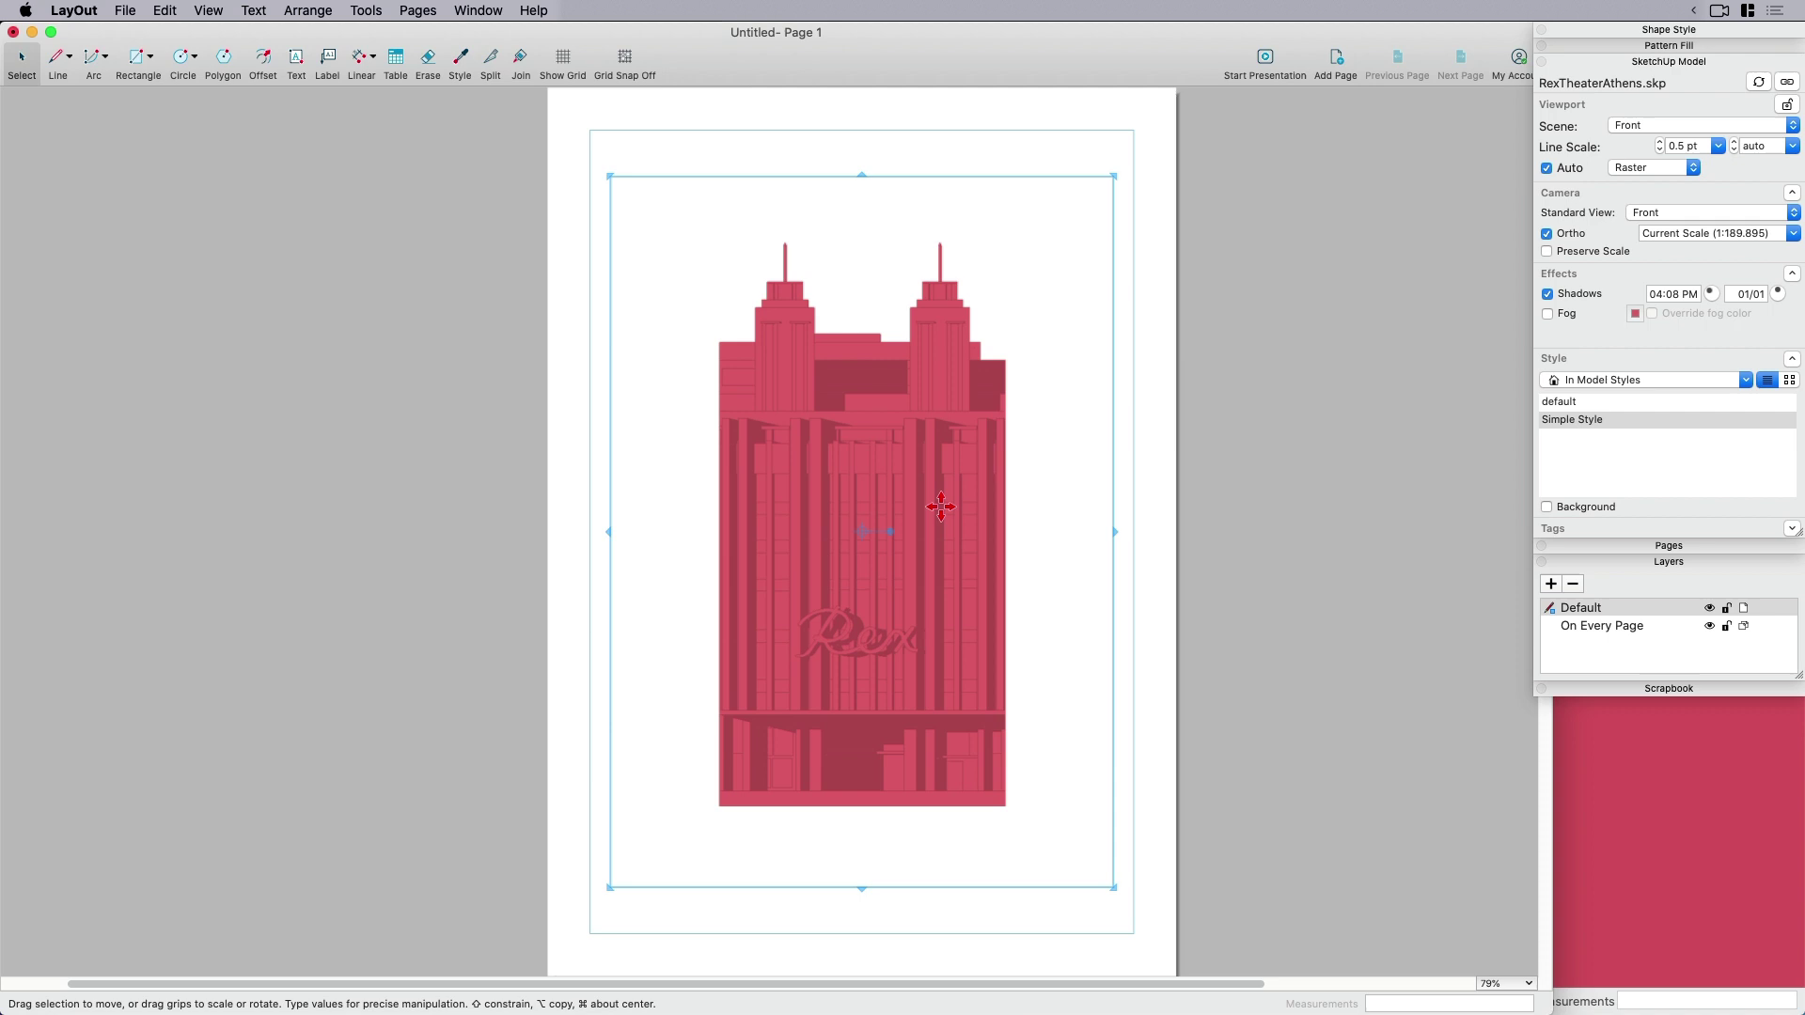
{"action": "left_click", "coordinate": [1547, 252]}
{"action": "mouse_move", "coordinate": [1117, 172]}
{"action": "left_mouse_down"}
{"action": "mouse_move", "coordinate": [968, 272]}
{"action": "mouse_move", "coordinate": [1030, 278]}
{"action": "left_mouse_up"}
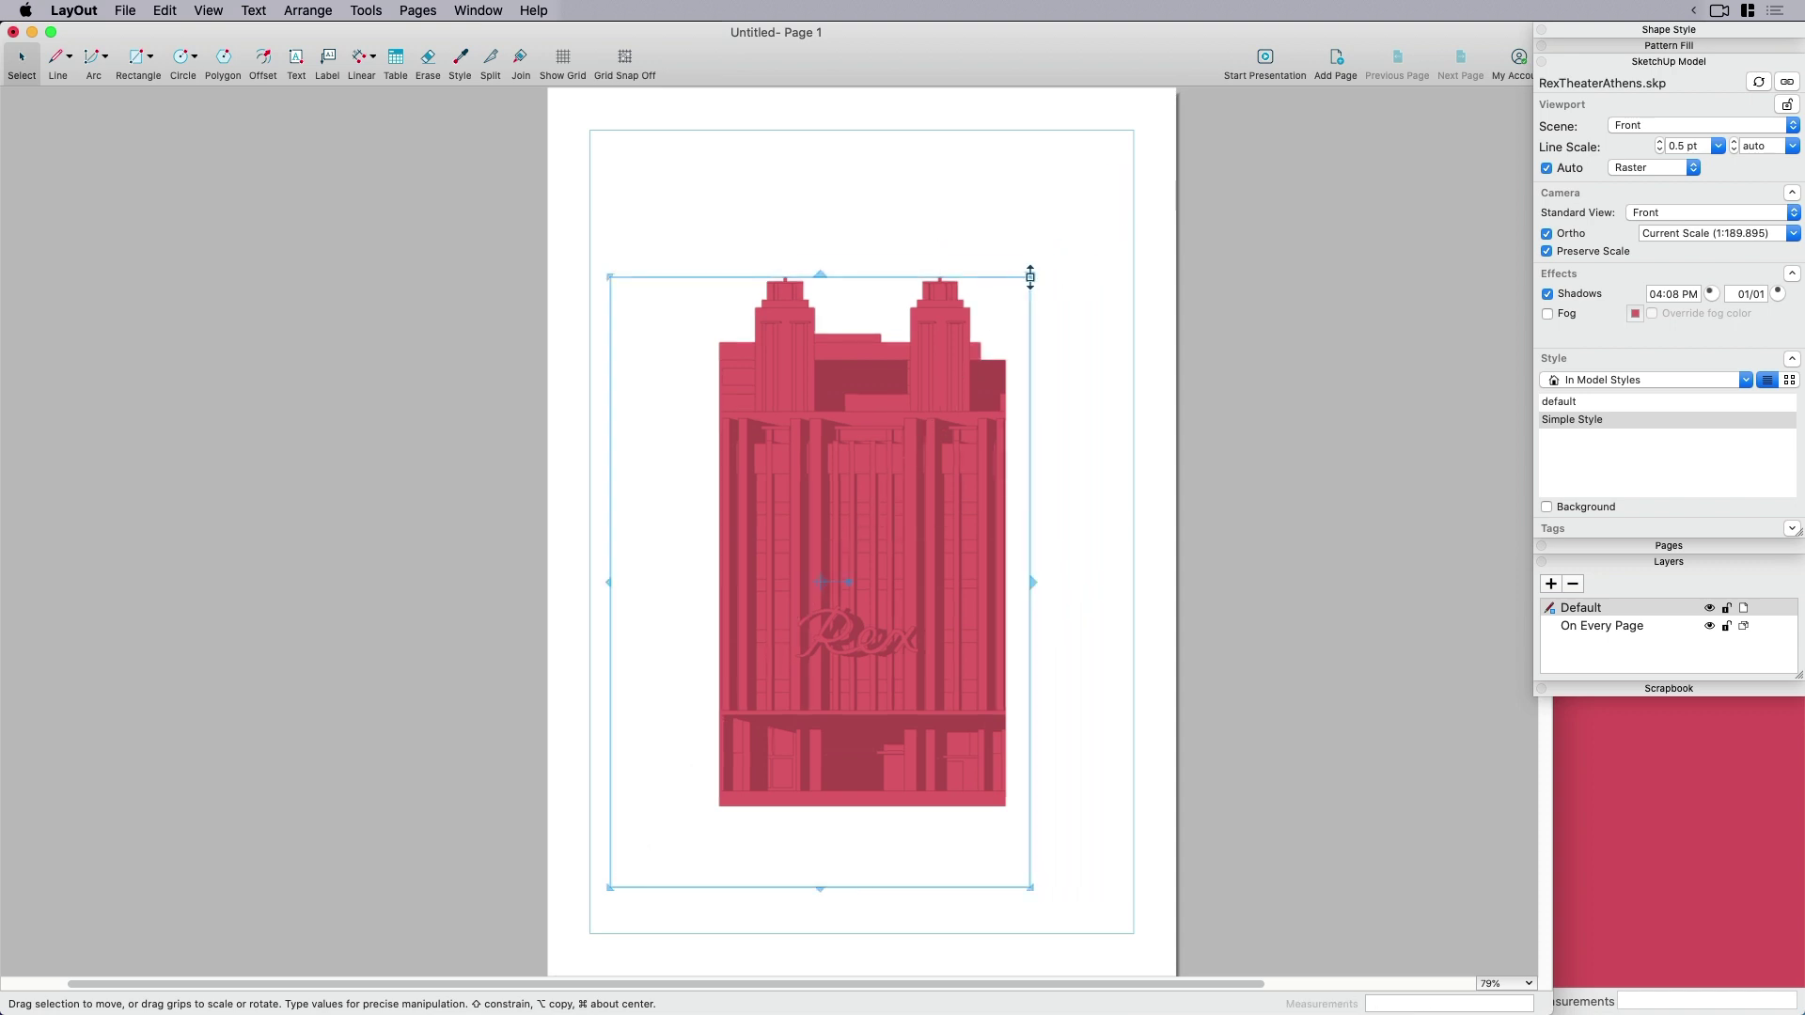
{"action": "key", "text": "super+z"}
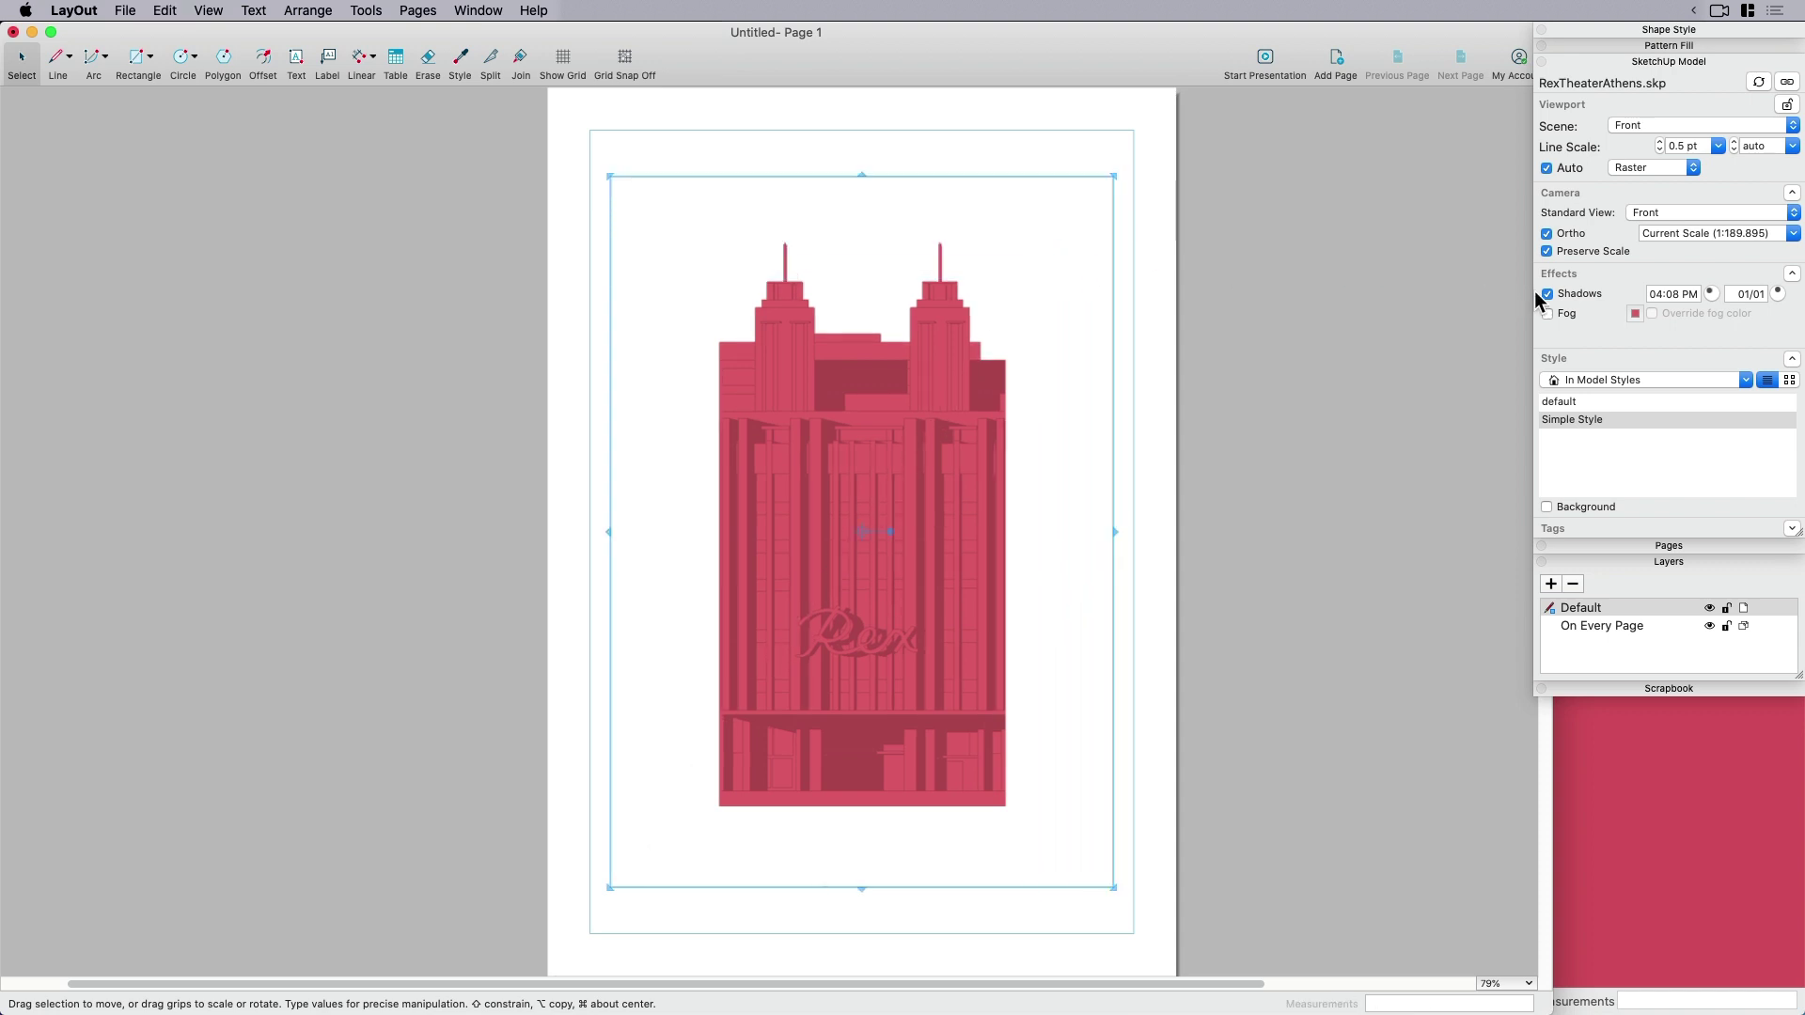
{"action": "left_click", "coordinate": [1547, 252]}
{"action": "left_click_drag", "start_coordinate": [1115, 174], "coordinate": [1173, 123]}
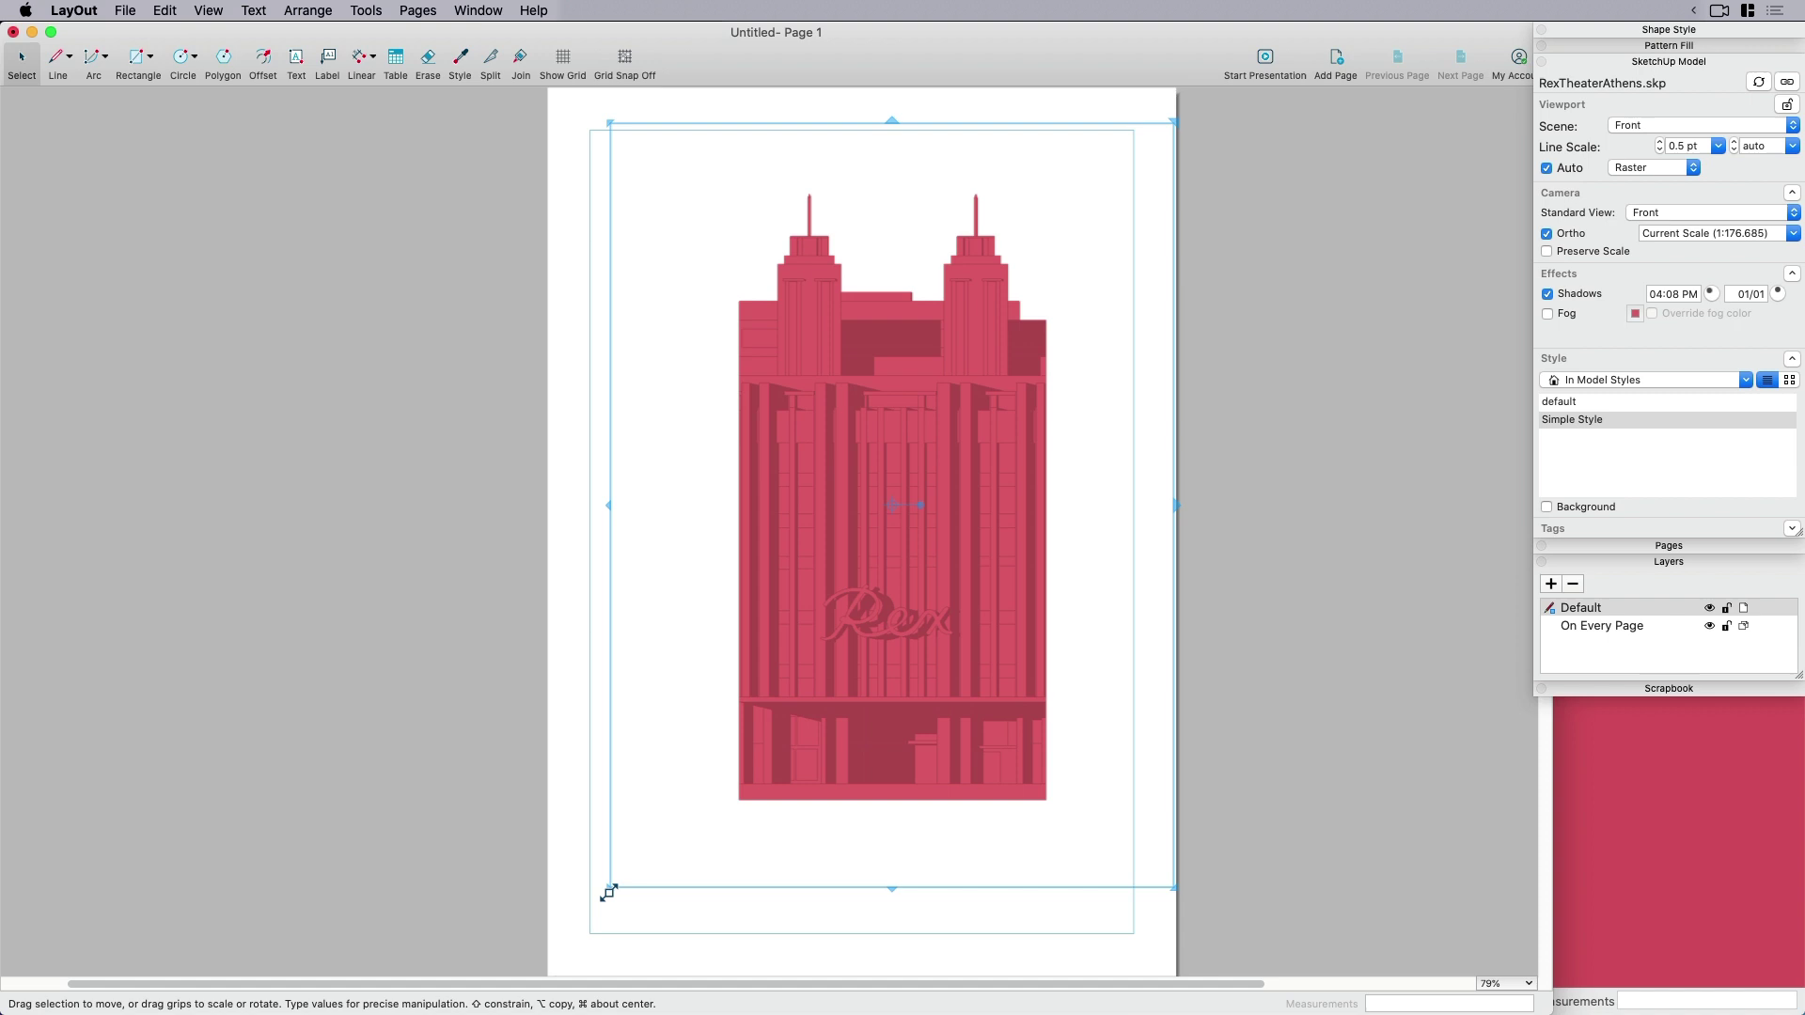
{"action": "left_click_drag", "start_coordinate": [609, 889], "coordinate": [549, 957]}
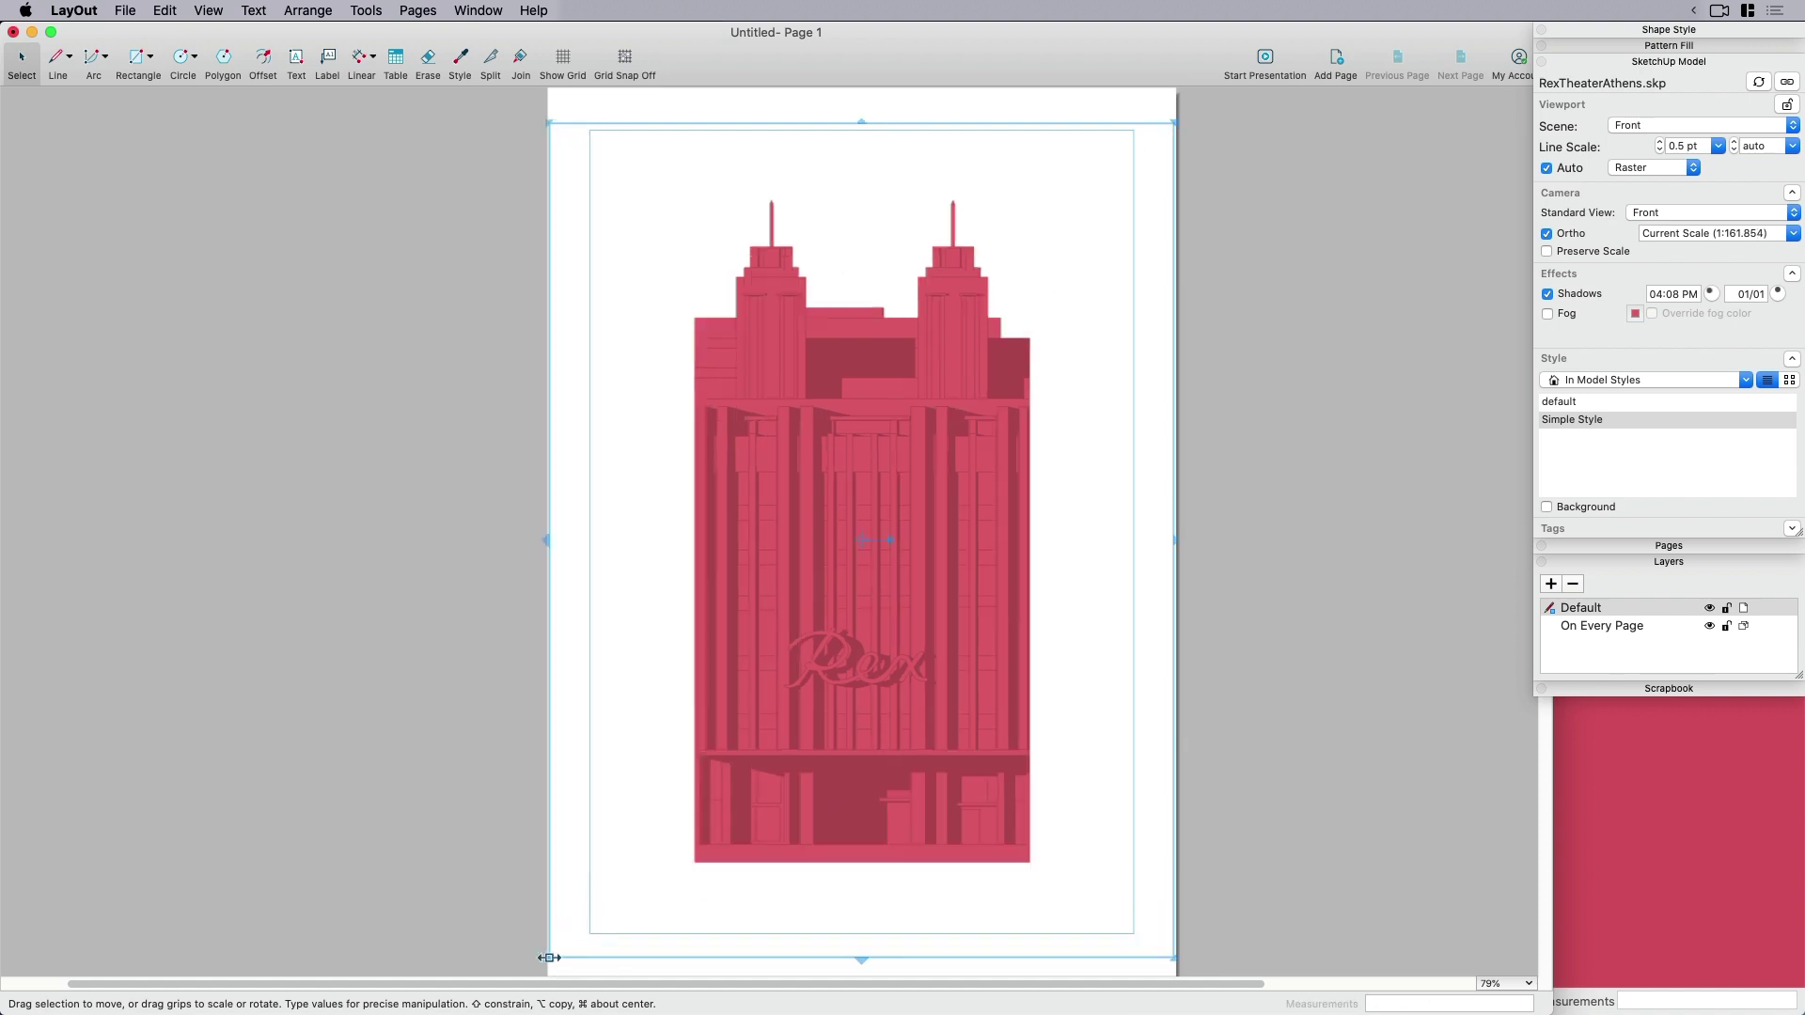
{"action": "left_click", "coordinate": [1547, 252]}
{"action": "left_click", "coordinate": [1446, 386]}
{"action": "left_click_drag", "start_coordinate": [929, 546], "coordinate": [940, 595]}
{"action": "left_click_drag", "start_coordinate": [995, 668], "coordinate": [995, 650]}
{"action": "left_click", "coordinate": [1299, 674]}
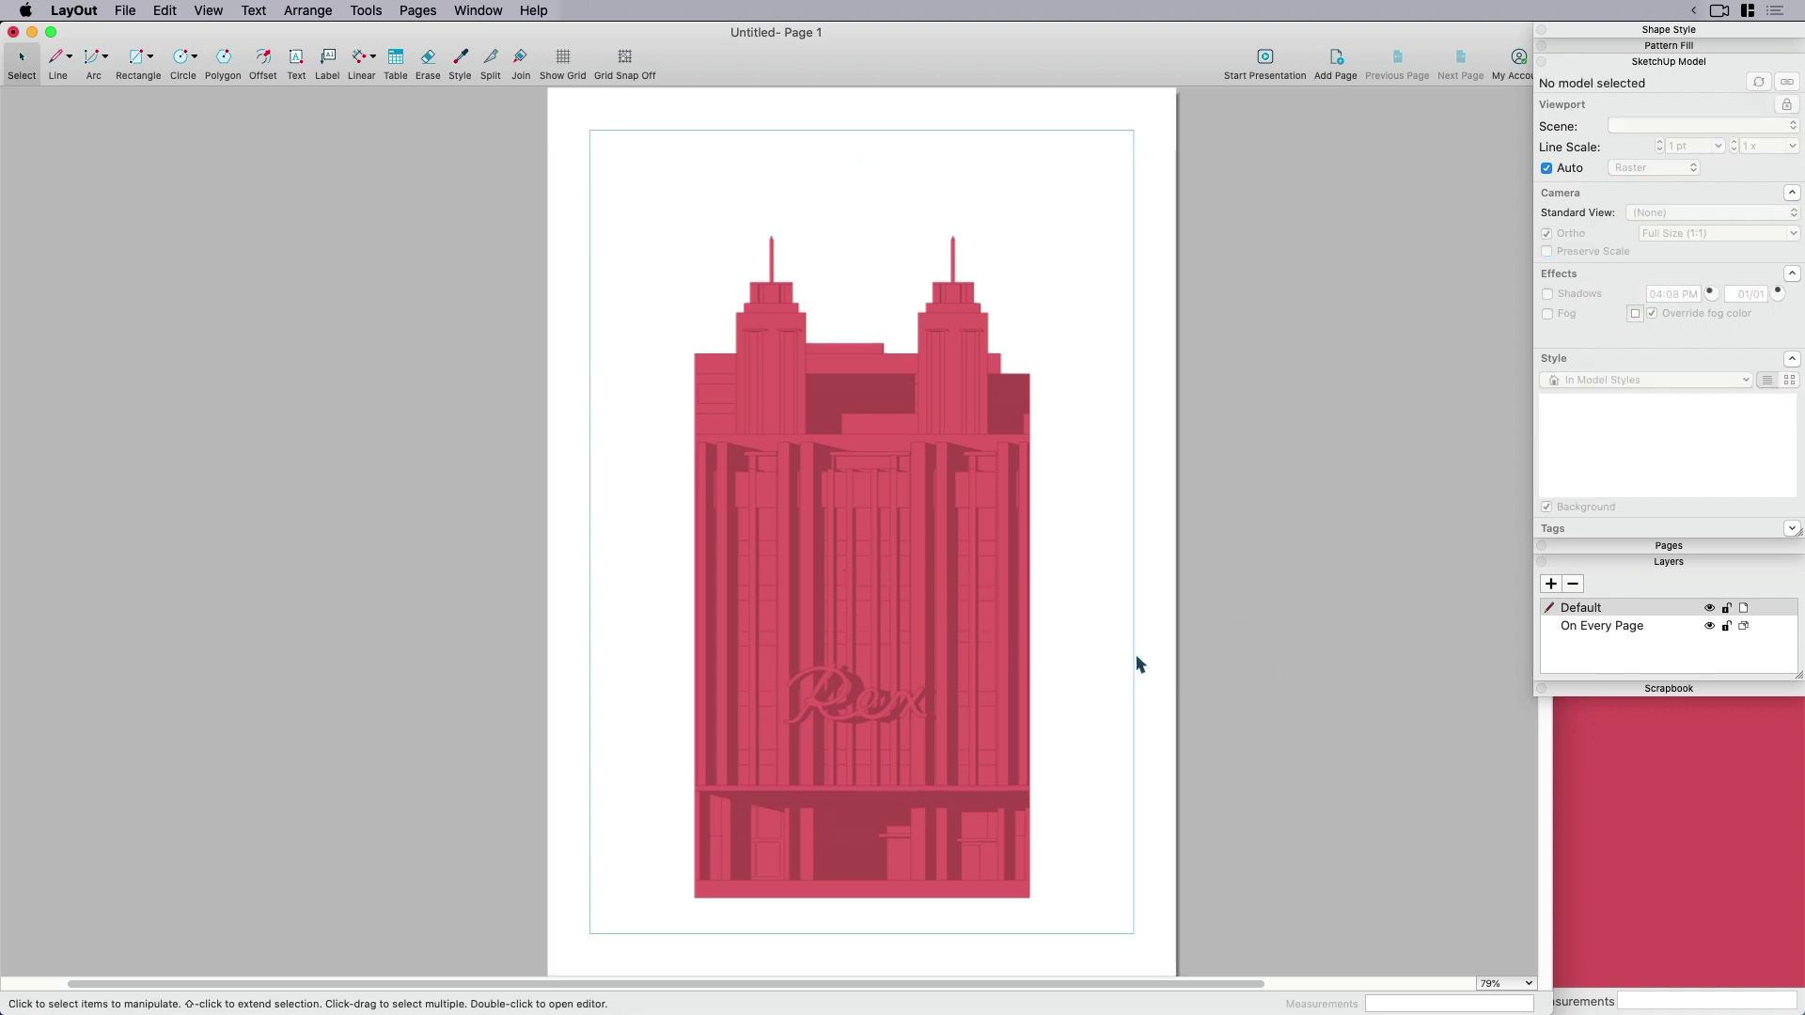
Delete the On Every Page layer and rename the Default layer to Model.
{"action": "left_click", "coordinate": [954, 667]}
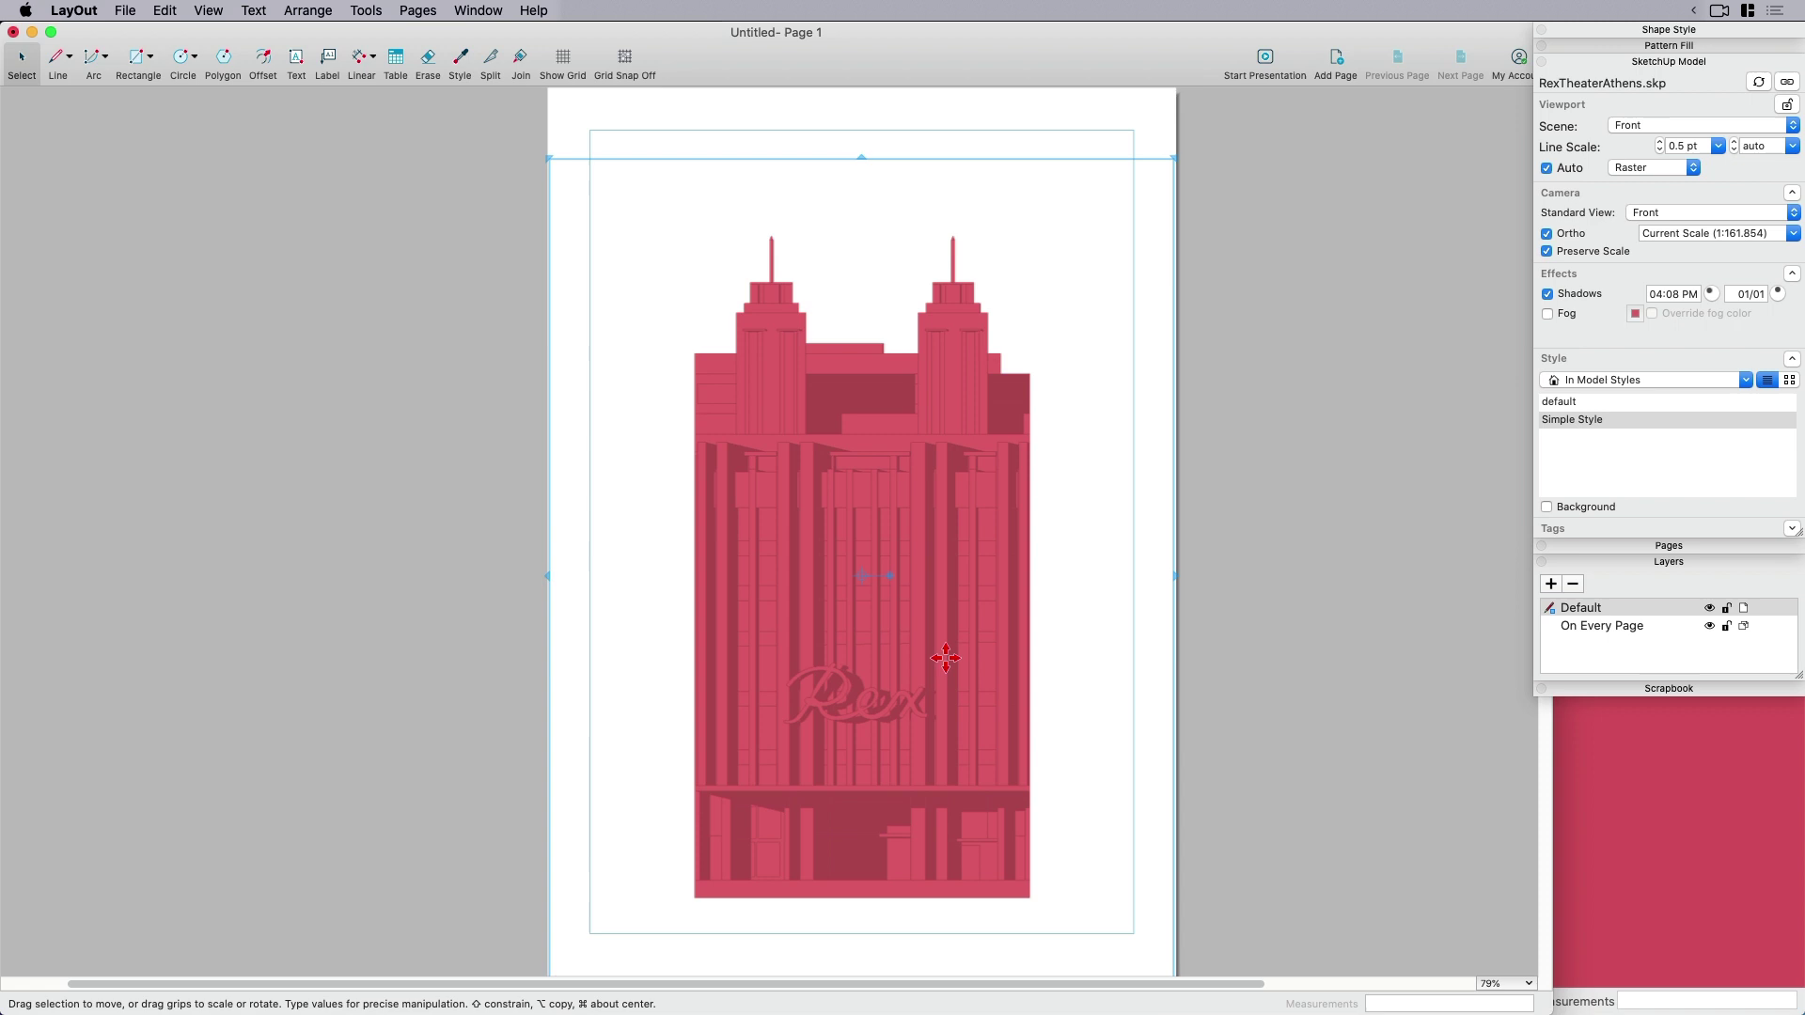
{"action": "left_click", "coordinate": [1600, 627]}
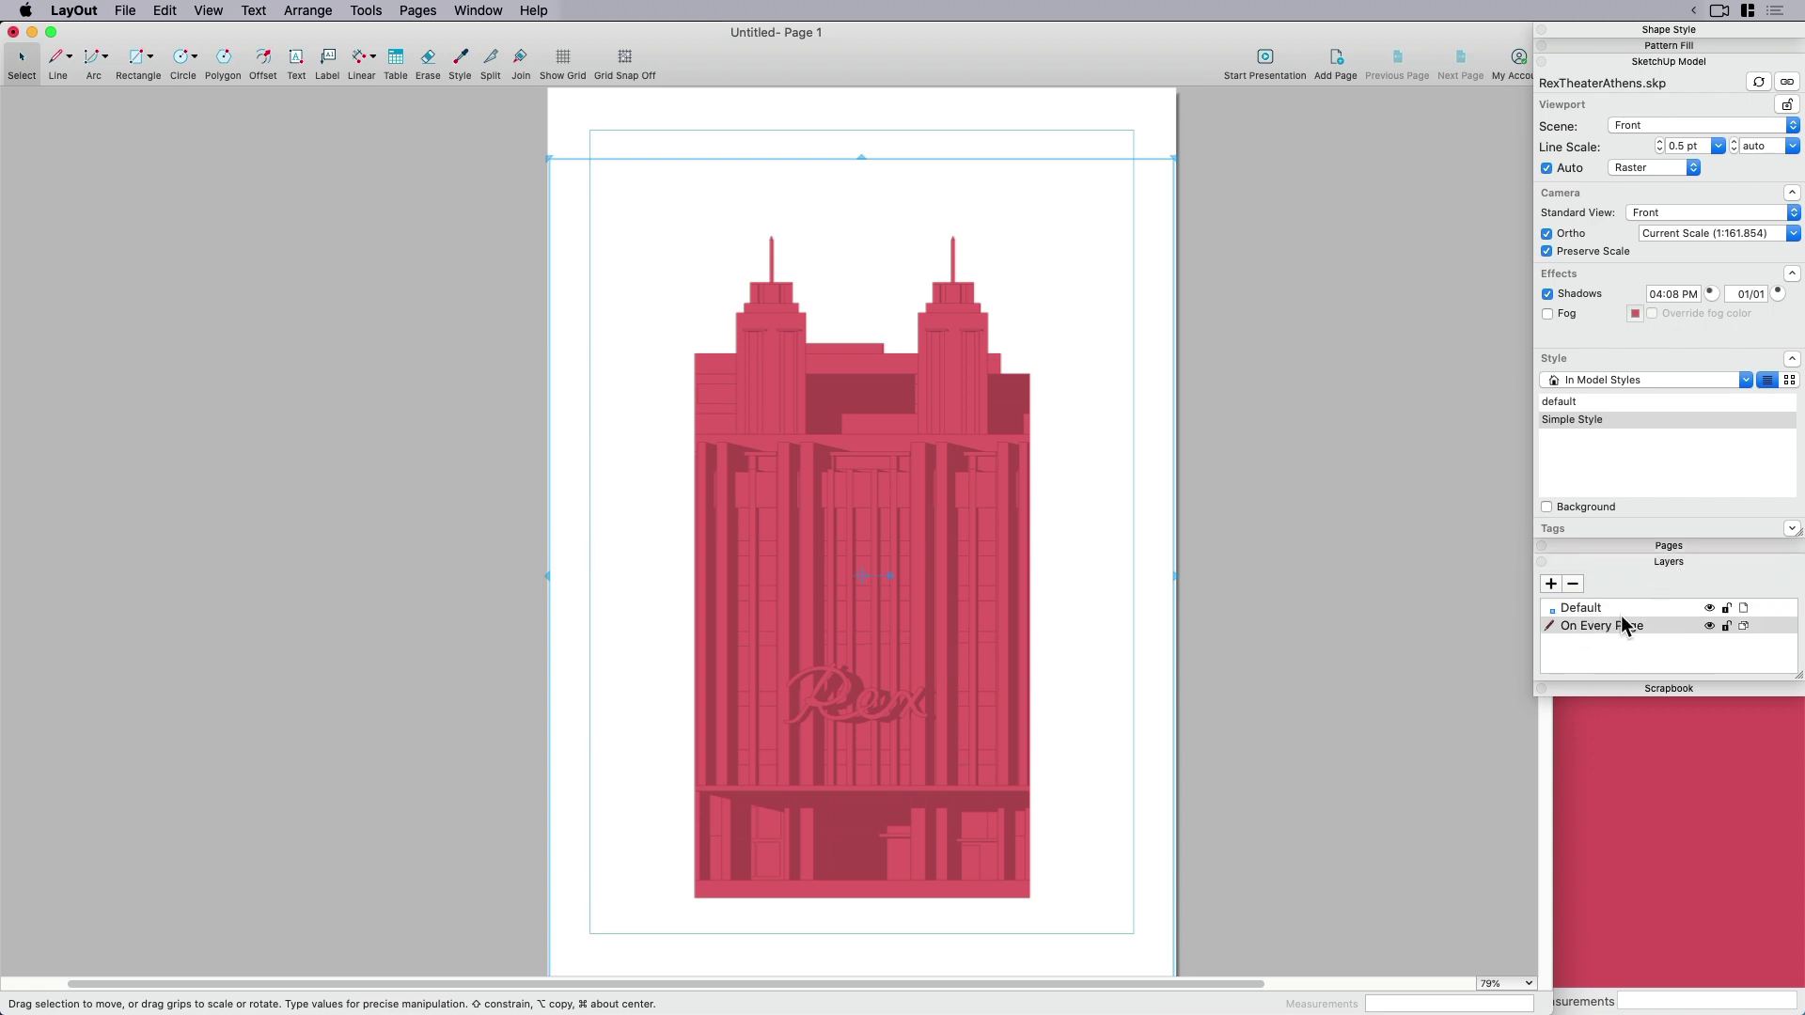
{"action": "left_click", "coordinate": [1573, 583]}
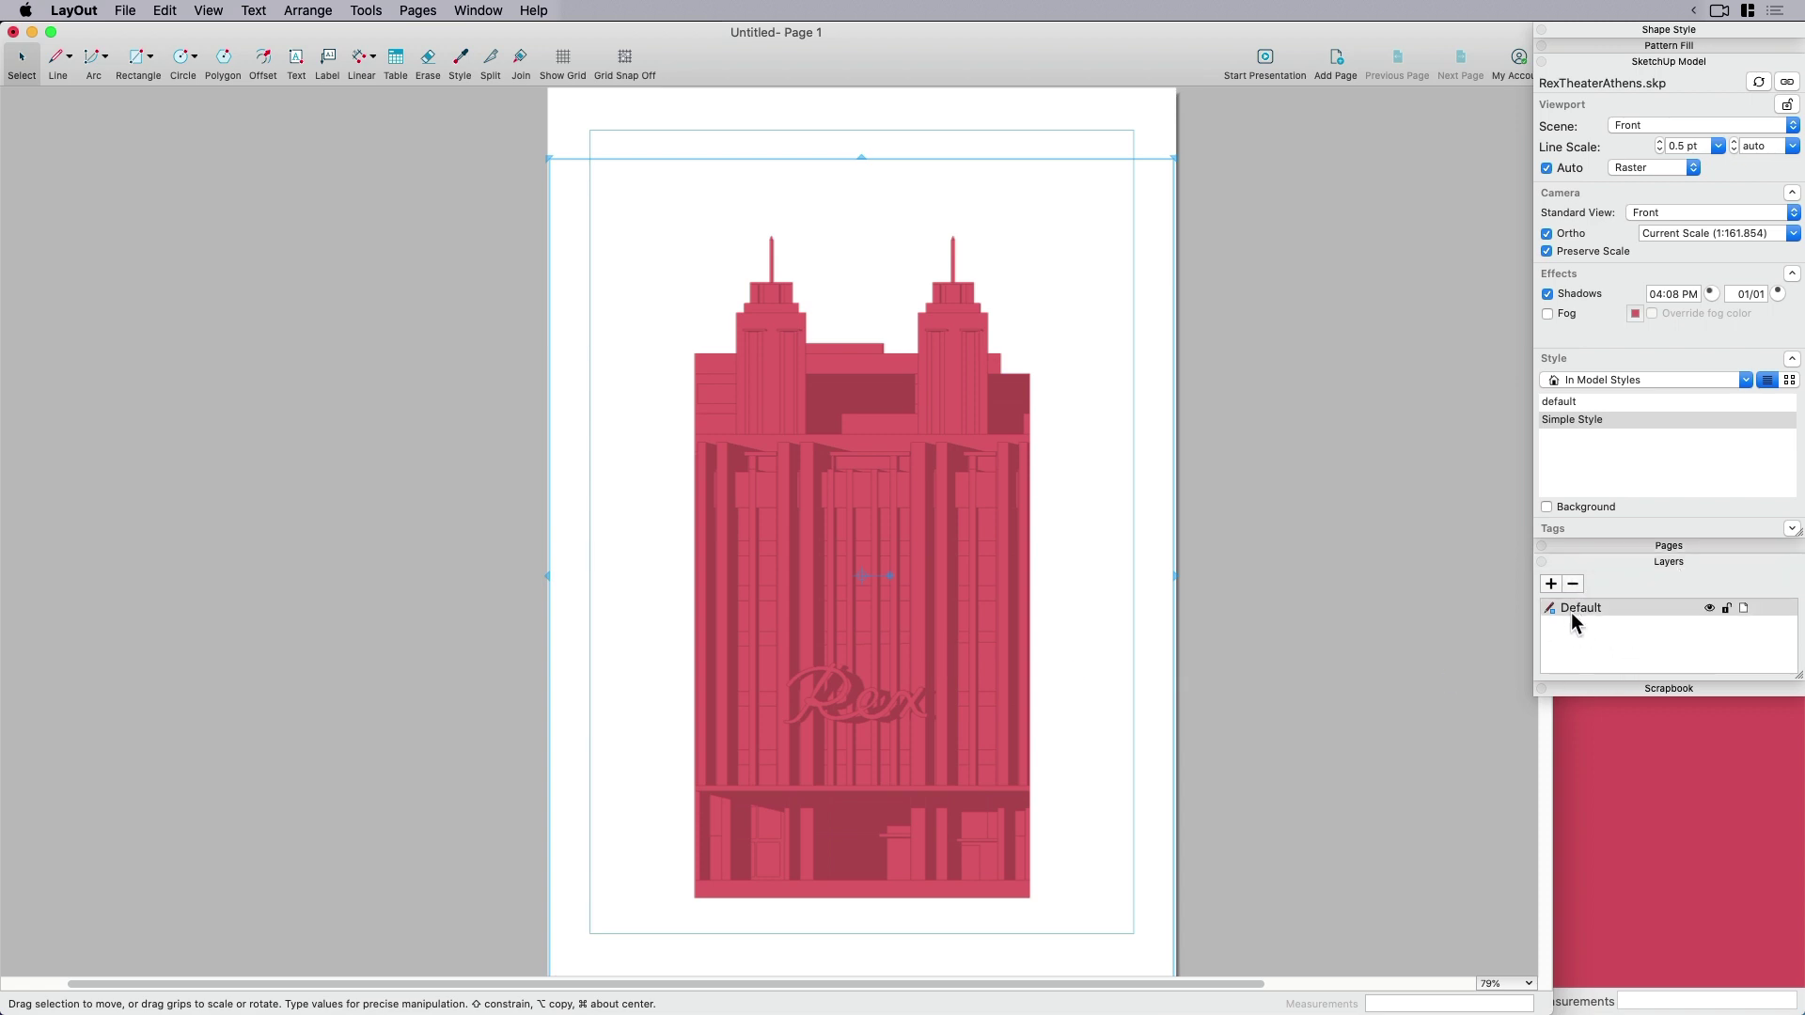
{"action": "double_click", "coordinate": [1580, 608]}
{"action": "type", "text": "Mod"}
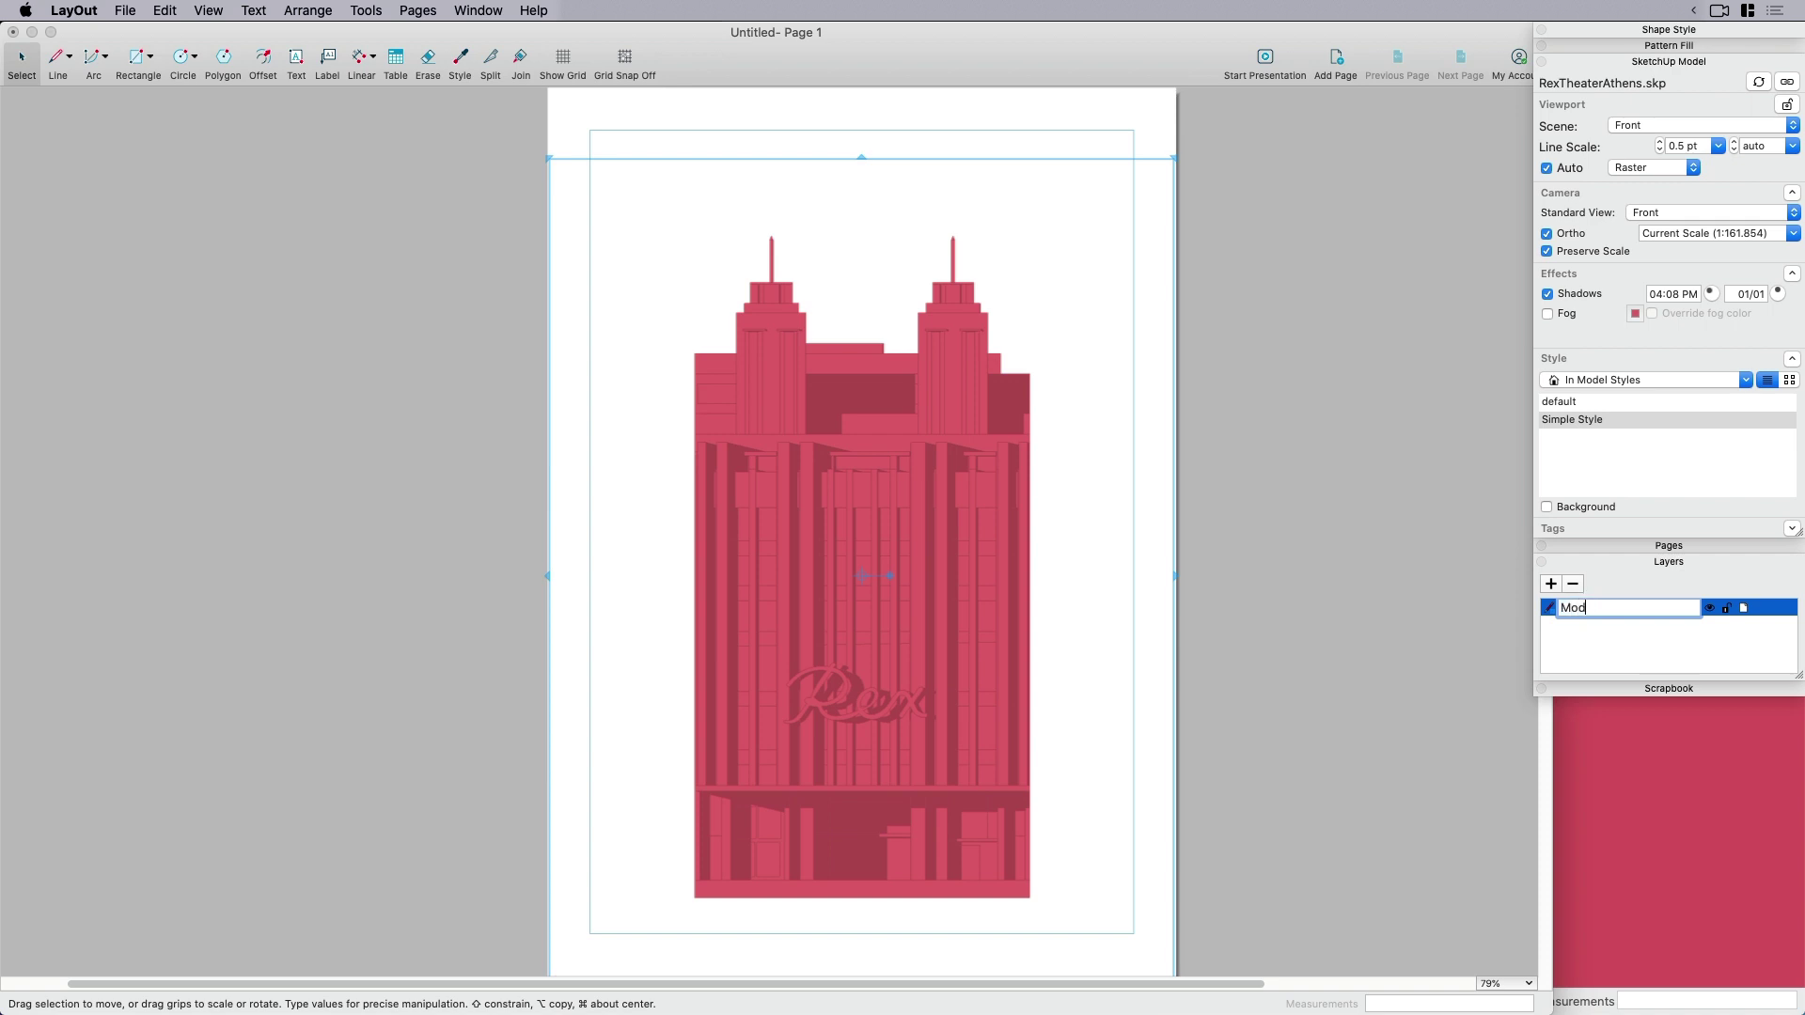
{"action": "type", "text": "el"}
{"action": "key", "text": "Return"}
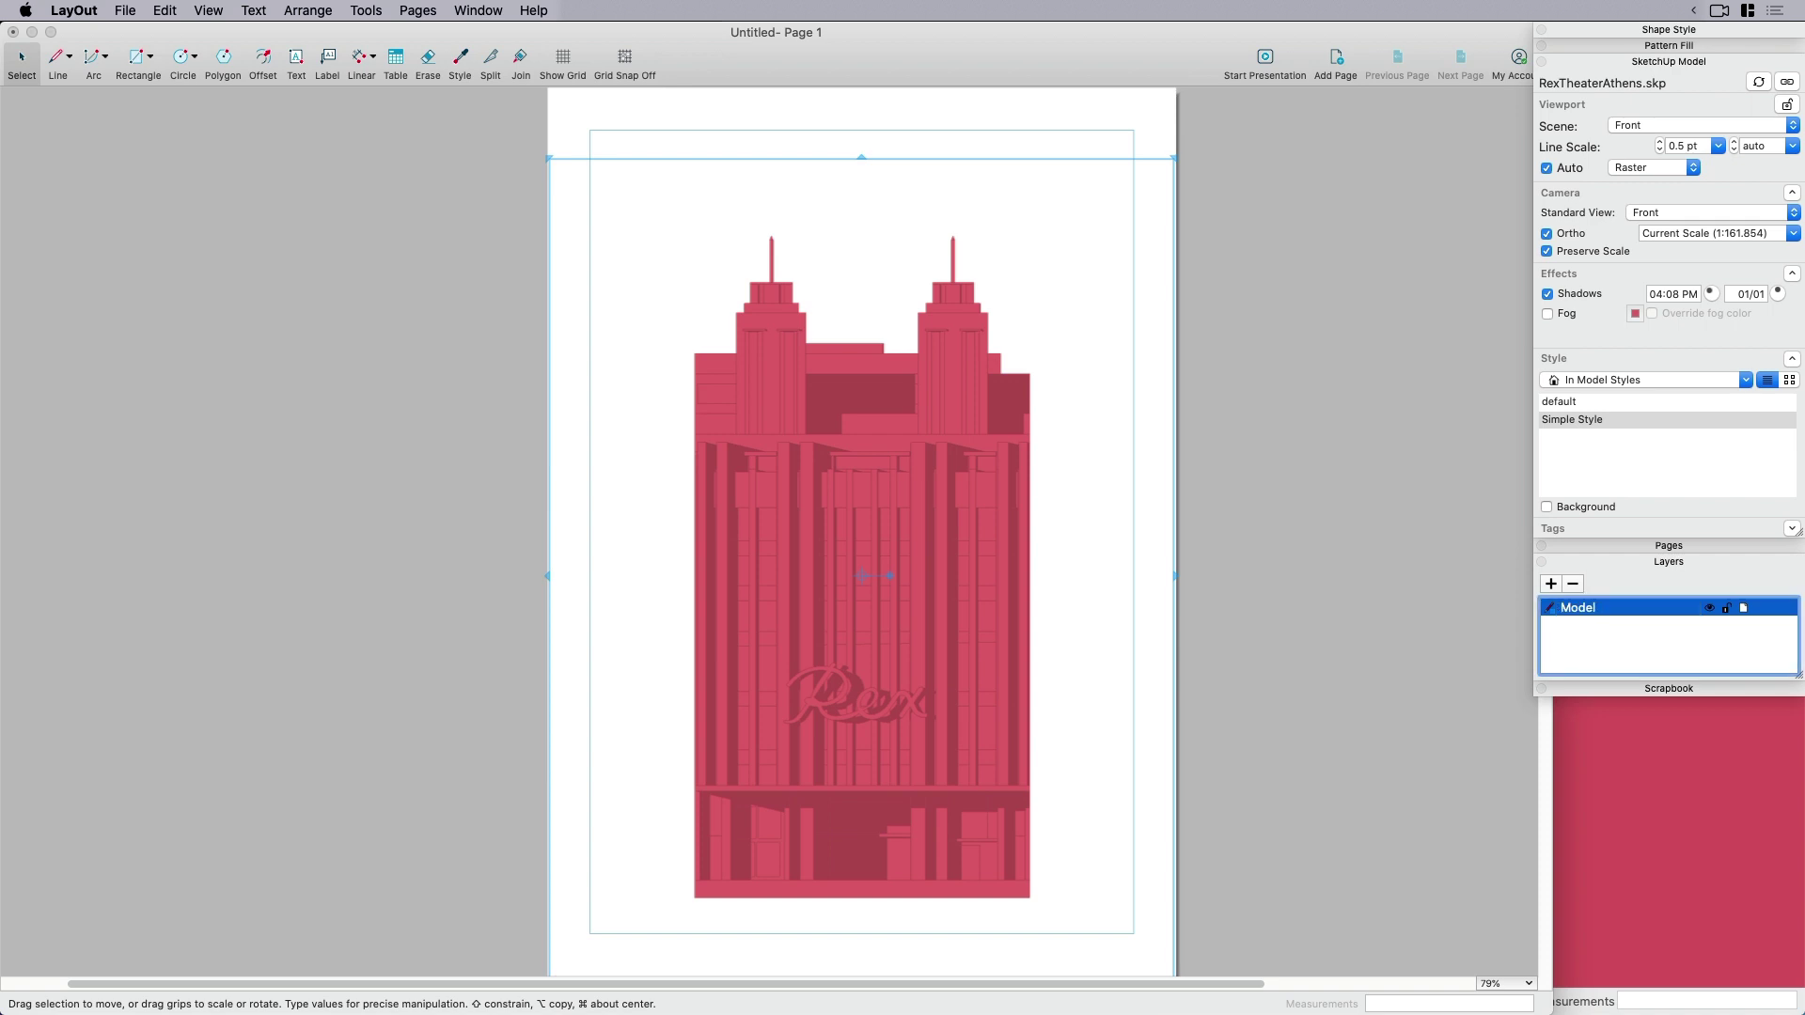
Add Graphics and Background layers, move Background to the bottom, and lock the Model layer.
{"action": "left_click", "coordinate": [1551, 584]}
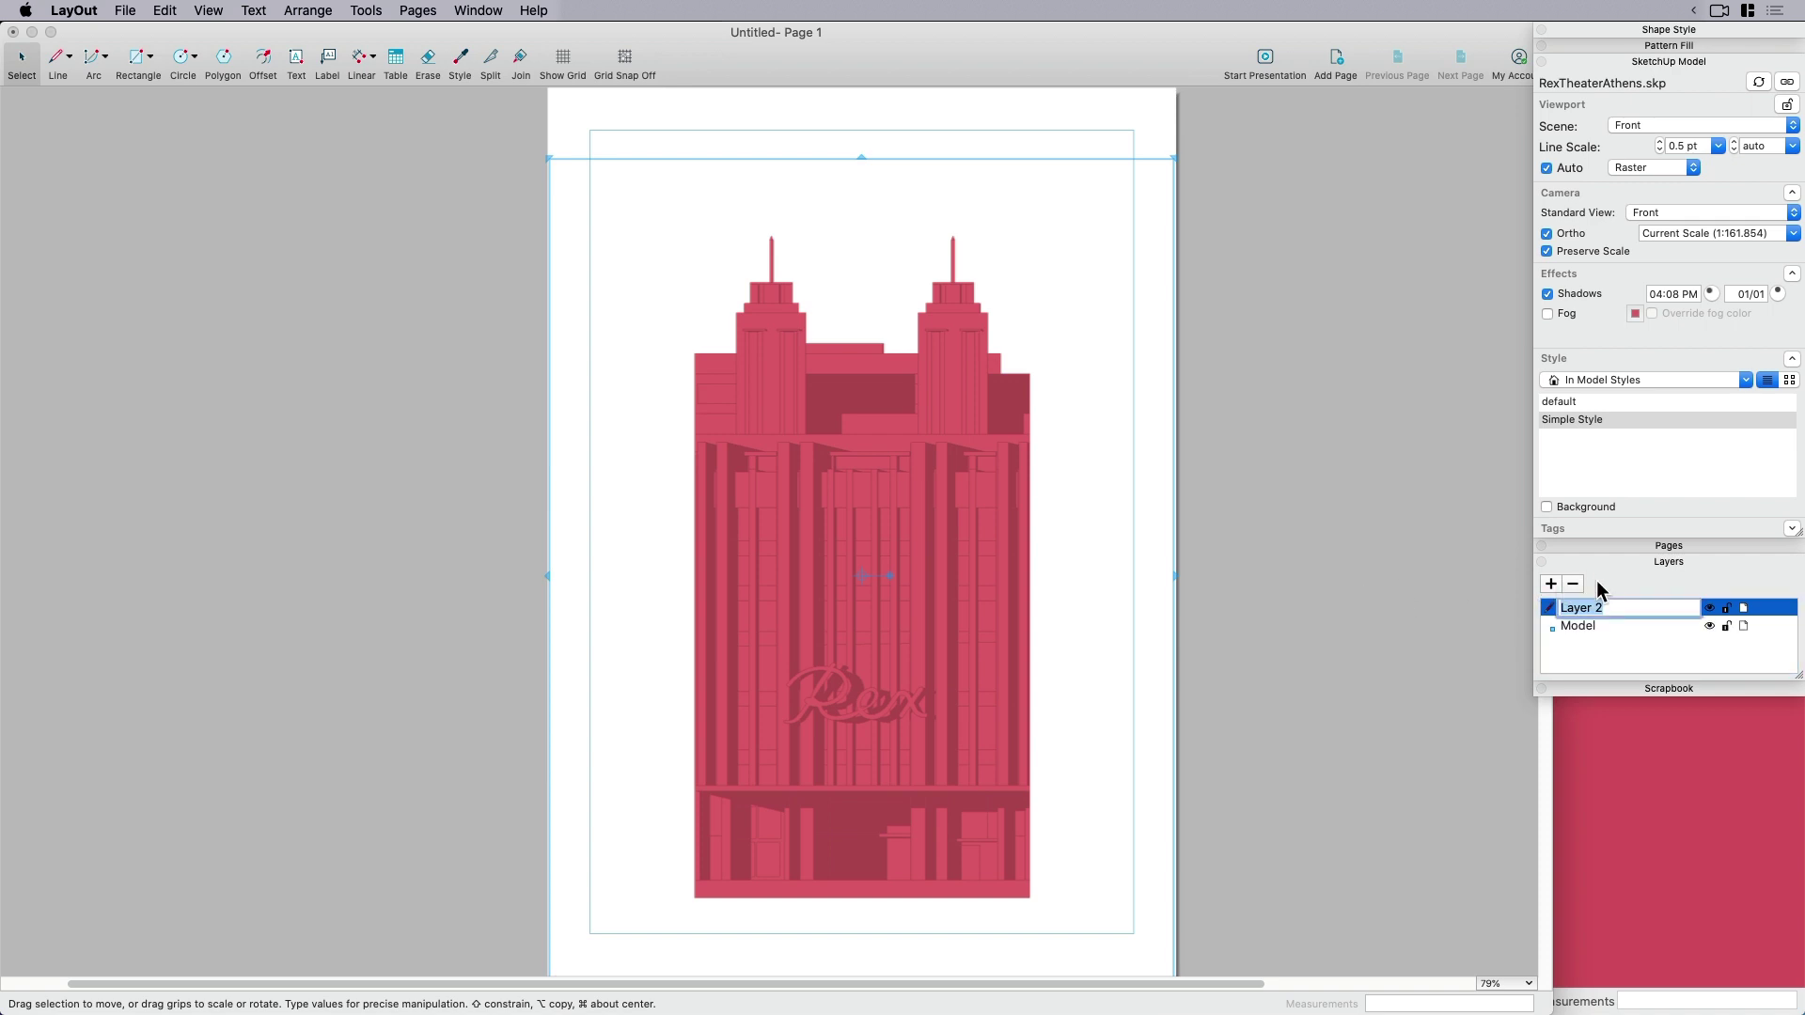
{"action": "type", "text": "Gt"}
{"action": "key", "text": "Return"}
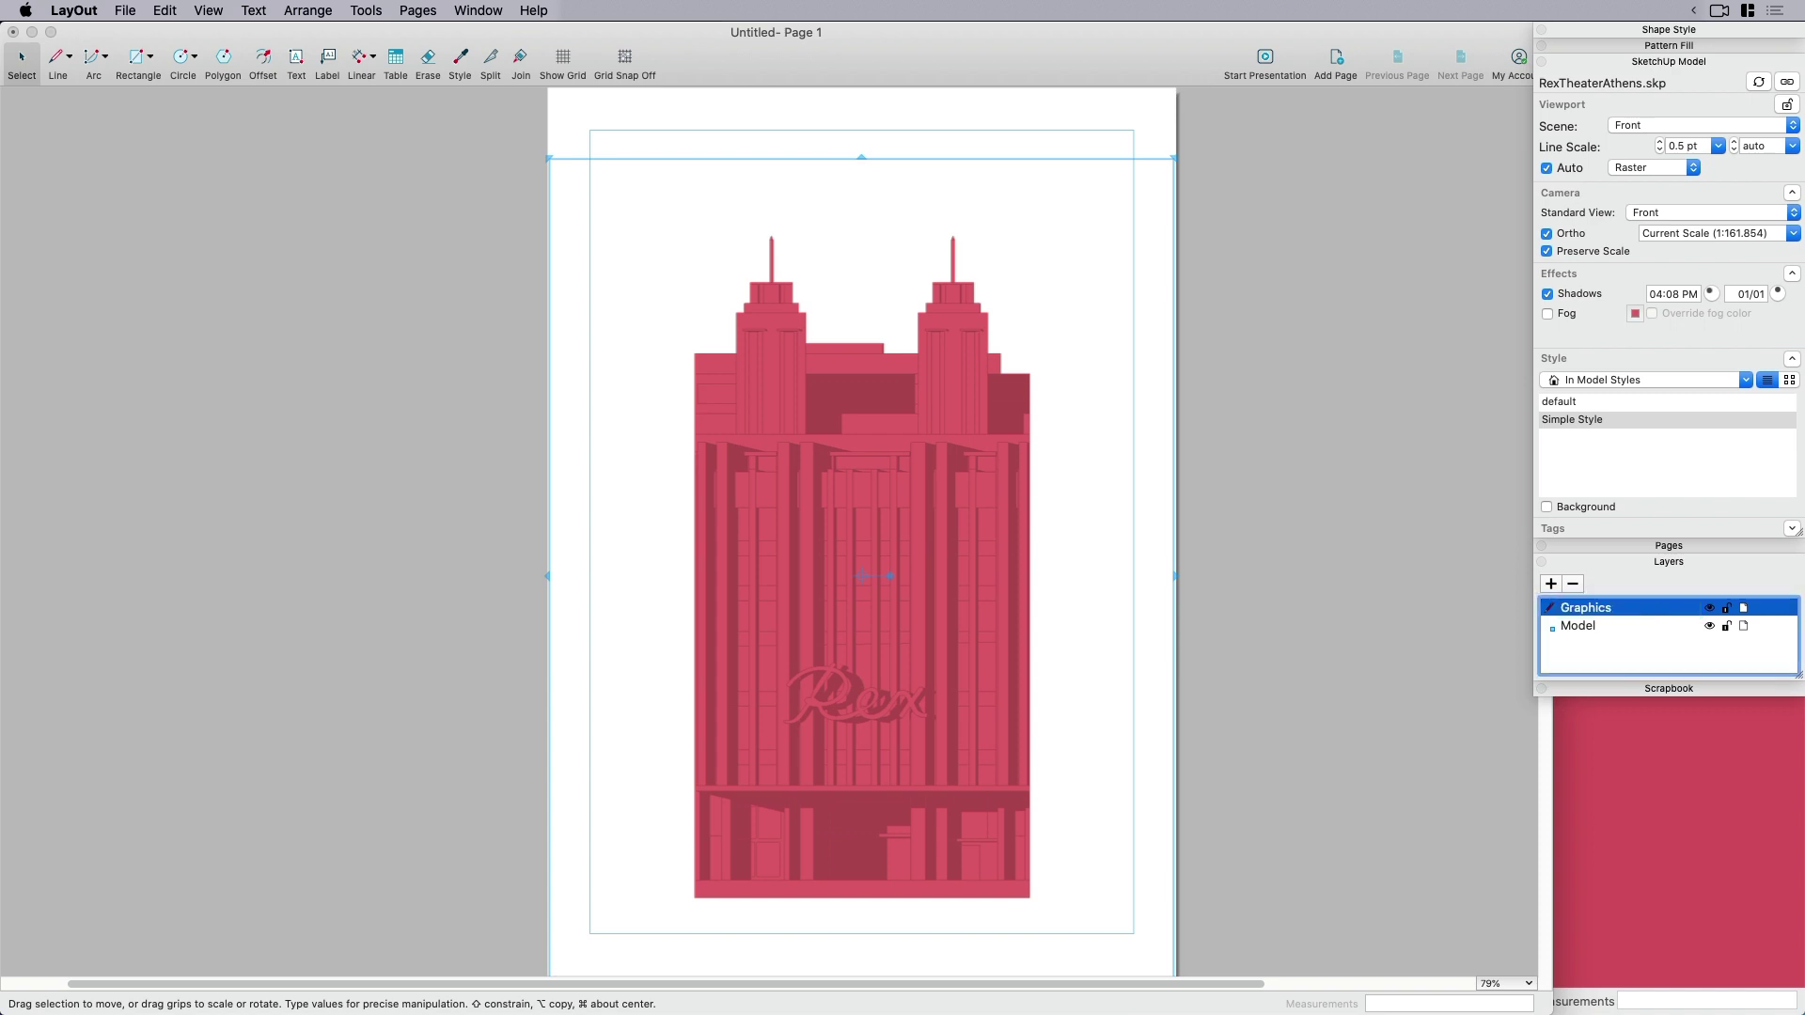
{"action": "left_click", "coordinate": [1551, 583]}
{"action": "type", "text": "Background"}
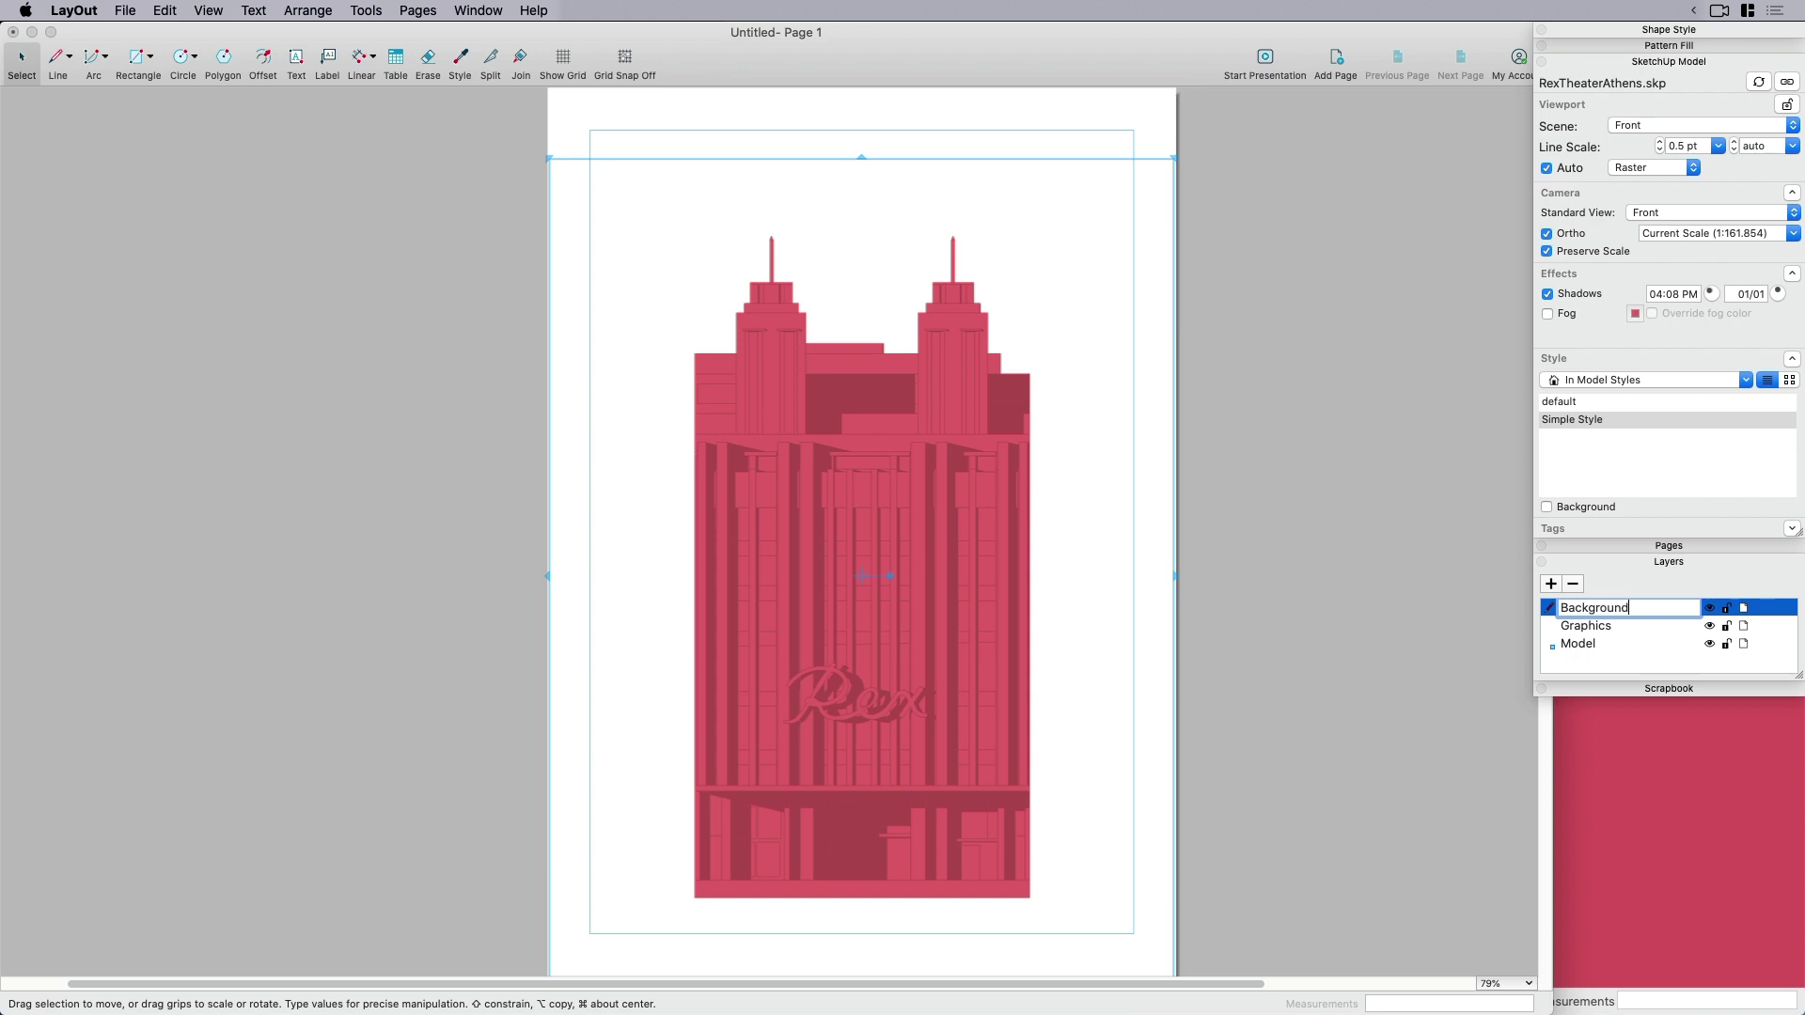
{"action": "key", "text": "Return"}
{"action": "left_click_drag", "start_coordinate": [1574, 609], "coordinate": [1579, 658]}
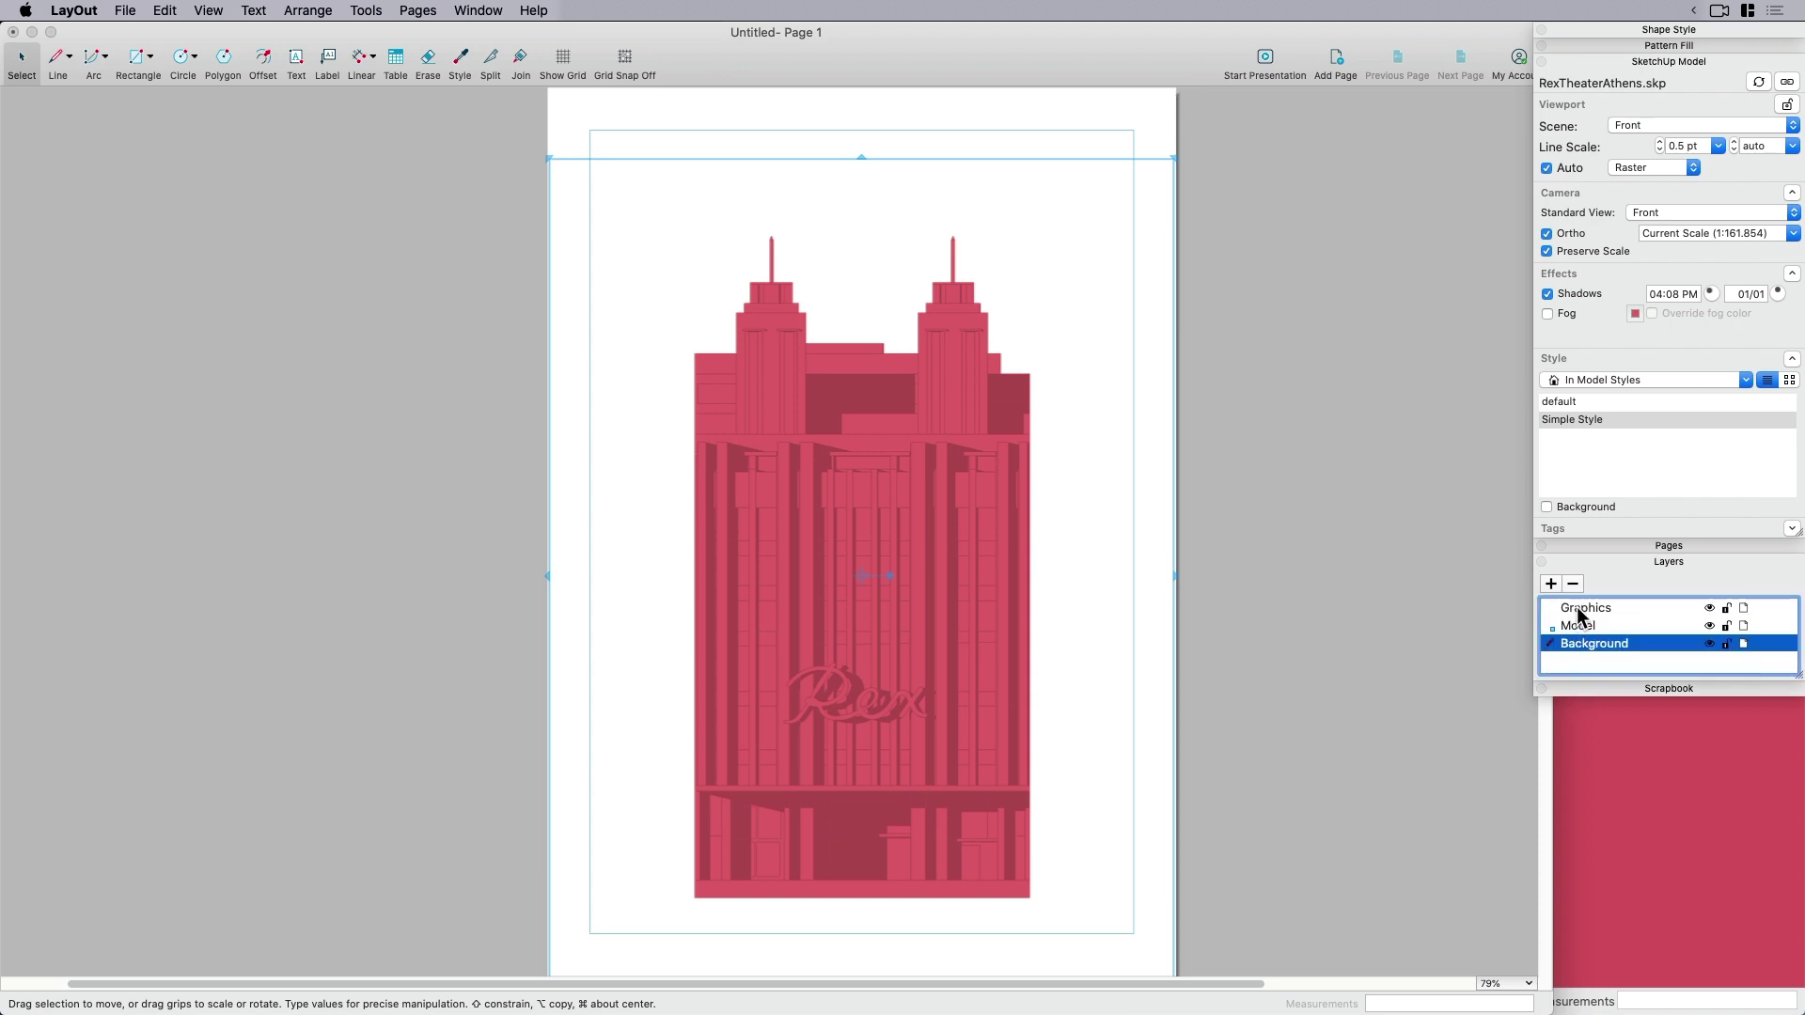
{"action": "left_click", "coordinate": [1726, 625]}
{"action": "left_click", "coordinate": [1182, 623]}
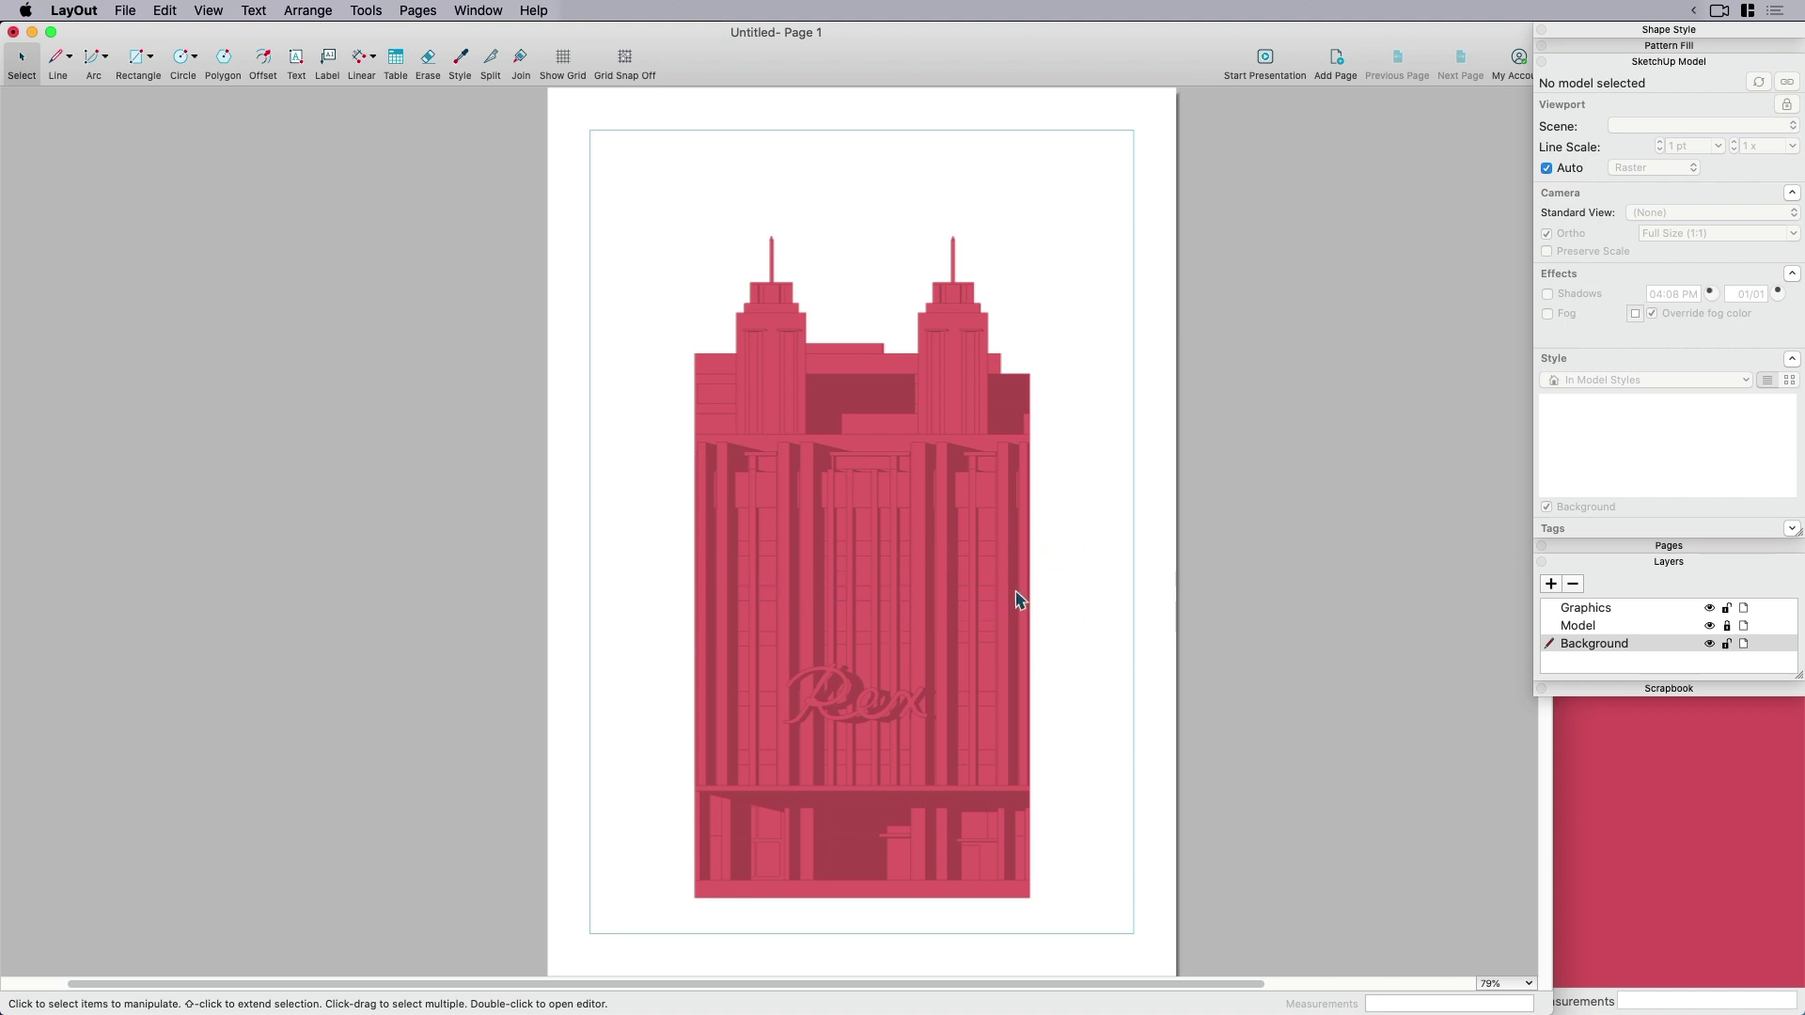
Start a line, cancel it, and try to select the locked Model layer.
{"action": "key", "text": "l"}
{"action": "left_click", "coordinate": [986, 596]}
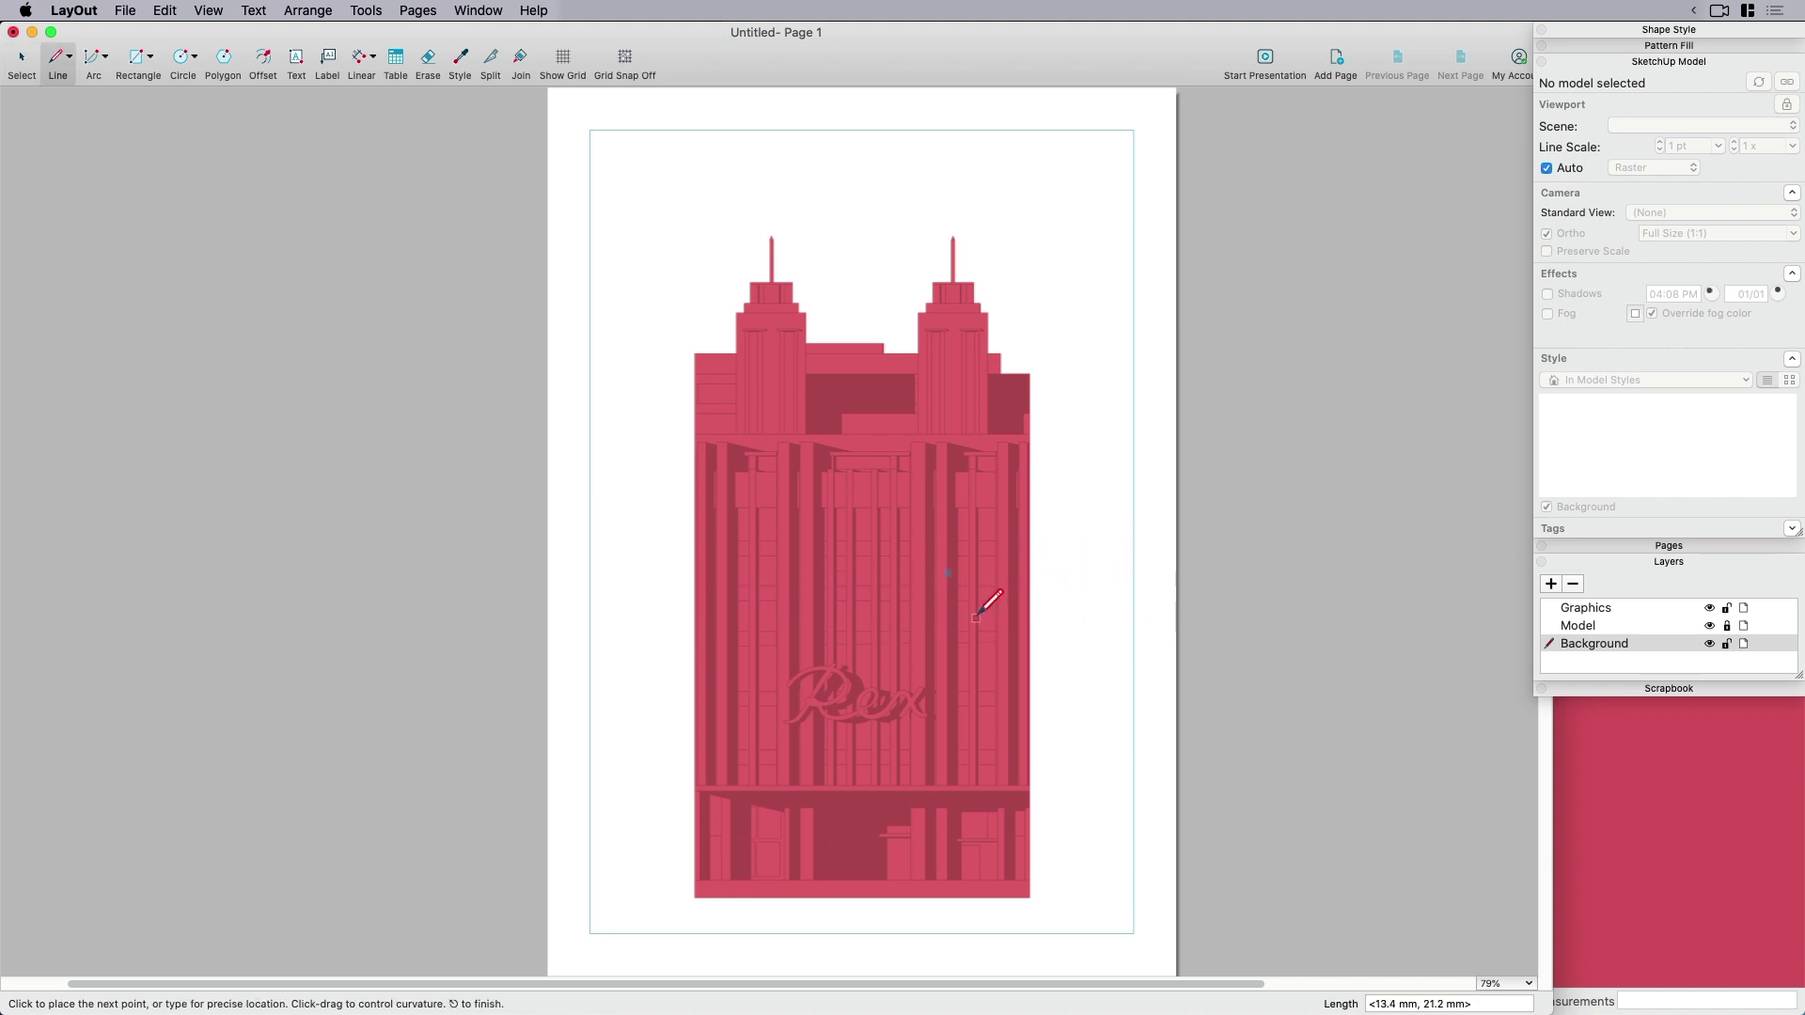
{"action": "key", "text": "space"}
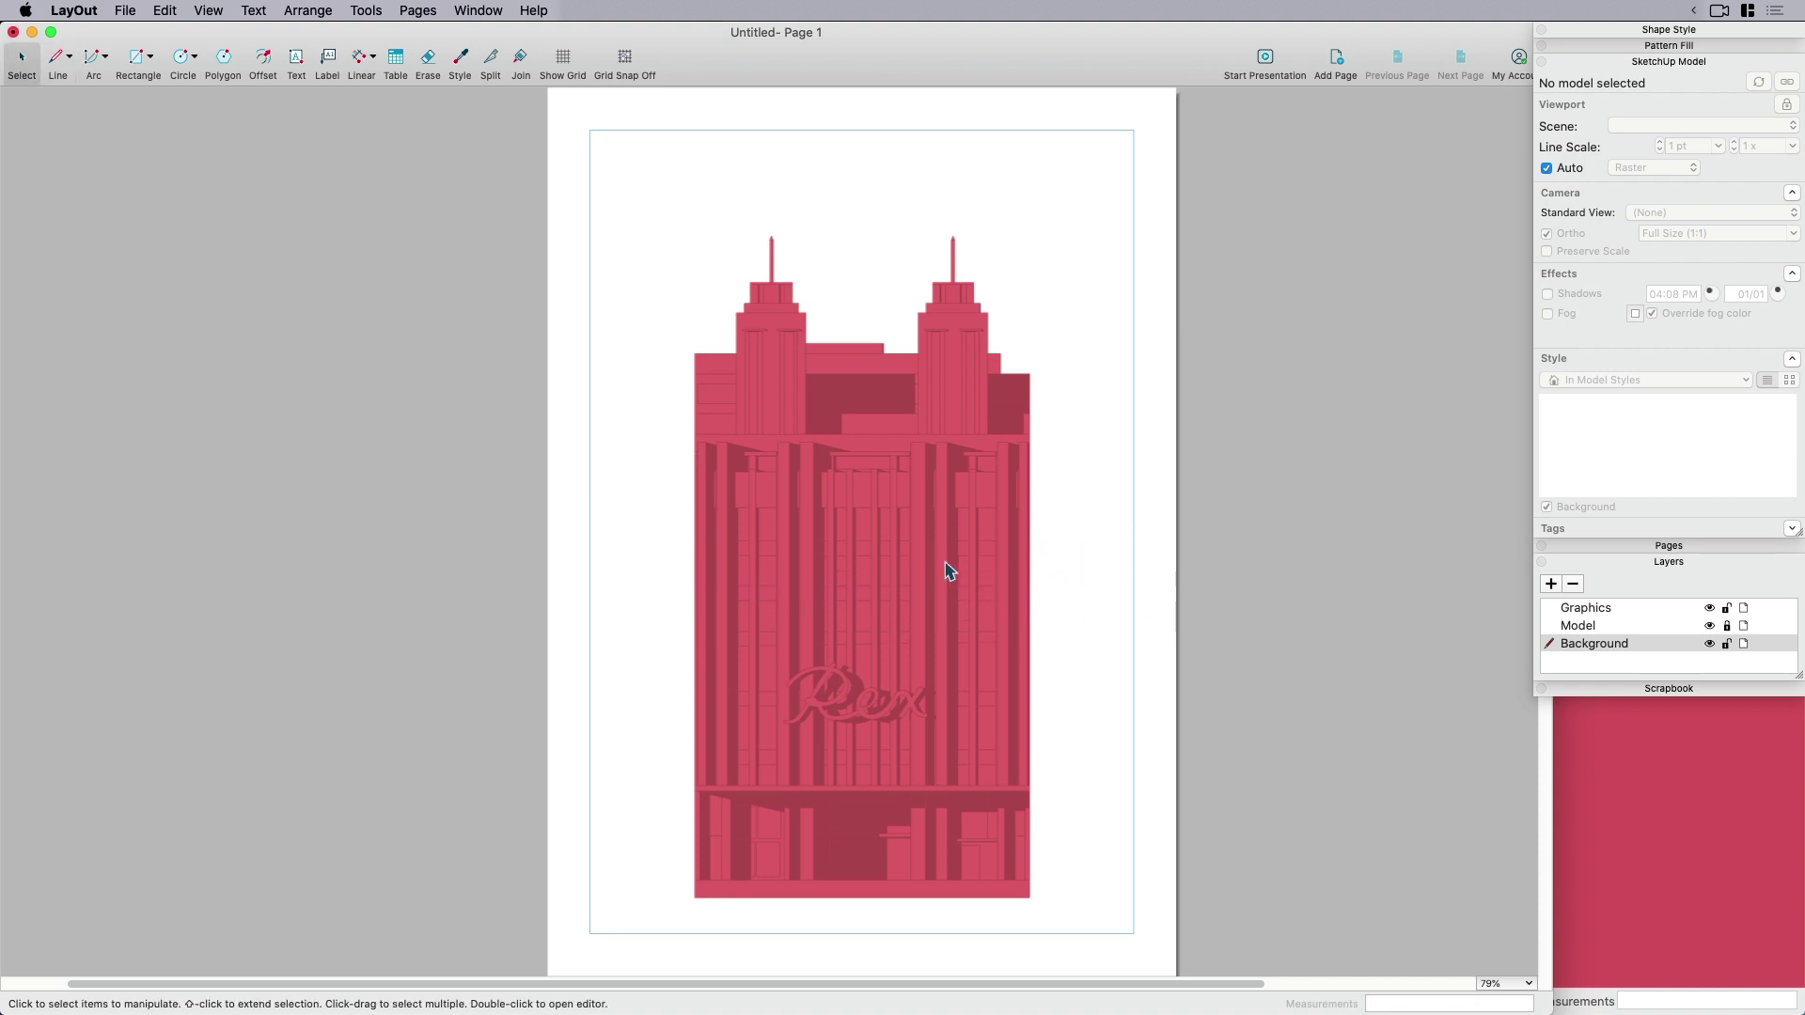
{"action": "left_click", "coordinate": [1577, 627]}
Turn on the shape fill and set its colour to a bright blue from the colour wheel.
{"action": "left_click", "coordinate": [1664, 31]}
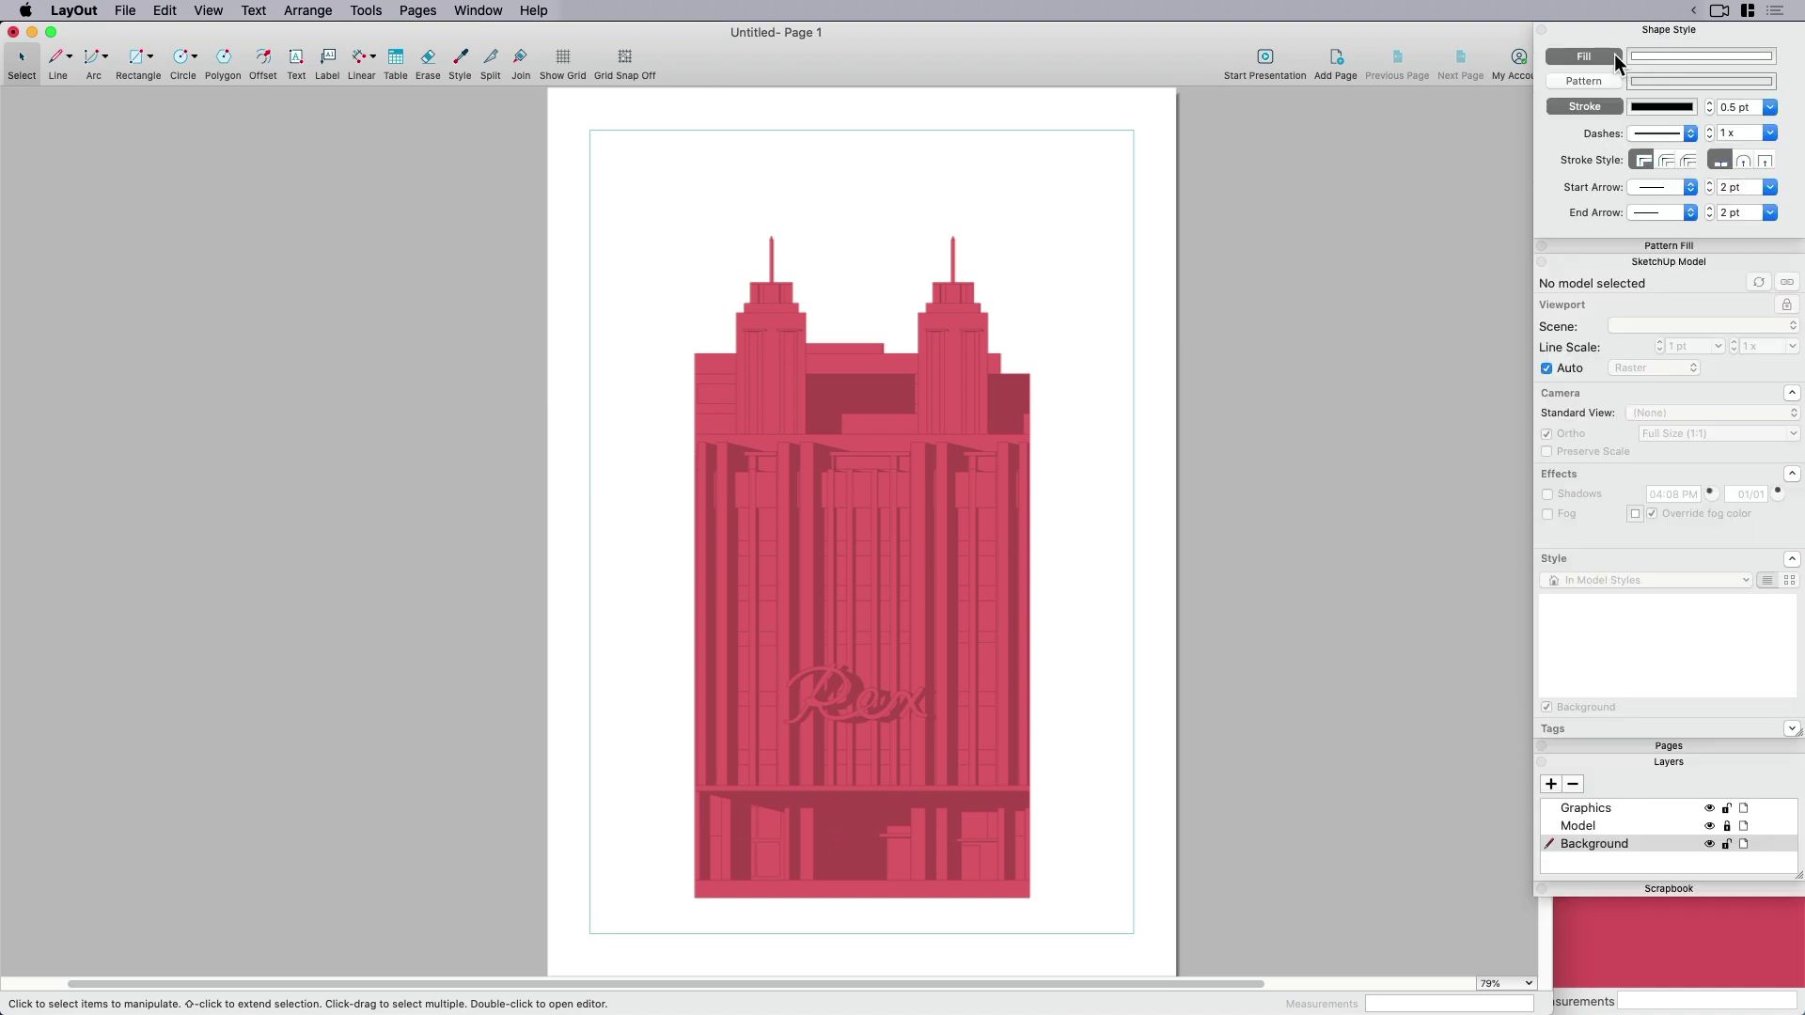
{"action": "left_click", "coordinate": [1650, 57]}
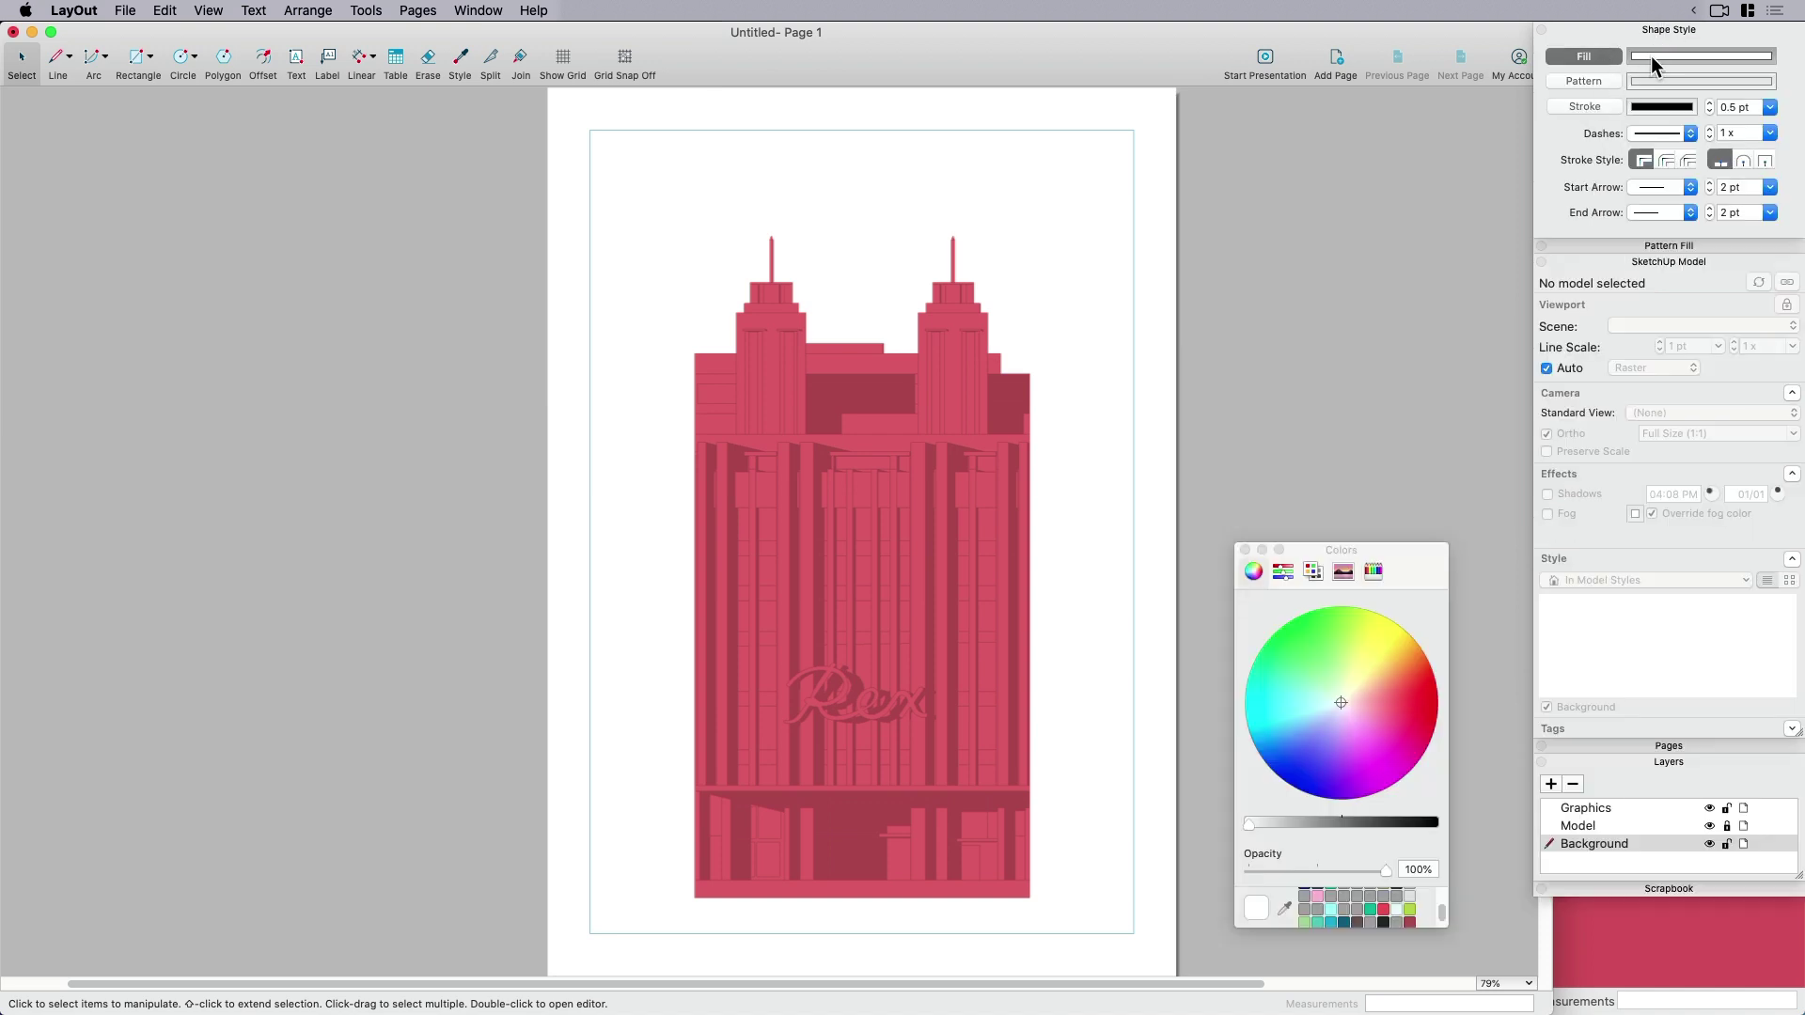
{"action": "left_click", "coordinate": [1299, 744]}
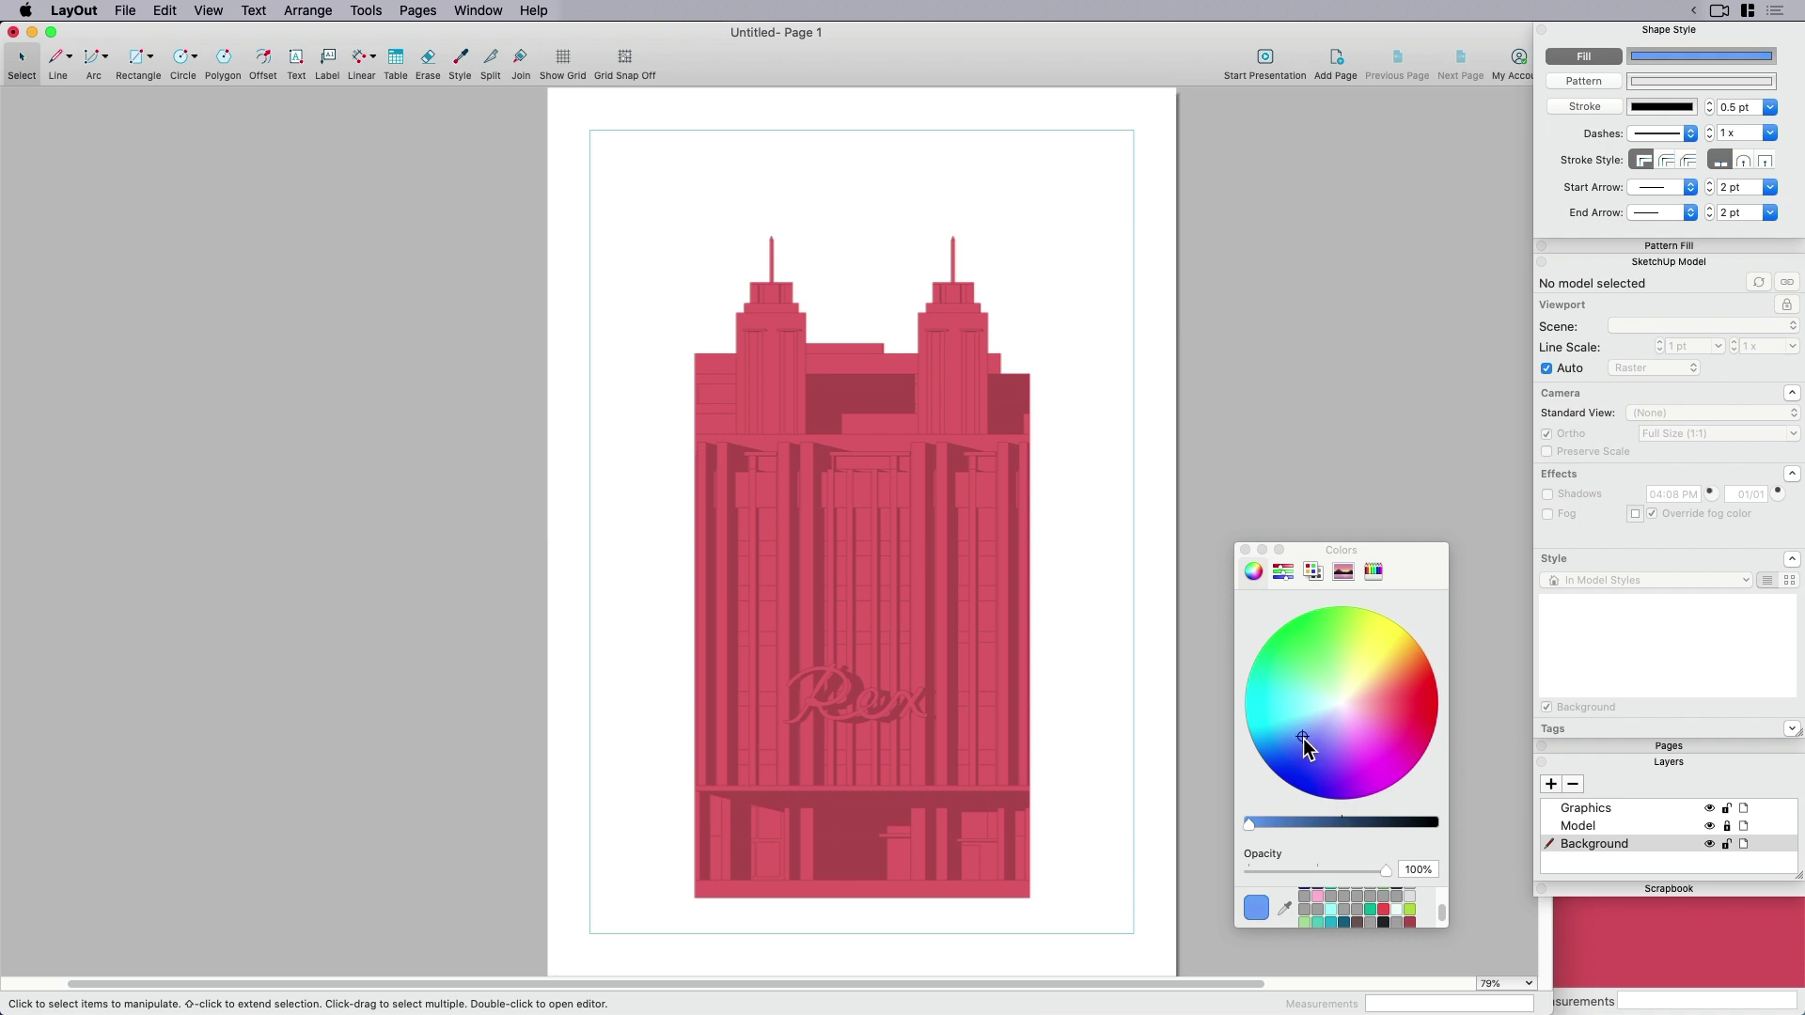
{"action": "left_click", "coordinate": [1292, 741]}
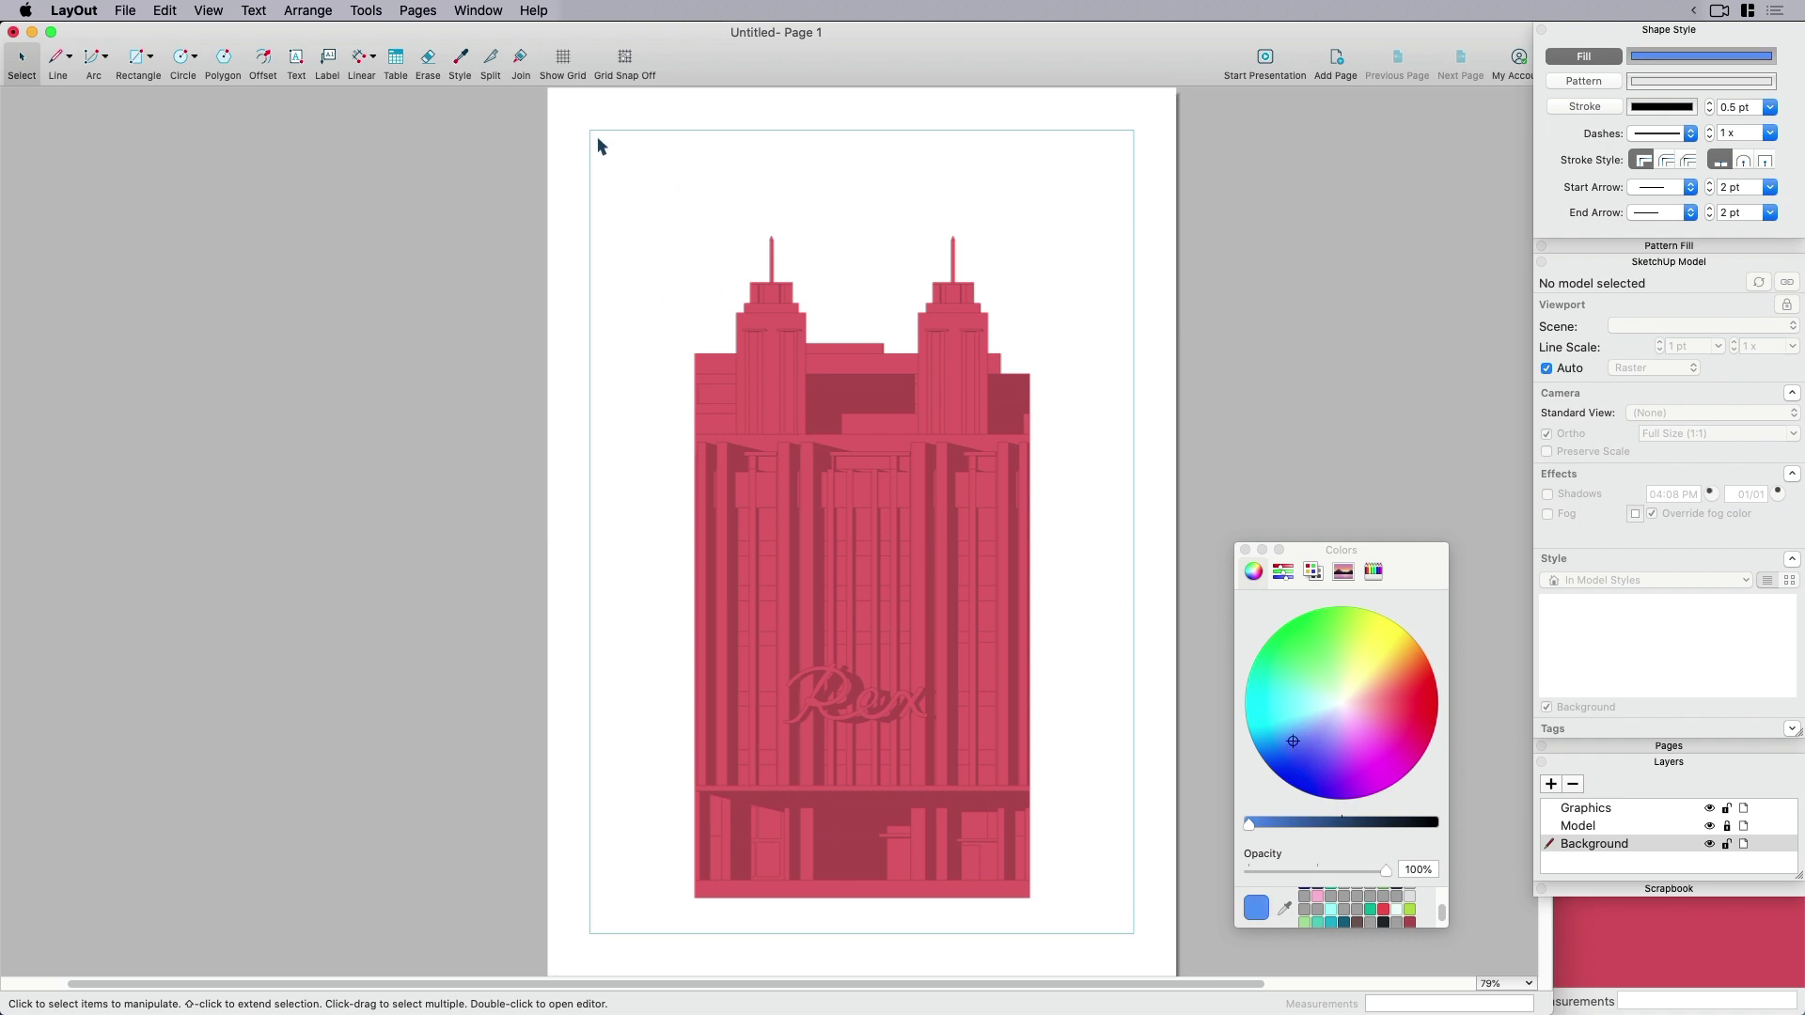
Draw a blue rectangle from the page margin's top-left to its bottom-right corner.
{"action": "key", "text": "r"}
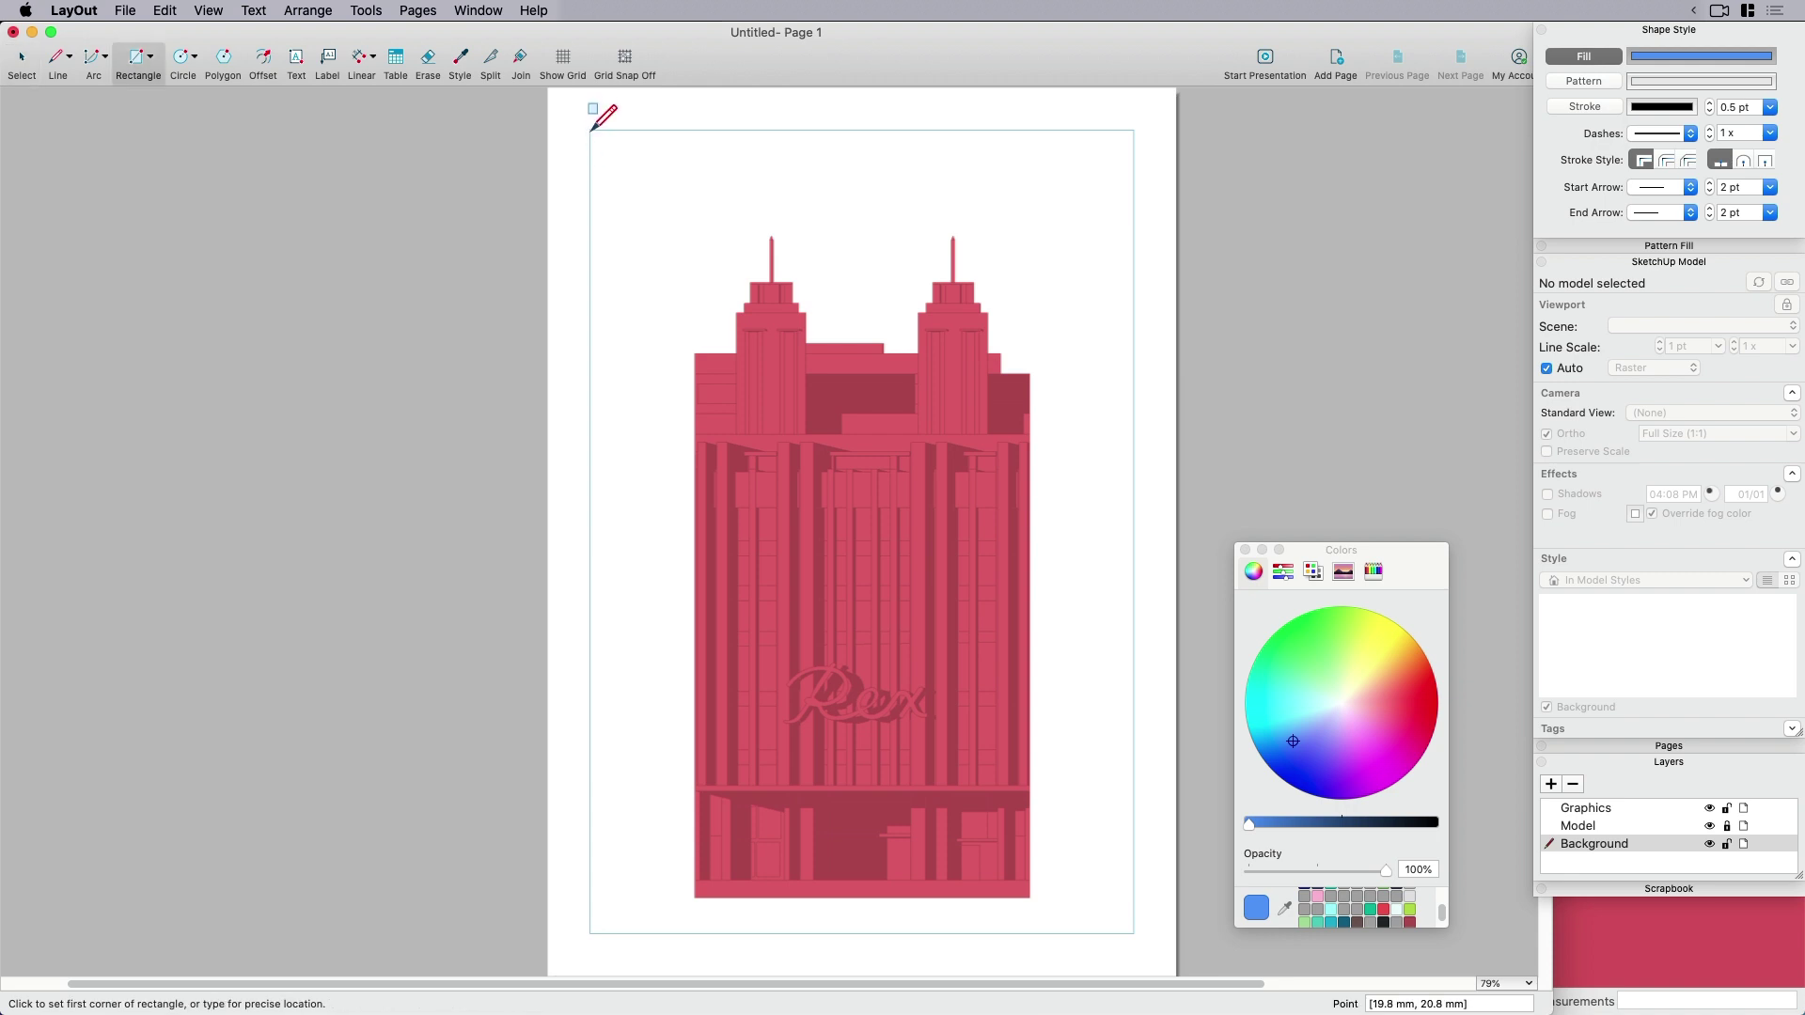
{"action": "left_click", "coordinate": [624, 58]}
{"action": "left_click", "coordinate": [591, 130]}
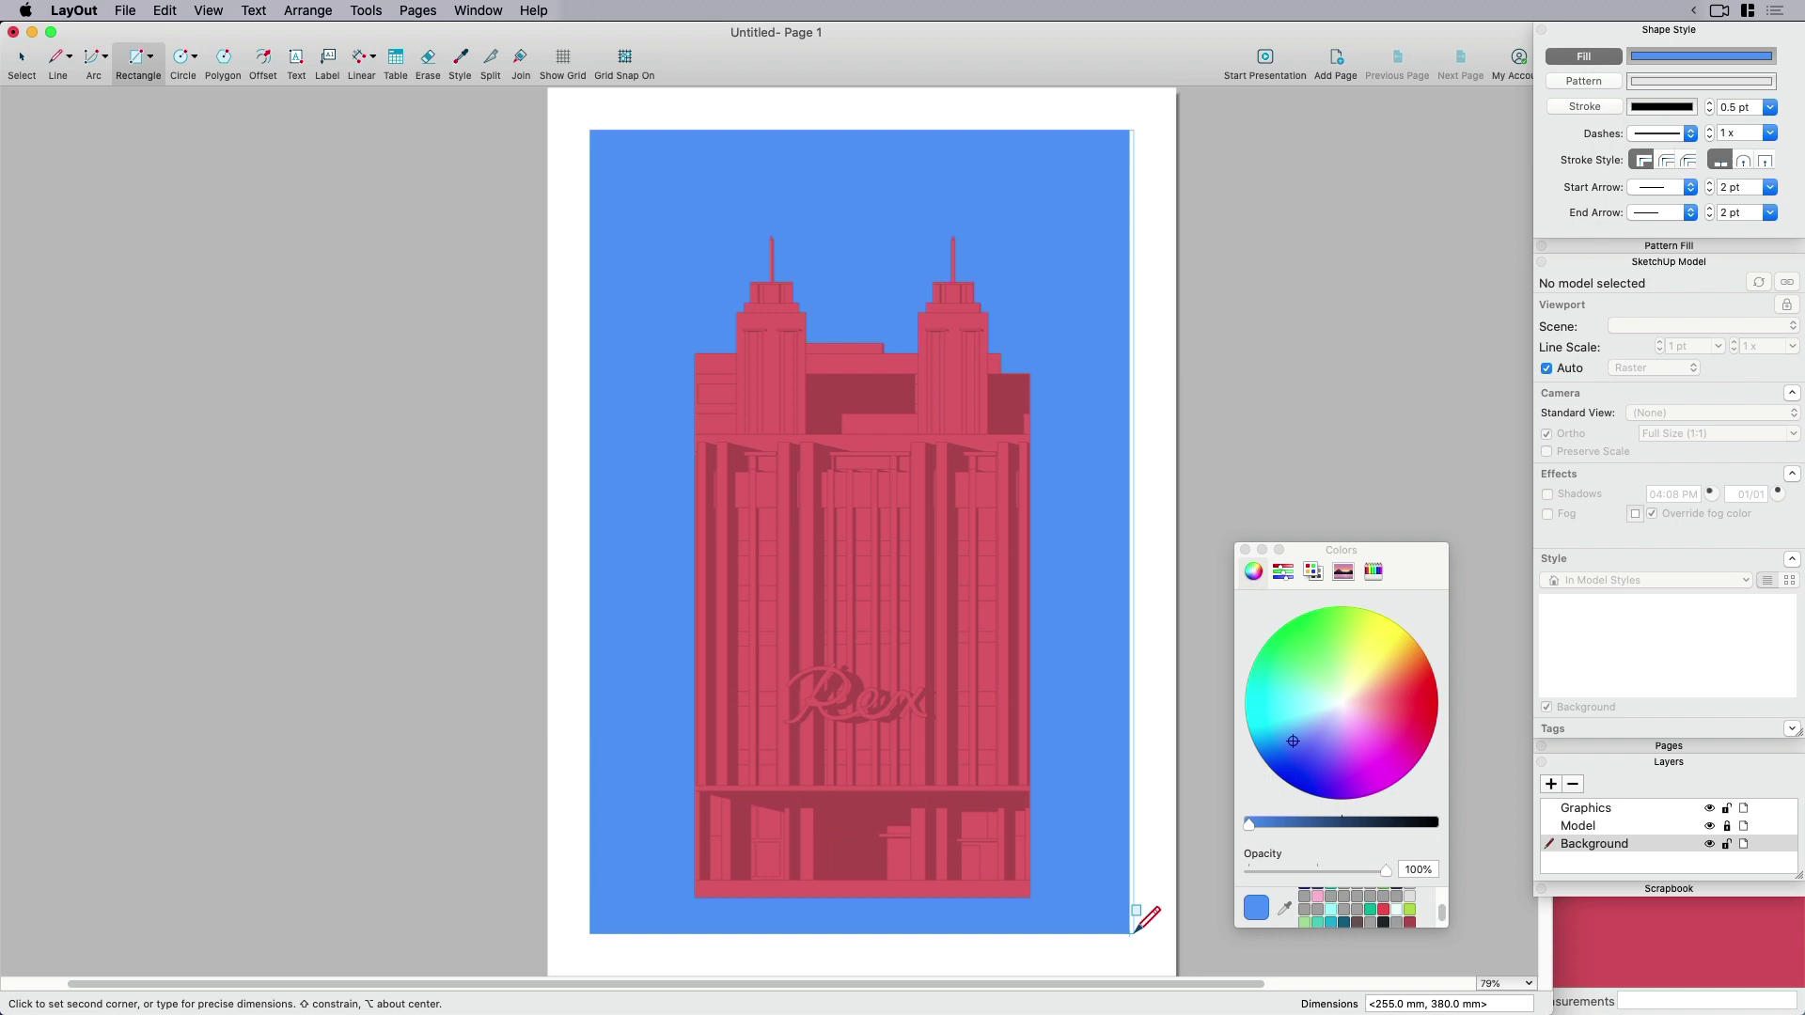
{"action": "left_click", "coordinate": [625, 60]}
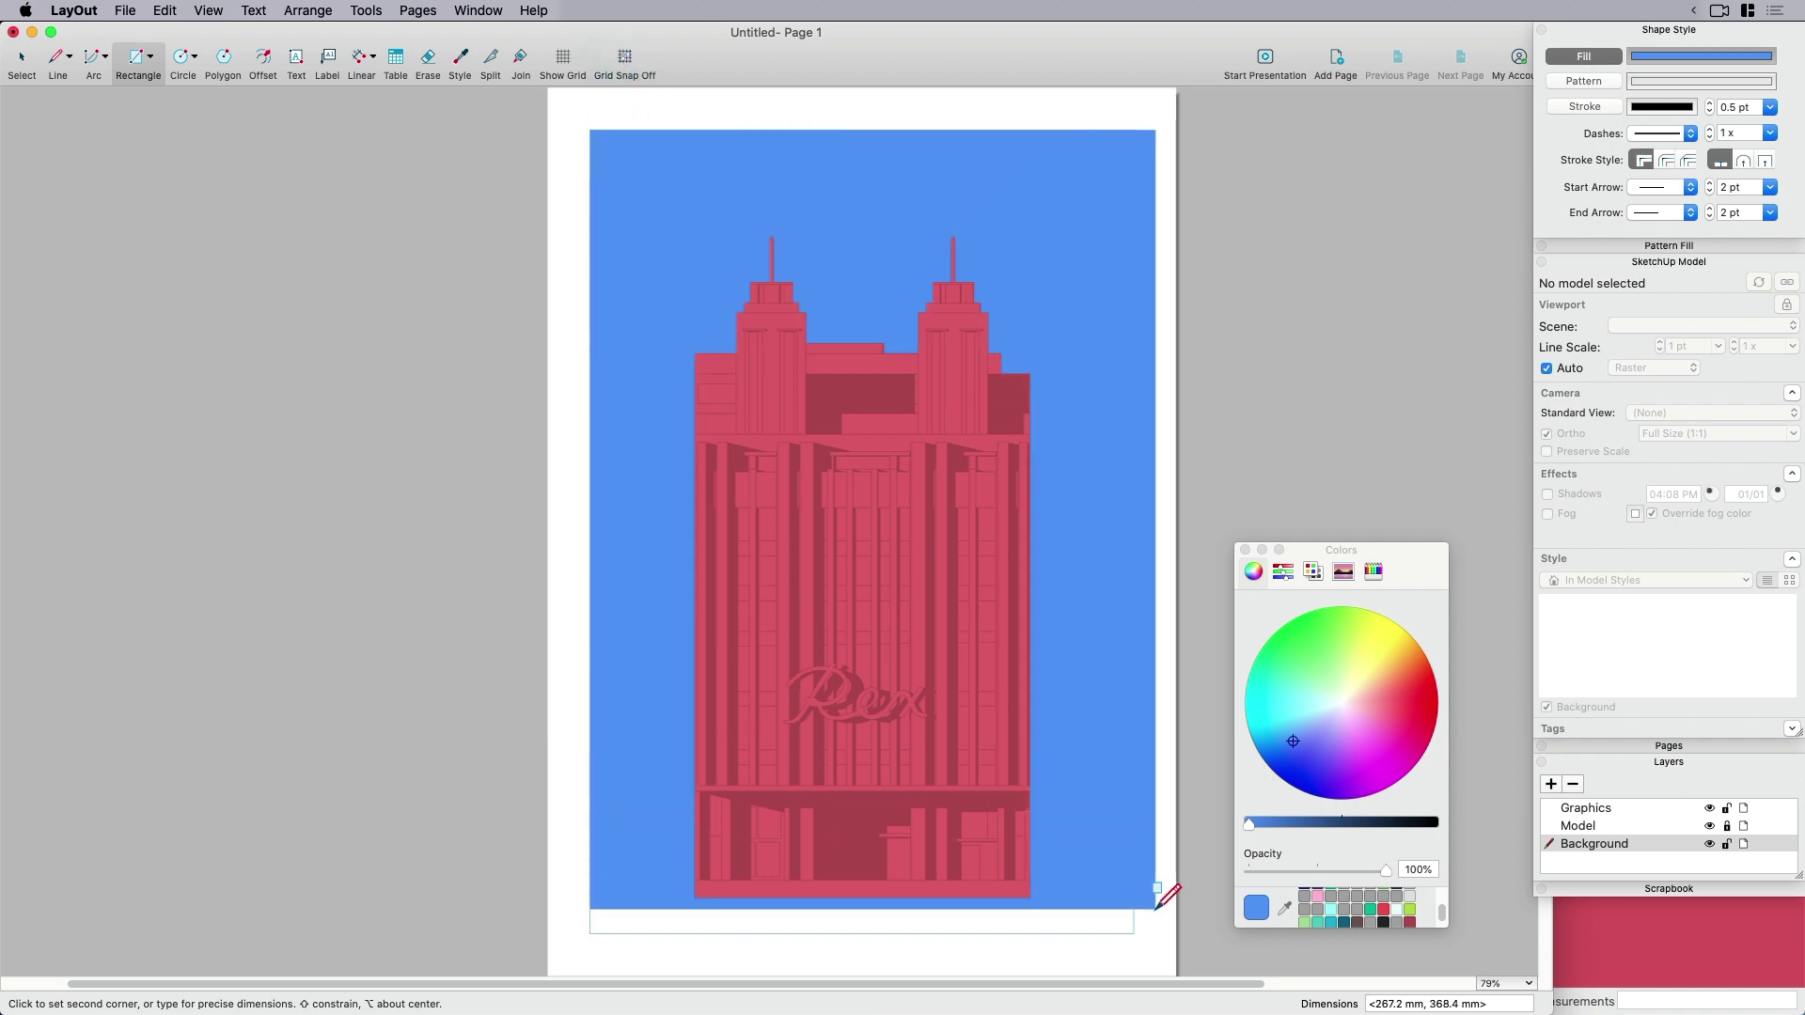
{"action": "left_click", "coordinate": [1135, 932]}
{"action": "key", "text": "space"}
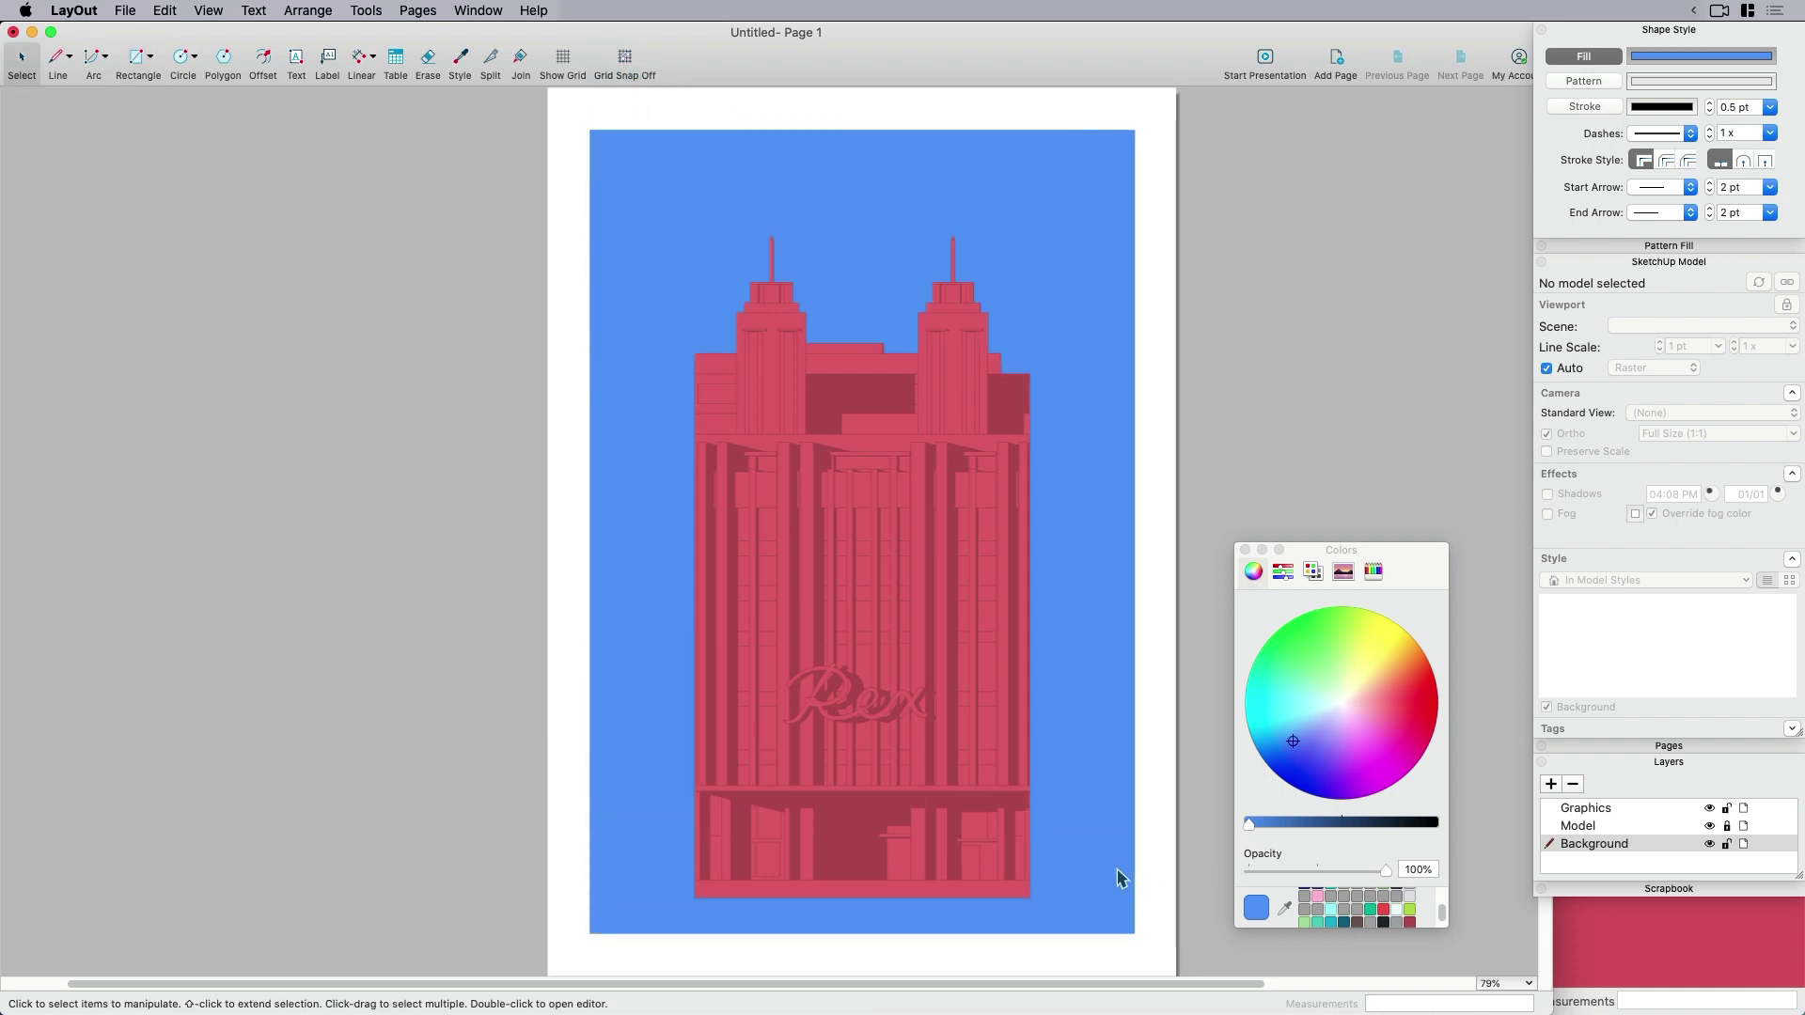
Darken the sky rectangle's fill to a slightly teal dark navy blue.
{"action": "left_click", "coordinate": [1117, 871]}
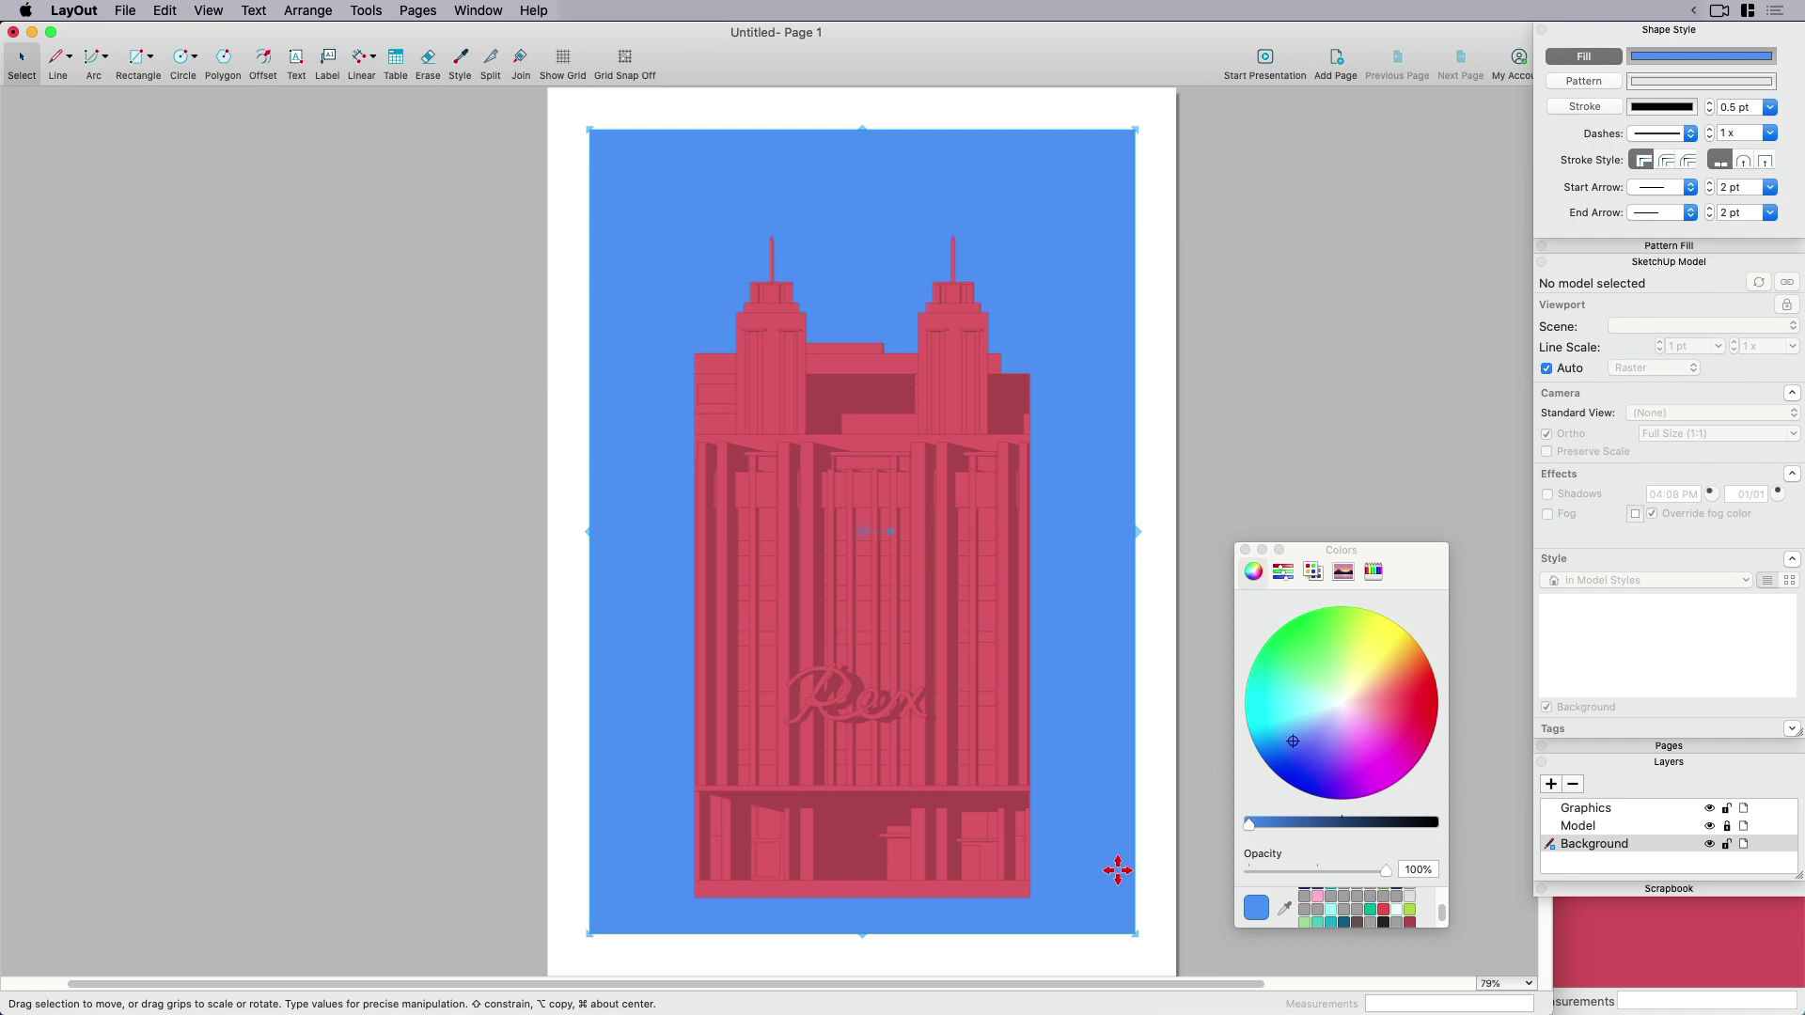
{"action": "left_click_drag", "start_coordinate": [1278, 824], "coordinate": [1326, 823]}
{"action": "left_click", "coordinate": [1296, 742]}
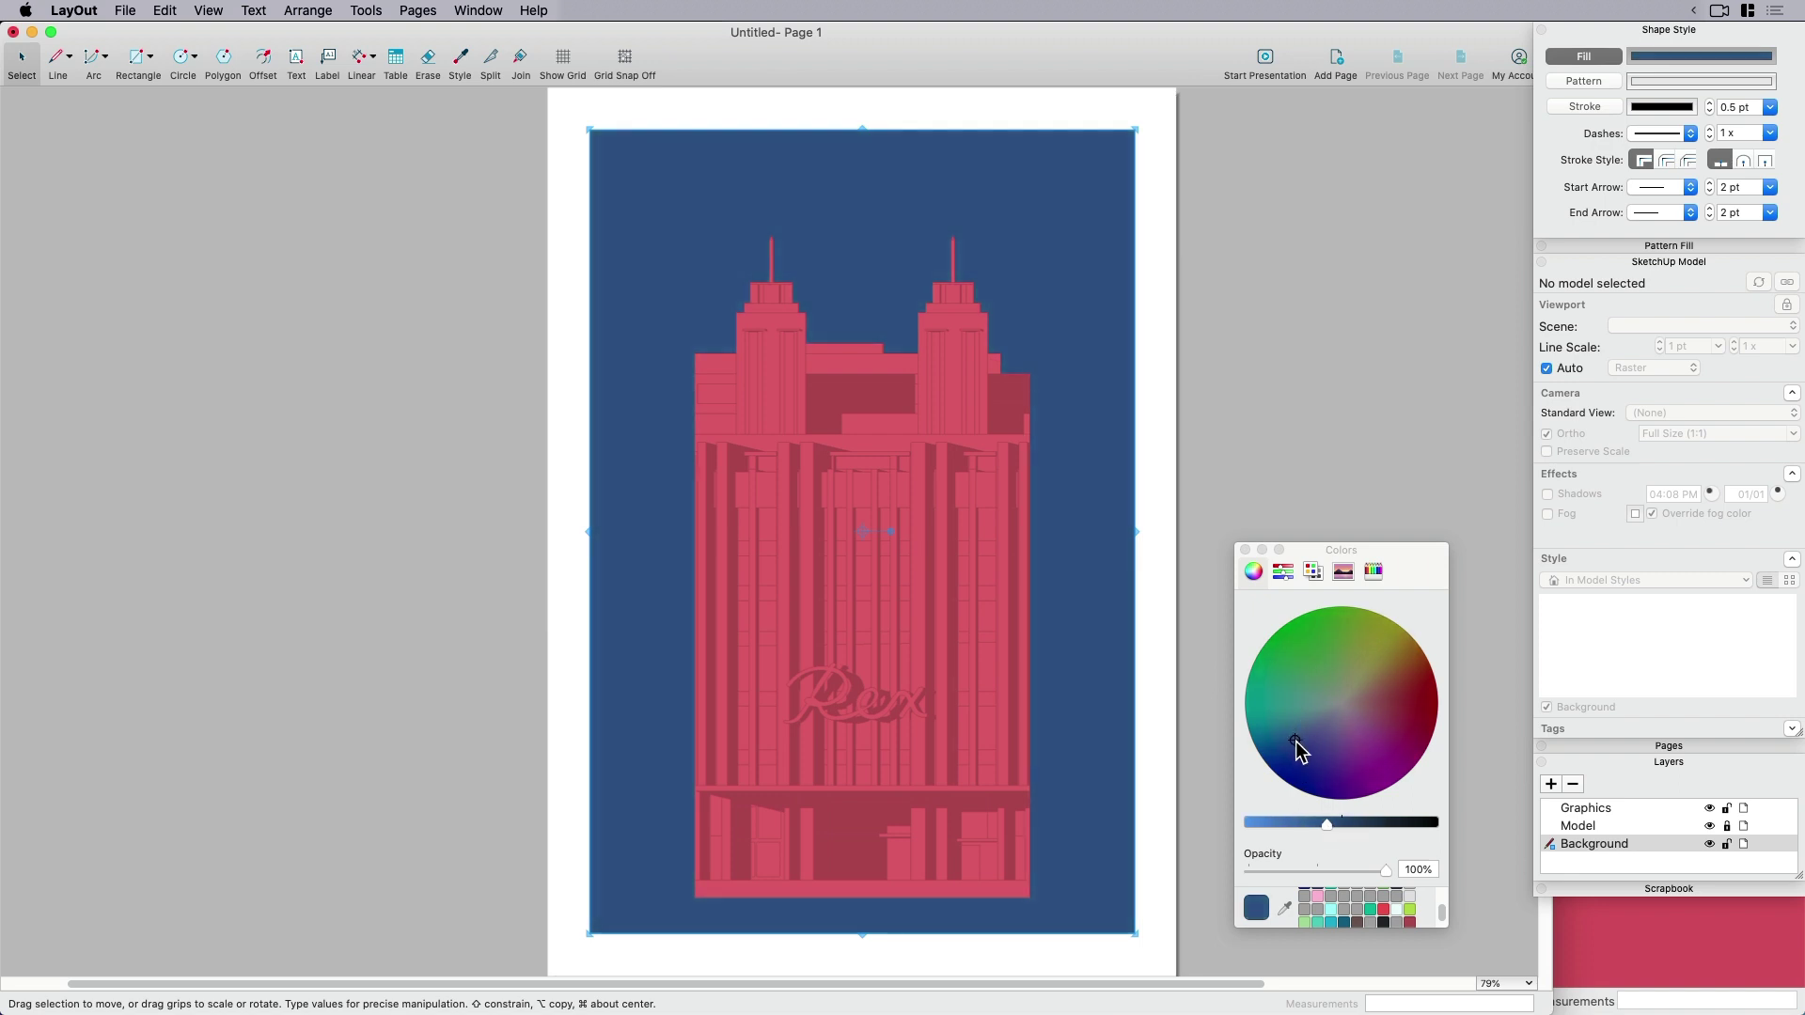
{"action": "left_click_drag", "start_coordinate": [1296, 740], "coordinate": [1294, 739]}
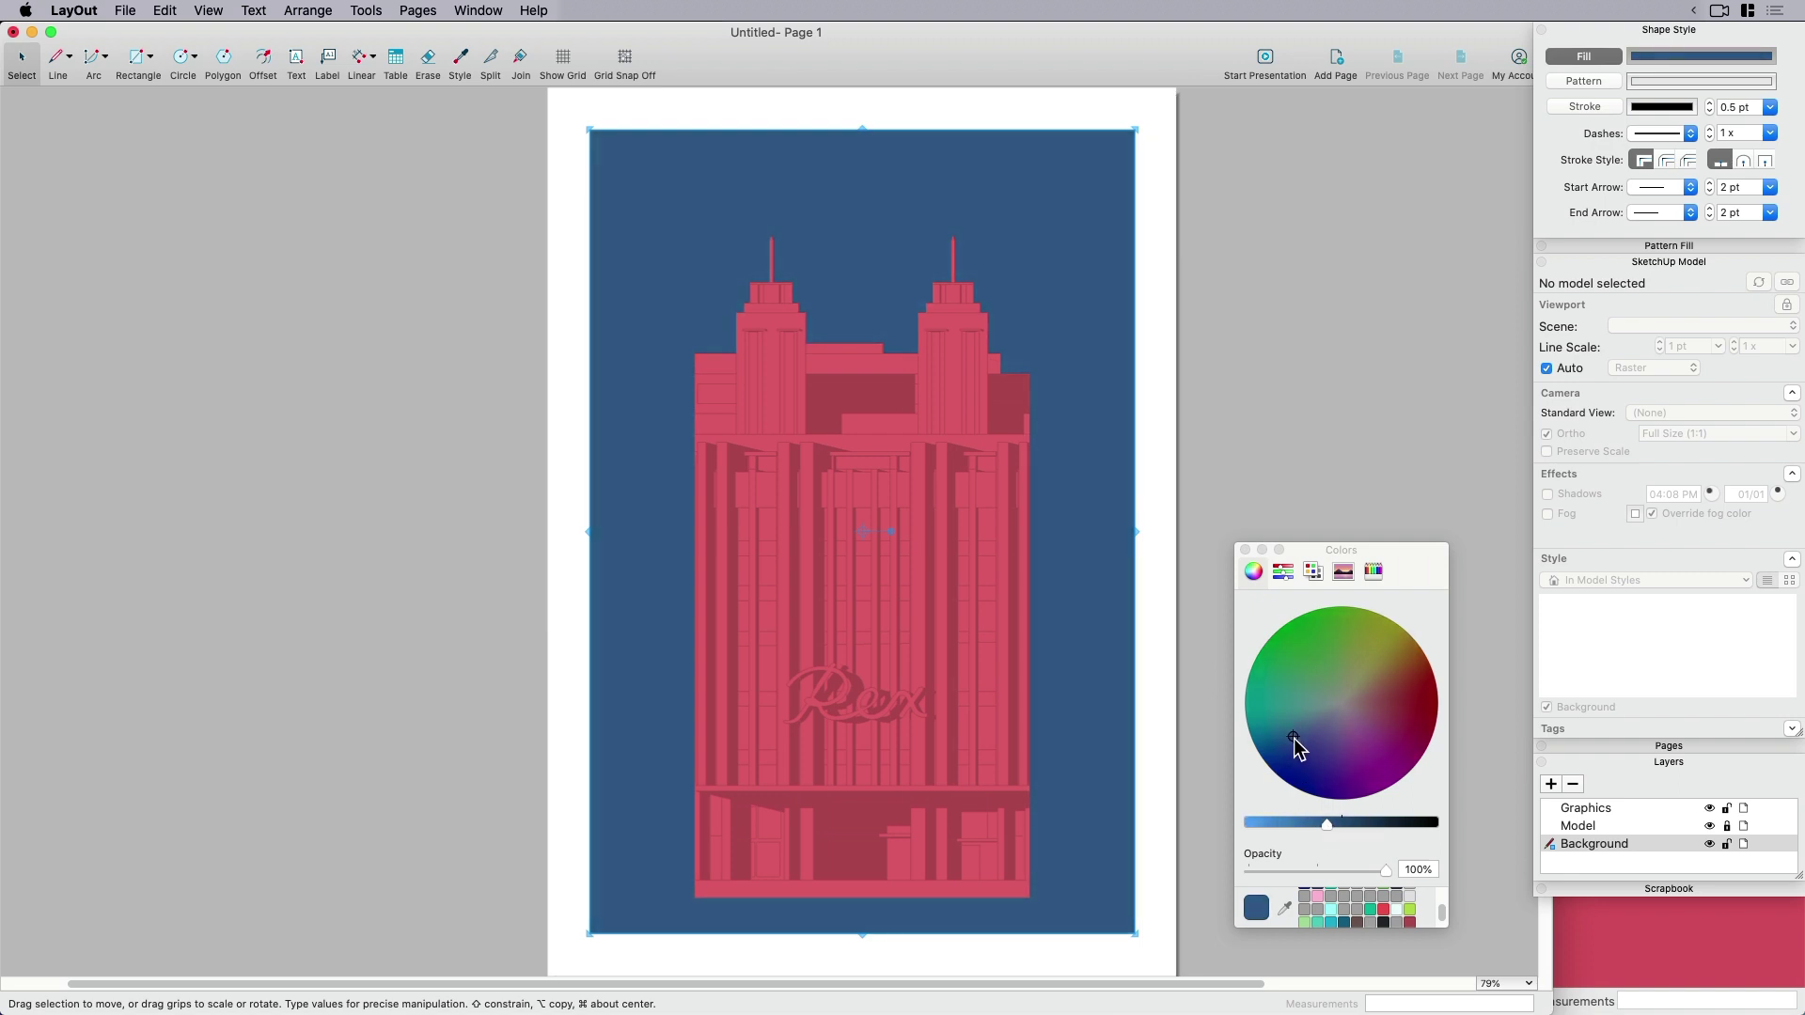
{"action": "left_click", "coordinate": [1190, 784]}
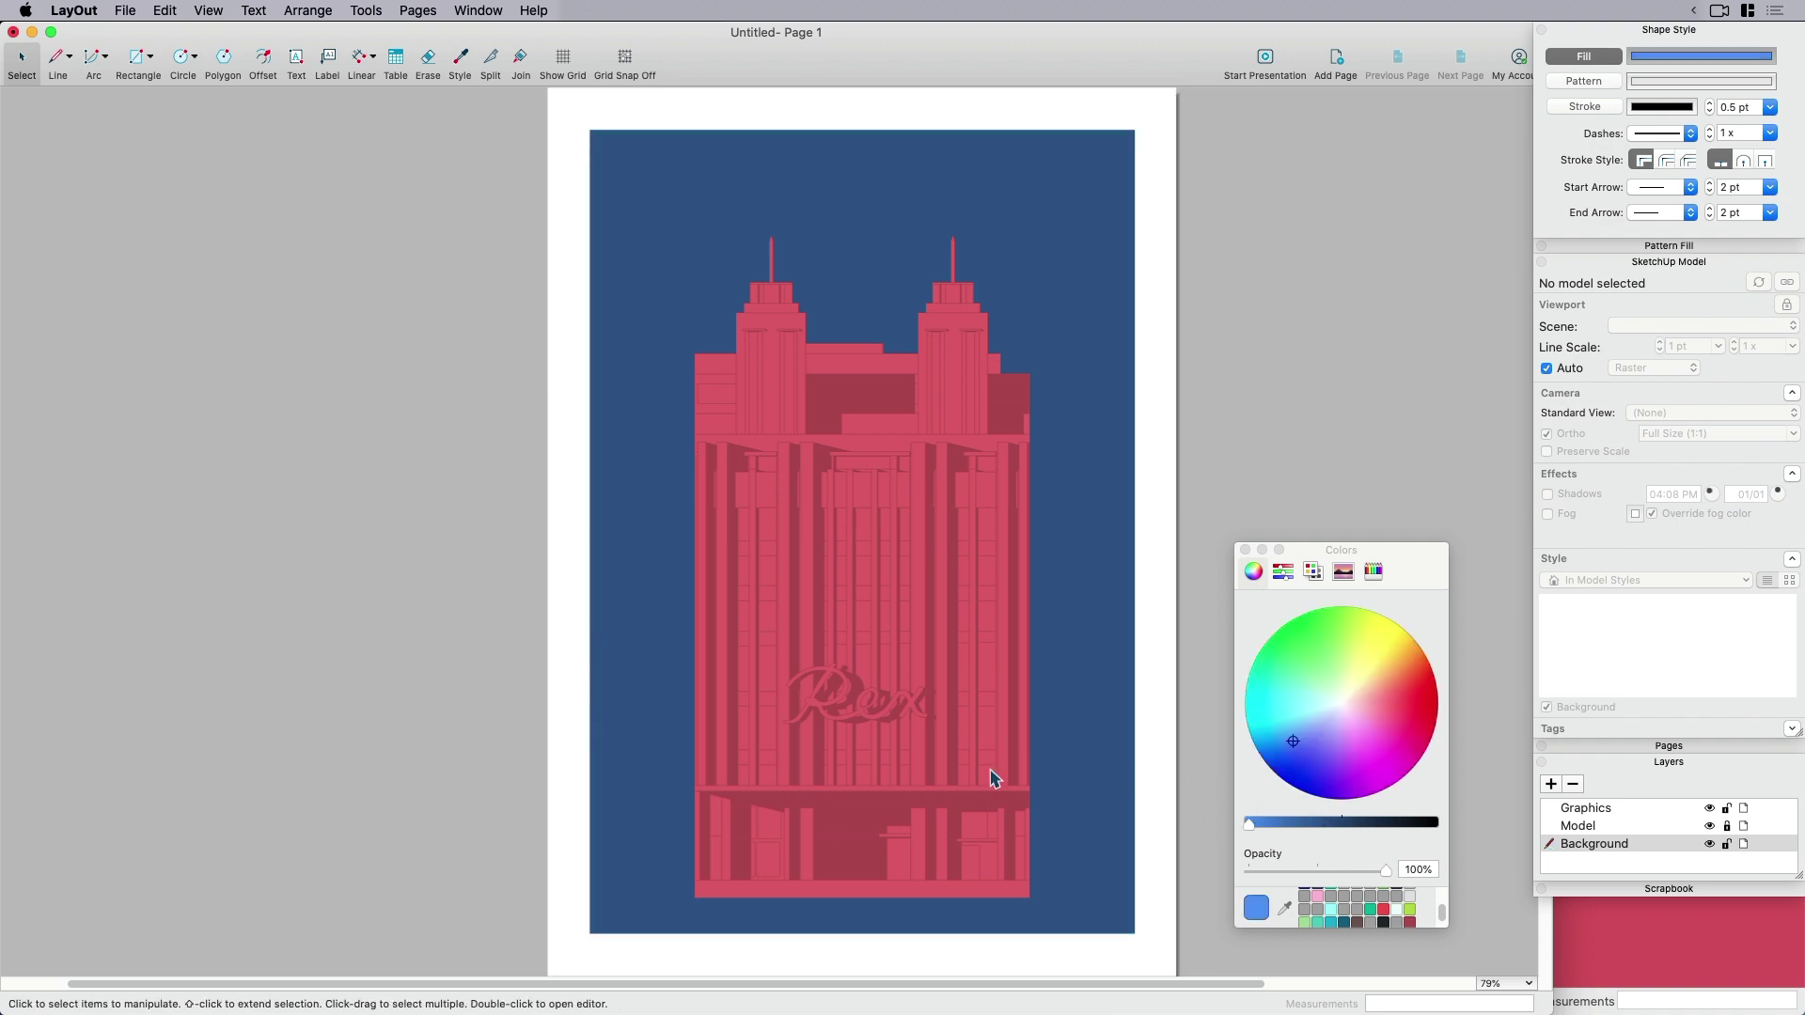
Draw a strip along the page bottom and stretch it left to the page edge.
{"action": "key", "text": "r"}
{"action": "left_click", "coordinate": [696, 897]}
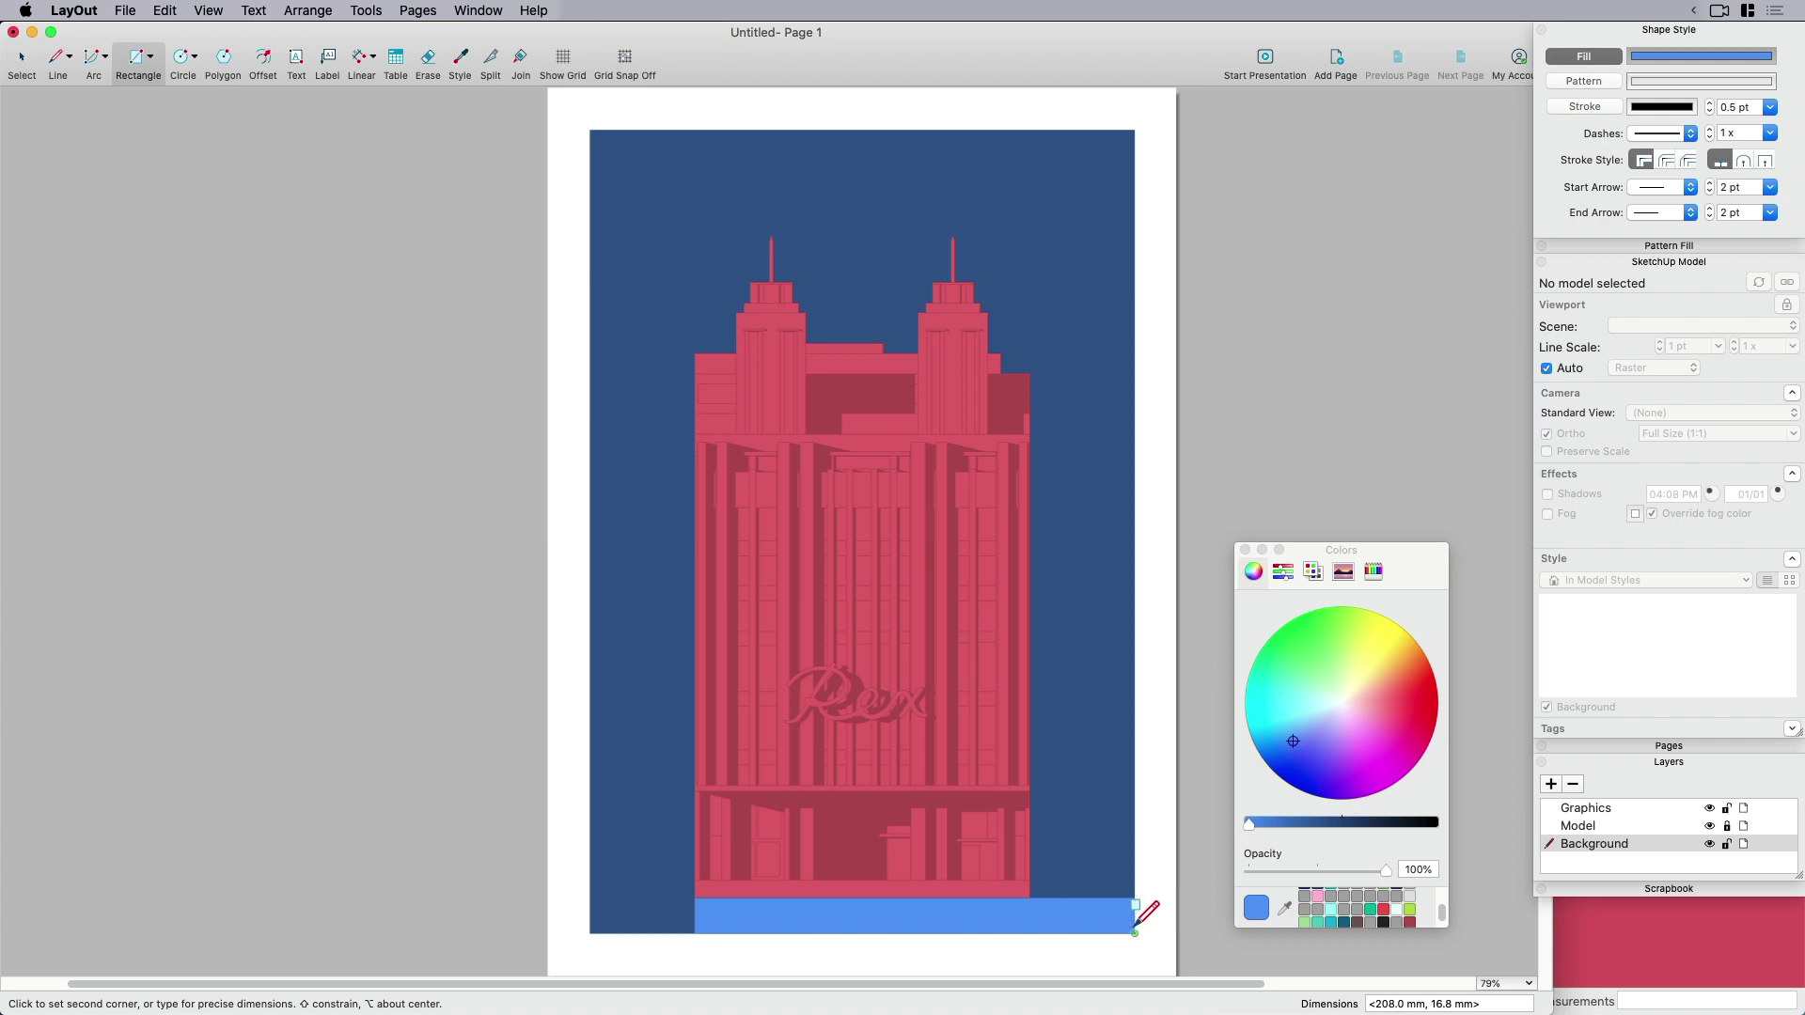
{"action": "left_click", "coordinate": [1131, 931]}
{"action": "key", "text": "space"}
{"action": "left_click", "coordinate": [715, 929]}
{"action": "left_click_drag", "start_coordinate": [689, 917], "coordinate": [589, 918]}
{"action": "left_click", "coordinate": [554, 910]}
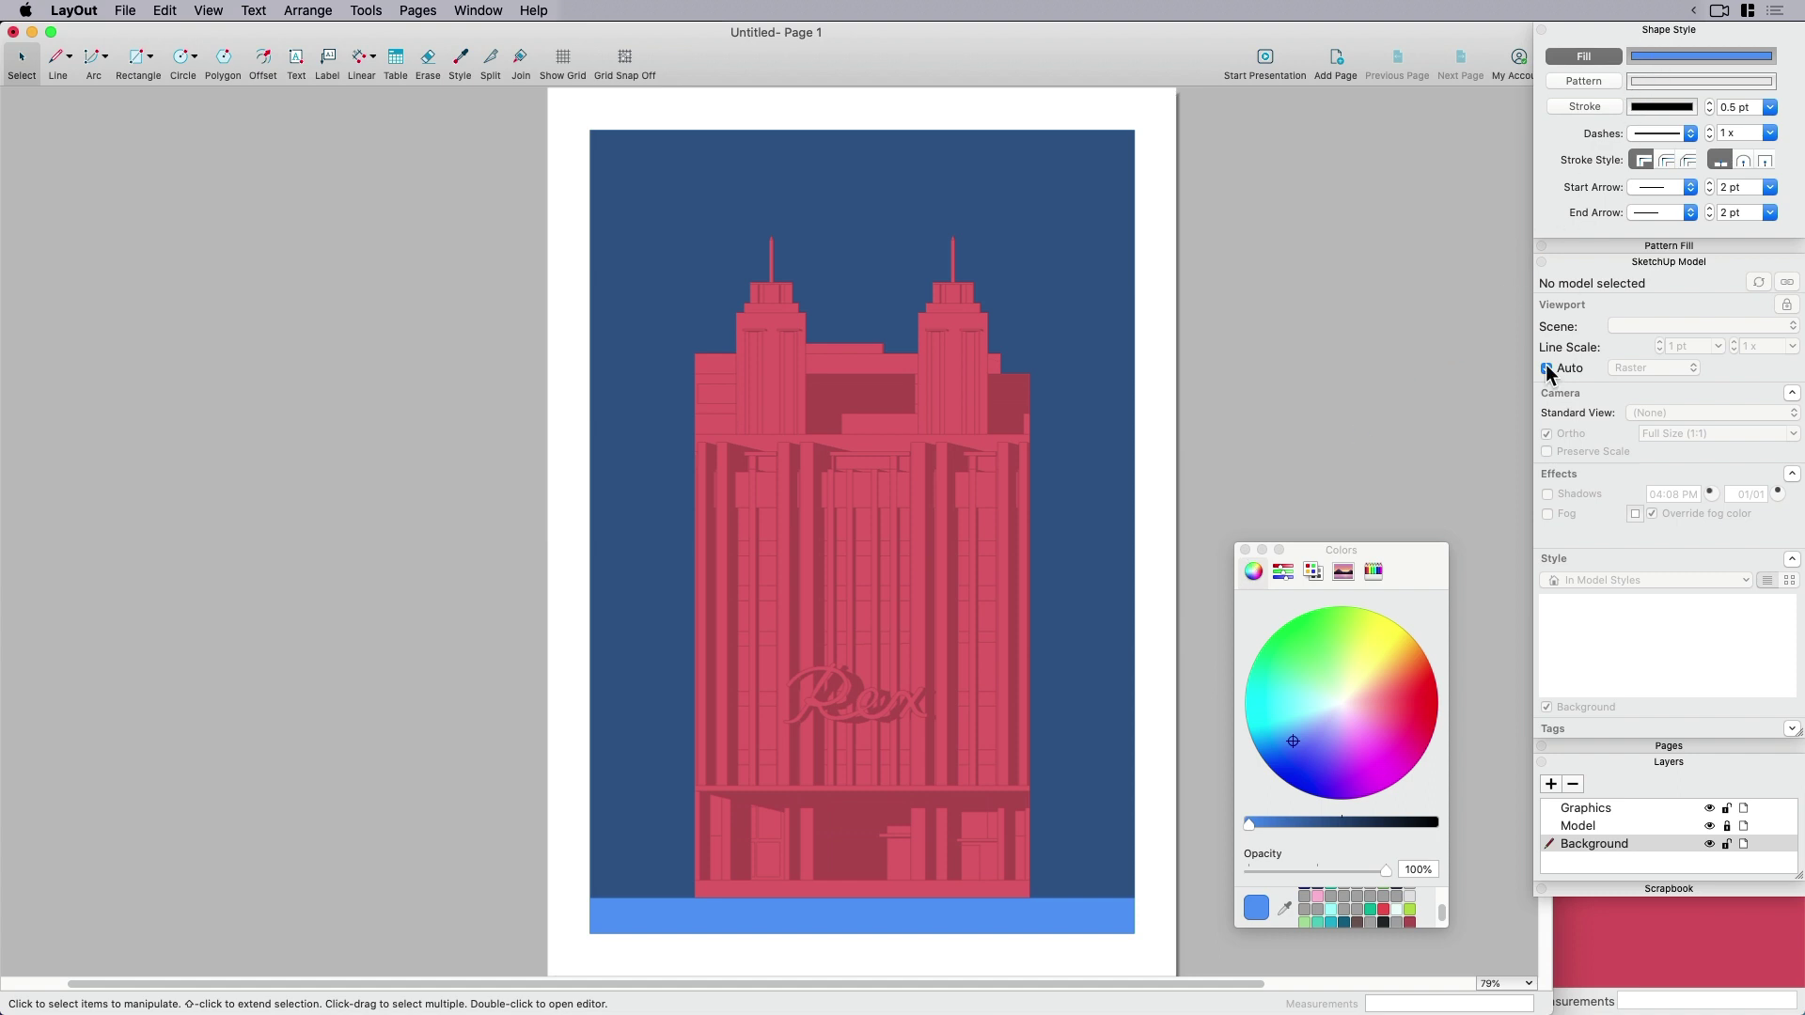
Fill the bottom strip with the building's red, sampled with the eyedropper.
{"action": "left_click", "coordinate": [1285, 907]}
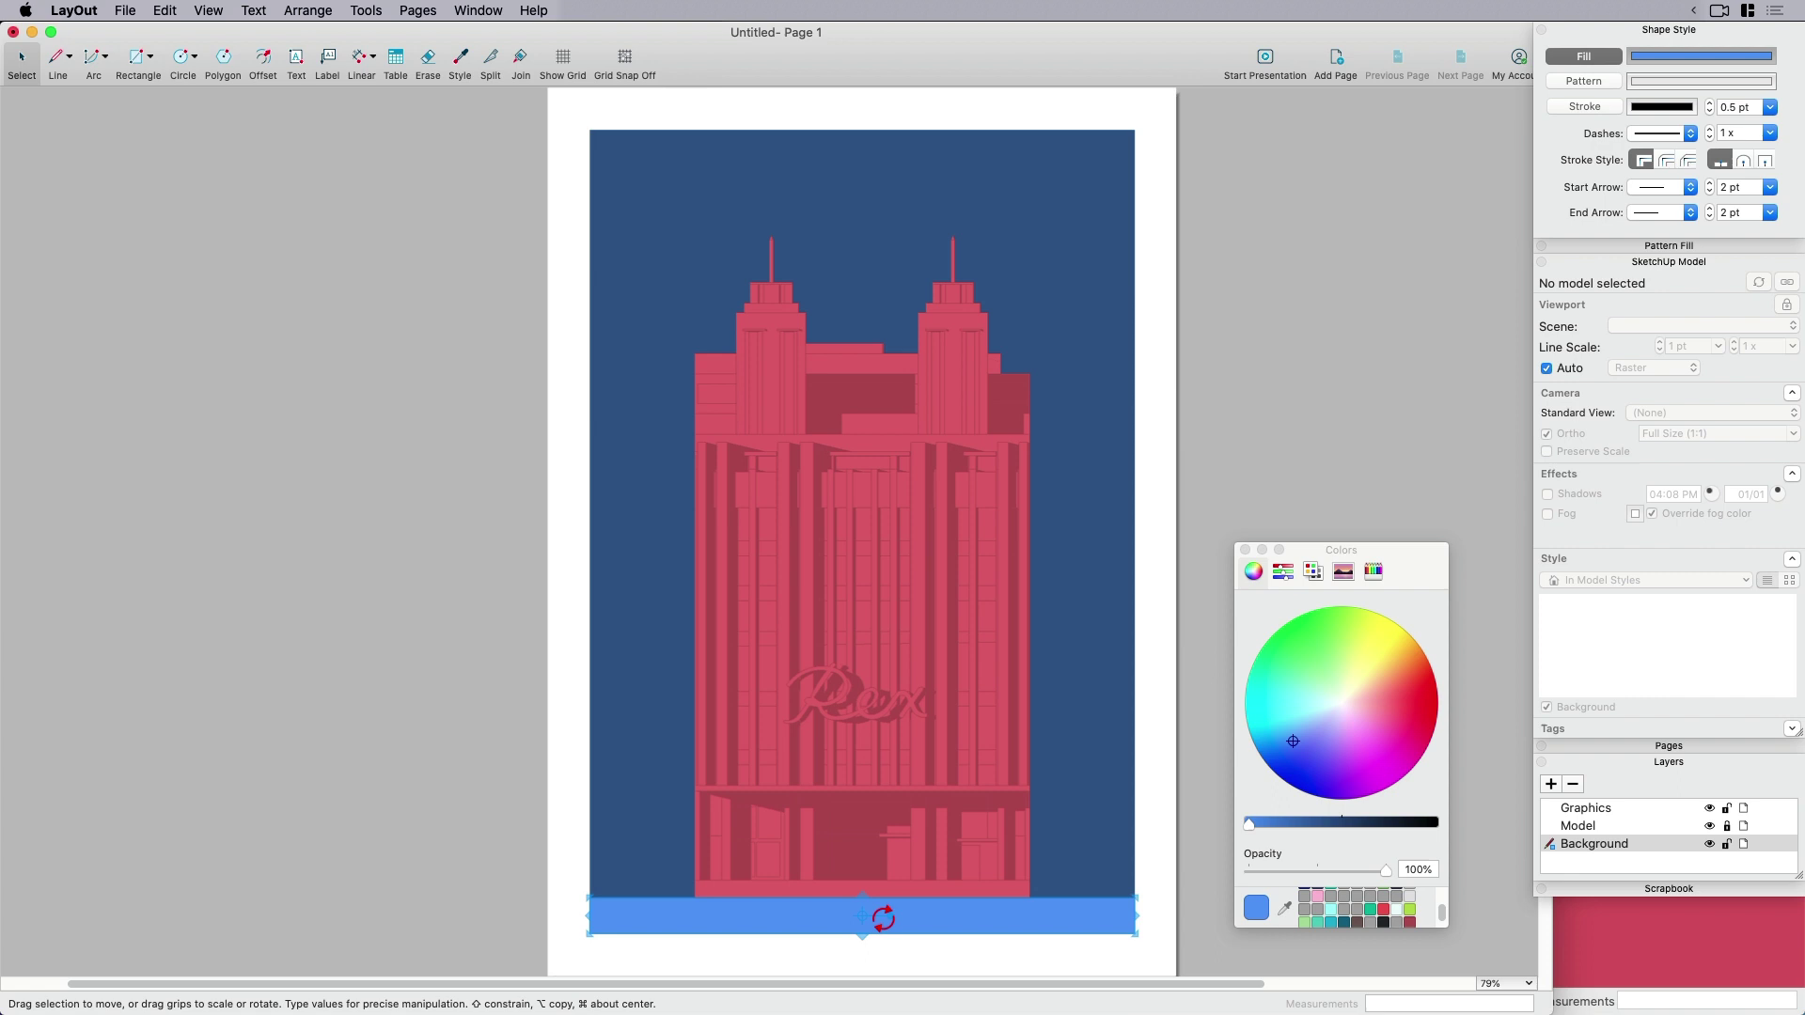
{"action": "left_click", "coordinate": [888, 919]}
{"action": "left_click", "coordinate": [1285, 907]}
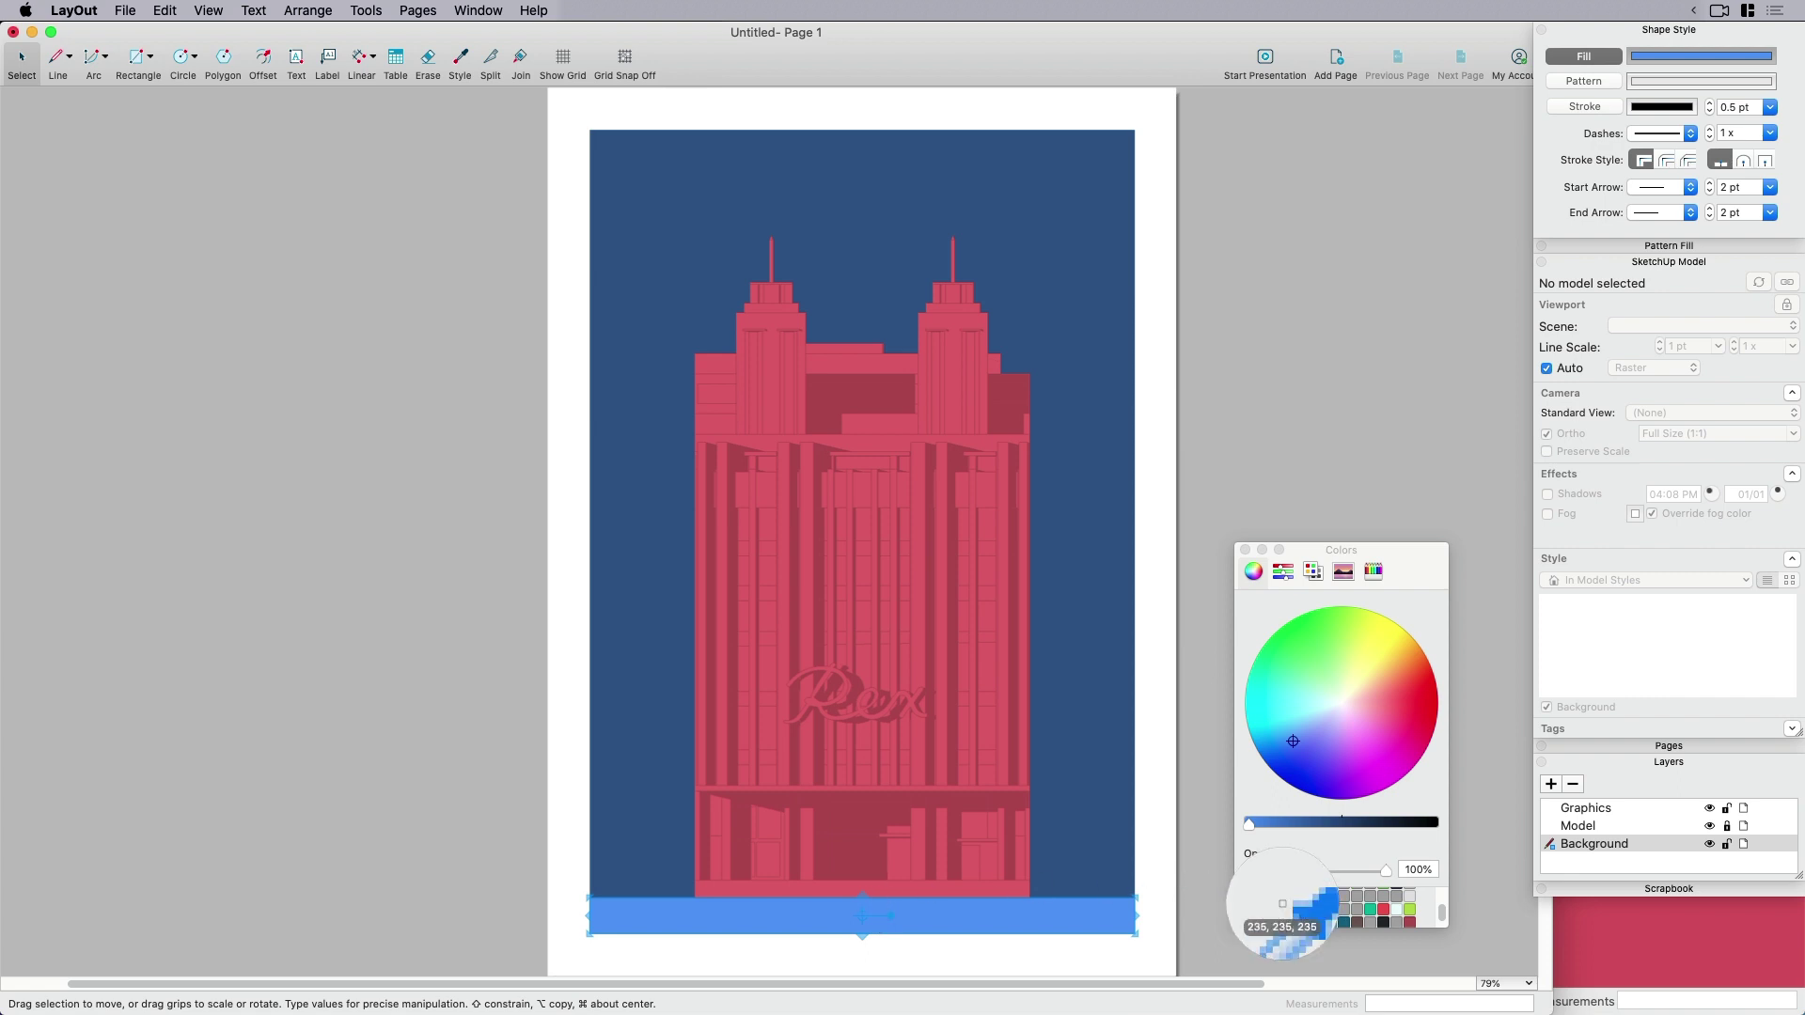
{"action": "left_click", "coordinate": [855, 843]}
{"action": "left_click", "coordinate": [1181, 833]}
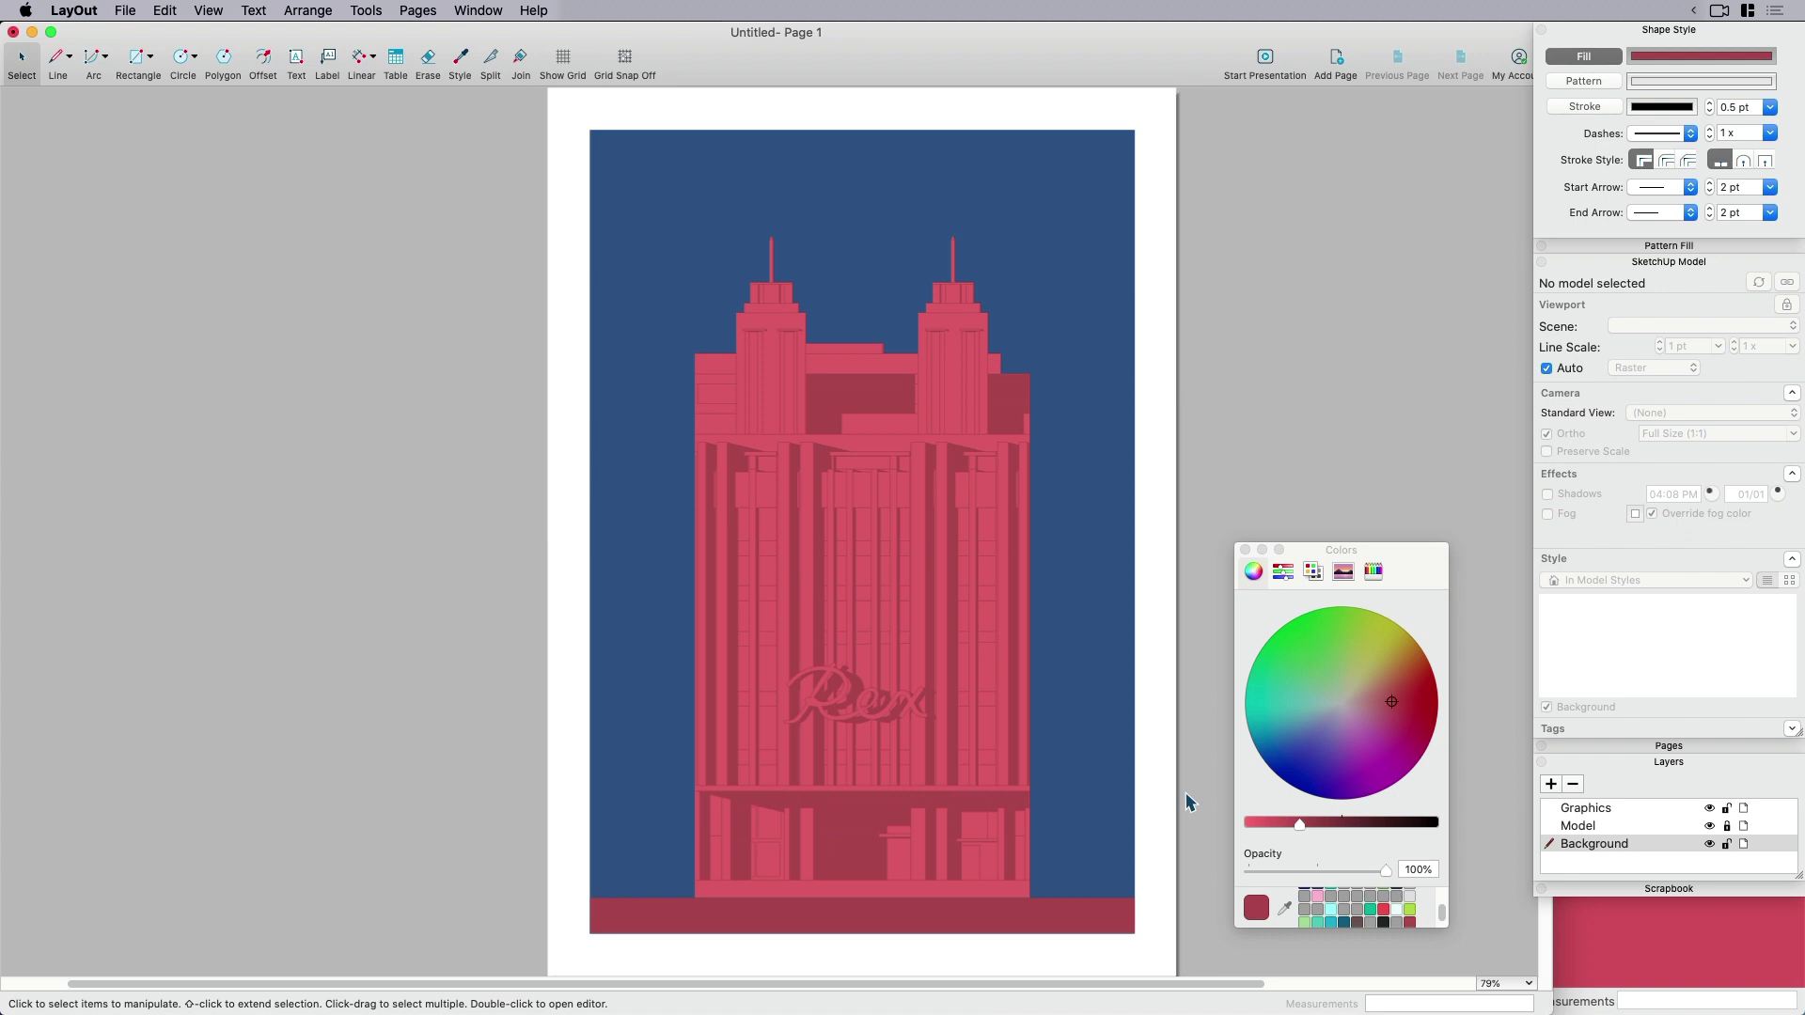
{"action": "left_click", "coordinate": [1245, 550]}
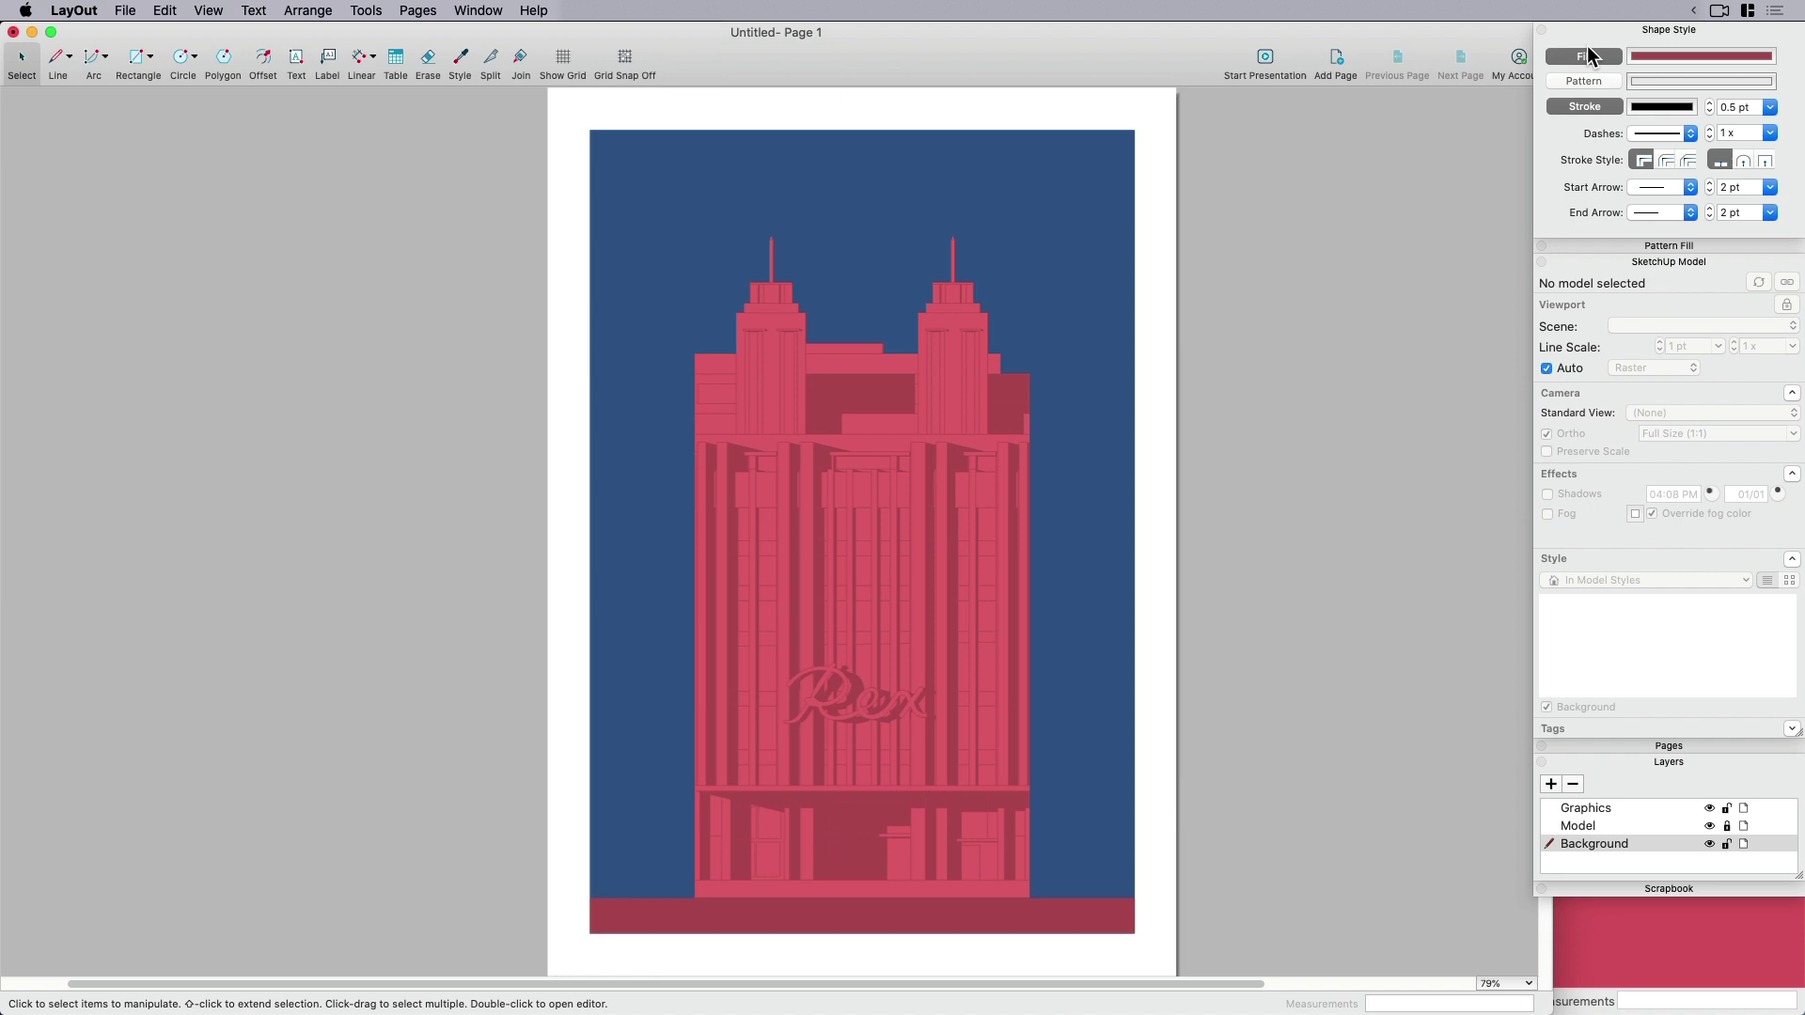
Set the stroke colour to a darkened version of the ground strip's red.
{"action": "left_click", "coordinate": [1650, 111]}
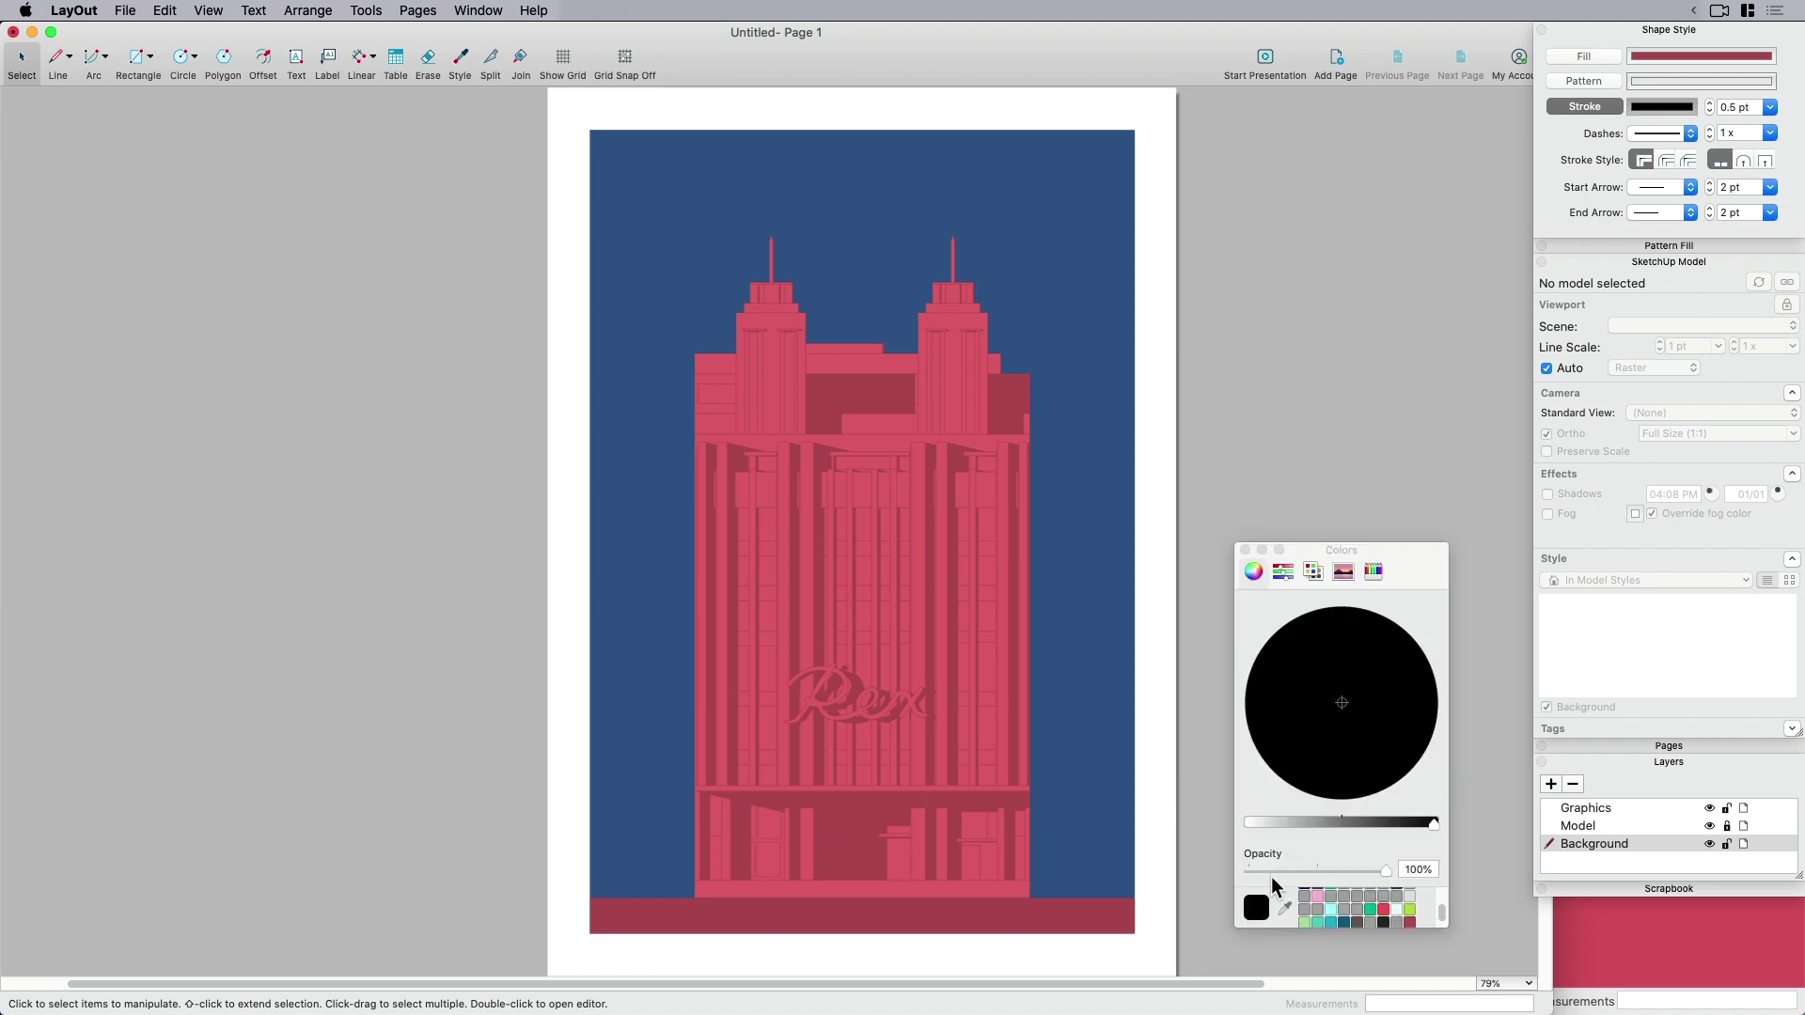
{"action": "left_click", "coordinate": [1284, 907]}
{"action": "left_click", "coordinate": [1133, 908]}
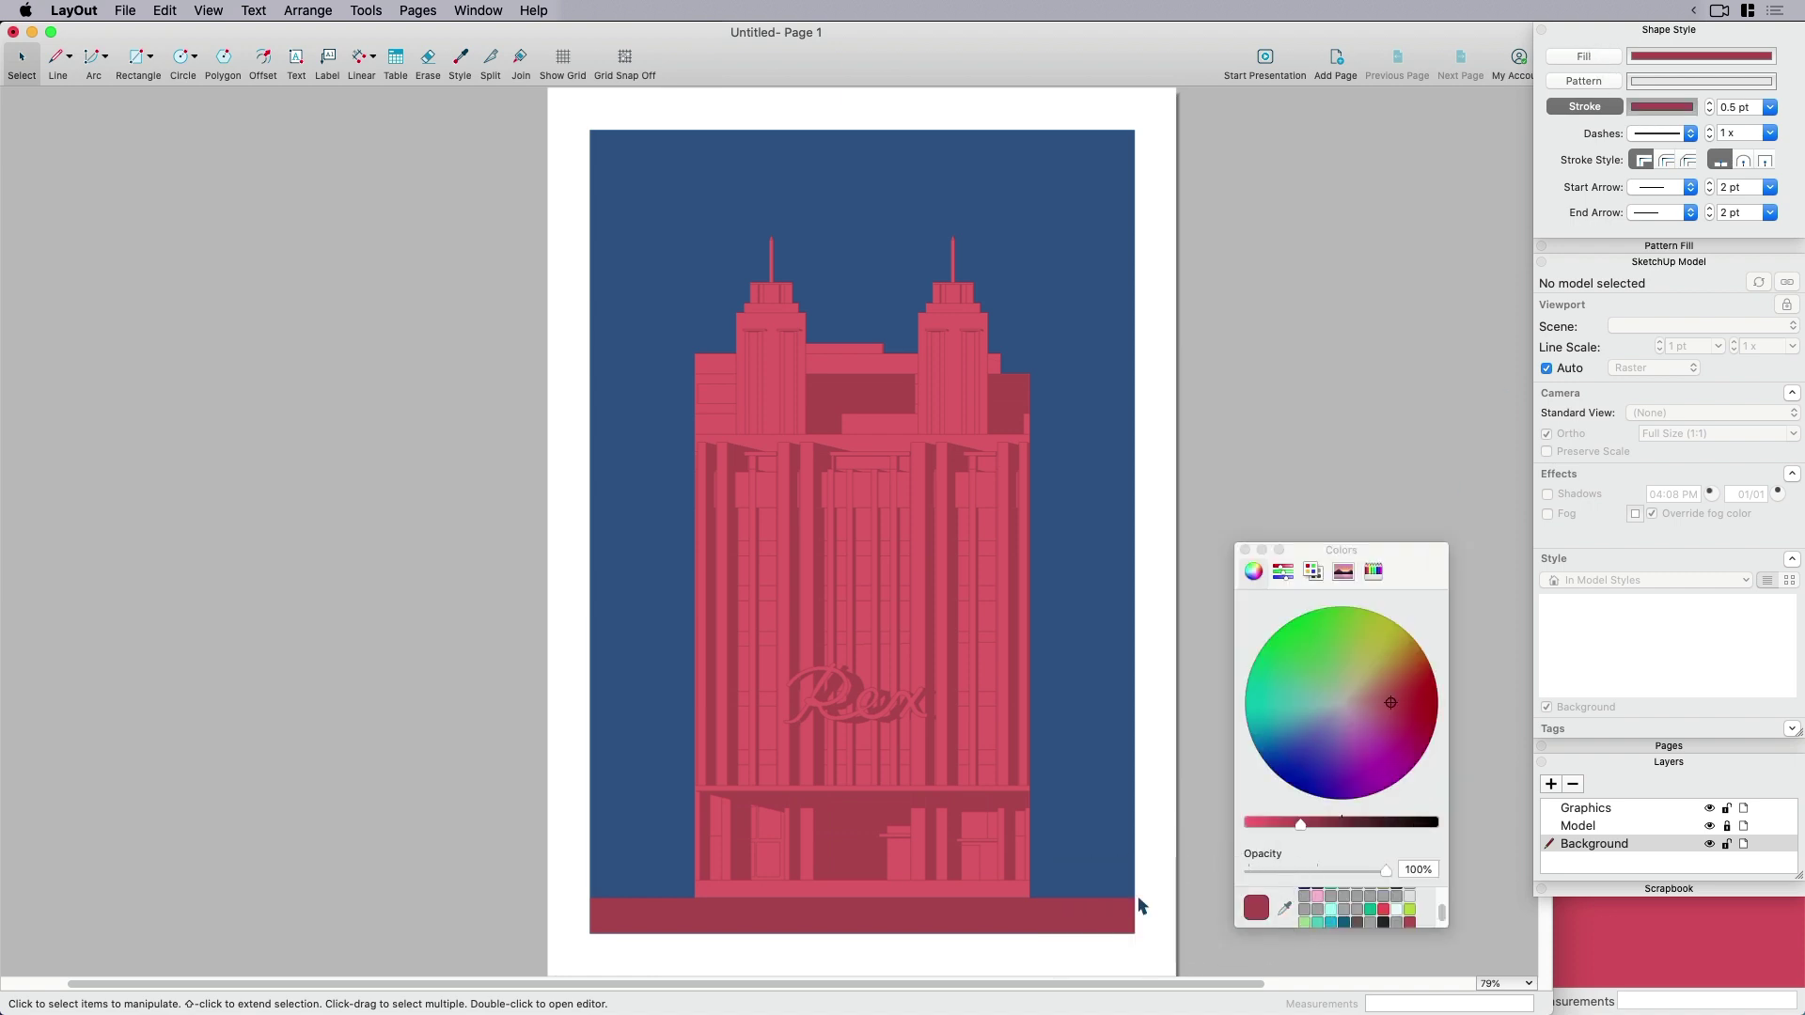
{"action": "left_click", "coordinate": [1333, 824]}
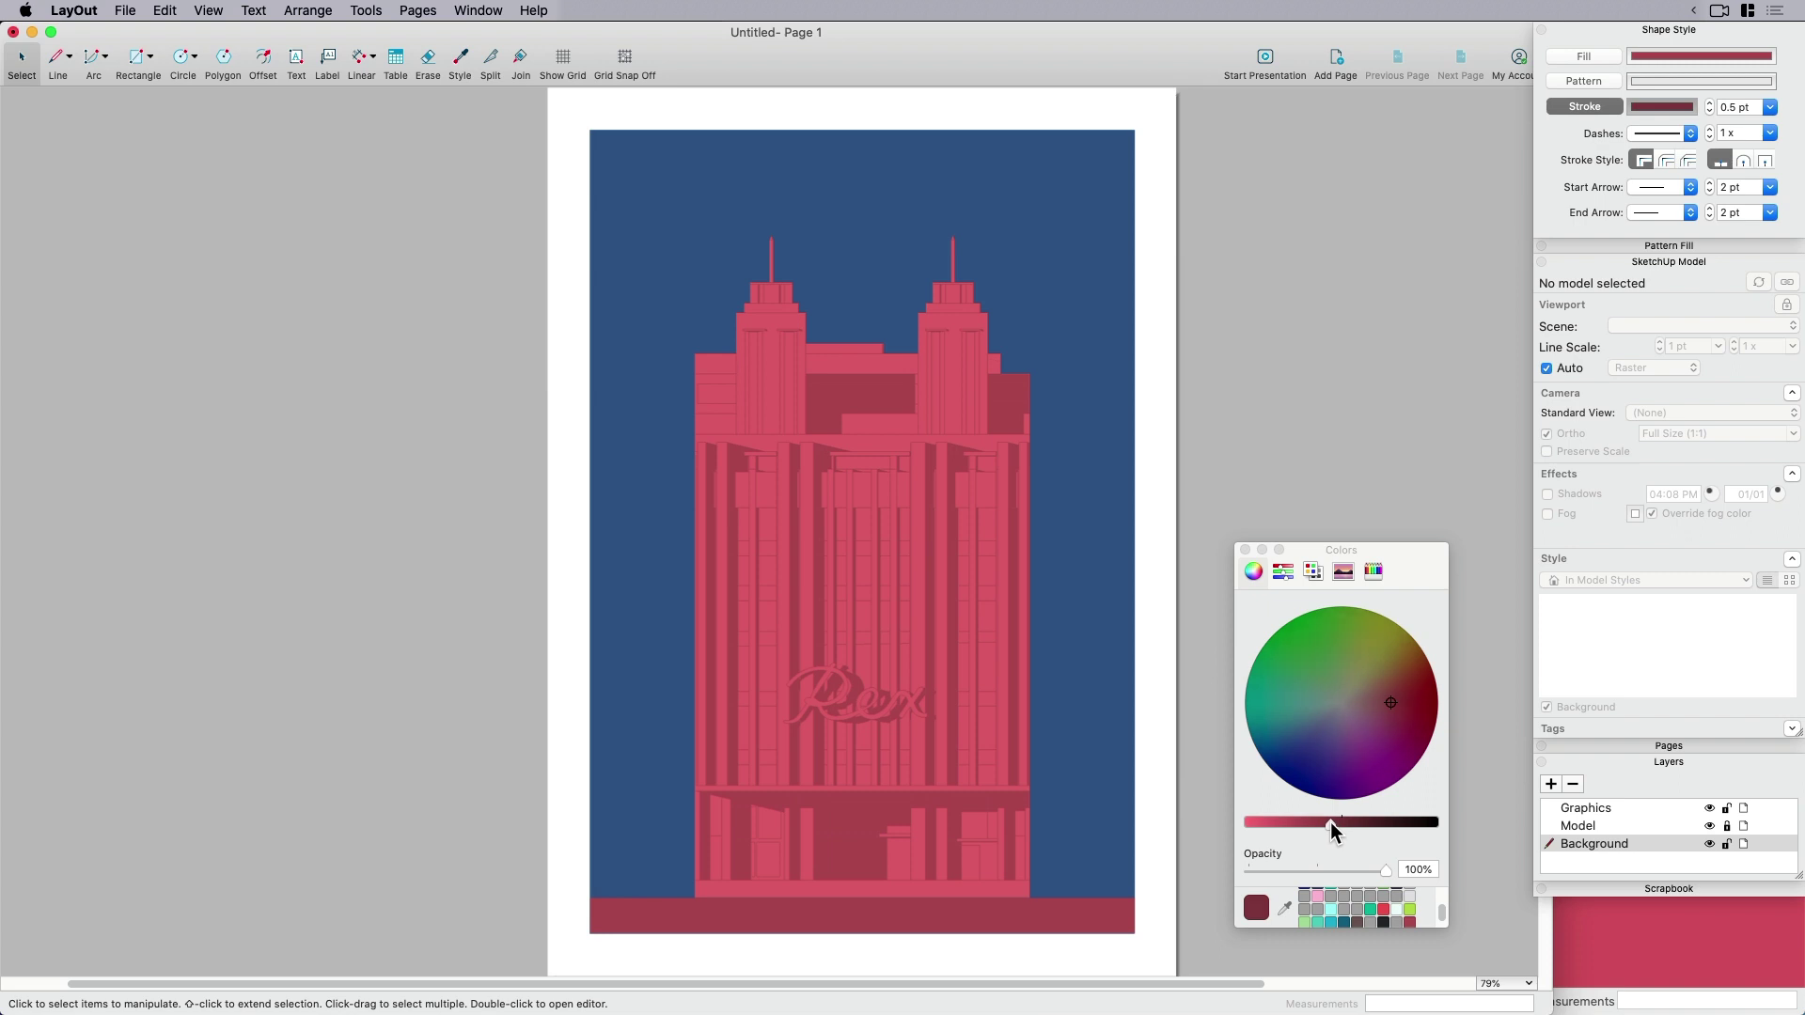
{"action": "left_click", "coordinate": [1244, 550]}
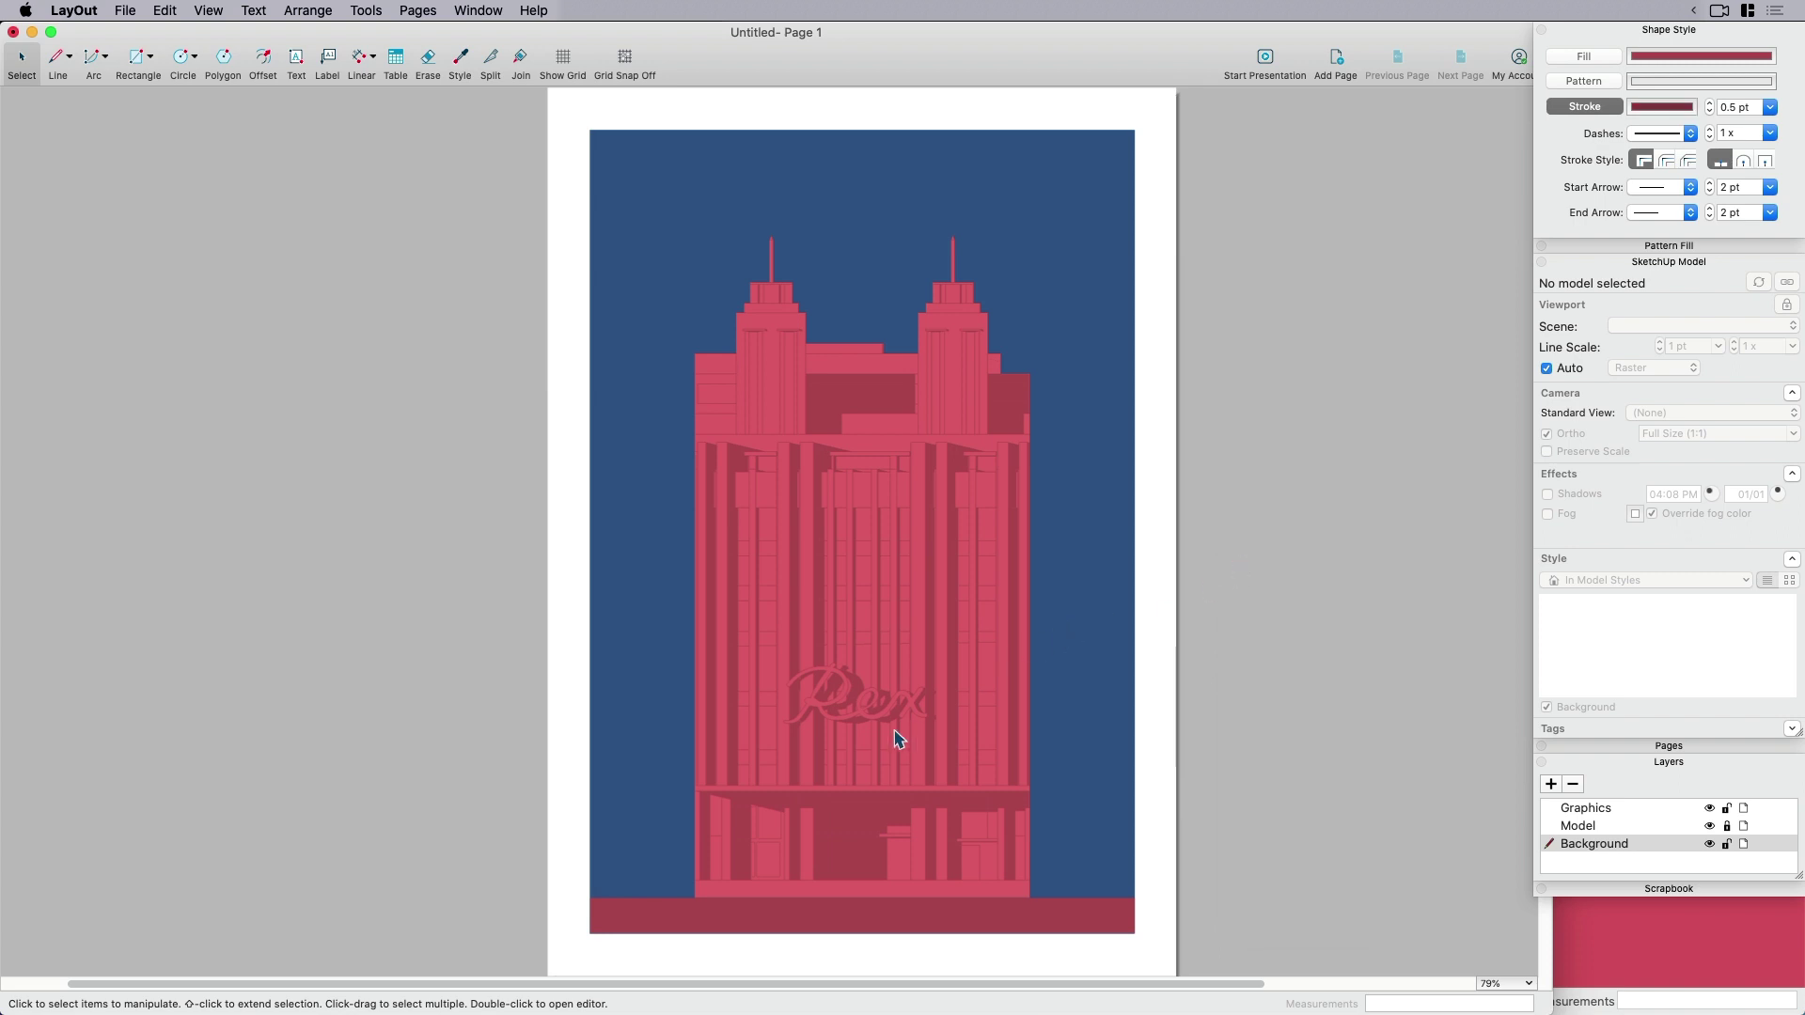
With the Line tool, set the stroke width to 5 pt.
{"action": "key", "text": "l"}
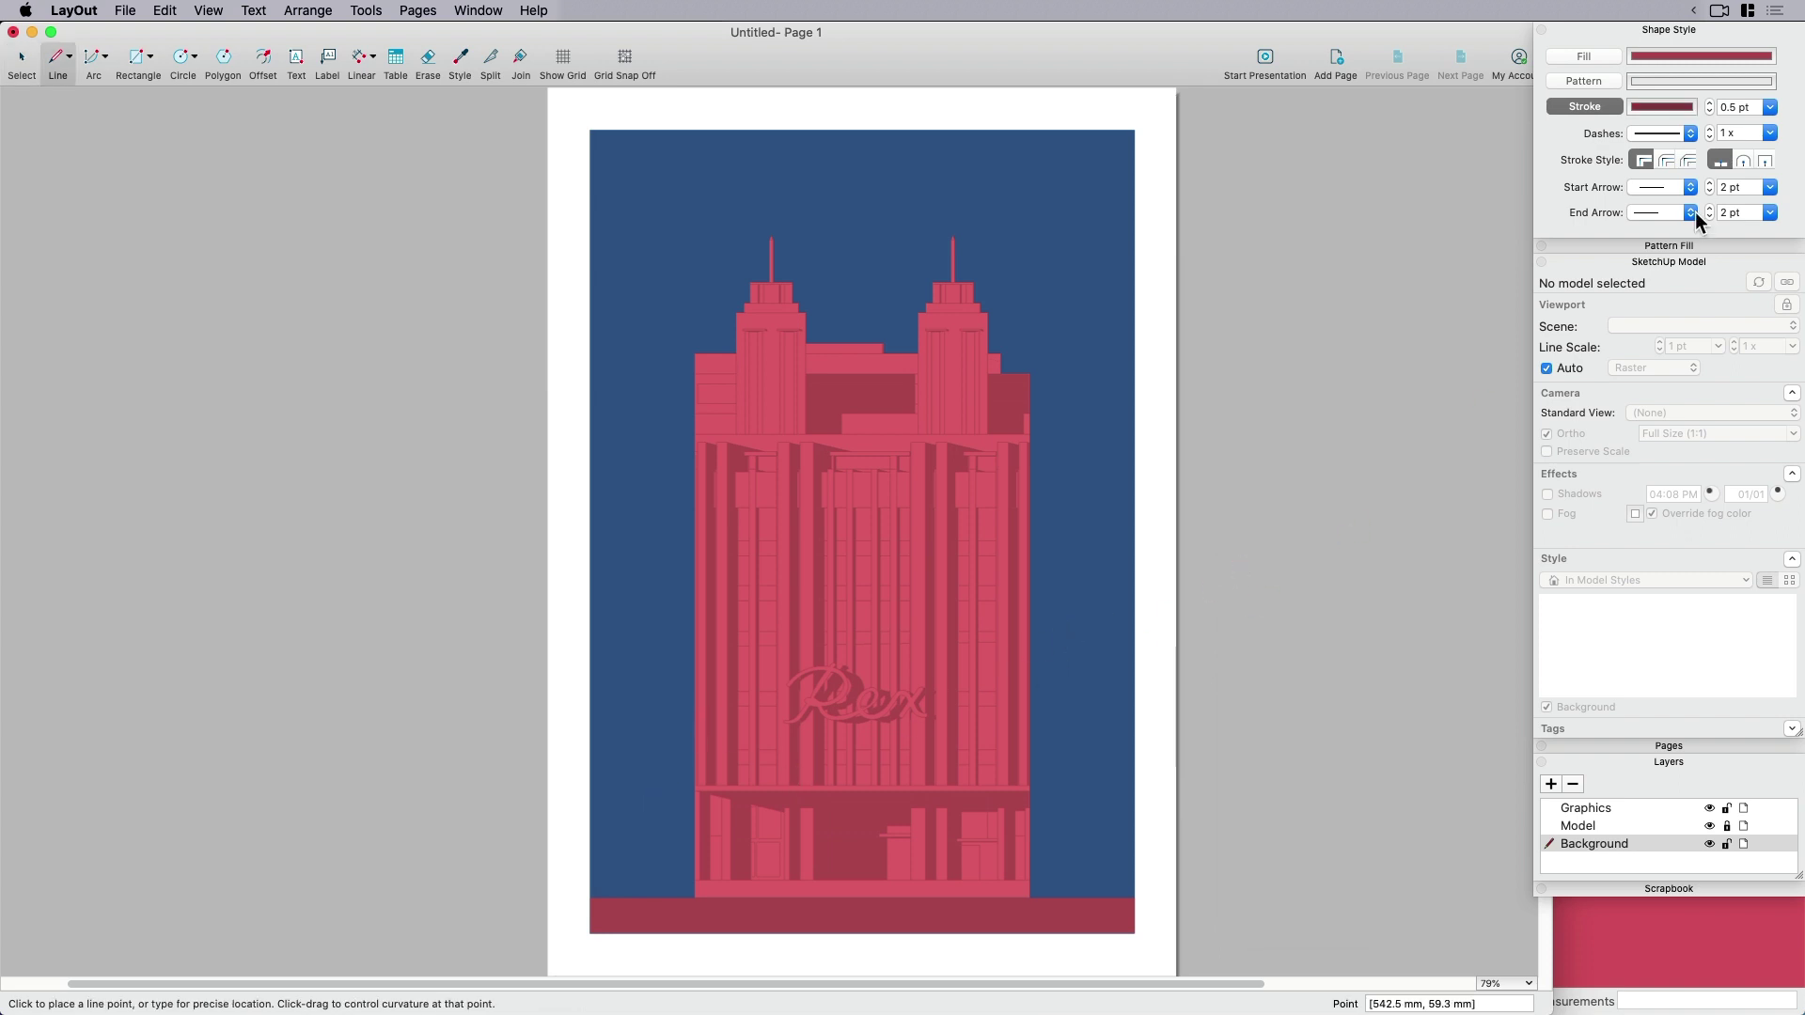
{"action": "left_click", "coordinate": [1743, 107]}
{"action": "type", "text": "50"}
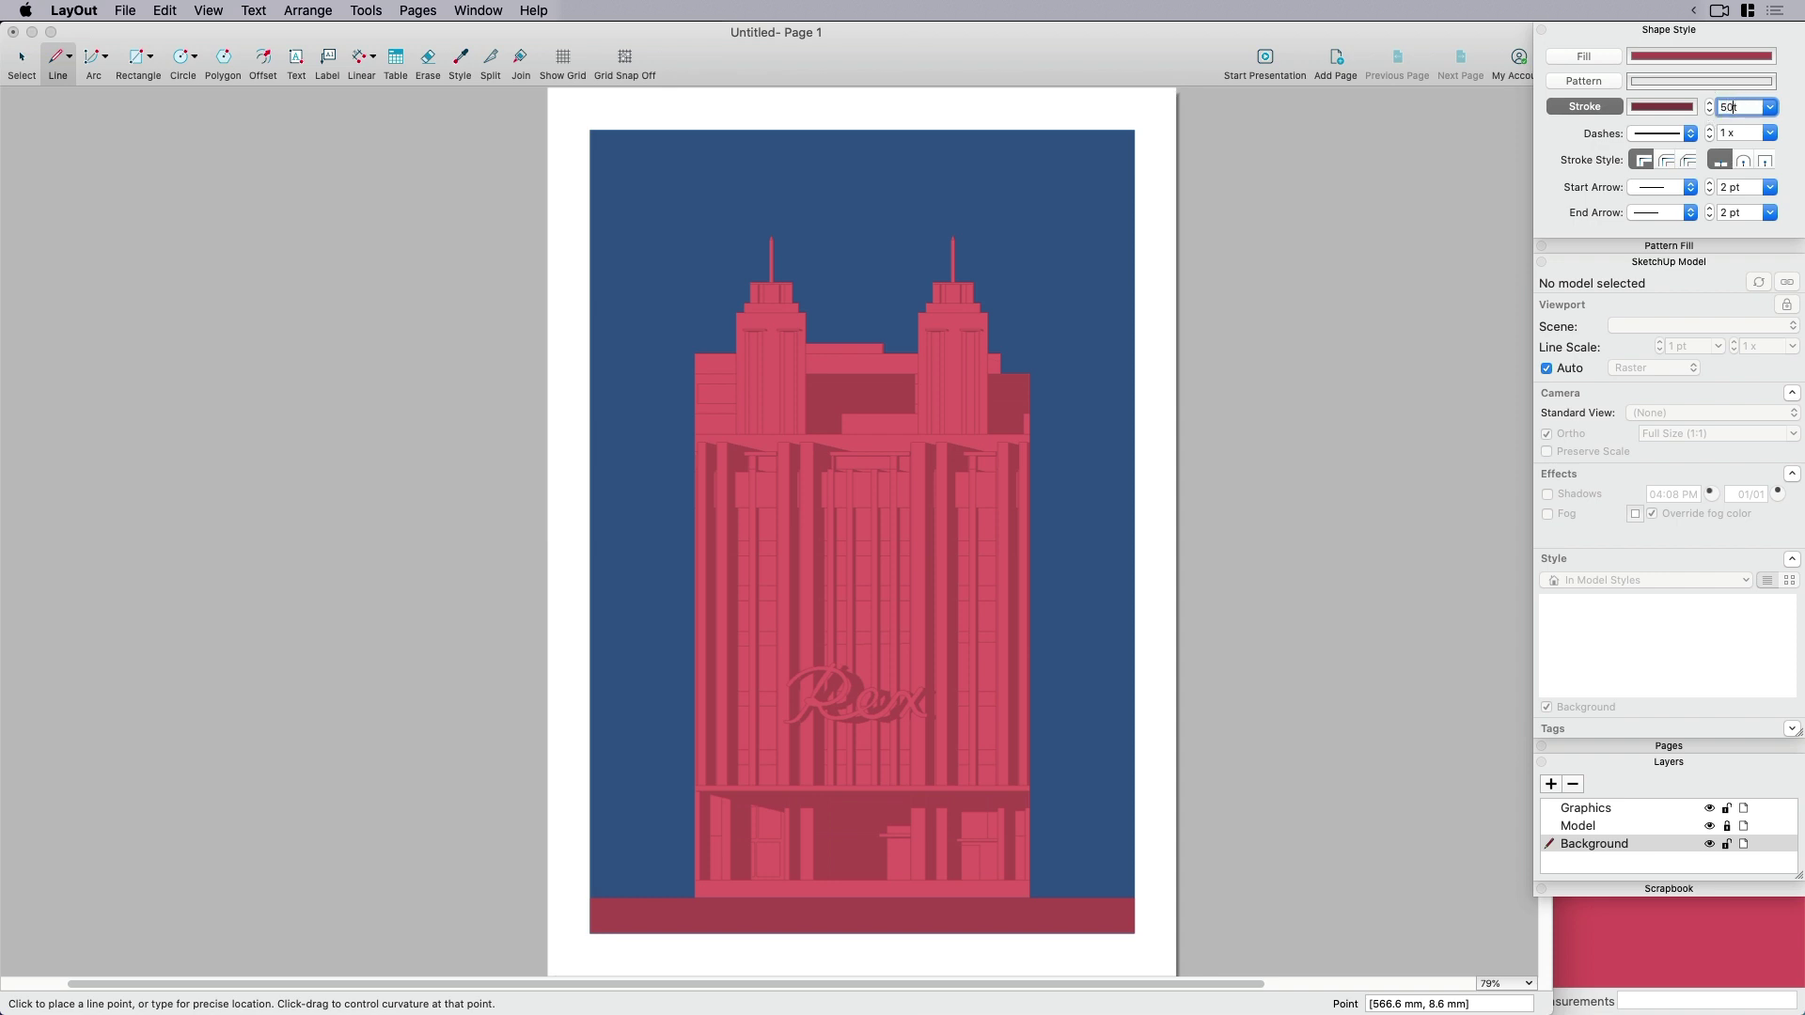
{"action": "key", "text": "Return"}
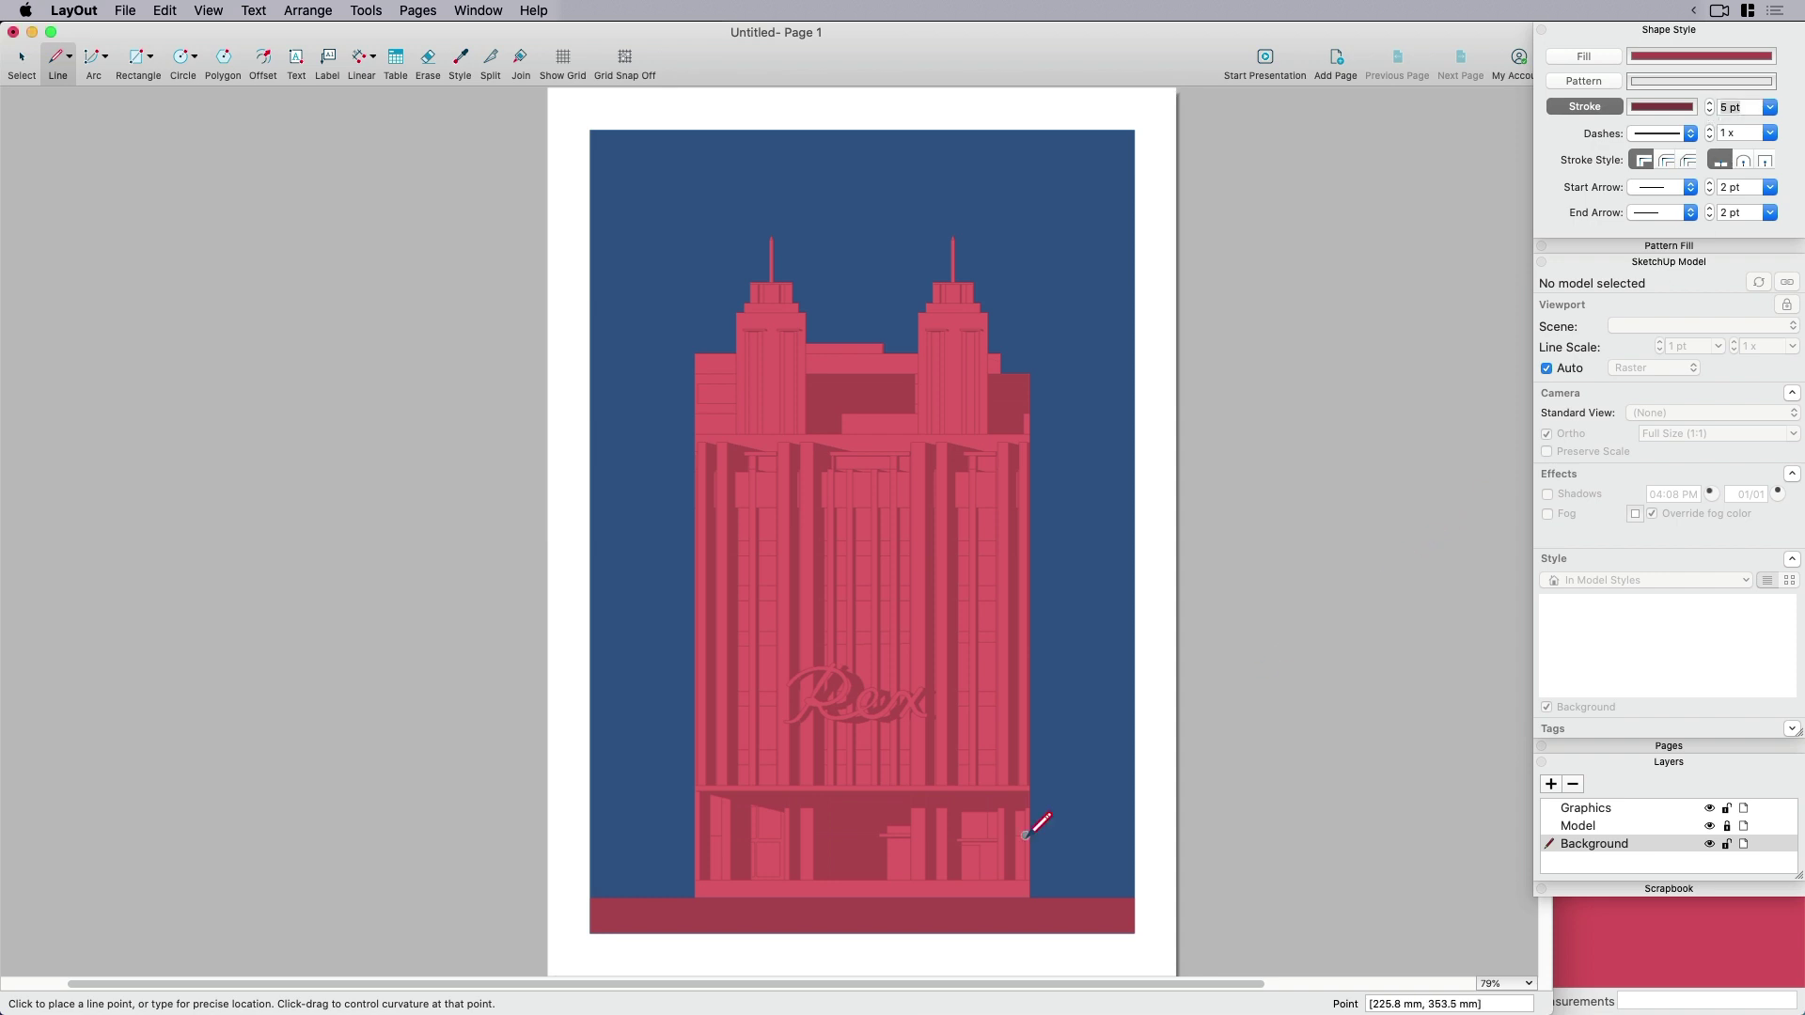
Start the outline at the sky's lower-left, along the base and up the left tower steps.
{"action": "scroll", "coordinate": [625, 926], "scroll_direction": "up", "scroll_amount": 5}
{"action": "left_click", "coordinate": [513, 818]}
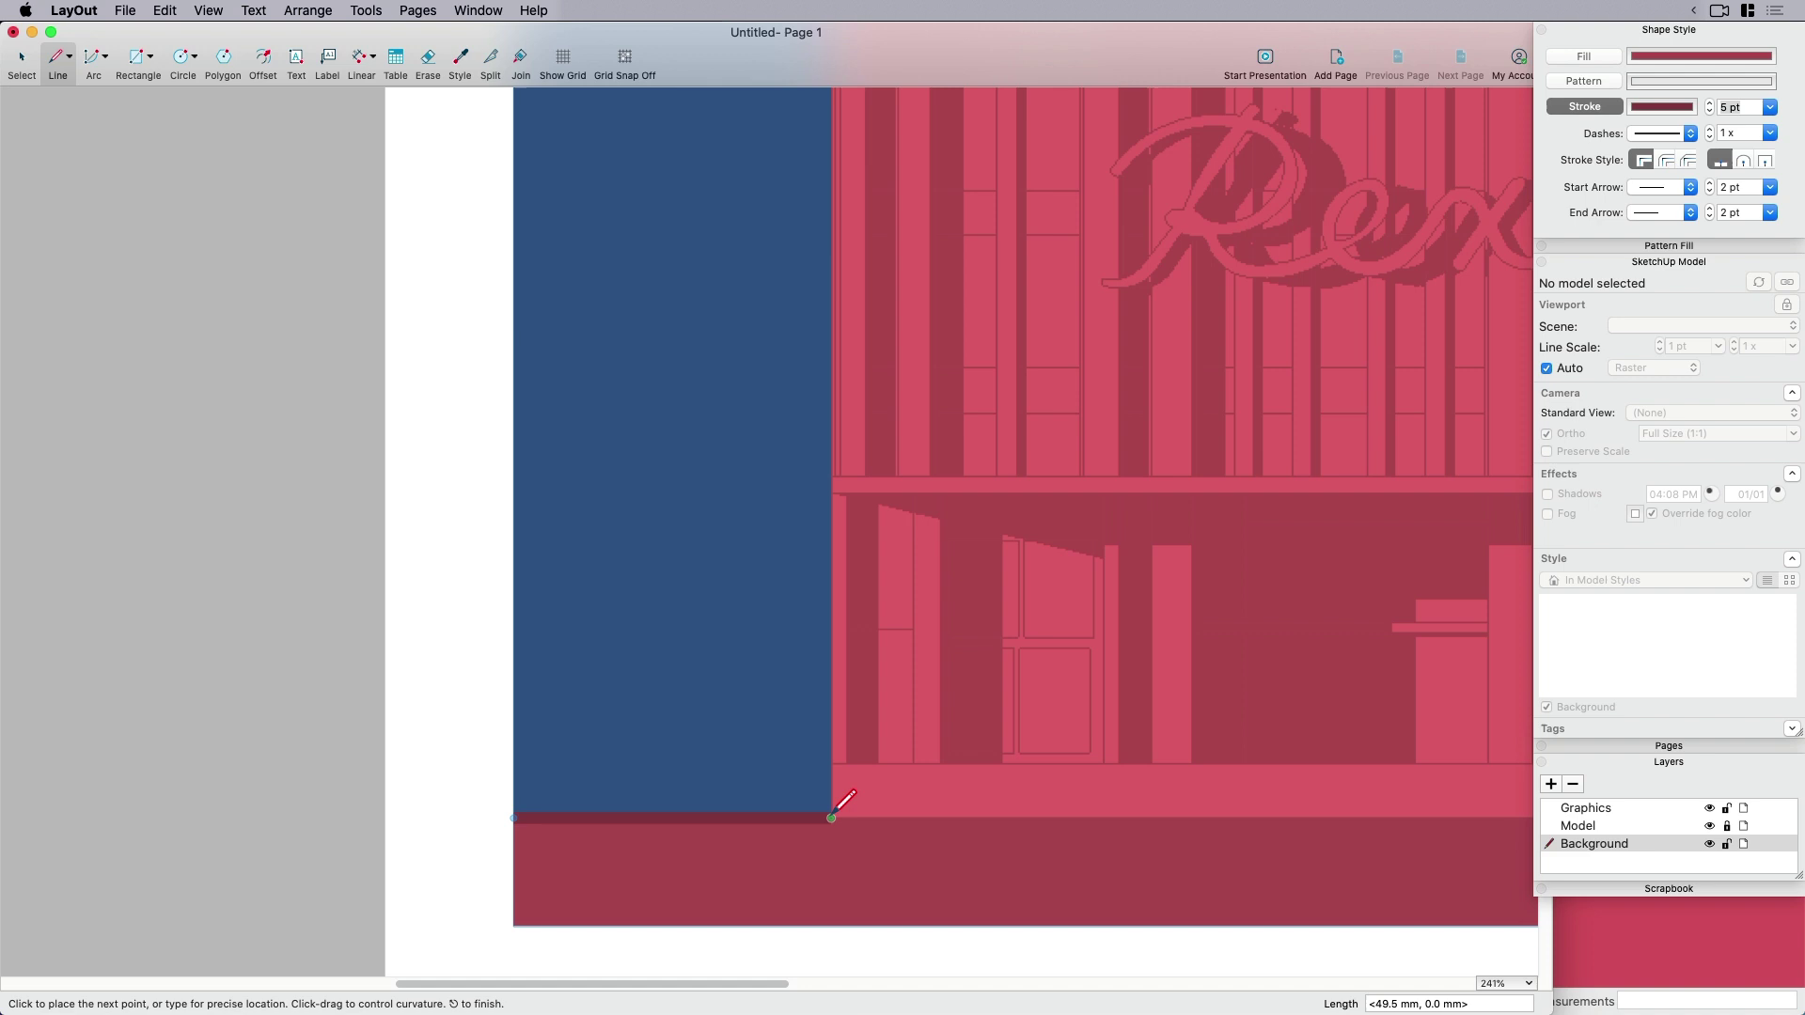
{"action": "left_click", "coordinate": [831, 818]}
{"action": "middle_click_drag", "start_coordinate": [818, 189], "coordinate": [777, 777]}
{"action": "left_click", "coordinate": [771, 315]}
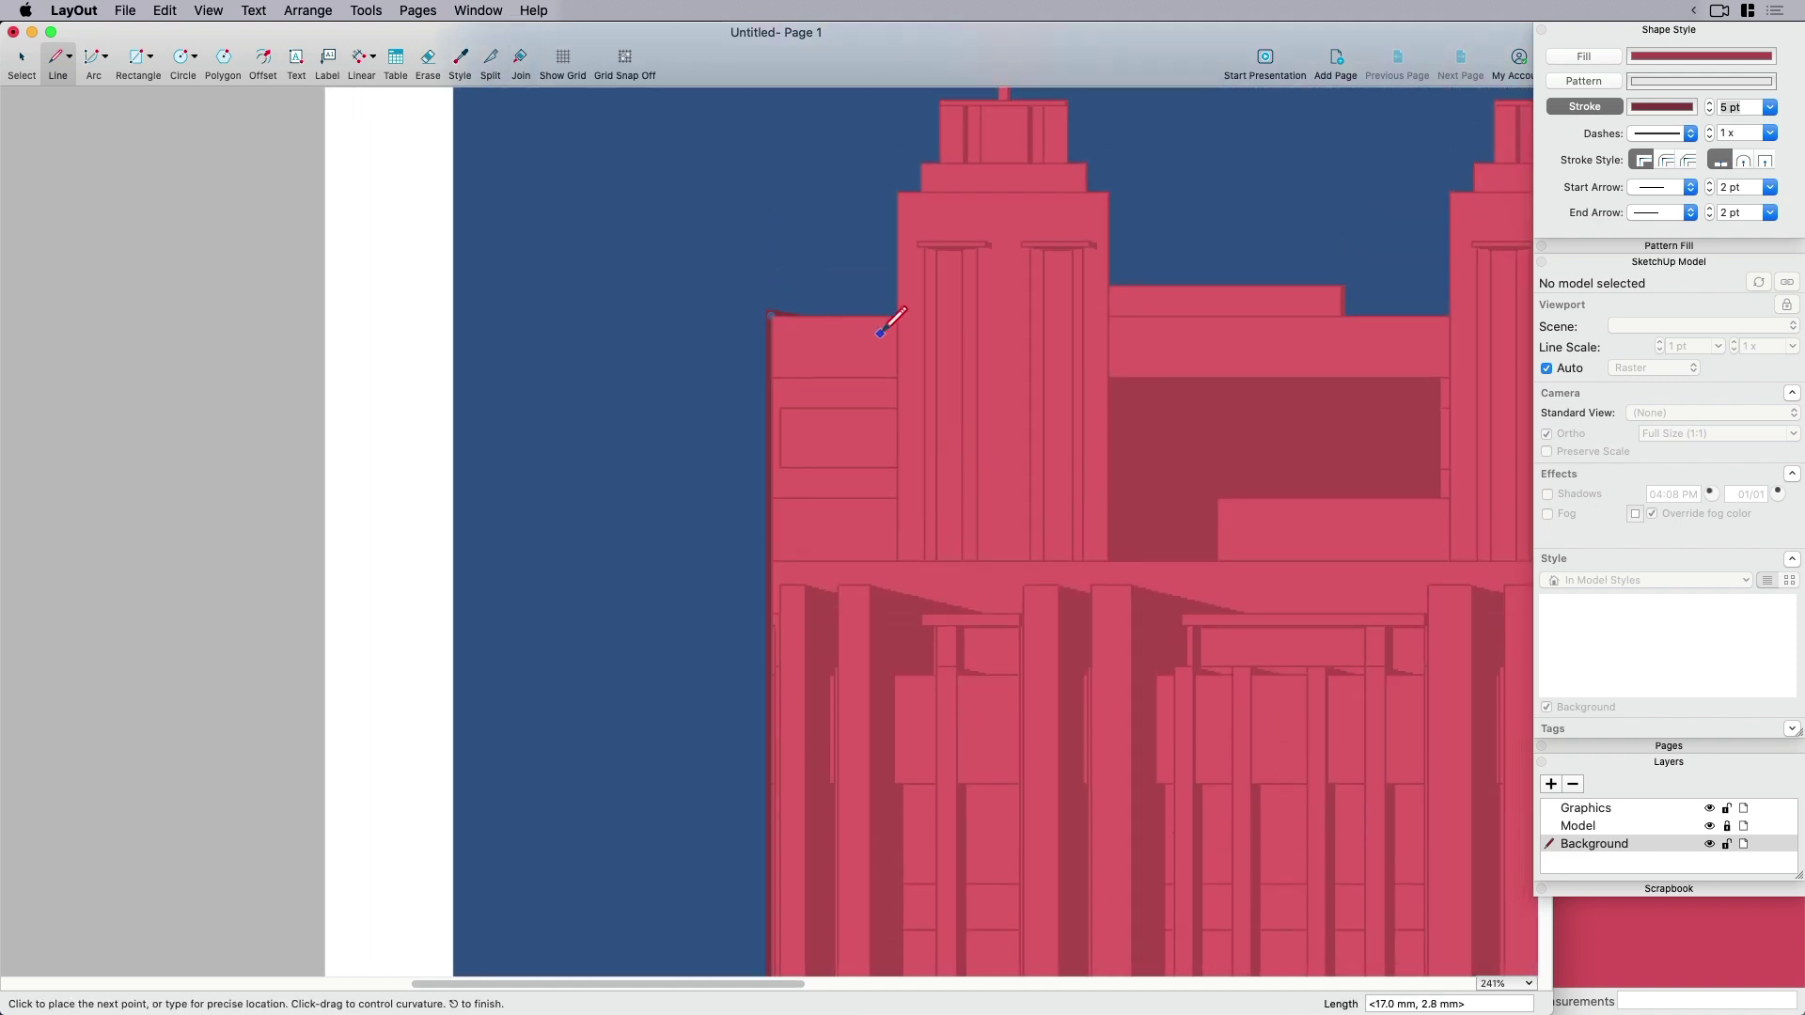
{"action": "left_click", "coordinate": [898, 315]}
{"action": "left_click", "coordinate": [899, 192]}
{"action": "left_click", "coordinate": [920, 192]}
{"action": "left_click", "coordinate": [920, 163]}
{"action": "left_click", "coordinate": [941, 163]}
{"action": "middle_click_drag", "start_coordinate": [947, 91], "coordinate": [881, 286]}
Trace around the left spire and down the stepped tower side to the roof corner.
{"action": "left_click", "coordinate": [875, 295]}
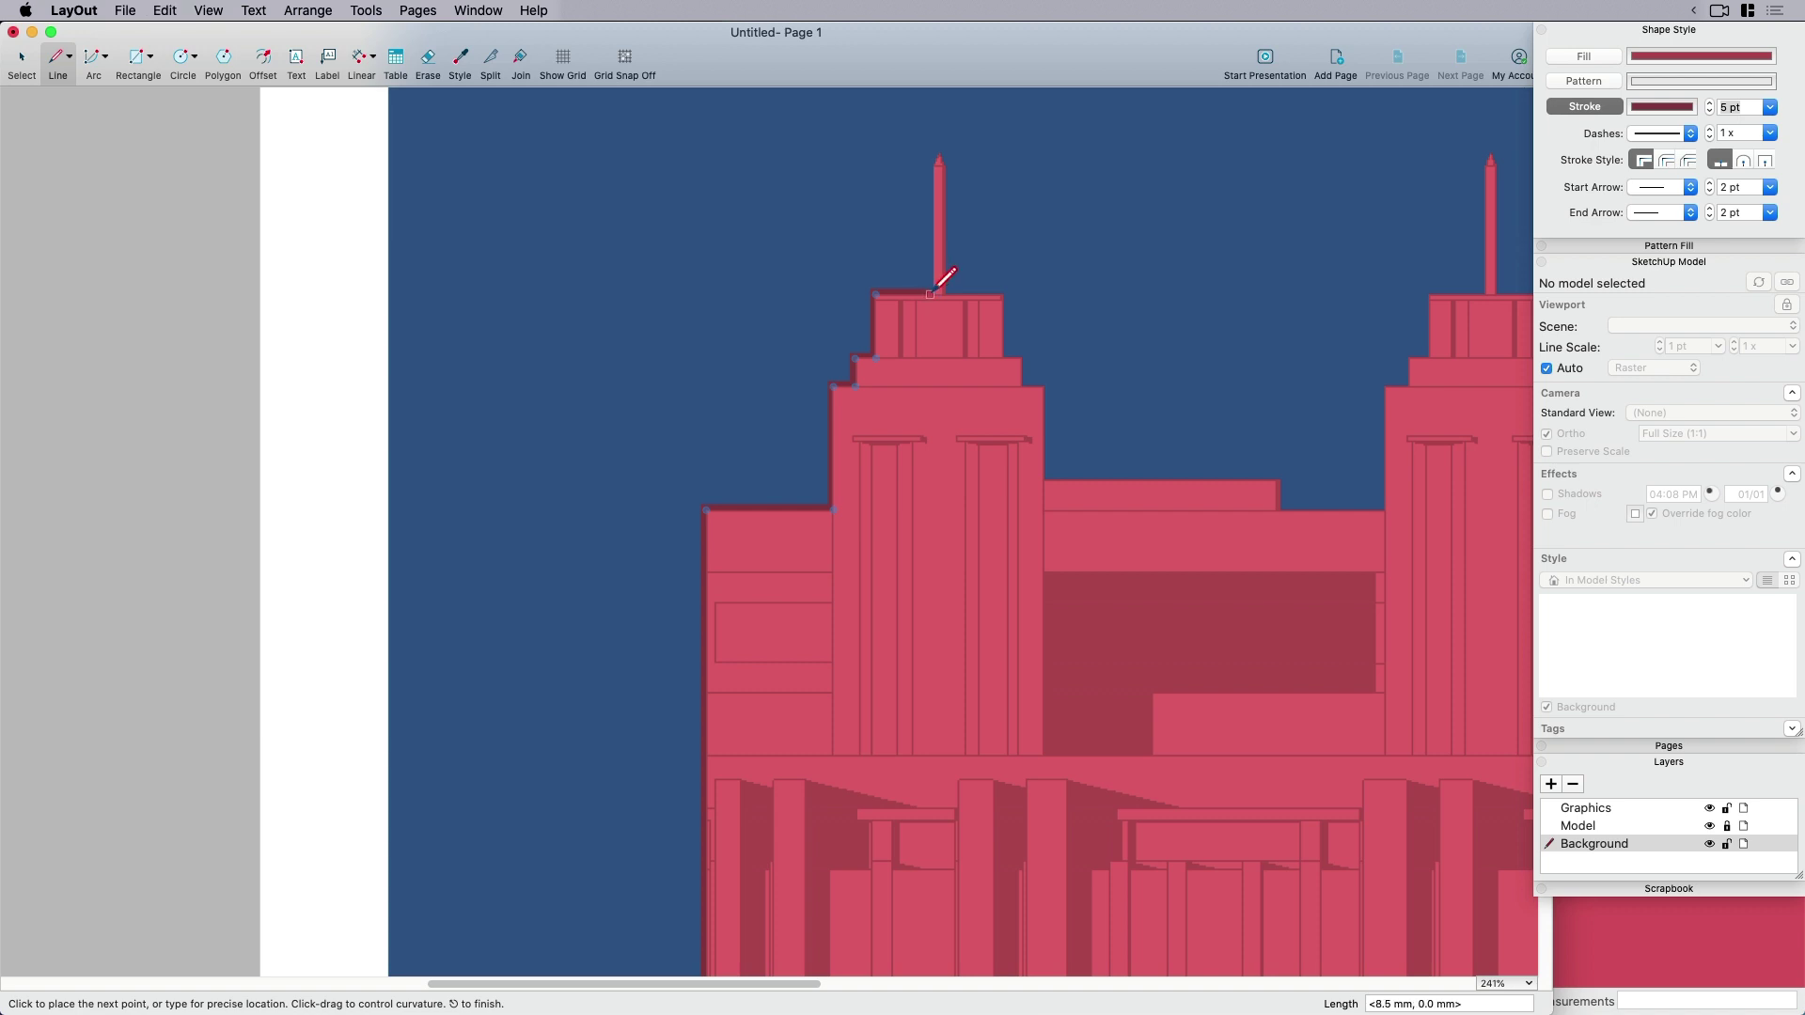
{"action": "left_click", "coordinate": [930, 294]}
{"action": "left_click", "coordinate": [932, 166]}
{"action": "left_click", "coordinate": [1002, 294]}
{"action": "left_click", "coordinate": [1002, 358]}
{"action": "left_click", "coordinate": [1021, 358]}
{"action": "left_click", "coordinate": [1022, 385]}
{"action": "left_click", "coordinate": [1045, 385]}
{"action": "left_click", "coordinate": [1046, 481]}
{"action": "left_click", "coordinate": [1276, 481]}
{"action": "left_click", "coordinate": [1276, 510]}
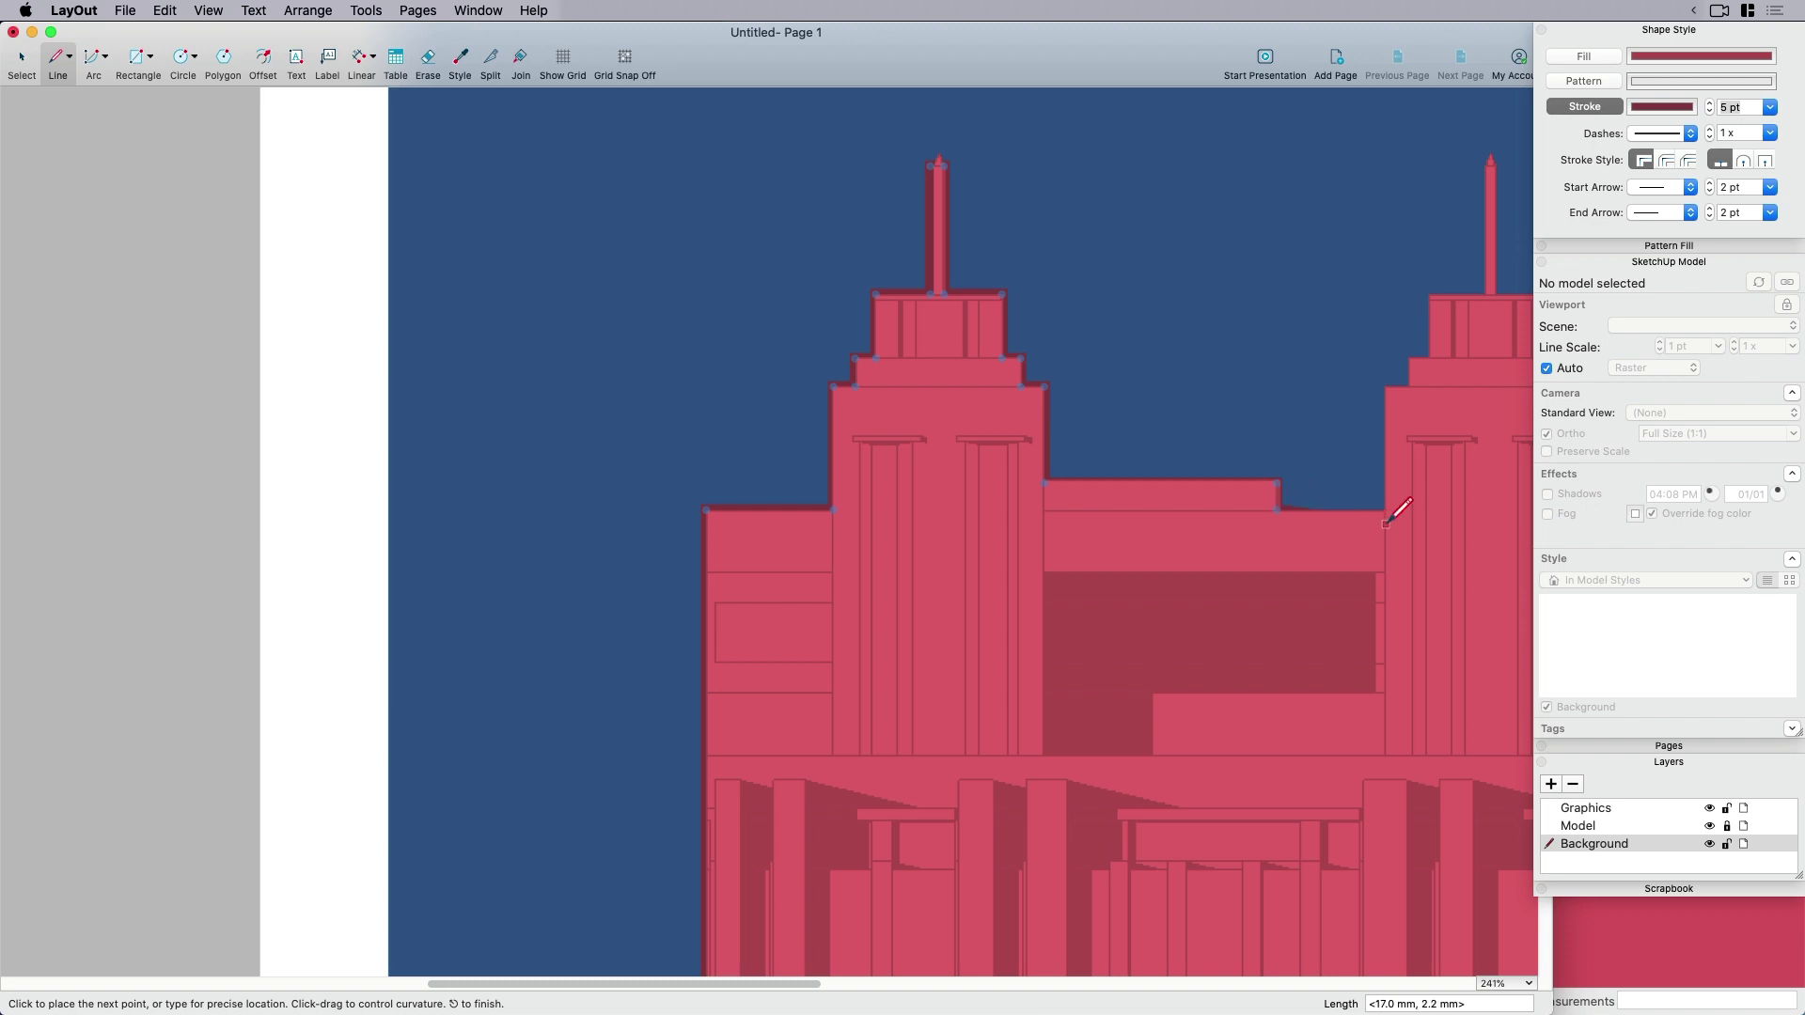
Trace along the roofline and up the right tower's stepped edge to the spire base.
{"action": "middle_click_drag", "start_coordinate": [1394, 508], "coordinate": [1140, 499]}
{"action": "left_click", "coordinate": [1383, 511]}
{"action": "left_click", "coordinate": [1127, 387]}
{"action": "left_click", "coordinate": [1149, 388]}
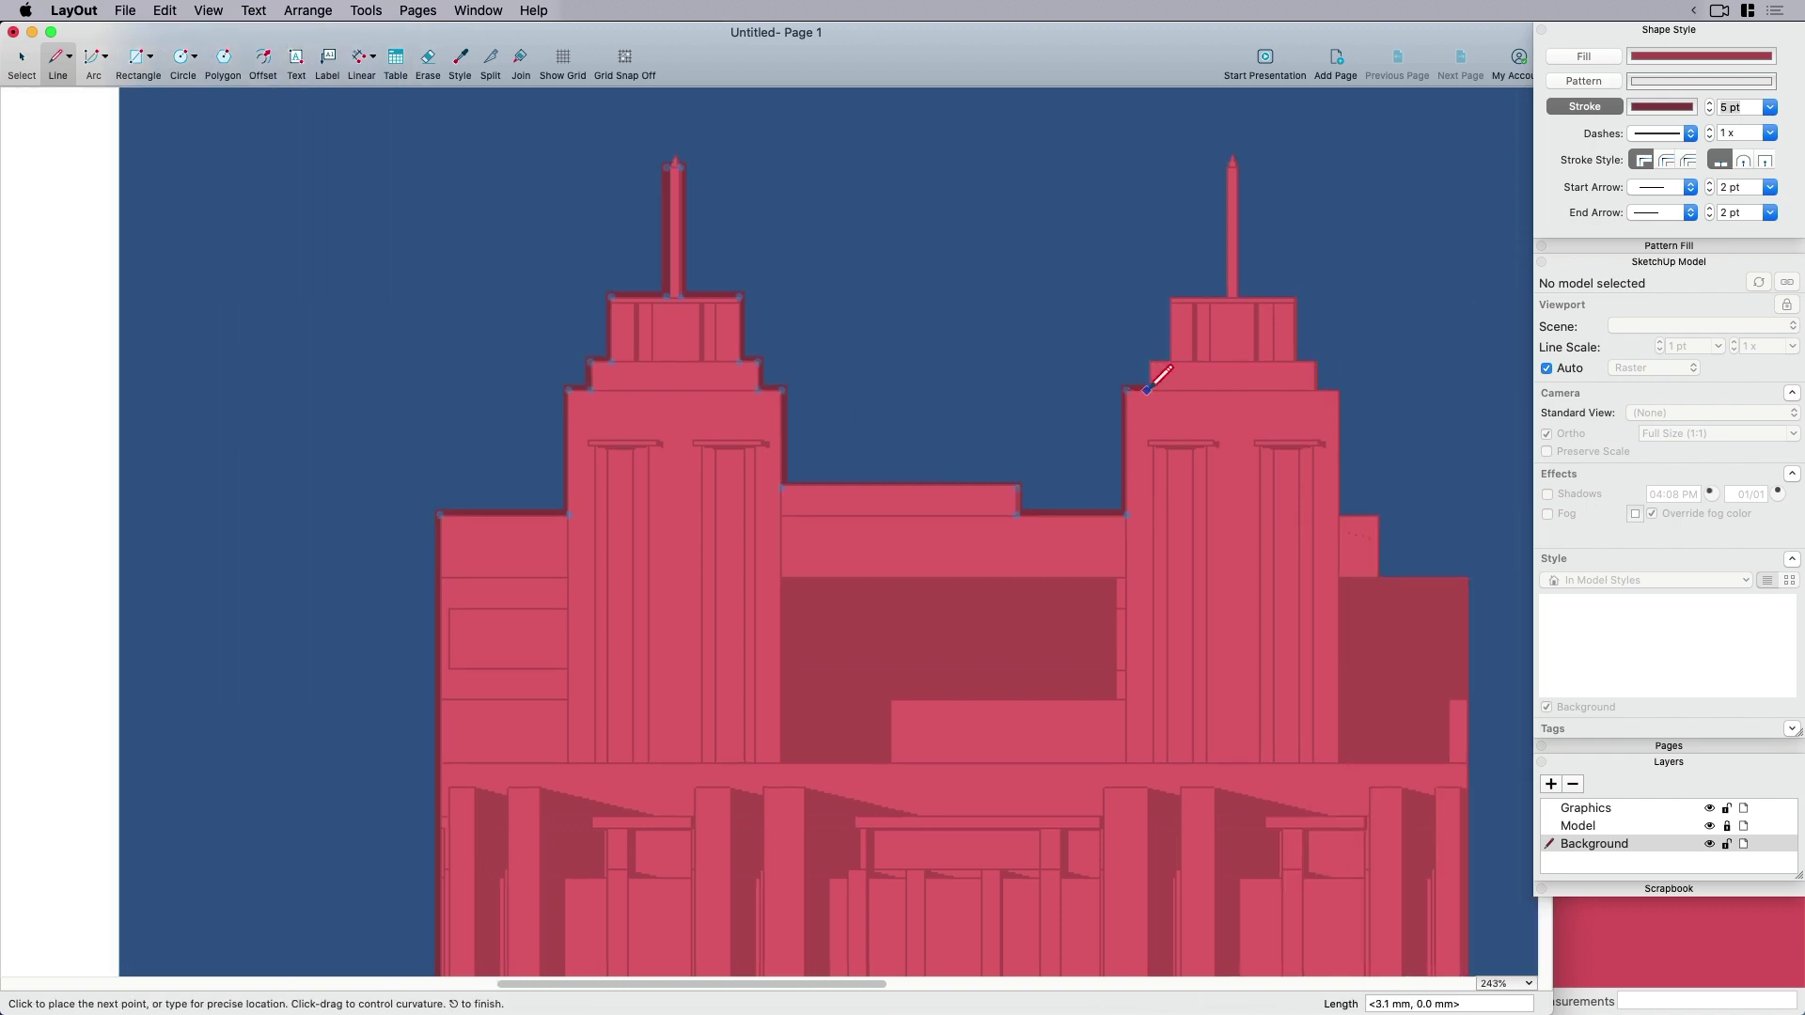
{"action": "left_click", "coordinate": [1149, 361]}
{"action": "left_click", "coordinate": [1170, 361]}
{"action": "left_click", "coordinate": [1170, 297]}
{"action": "left_click", "coordinate": [1223, 297]}
Trace around the right spire and down the tower's ledges.
{"action": "left_click", "coordinate": [1223, 166]}
{"action": "left_click", "coordinate": [1241, 167]}
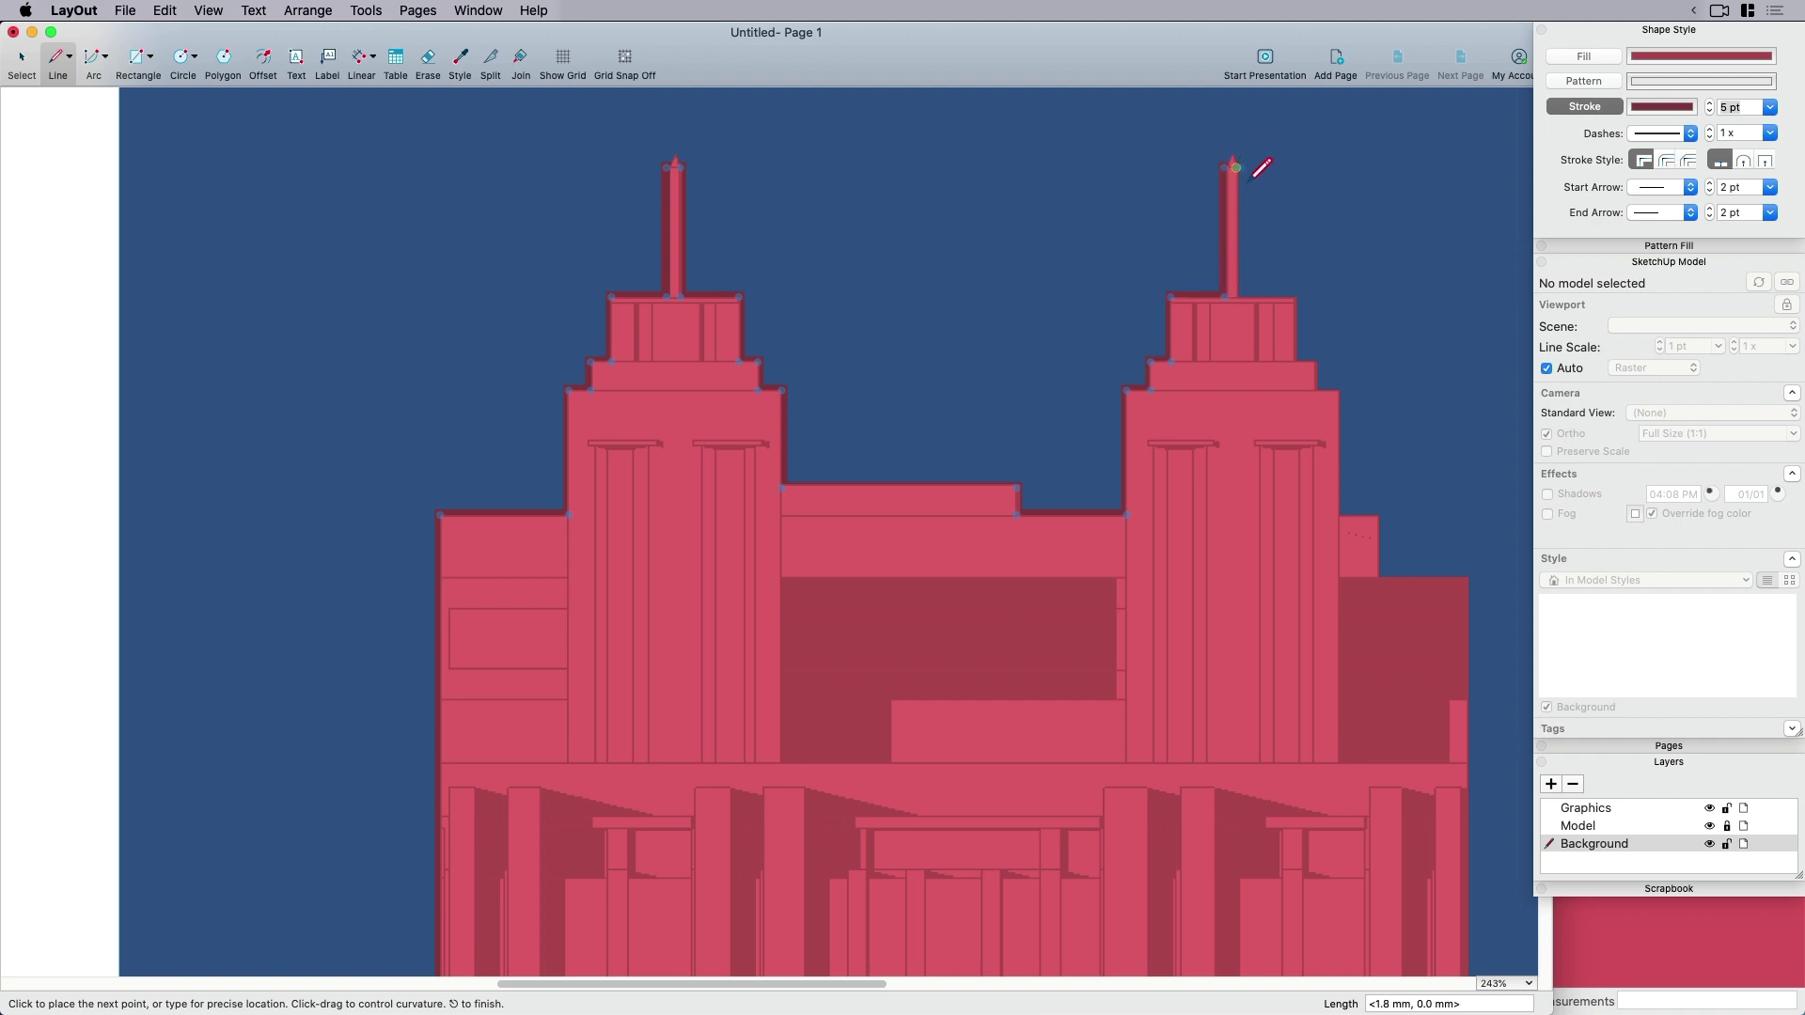
{"action": "left_click", "coordinate": [1241, 297]}
{"action": "left_click", "coordinate": [1295, 297]}
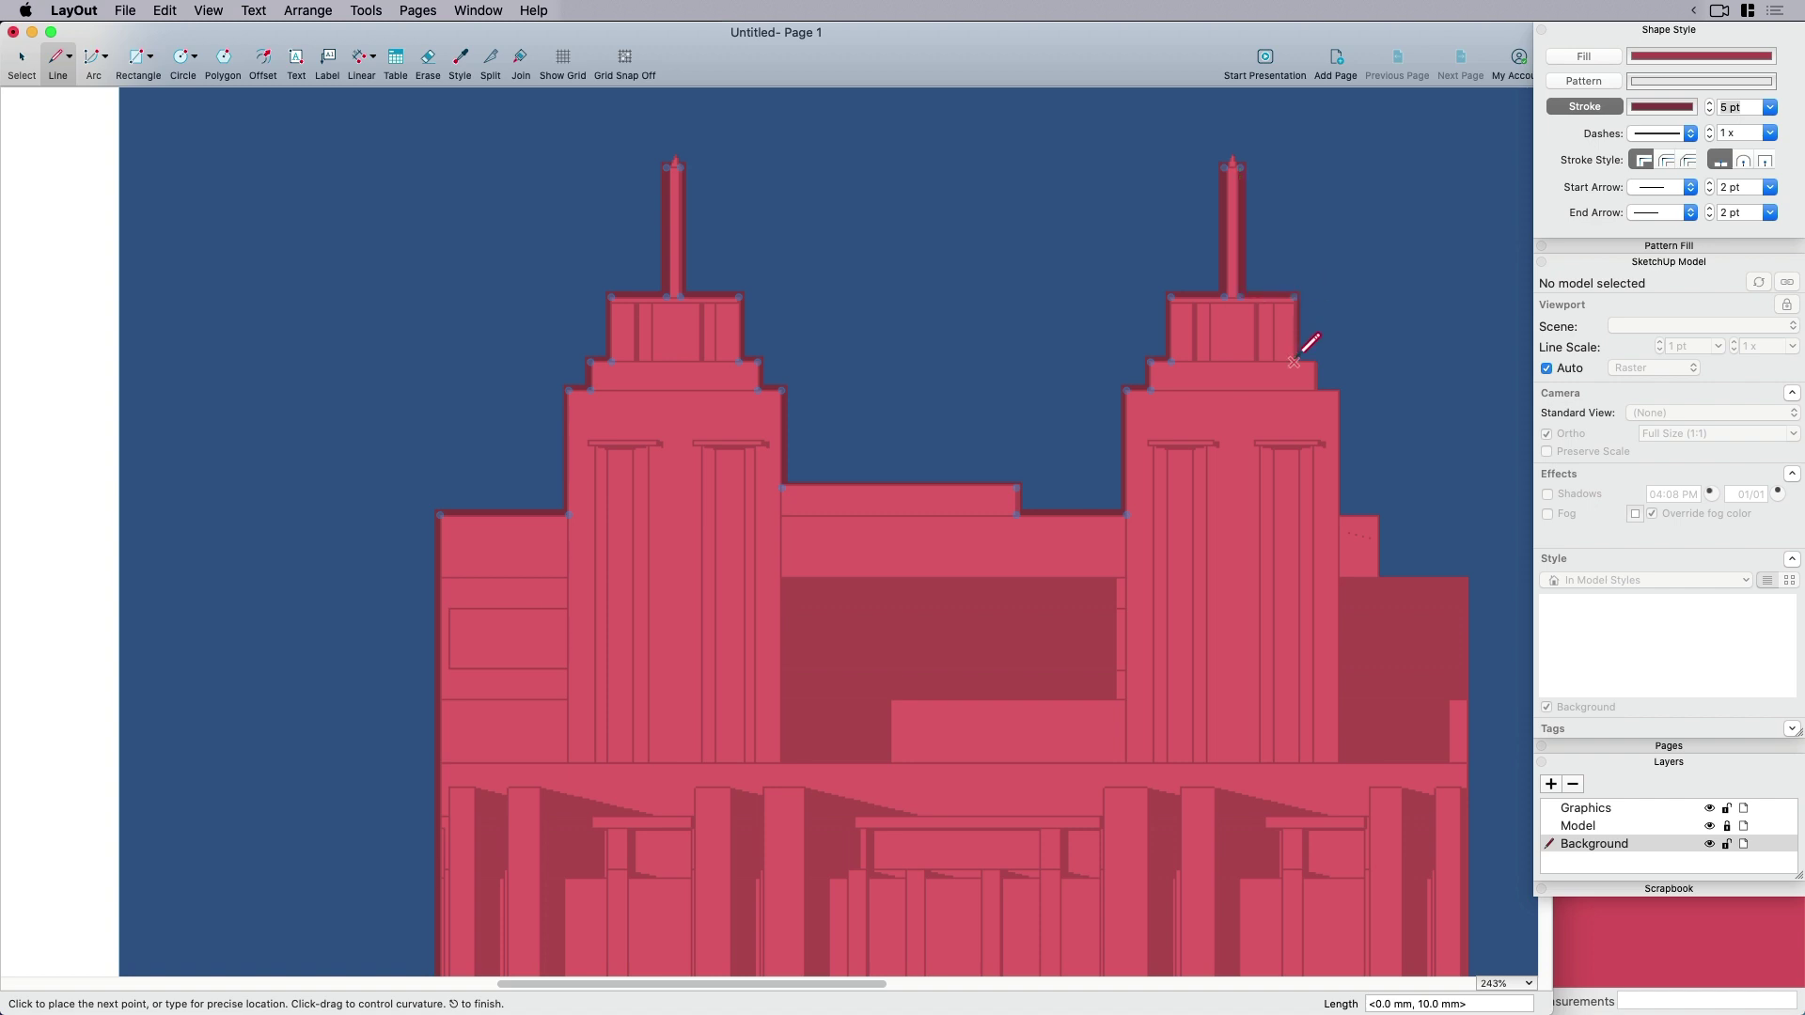
{"action": "left_click", "coordinate": [1294, 362]}
{"action": "left_click", "coordinate": [1316, 389]}
{"action": "left_click", "coordinate": [1378, 515]}
Trace down the building's right side to the ground and finish the outline.
{"action": "left_click", "coordinate": [1378, 578]}
{"action": "middle_click_drag", "start_coordinate": [1378, 578], "coordinate": [1112, 457]}
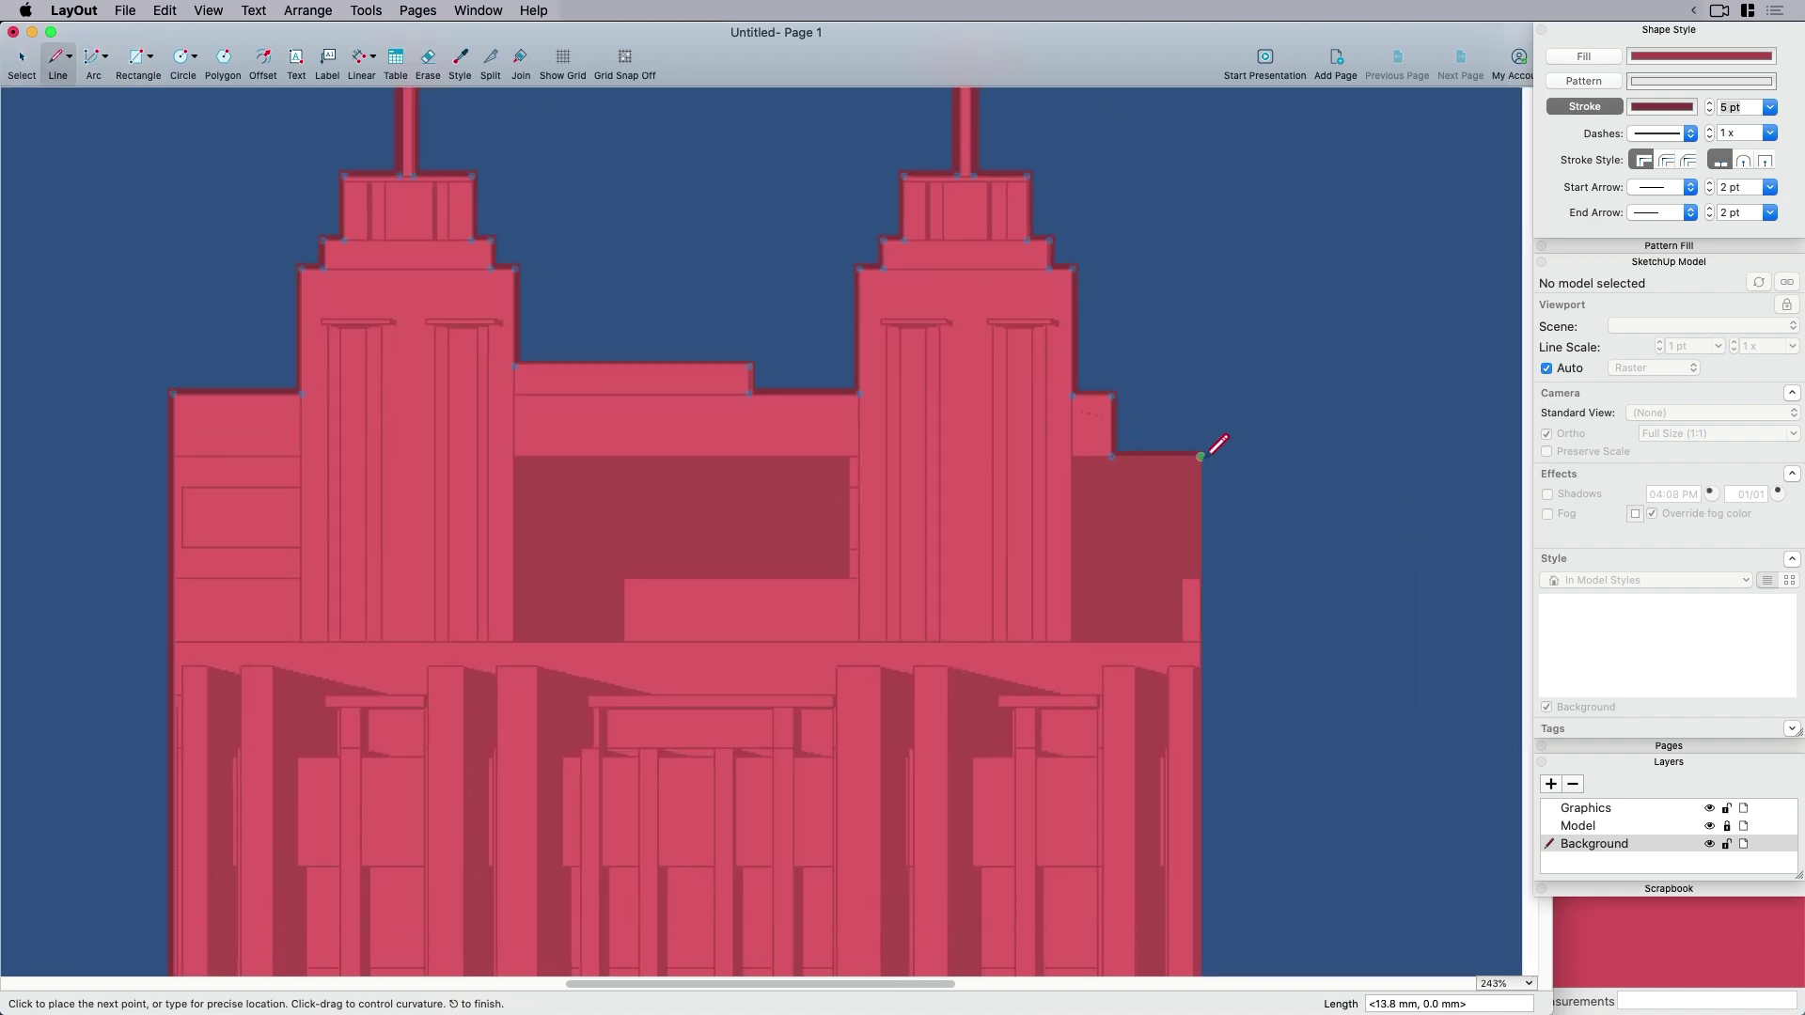
{"action": "scroll", "coordinate": [1200, 564], "scroll_direction": "down", "scroll_amount": 10}
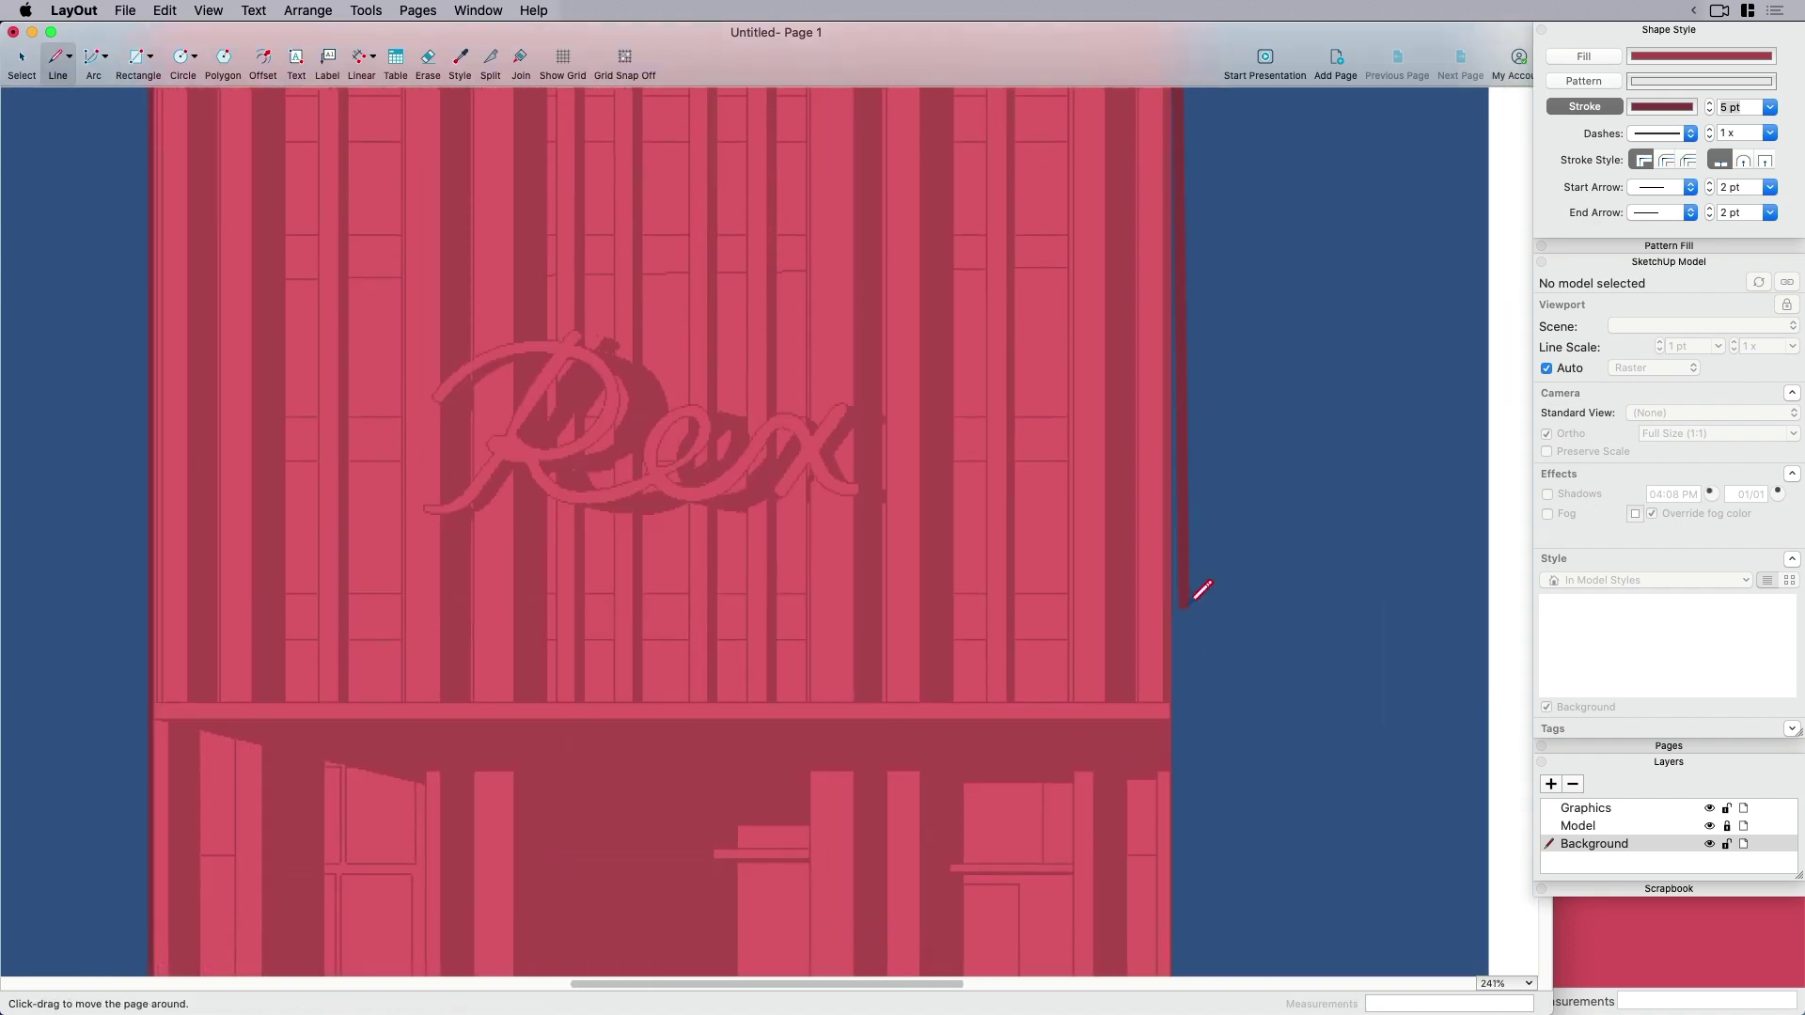
{"action": "scroll", "coordinate": [1201, 591], "scroll_direction": "down", "scroll_amount": 5}
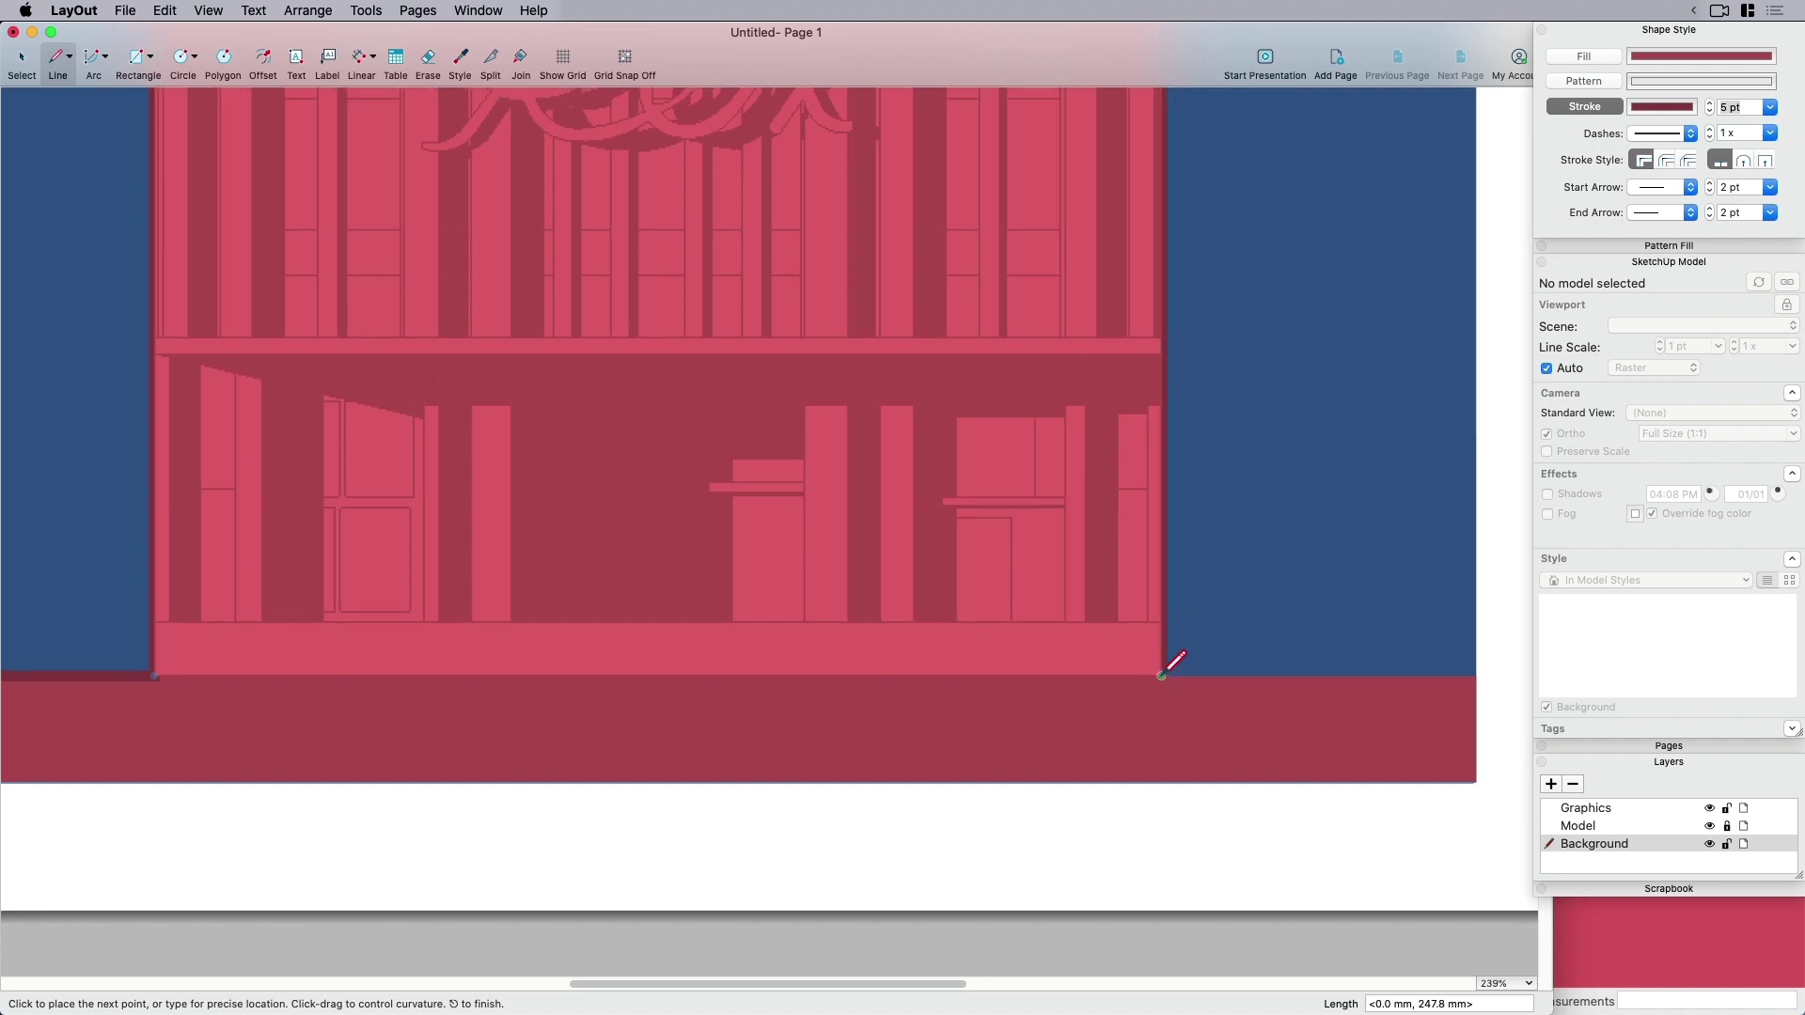
{"action": "key", "text": "space"}
{"action": "scroll", "coordinate": [1213, 667], "scroll_direction": "down", "scroll_amount": 2}
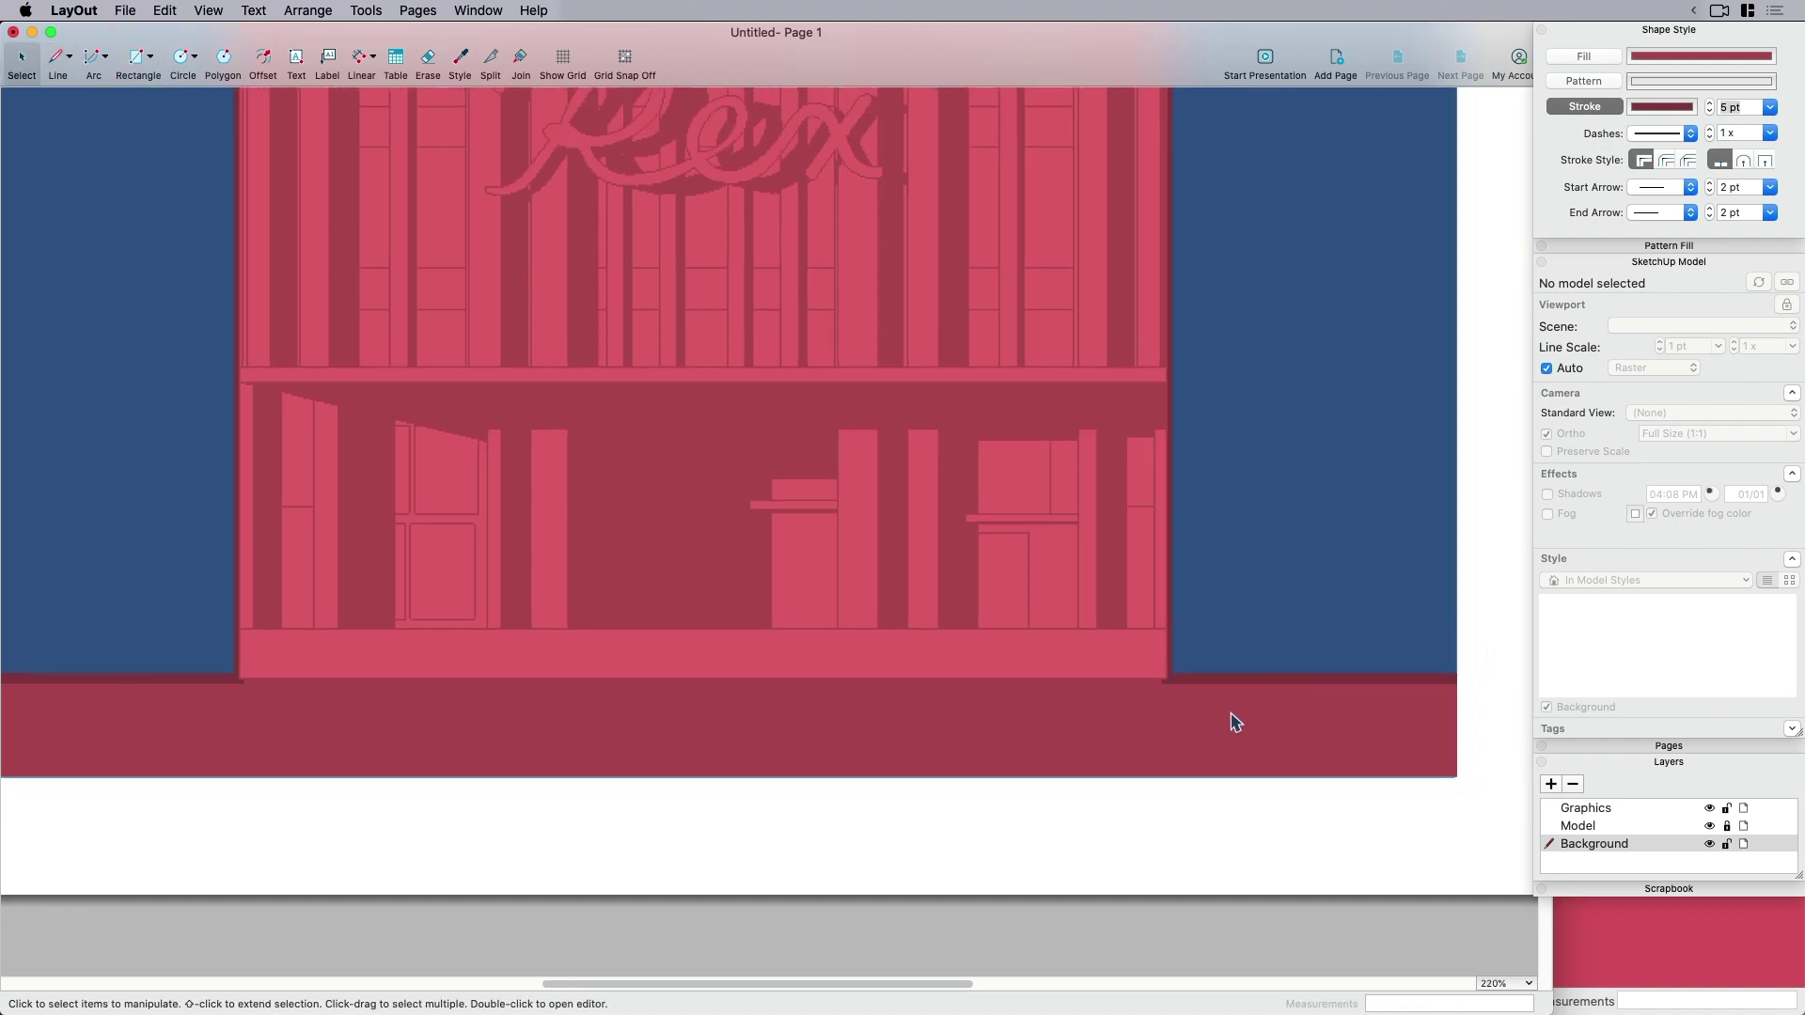
Move the traced building outline onto the Graphics layer.
{"action": "scroll", "coordinate": [1234, 722], "scroll_direction": "down", "scroll_amount": 10}
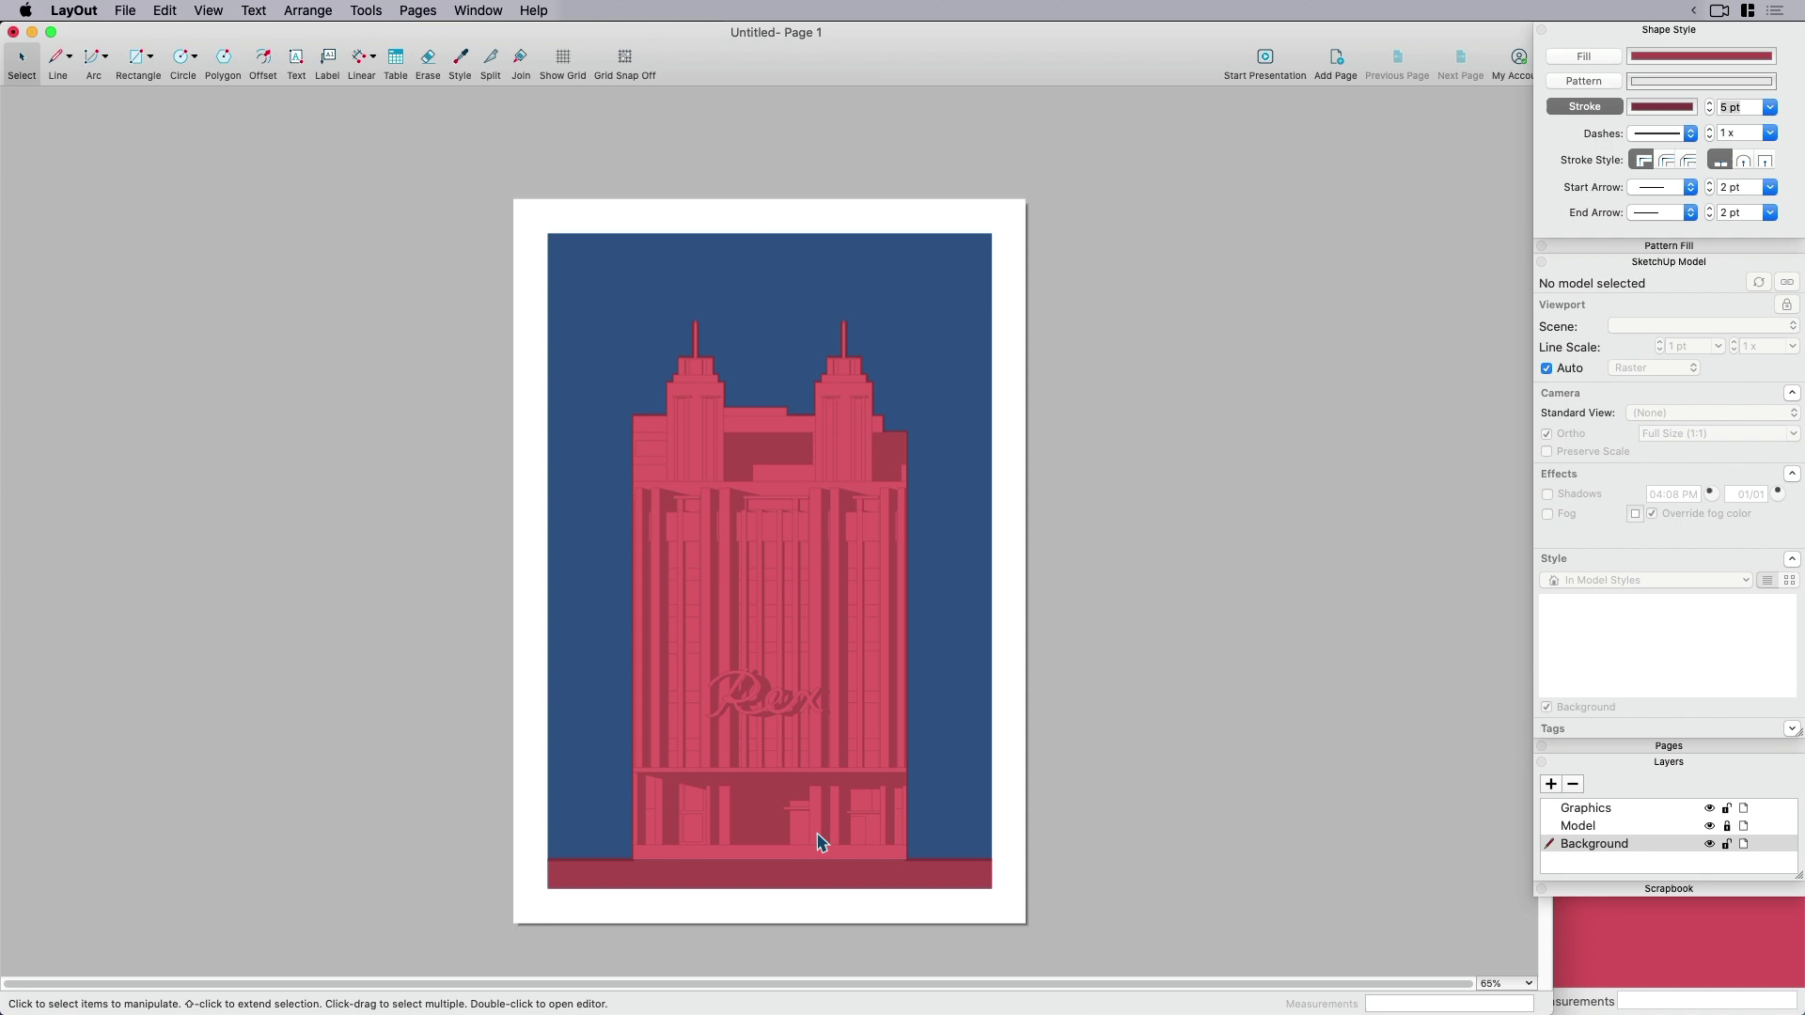
{"action": "scroll", "coordinate": [821, 842], "scroll_direction": "up", "scroll_amount": 1}
{"action": "left_click", "coordinate": [934, 872]}
{"action": "right_click", "coordinate": [930, 861]}
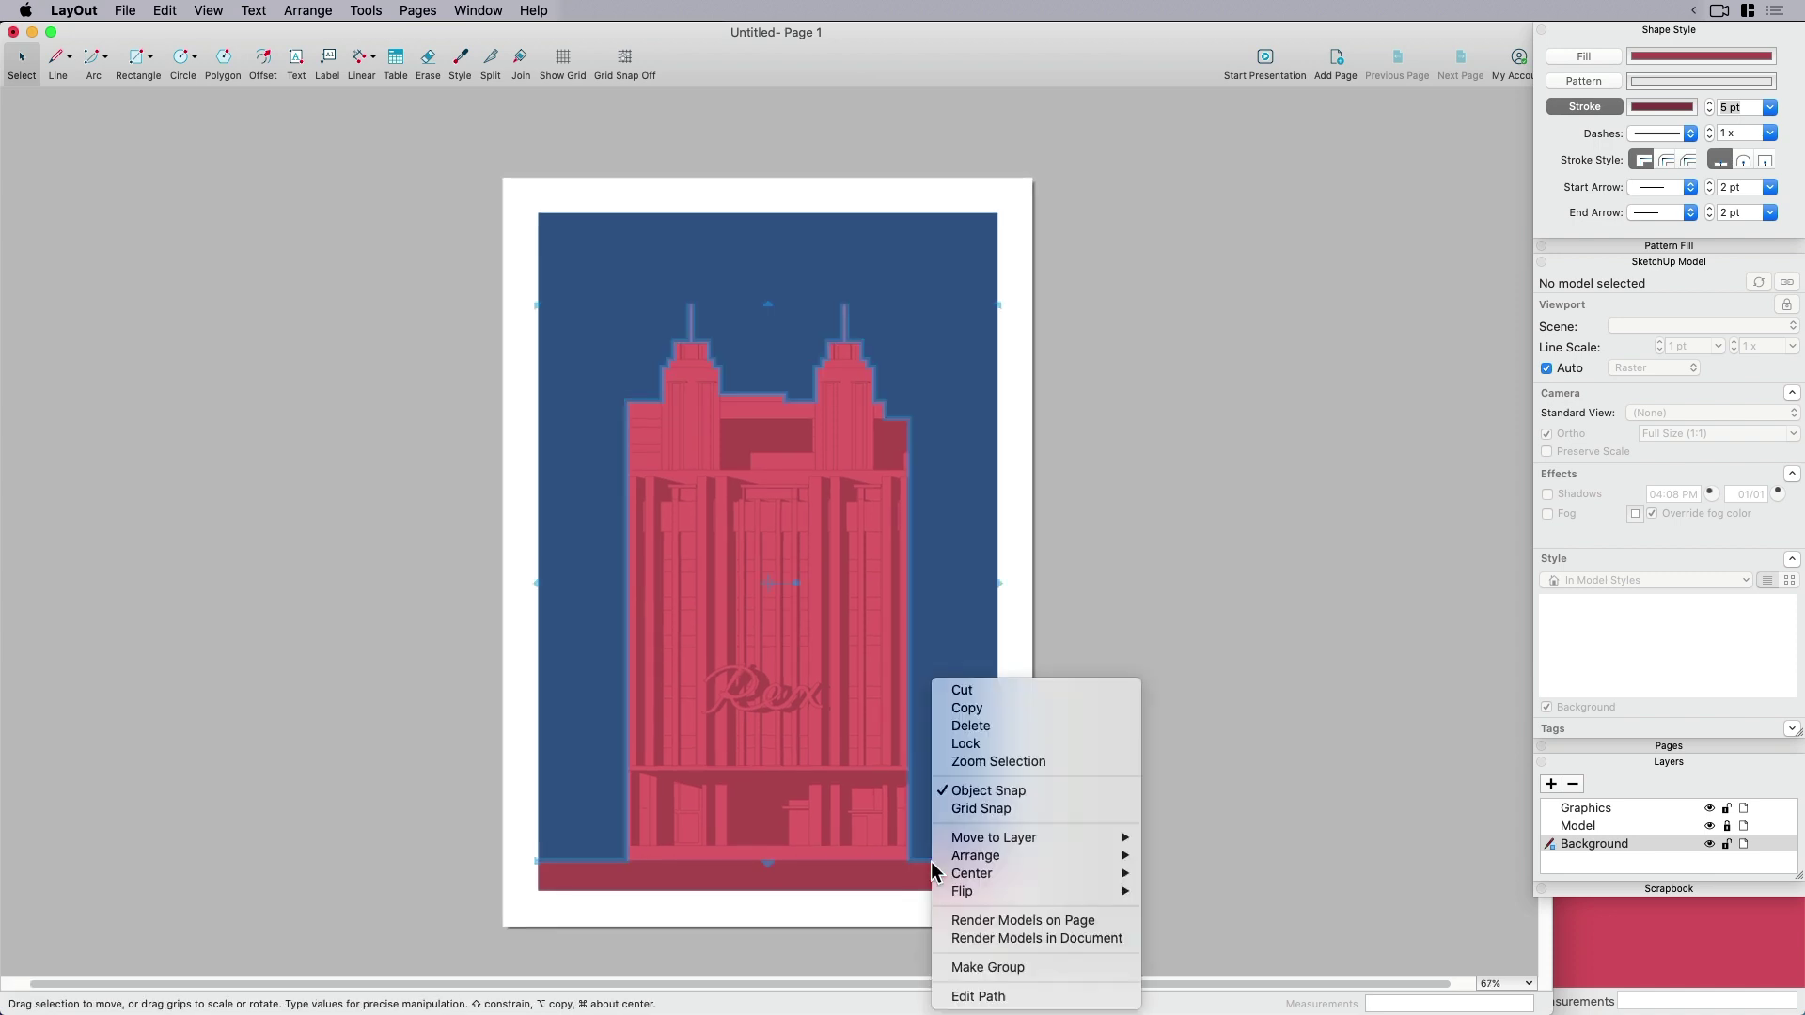
{"action": "mouse_move", "coordinate": [983, 857]}
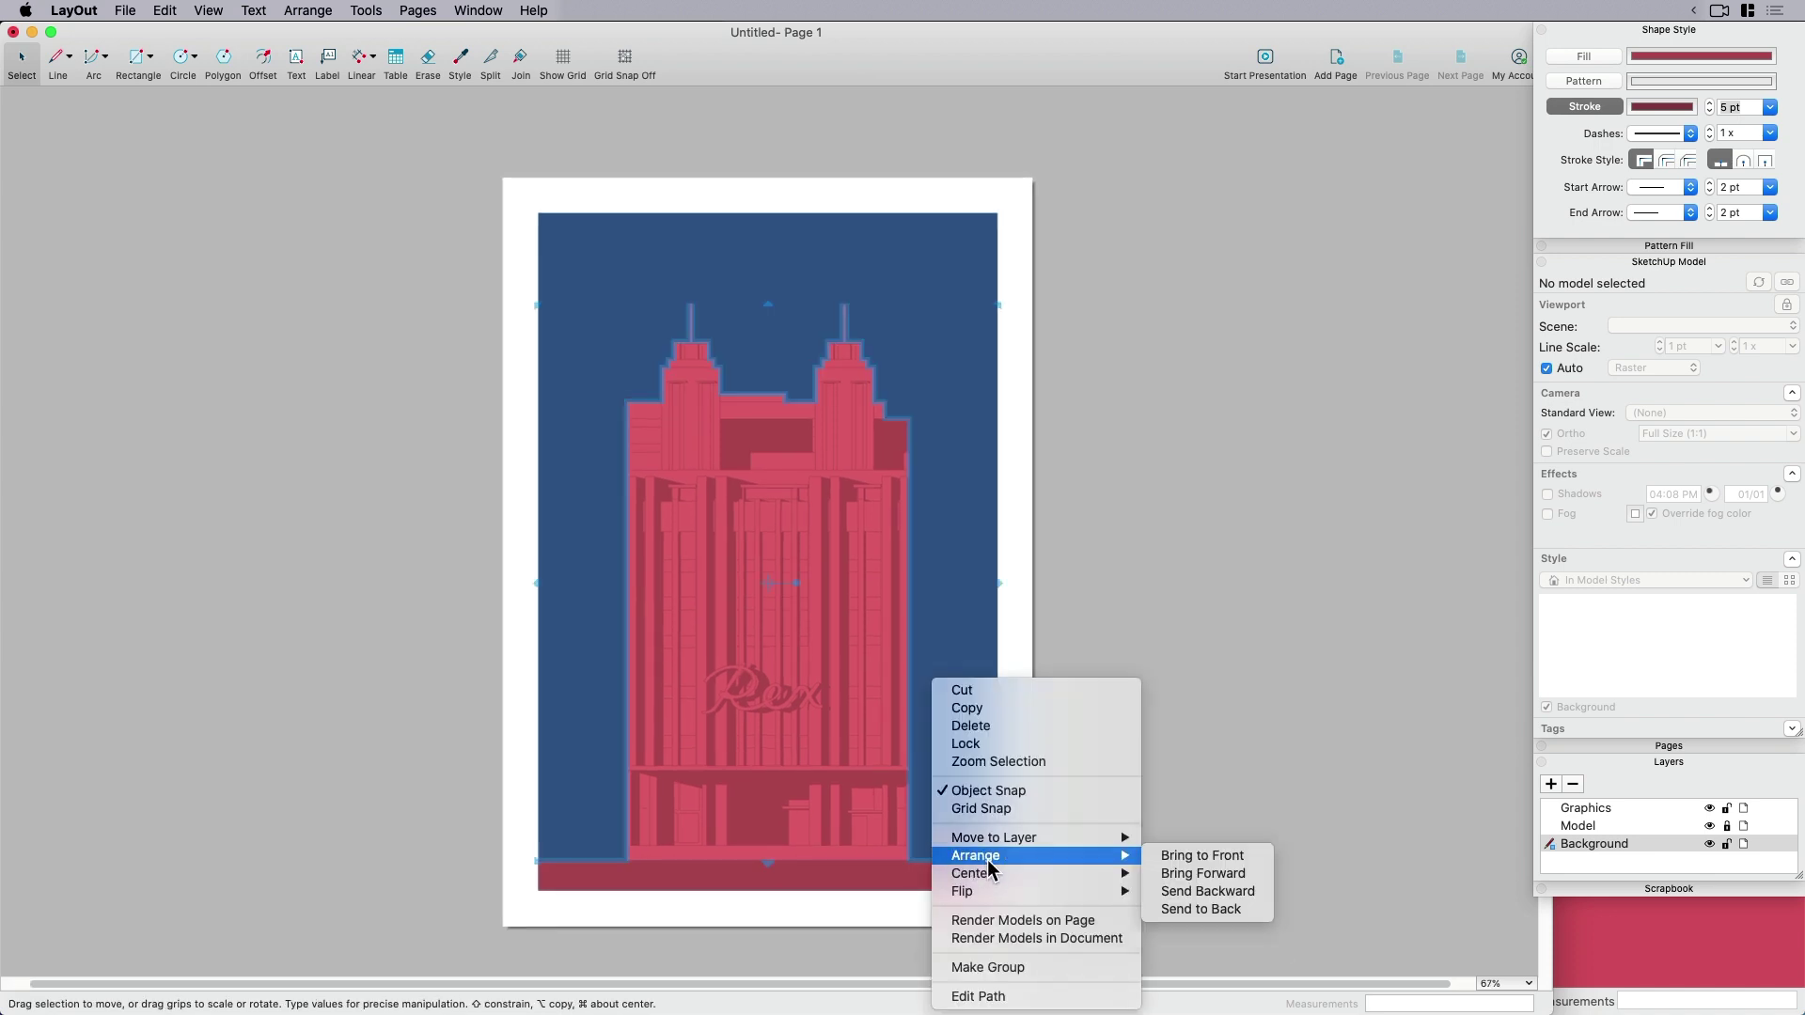
{"action": "left_click", "coordinate": [1212, 872]}
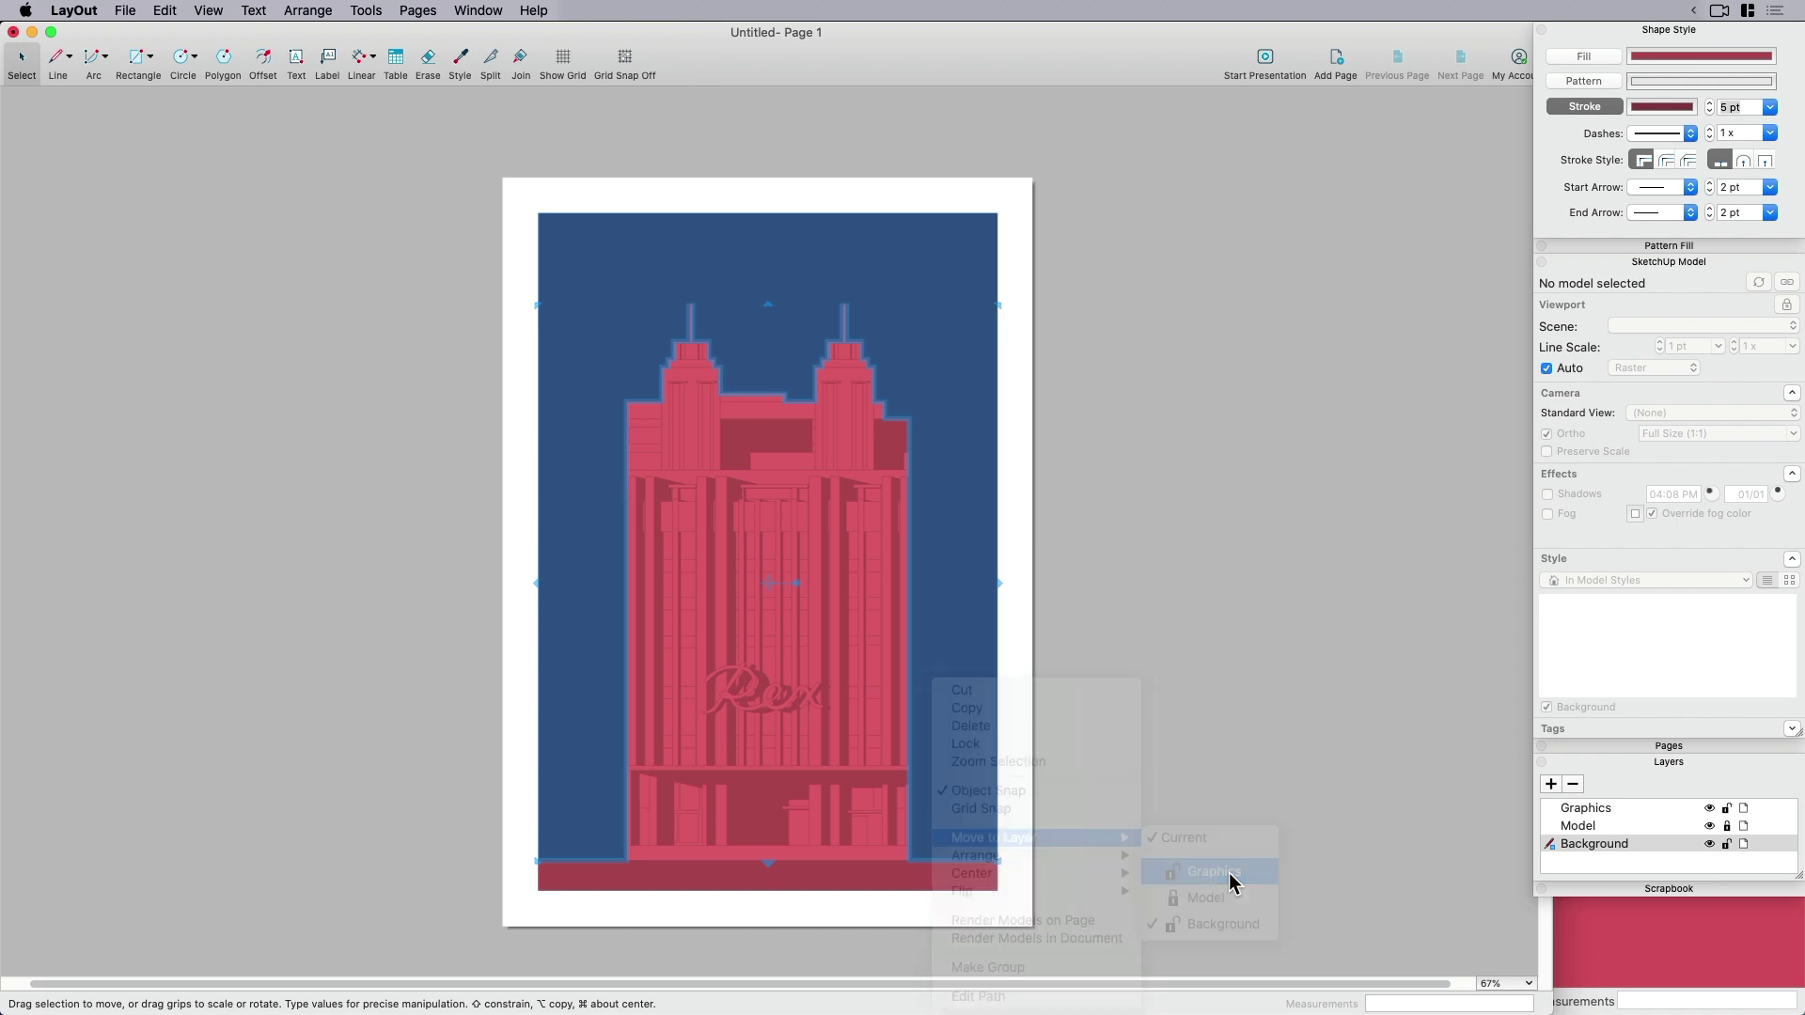
{"action": "left_click", "coordinate": [1144, 850]}
{"action": "middle_click_drag", "start_coordinate": [811, 796], "coordinate": [839, 789]}
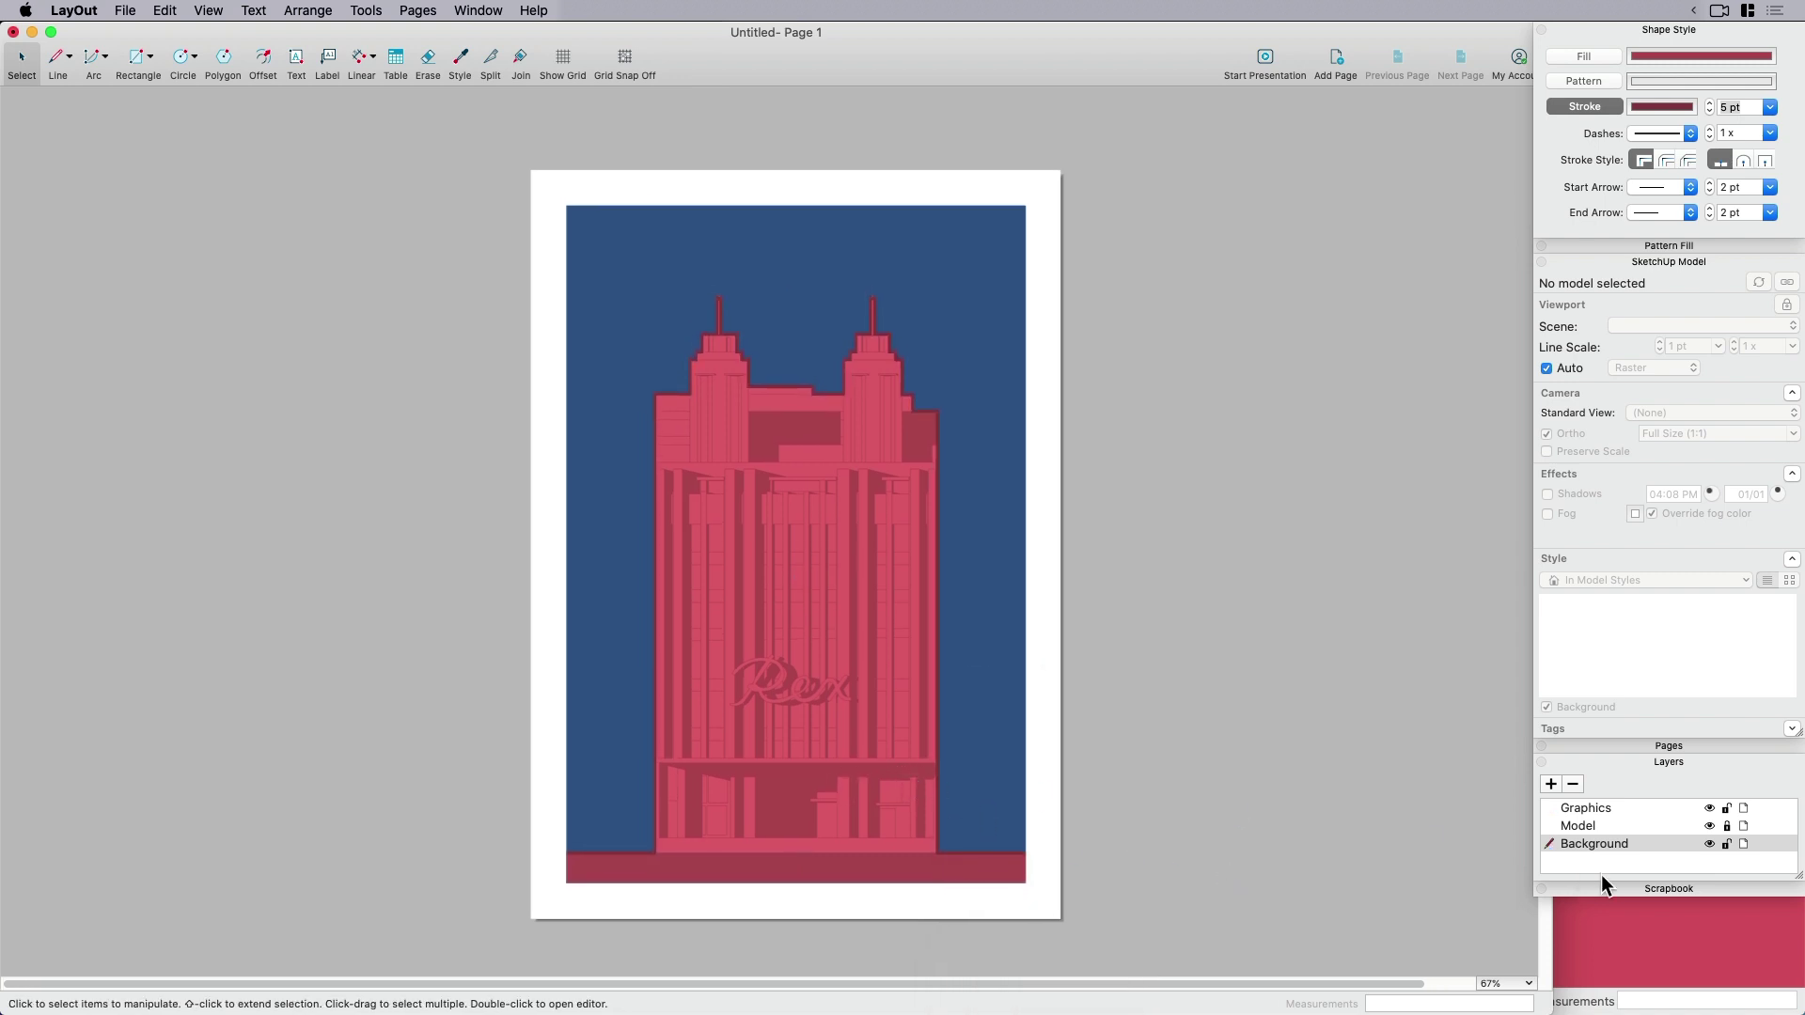
Check the outline by toggling Background and Model visibility, then lock the Graphics layer.
{"action": "left_click", "coordinate": [1708, 843]}
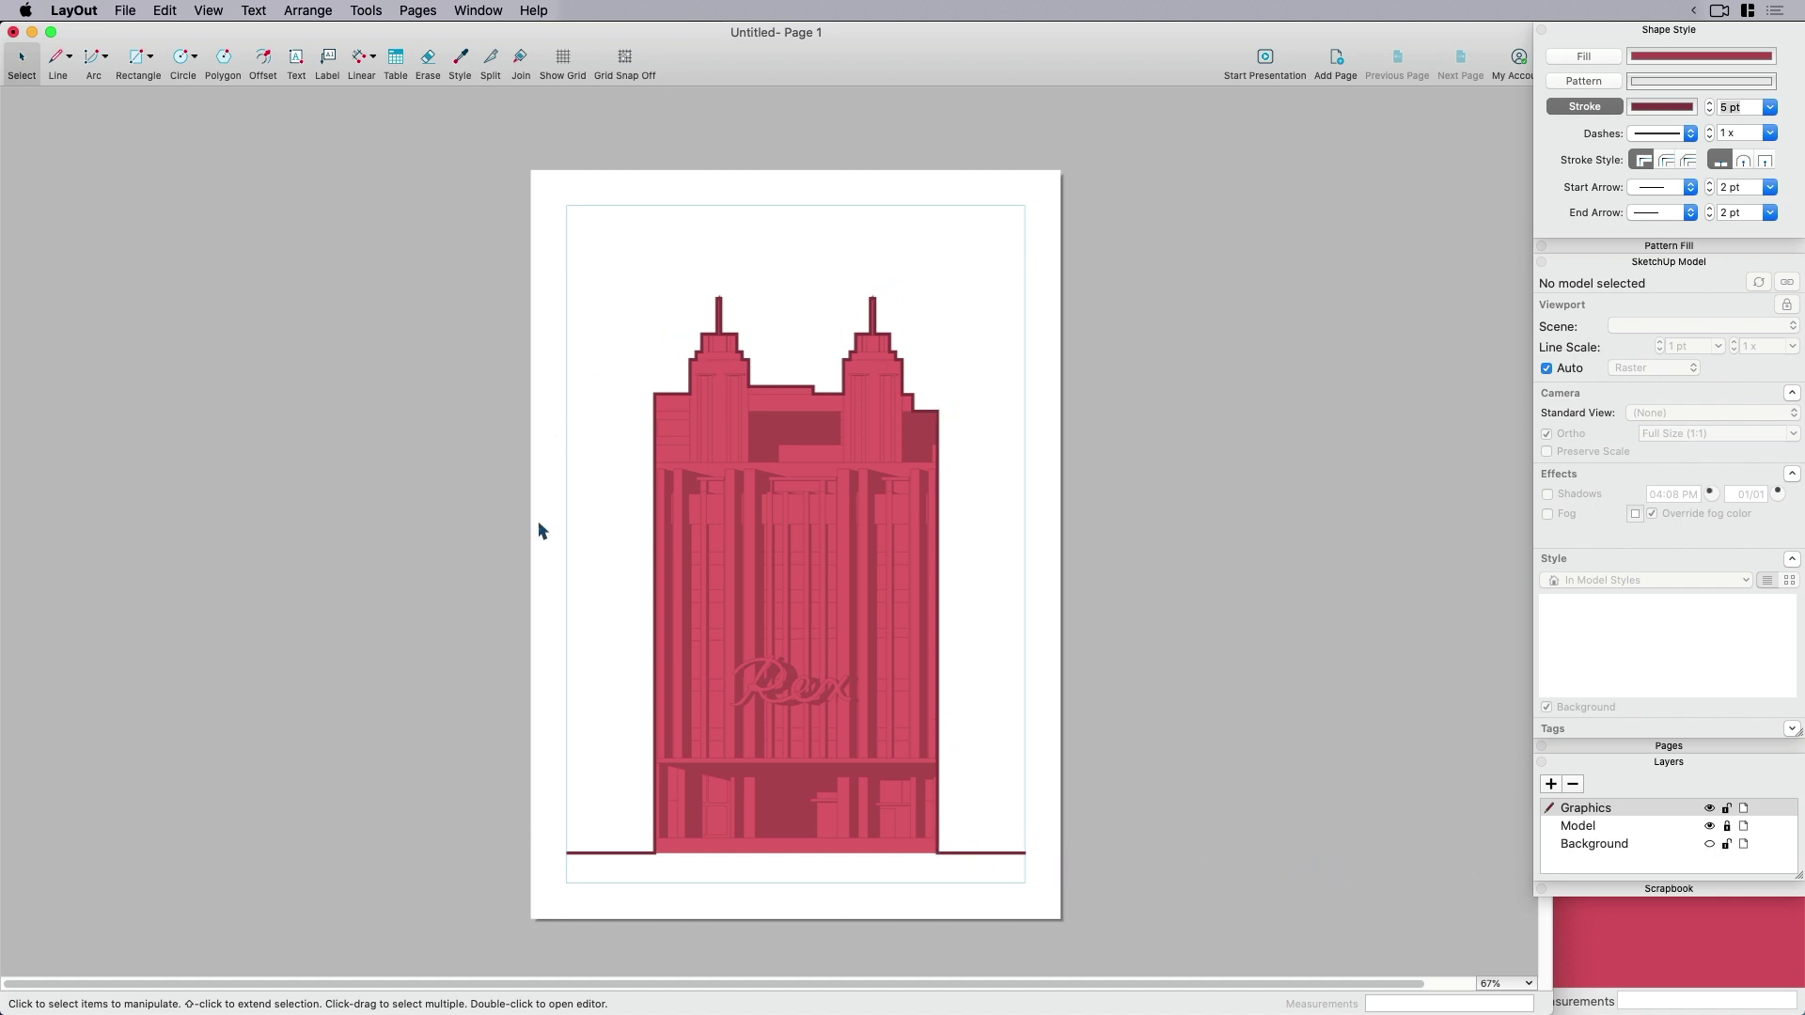
{"action": "left_click", "coordinate": [1709, 825]}
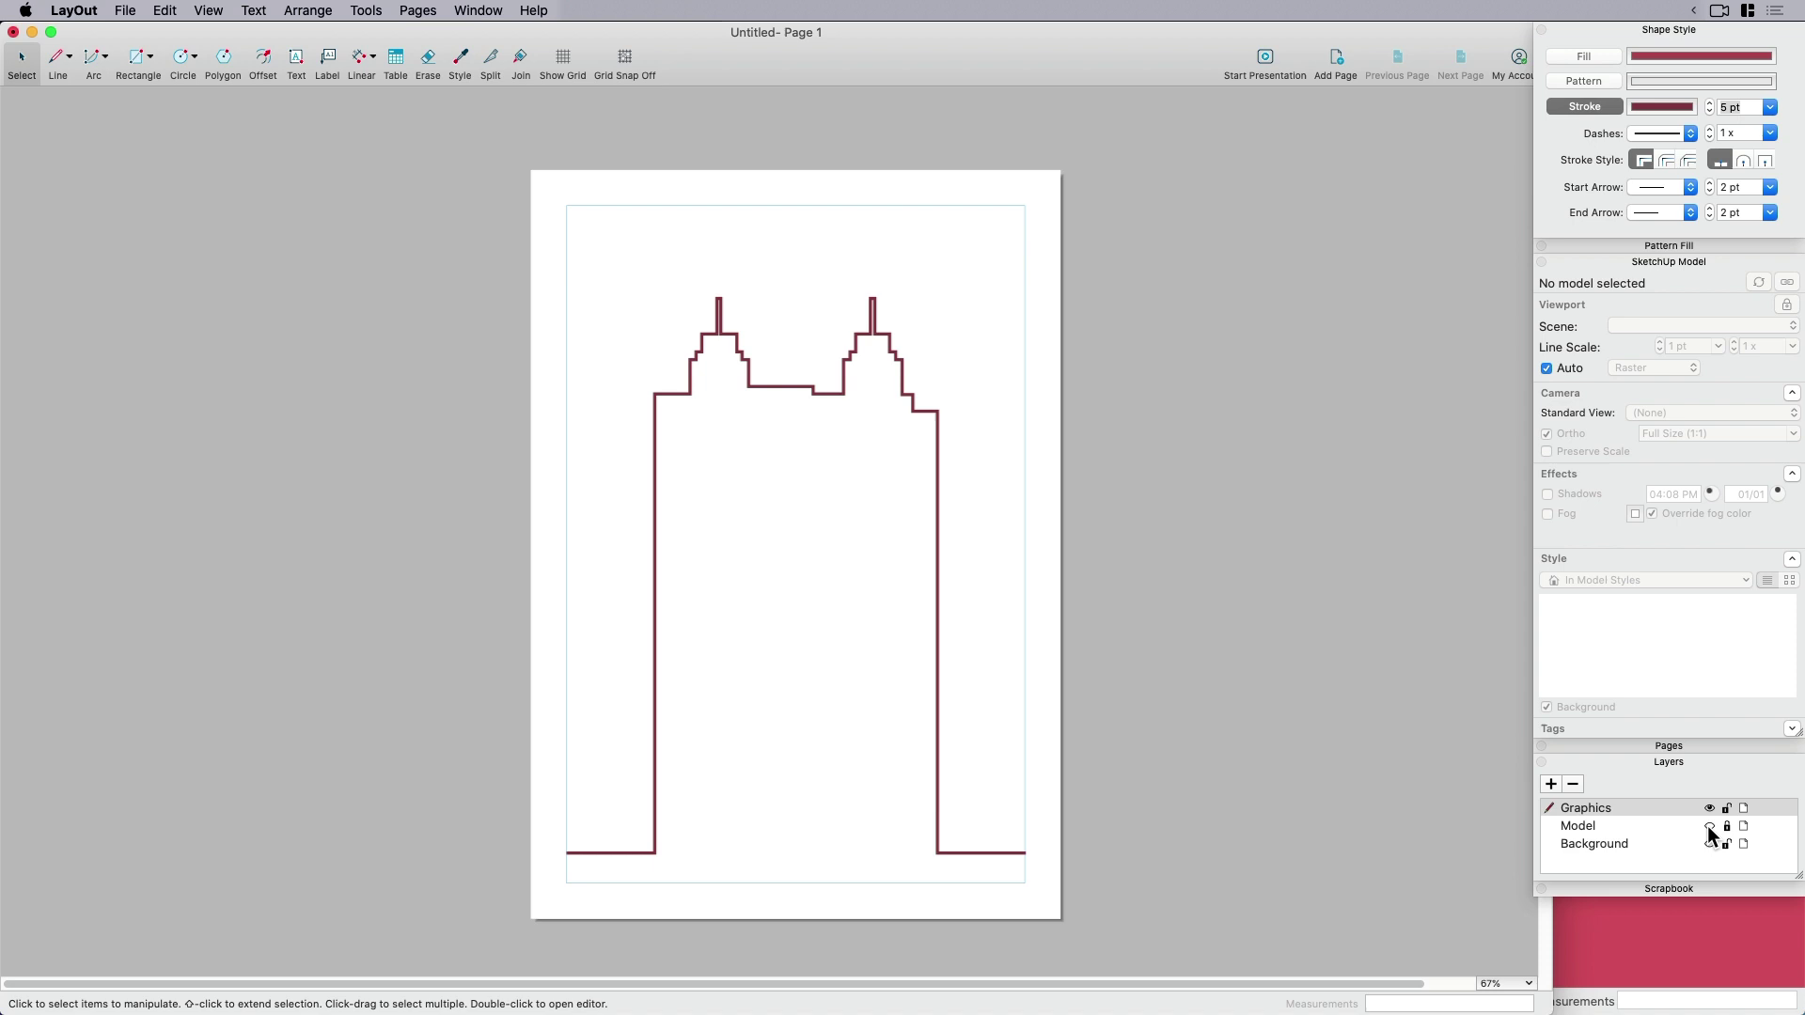
{"action": "left_click", "coordinate": [1709, 826]}
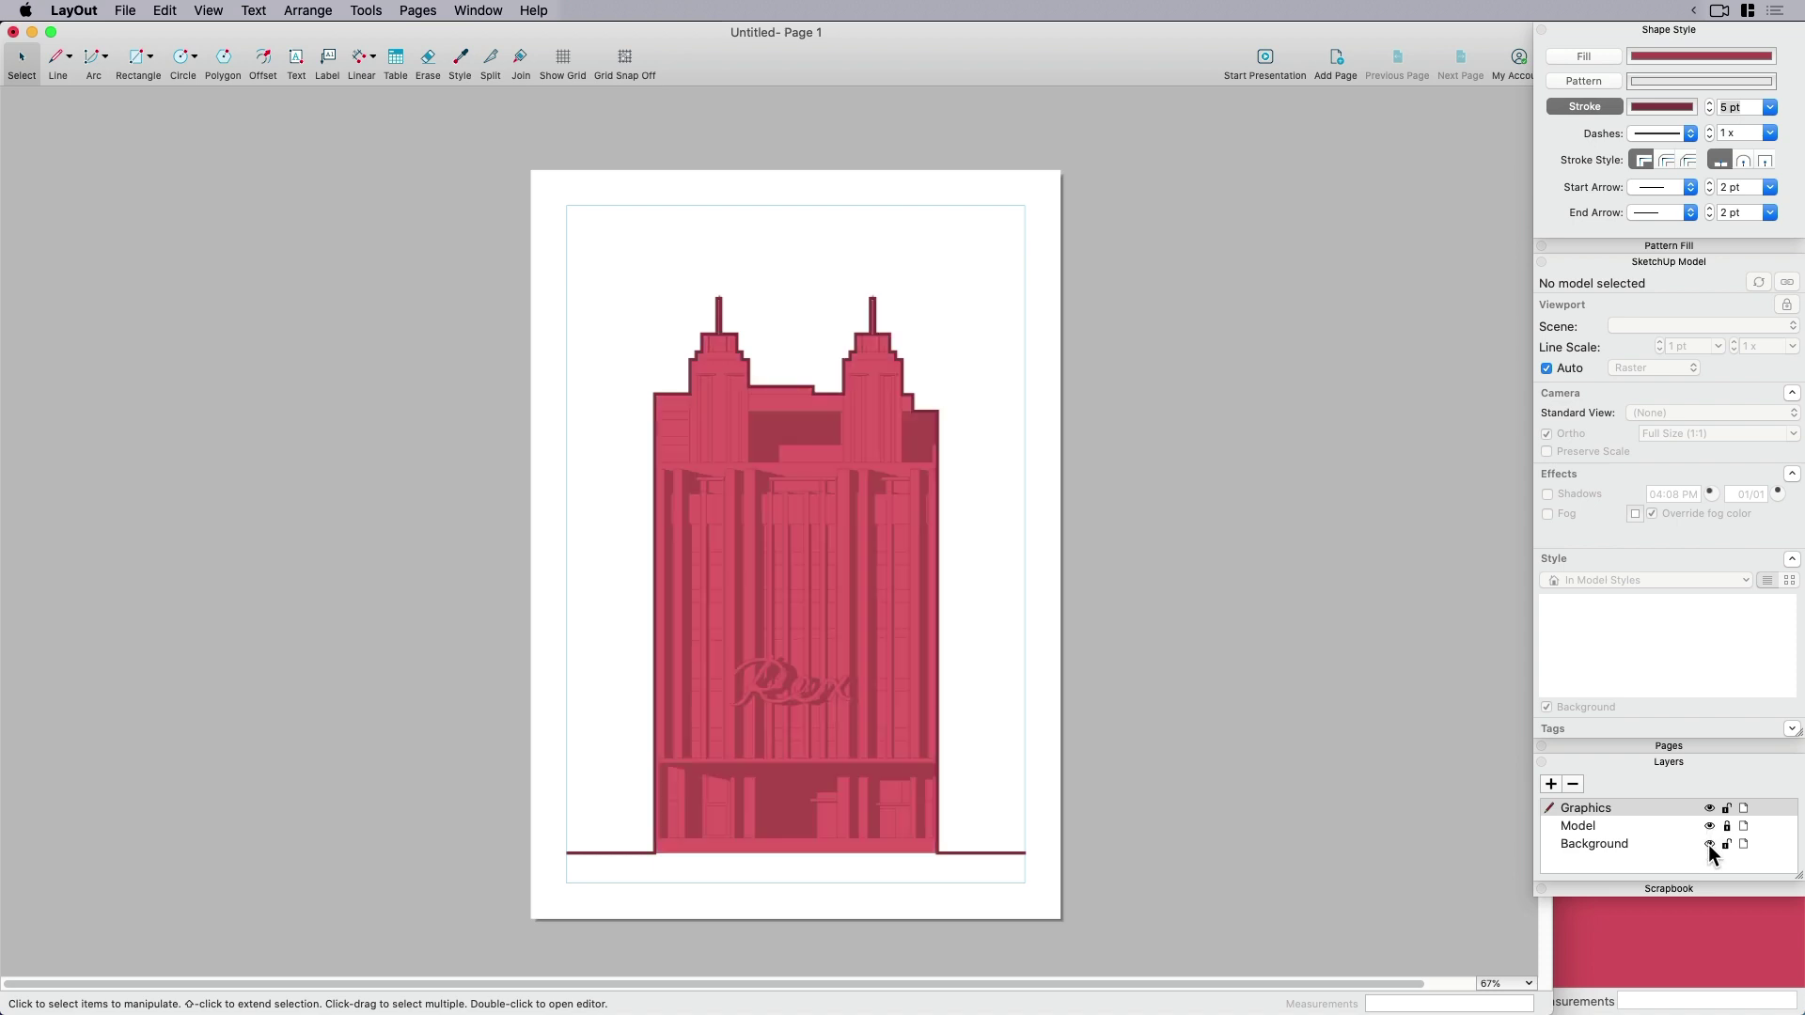
{"action": "left_click", "coordinate": [1709, 843]}
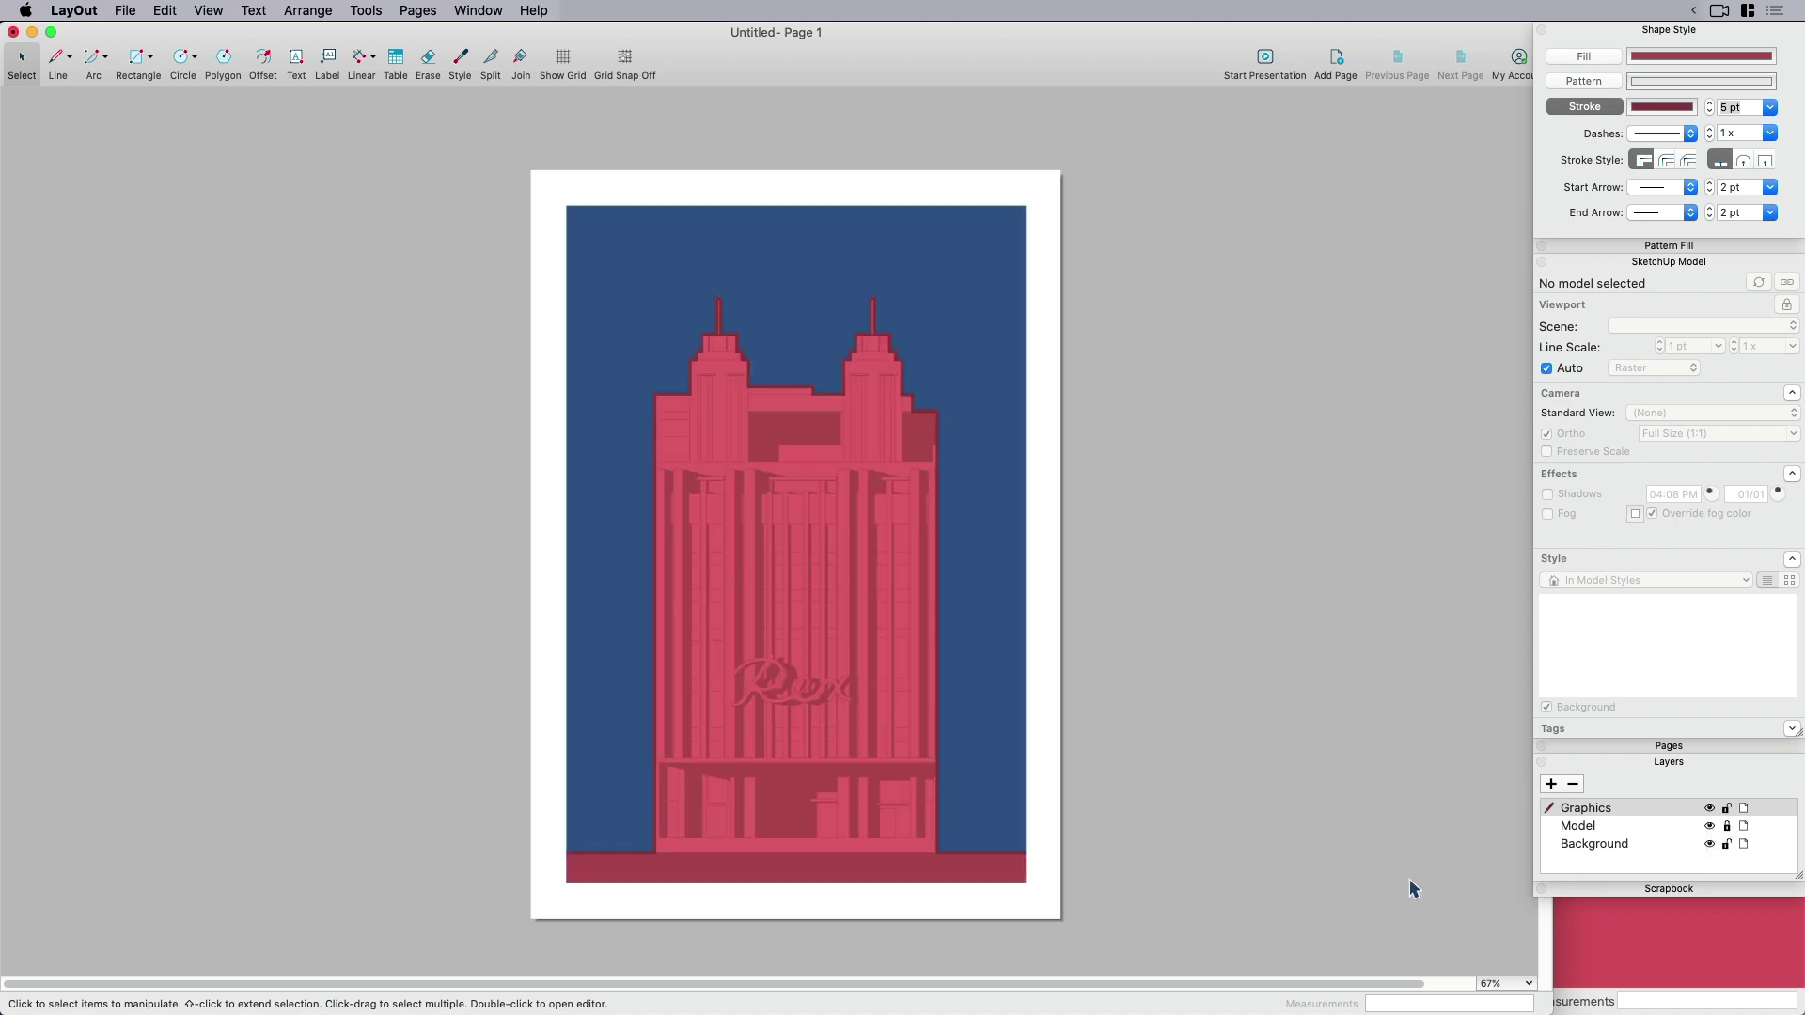
{"action": "left_click", "coordinate": [1725, 808]}
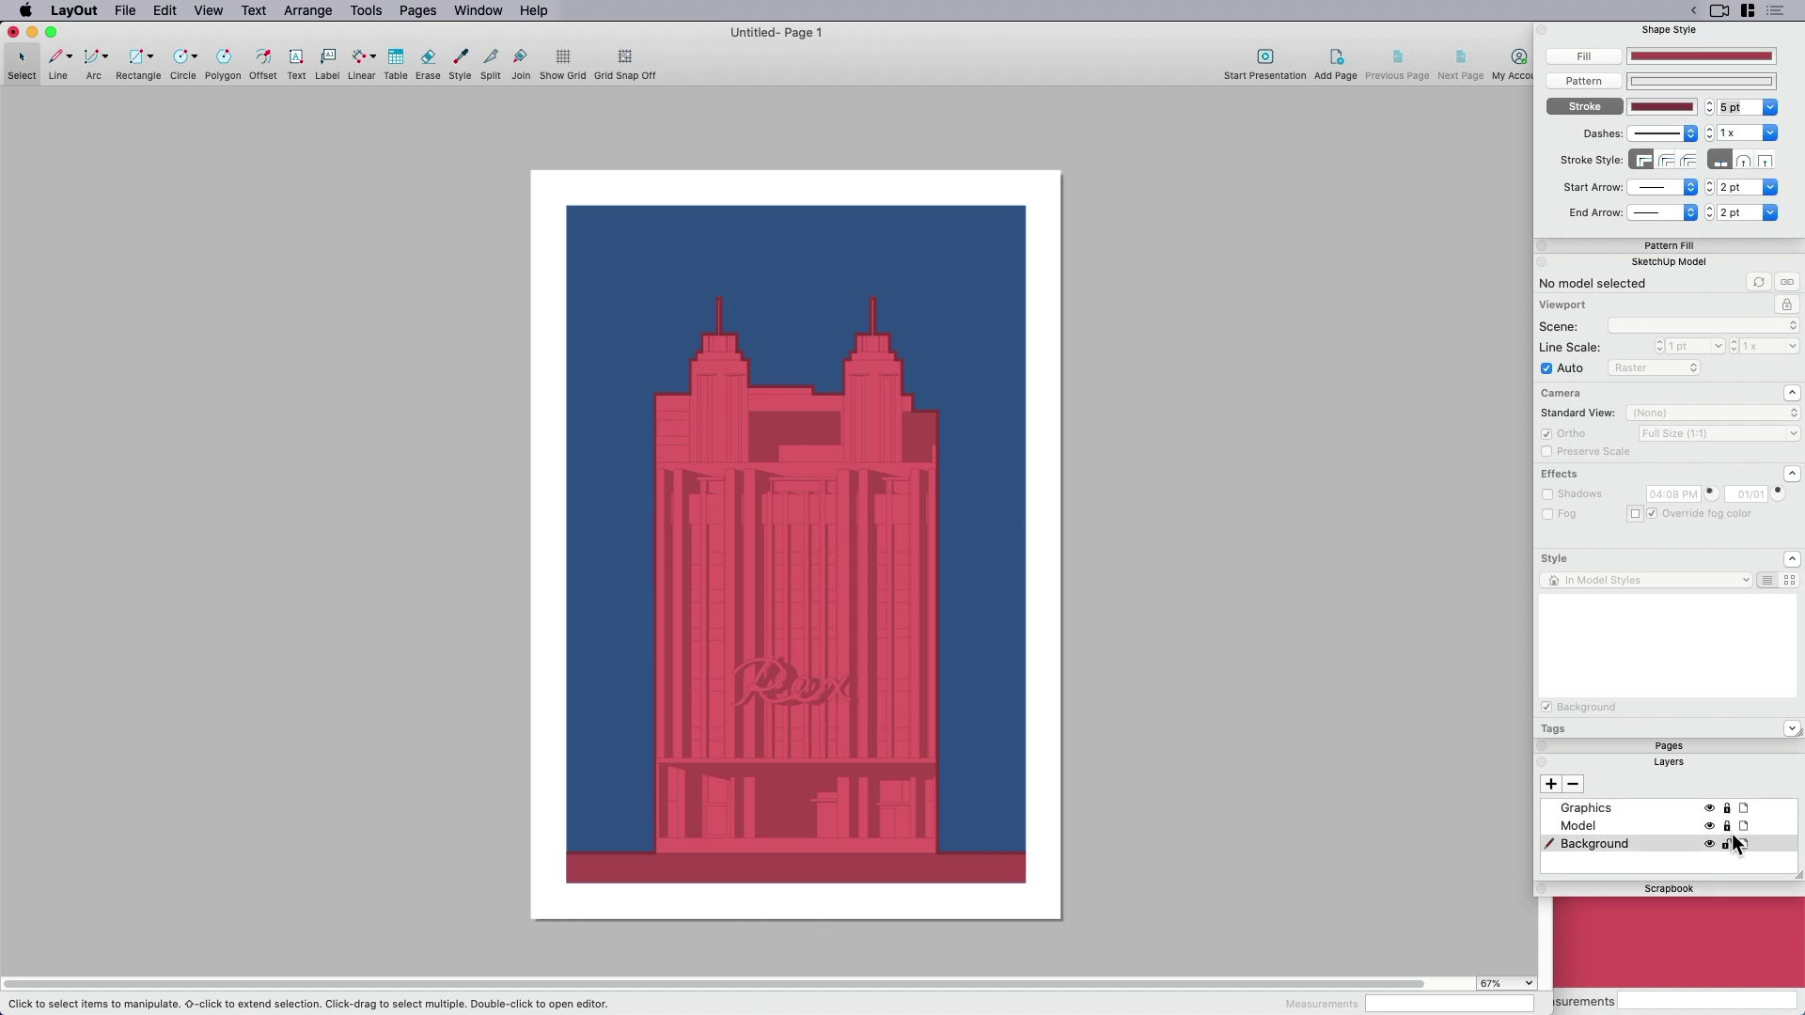
{"action": "scroll", "coordinate": [859, 750], "scroll_direction": "up", "scroll_amount": 3}
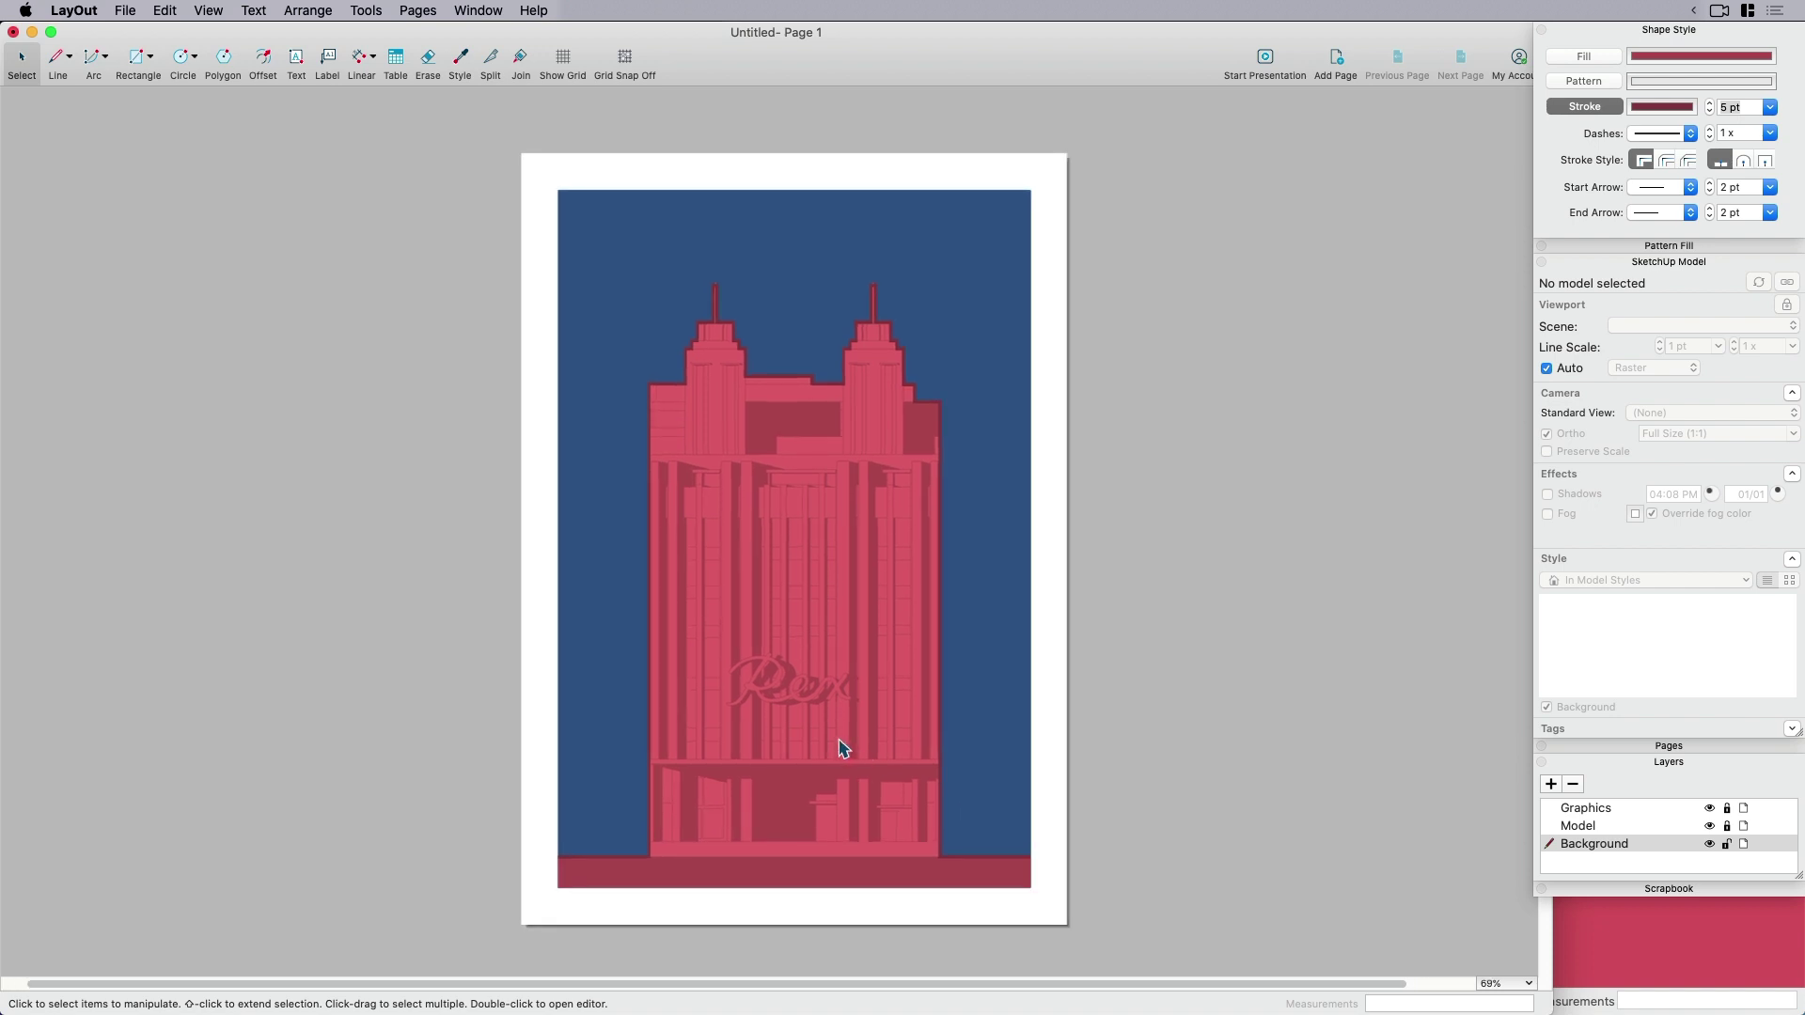
{"action": "scroll", "coordinate": [837, 777], "scroll_direction": "up", "scroll_amount": 1}
Give the shape fill the Snow pencil colour at 25% opacity.
{"action": "key", "text": "l"}
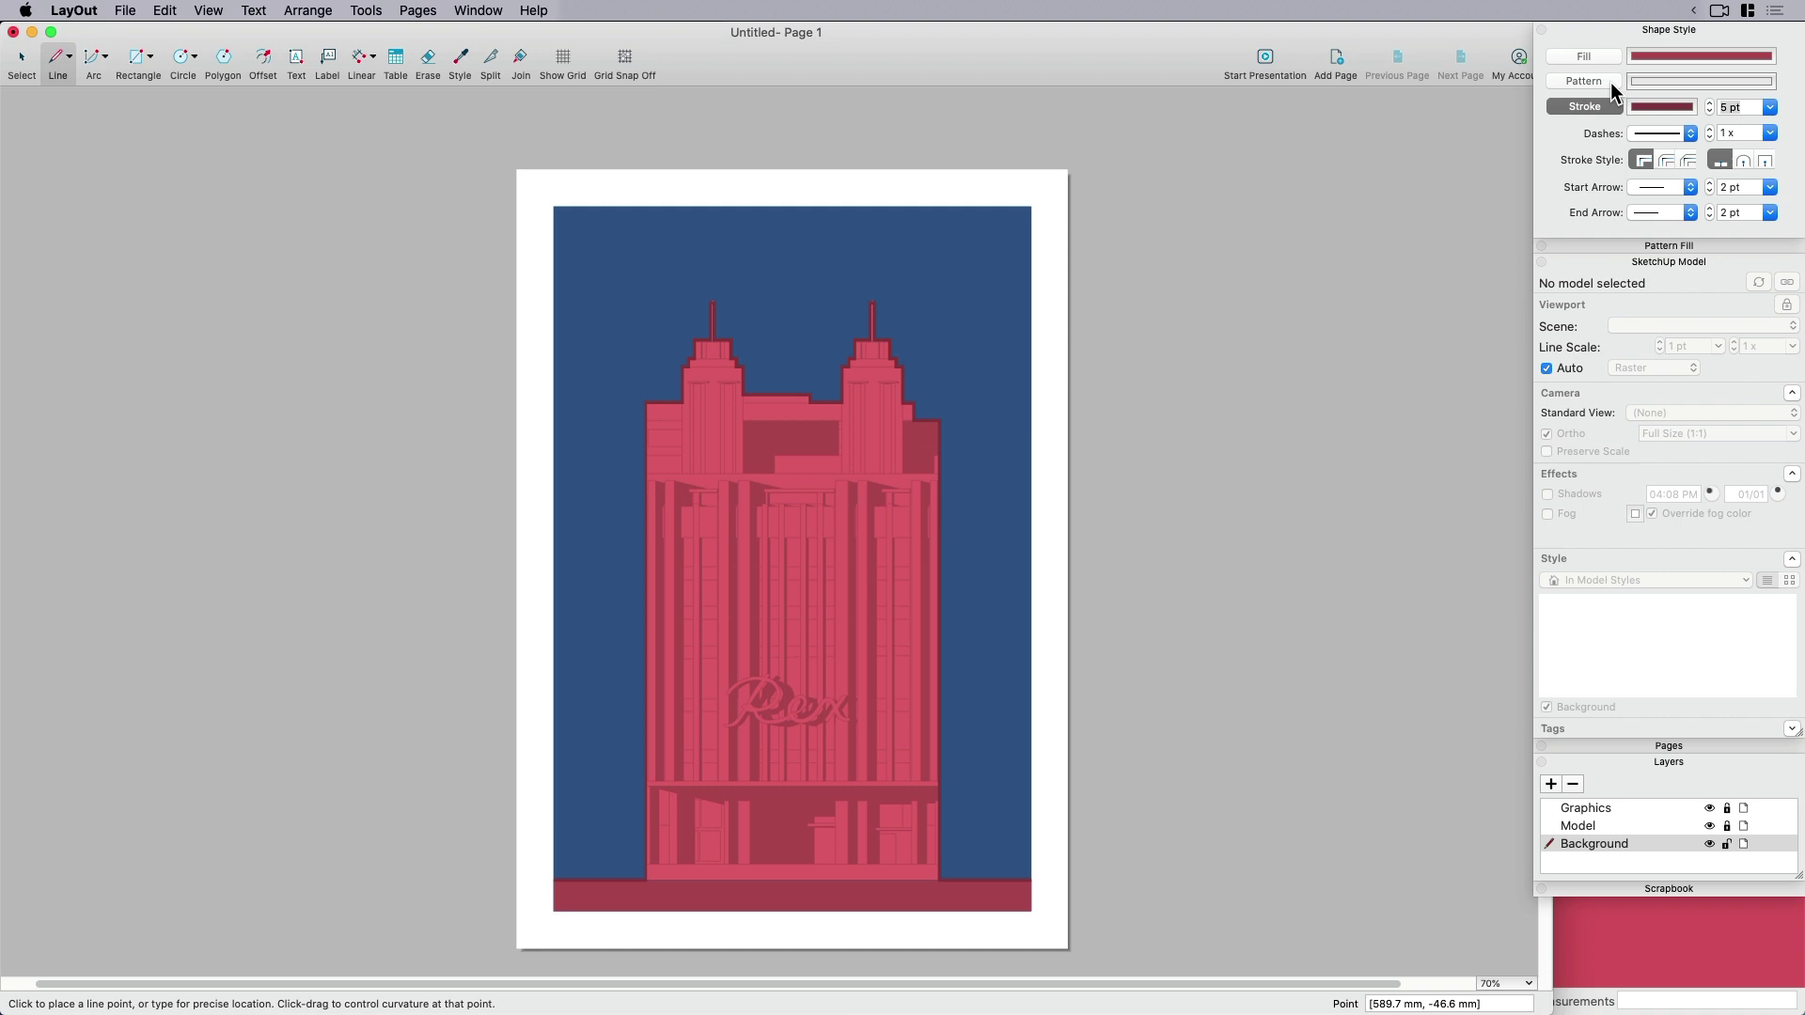
{"action": "left_click", "coordinate": [1590, 57]}
{"action": "left_click", "coordinate": [1667, 56]}
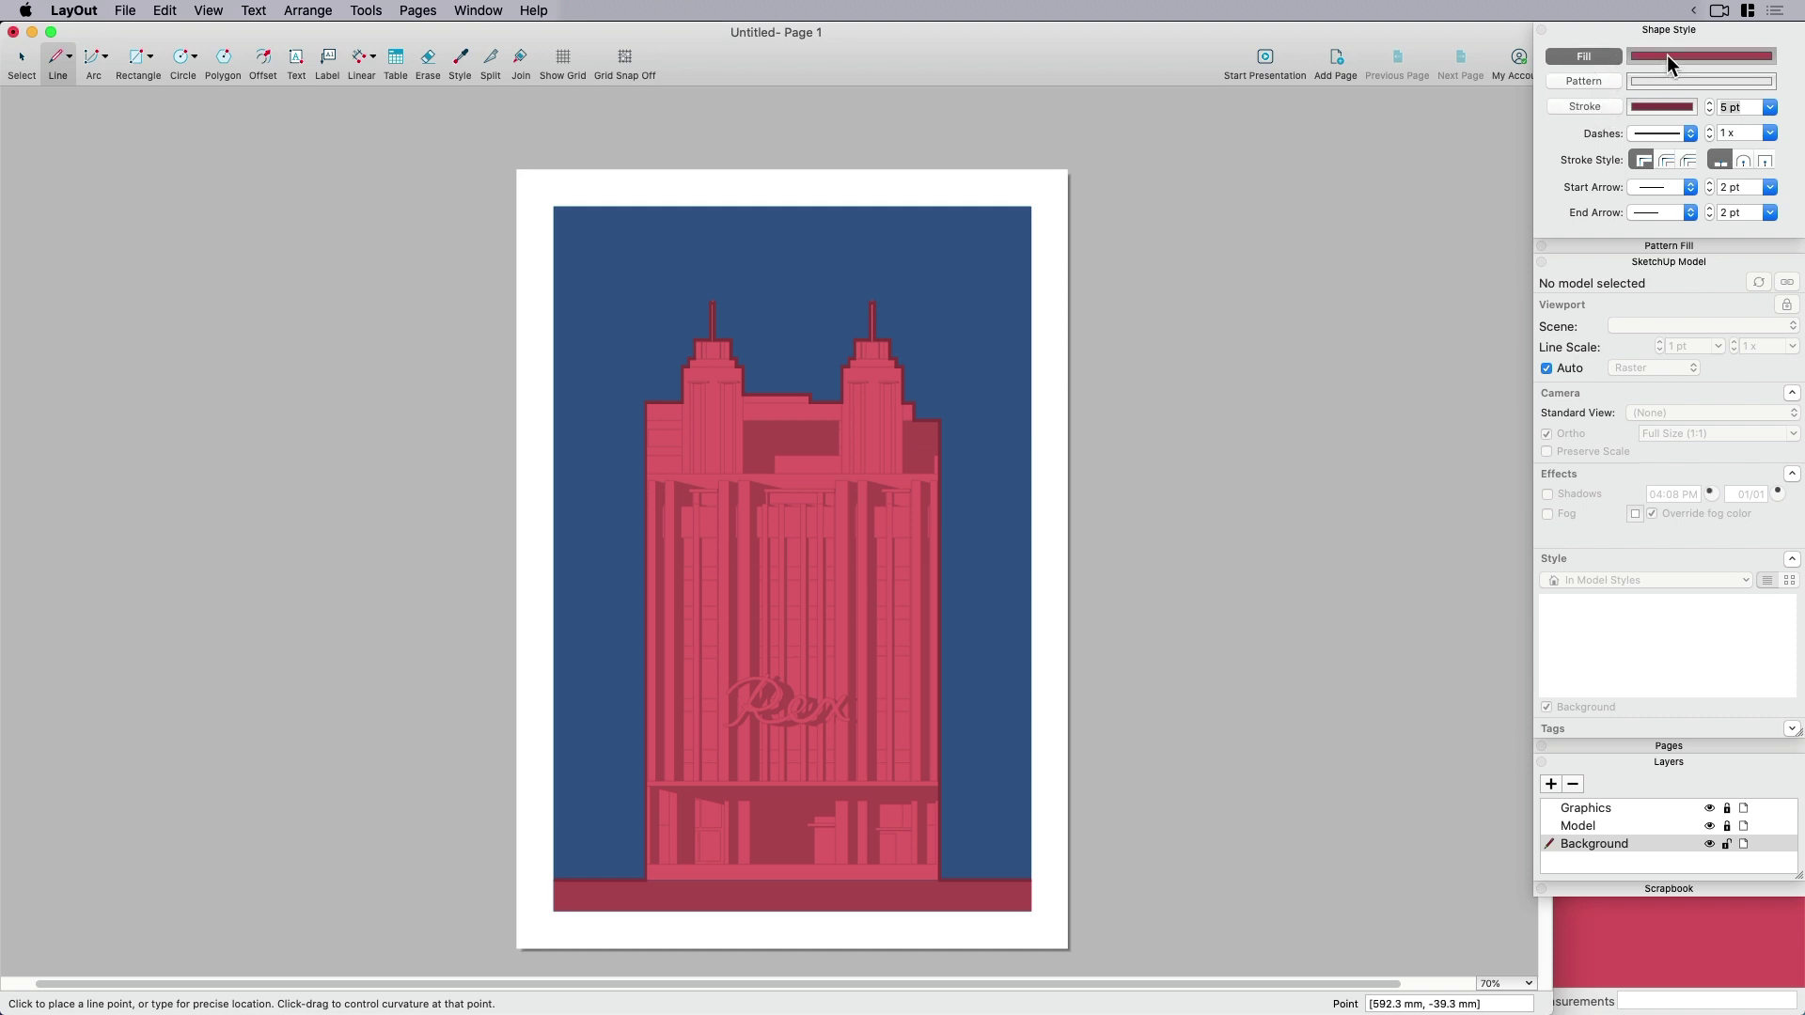
{"action": "left_click", "coordinate": [1373, 570]}
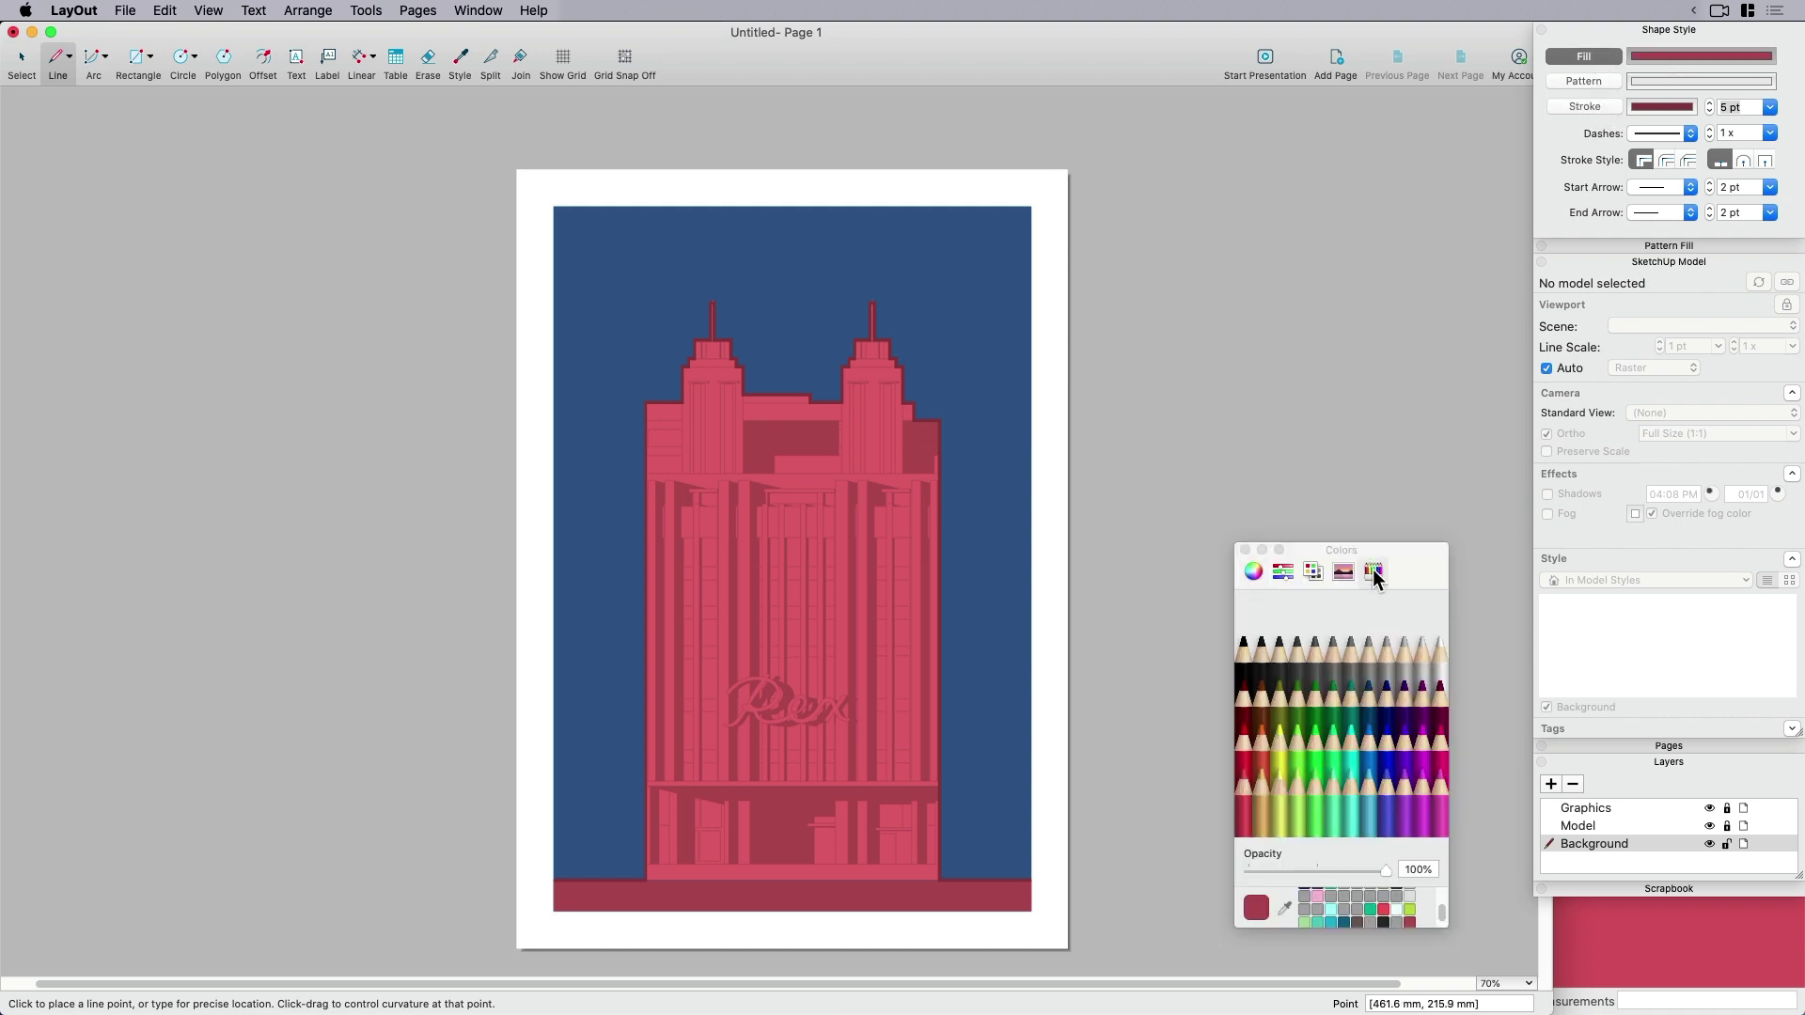
{"action": "left_click", "coordinate": [1441, 661]}
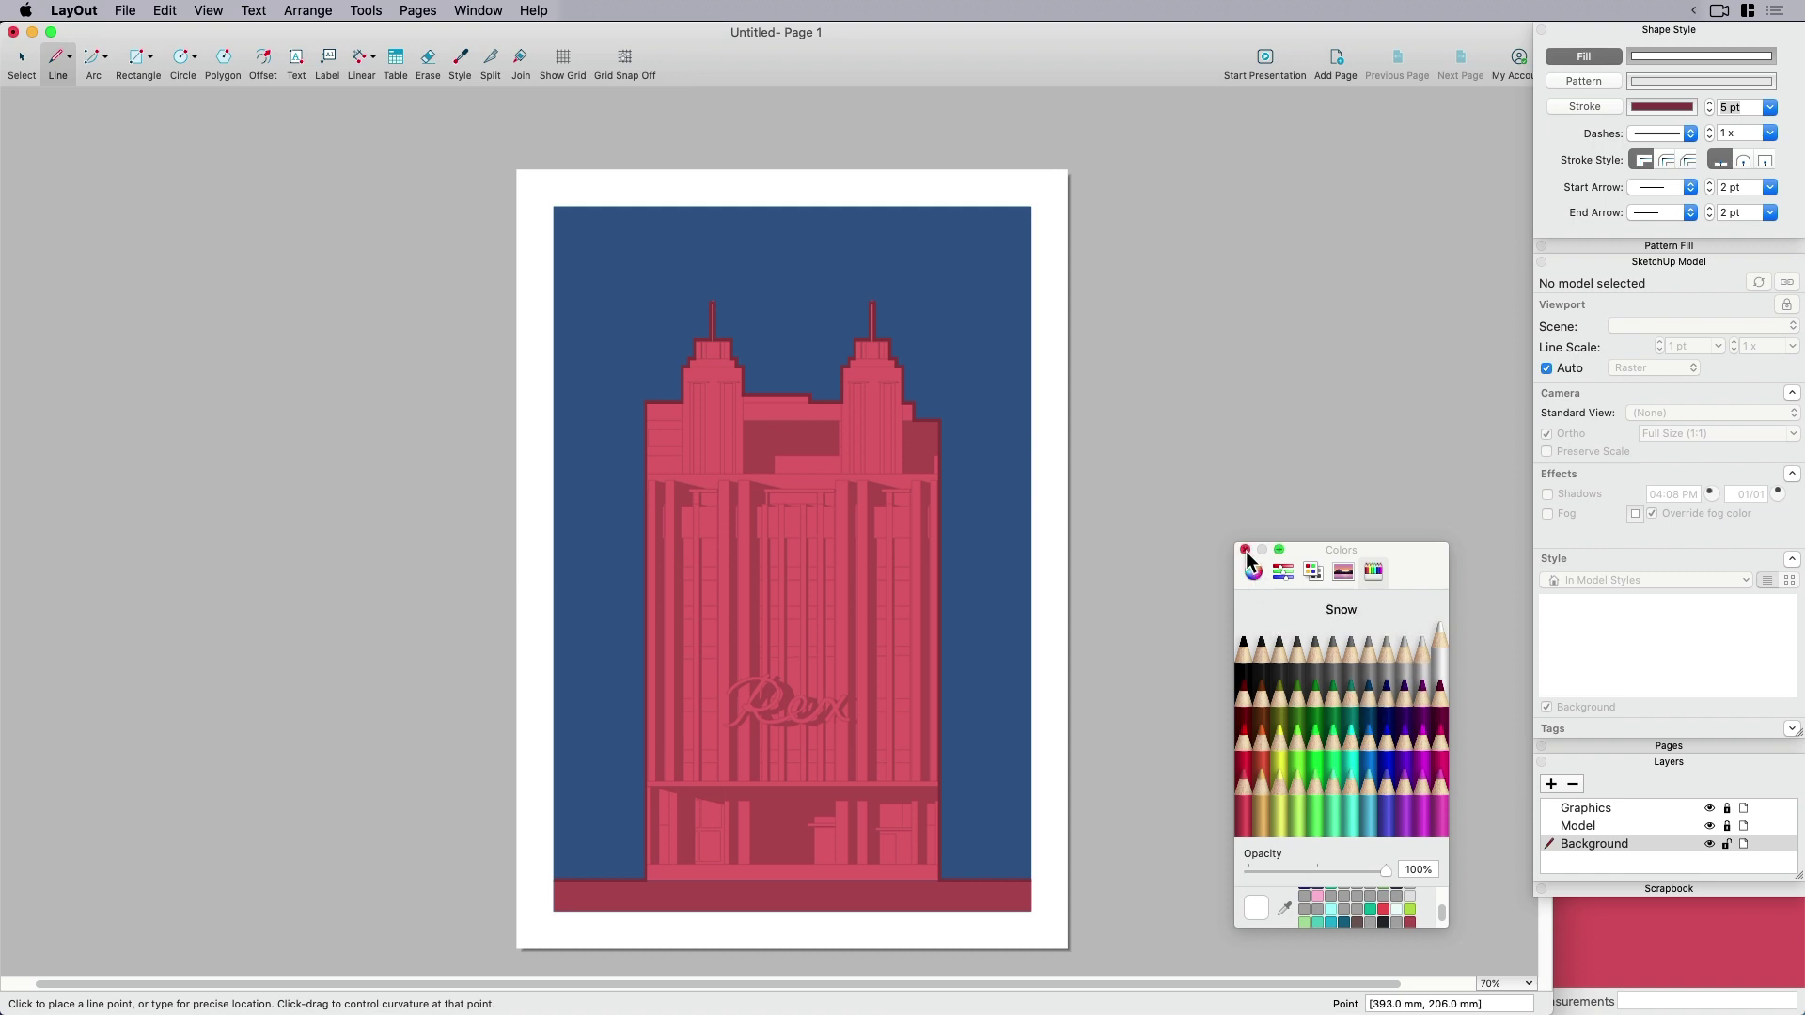
{"action": "left_click", "coordinate": [1283, 871]}
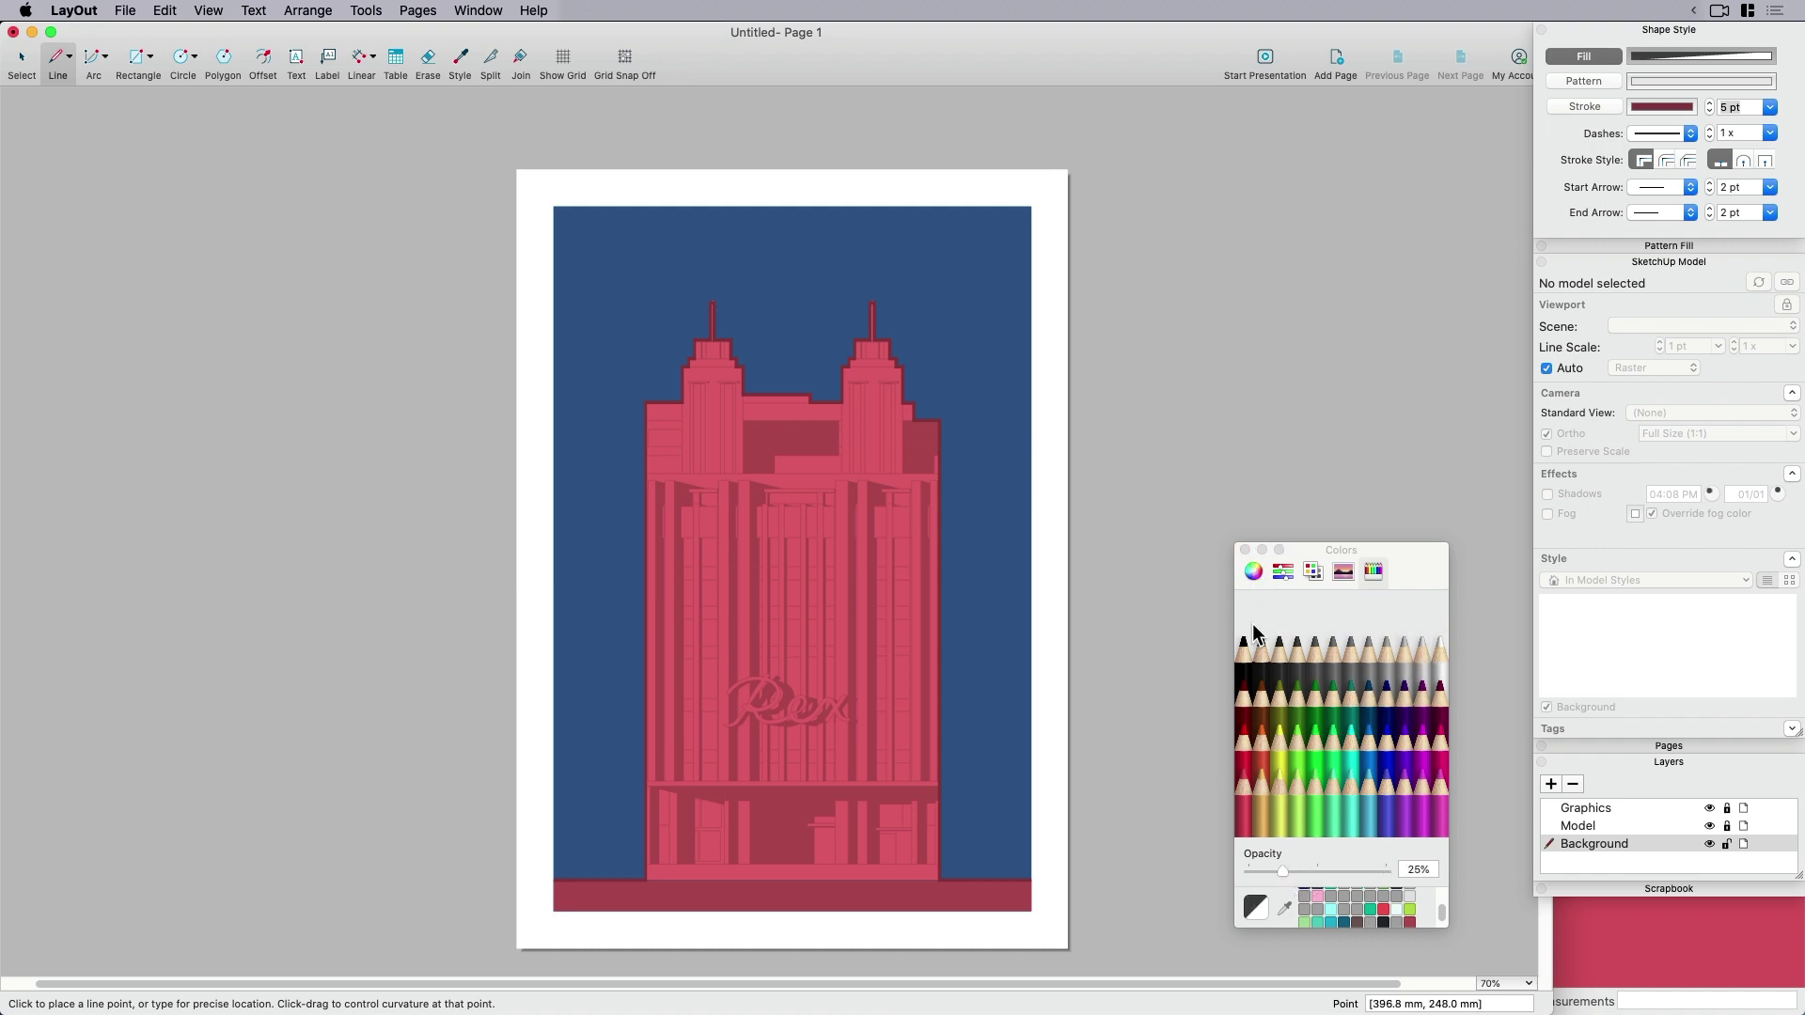
{"action": "left_click", "coordinate": [1253, 570]}
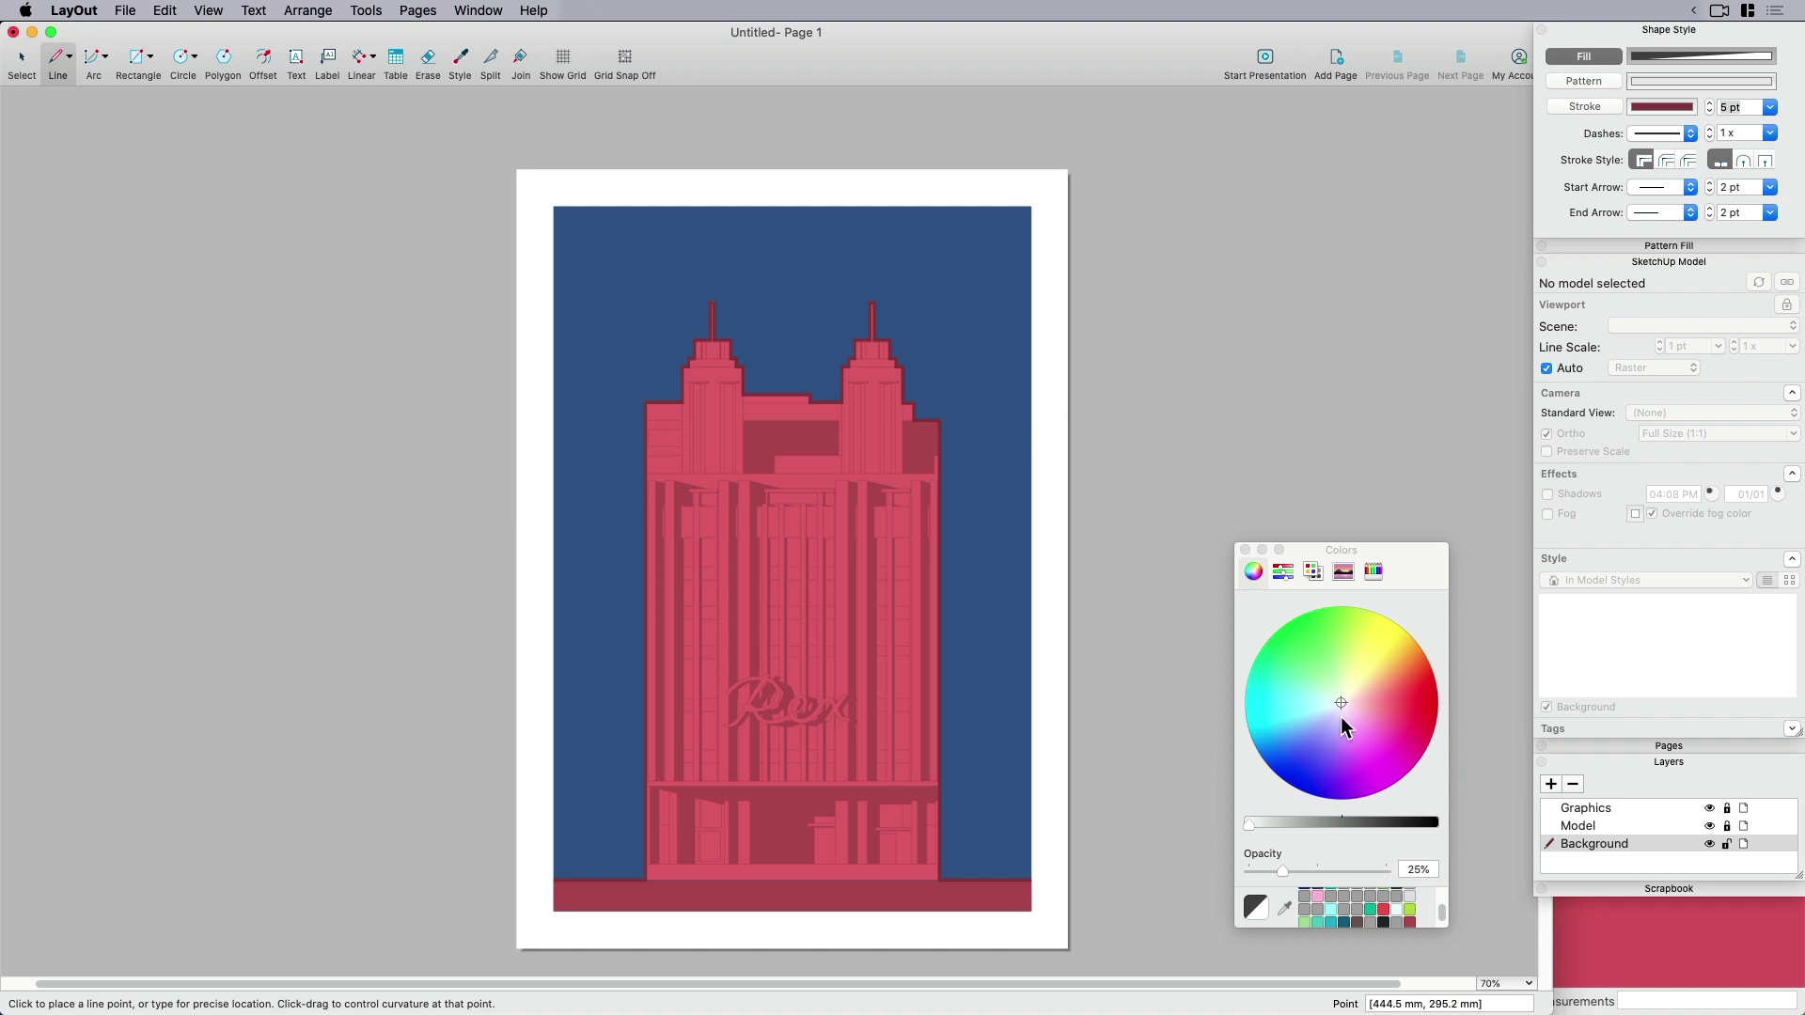
{"action": "left_click", "coordinate": [1245, 550]}
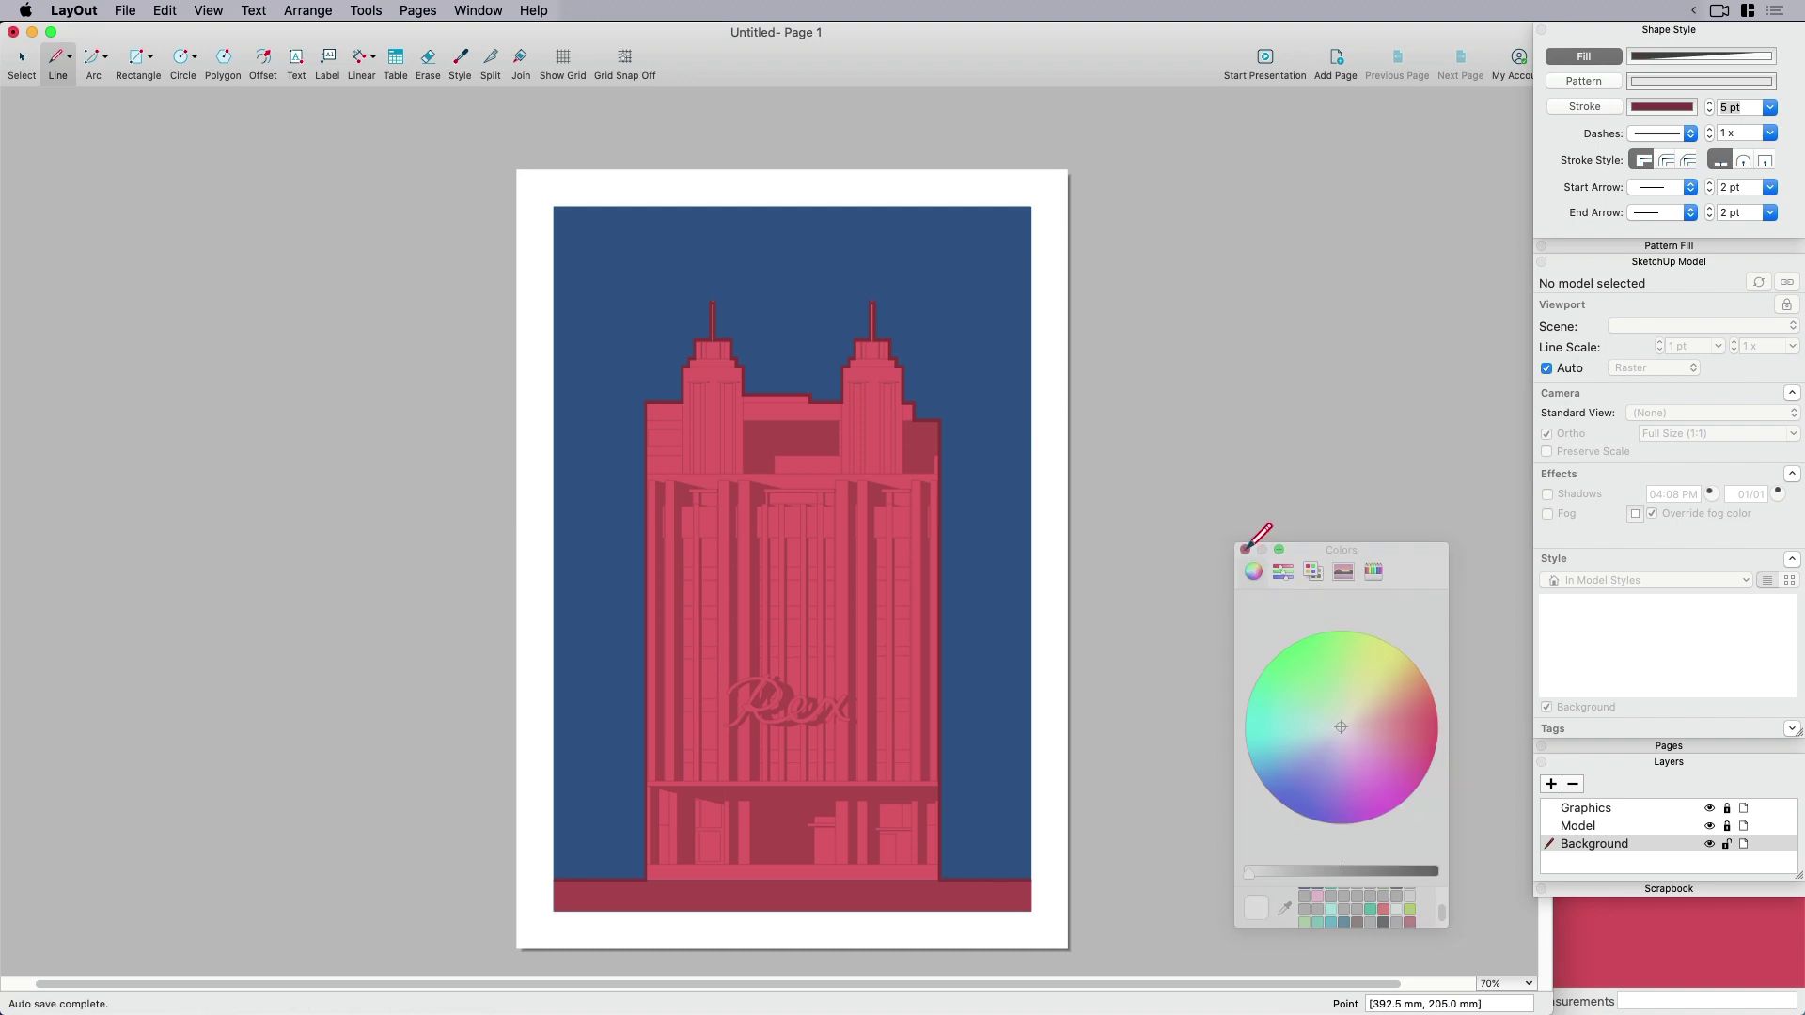
Draw a light beam from the building's base widening up the page's left edge.
{"action": "left_click", "coordinate": [624, 880]}
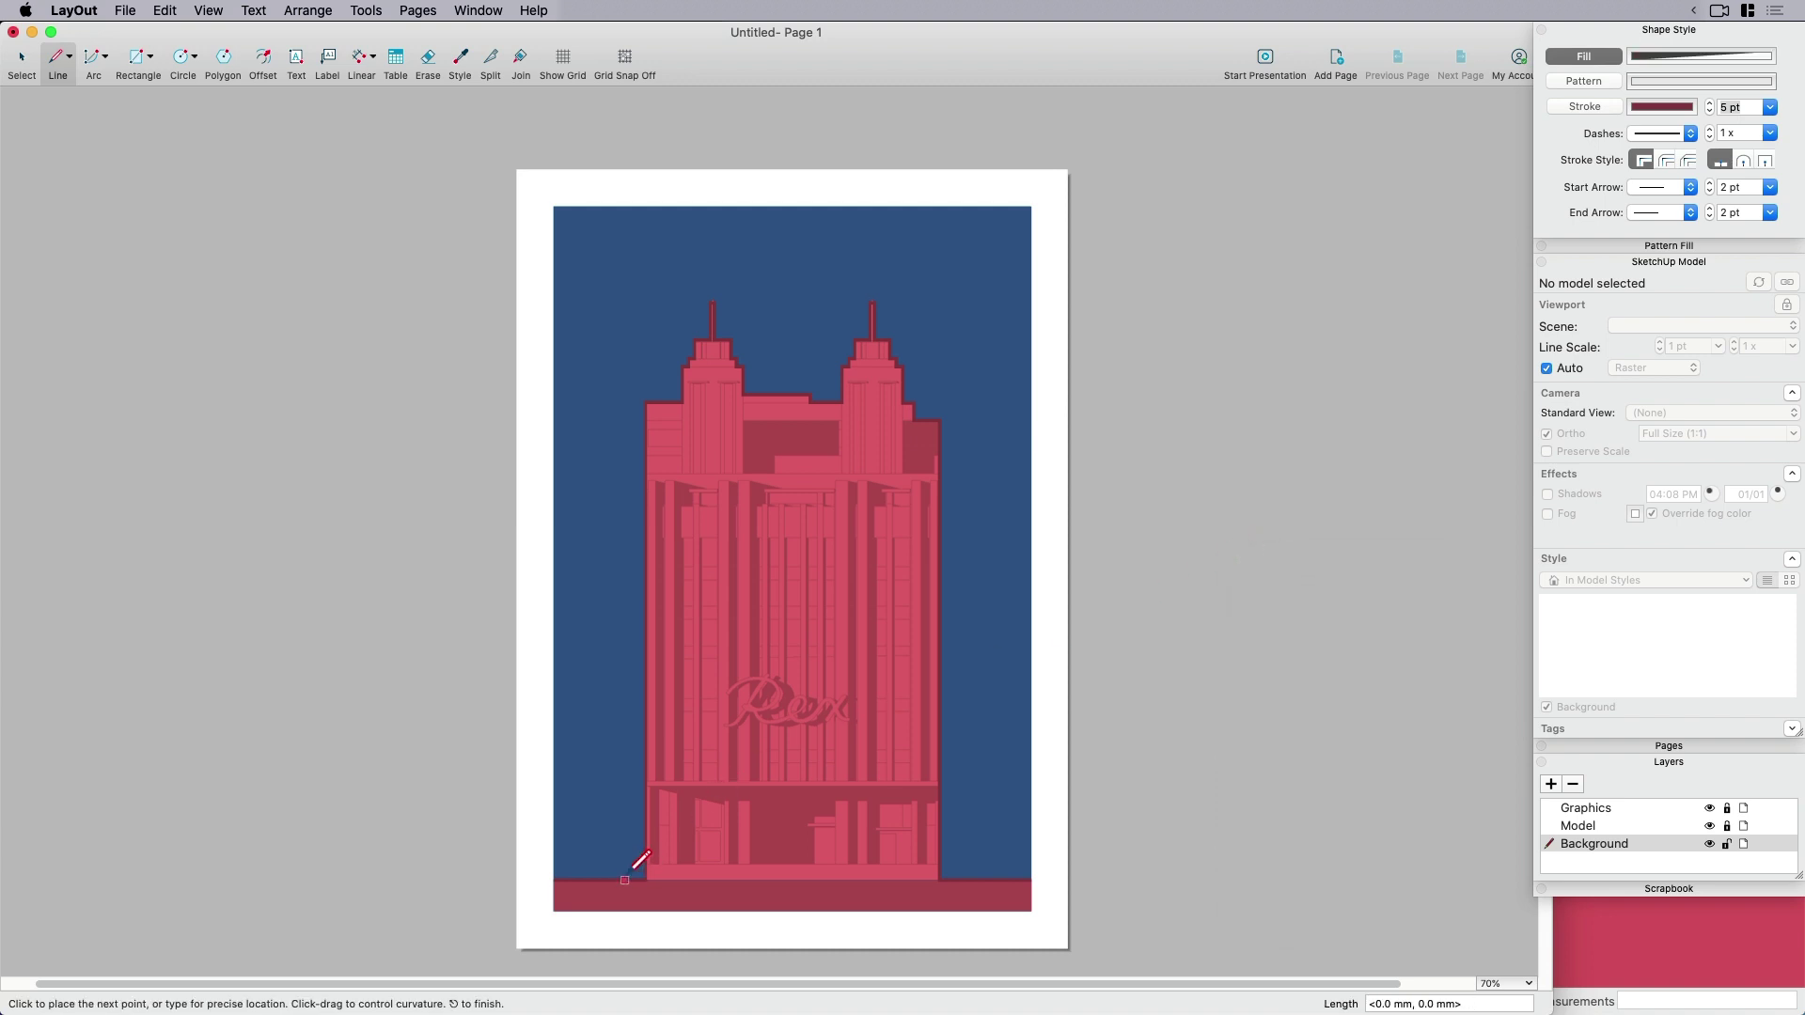
{"action": "left_click", "coordinate": [553, 732]}
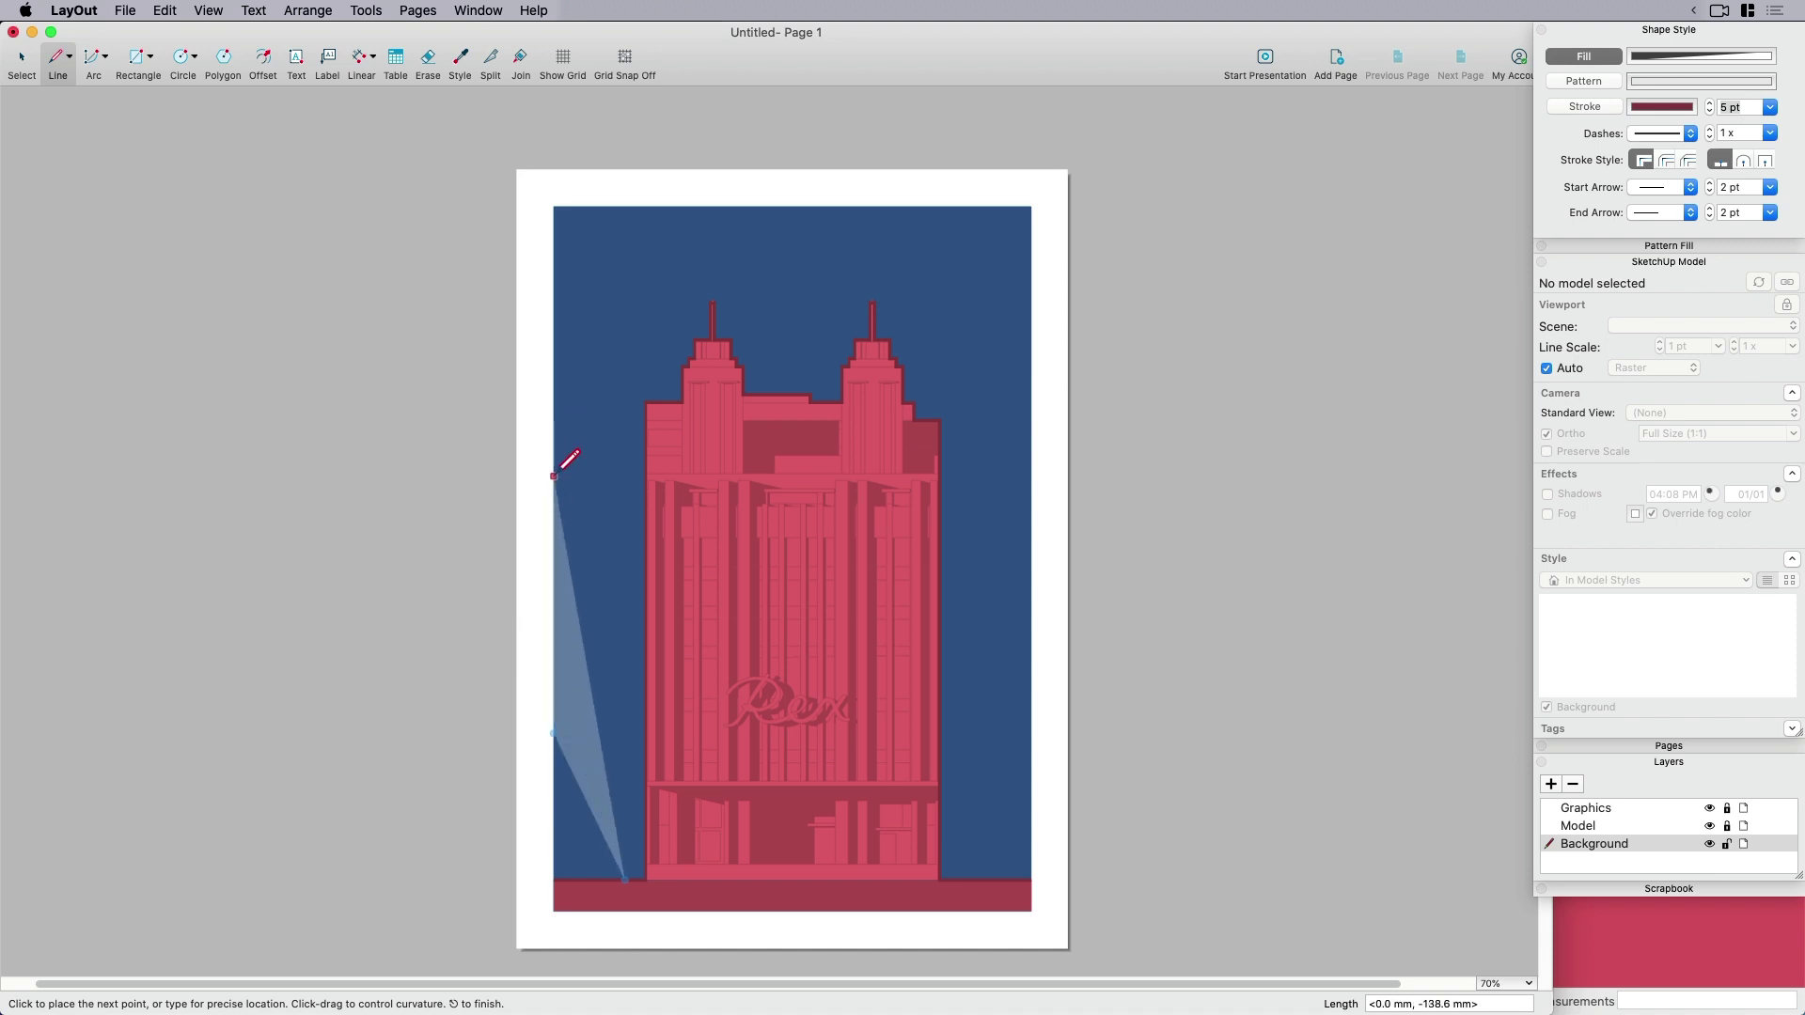
{"action": "left_click", "coordinate": [553, 477]}
{"action": "left_click", "coordinate": [646, 879]}
{"action": "left_click", "coordinate": [626, 880]}
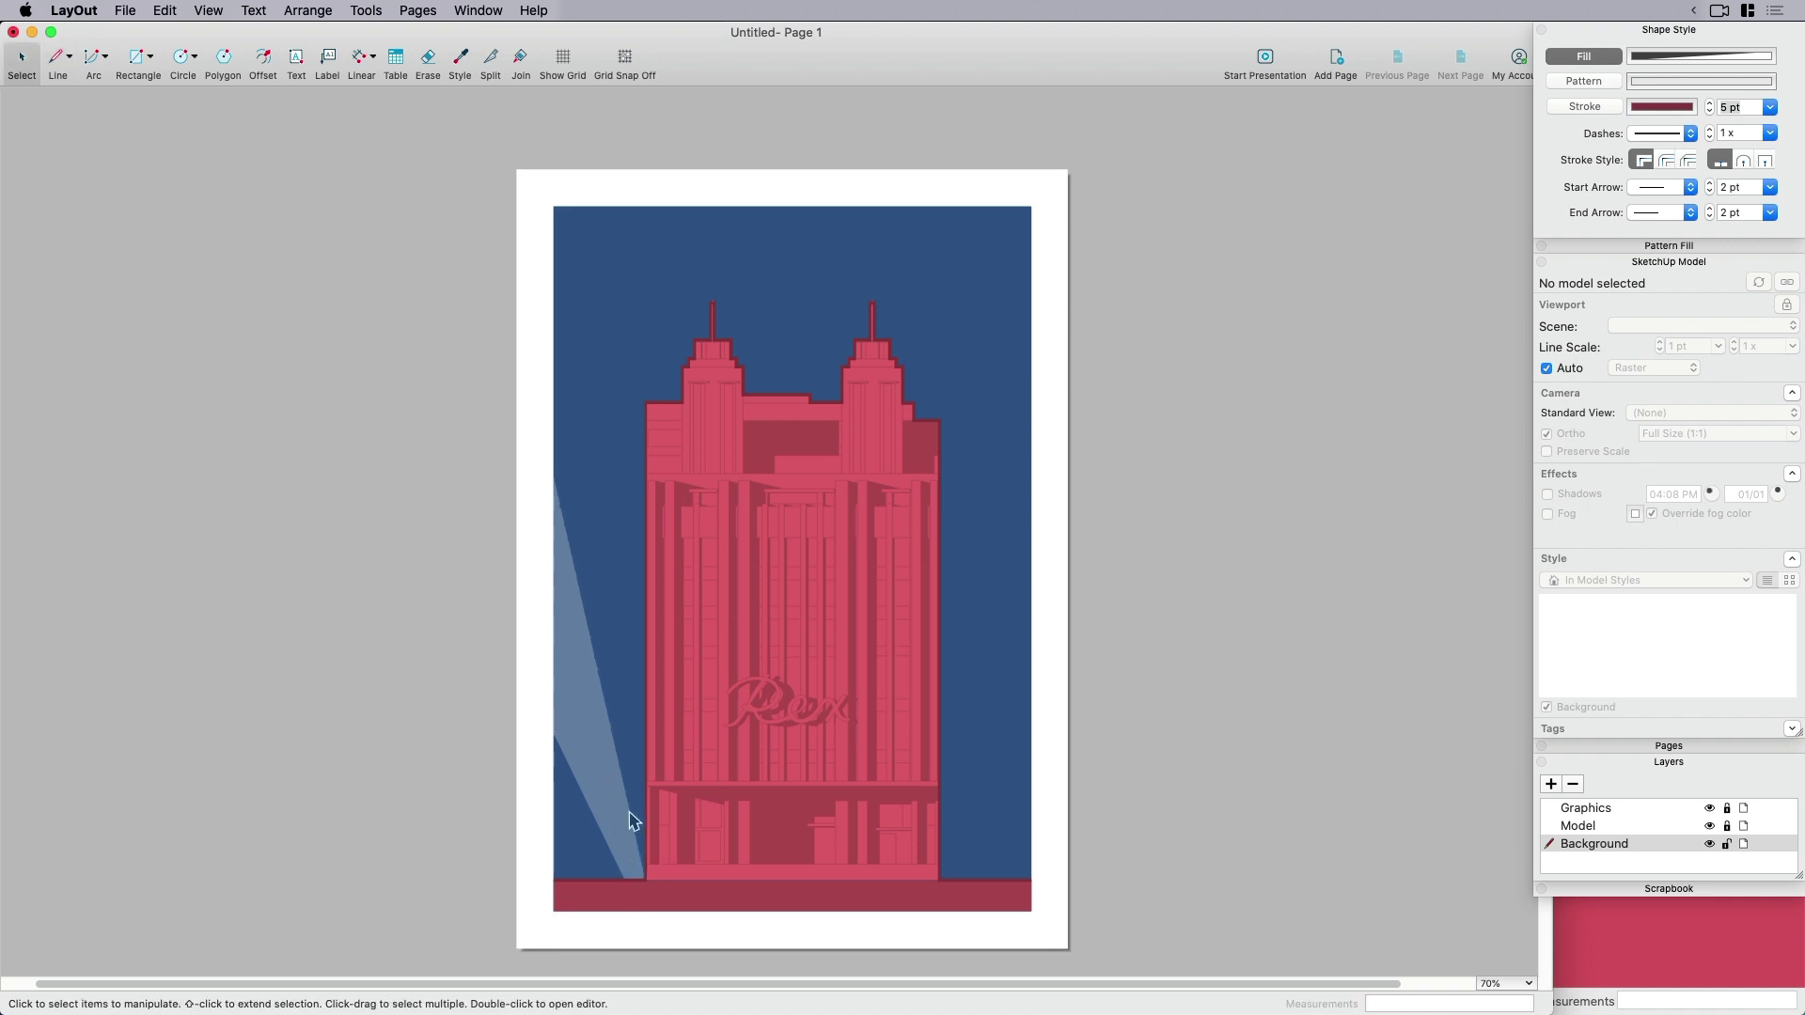
Draw another beam from the base reaching the left edge and top of the page.
{"action": "scroll", "coordinate": [648, 874], "scroll_direction": "up", "scroll_amount": 2}
{"action": "left_click", "coordinate": [645, 880]}
{"action": "scroll", "coordinate": [636, 876], "scroll_direction": "down", "scroll_amount": 3}
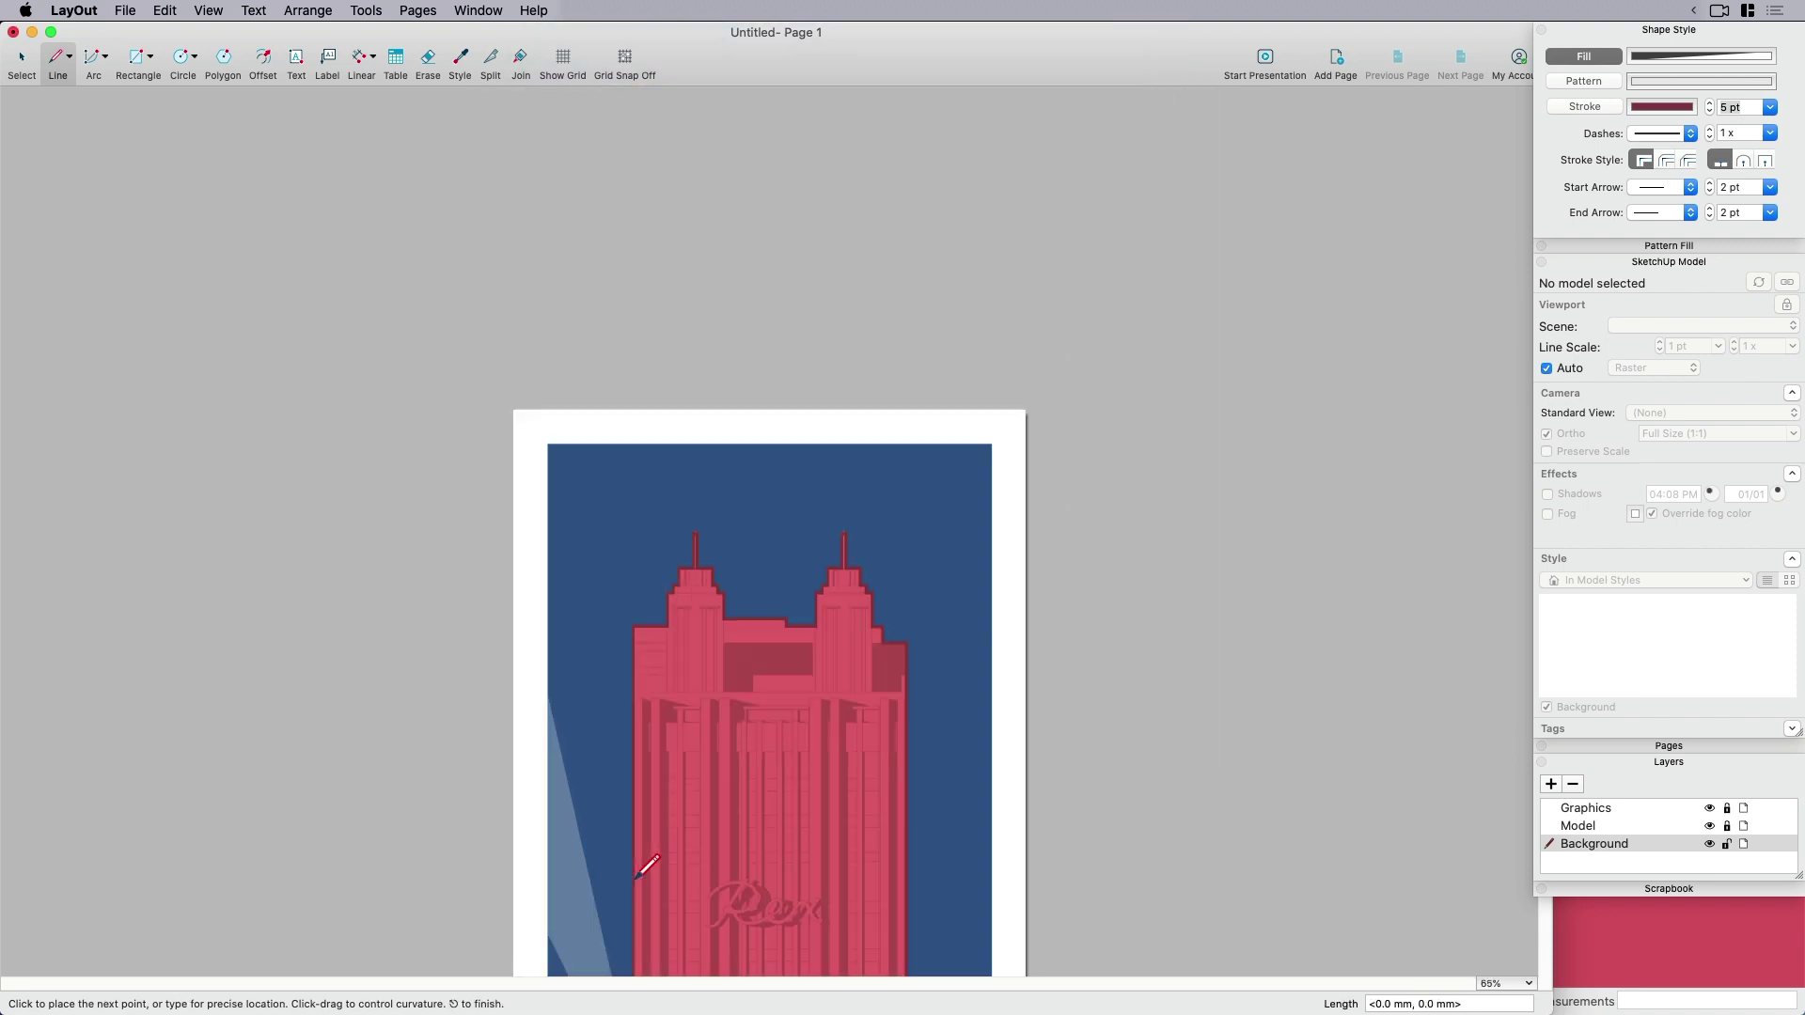
{"action": "left_click", "coordinate": [548, 590]}
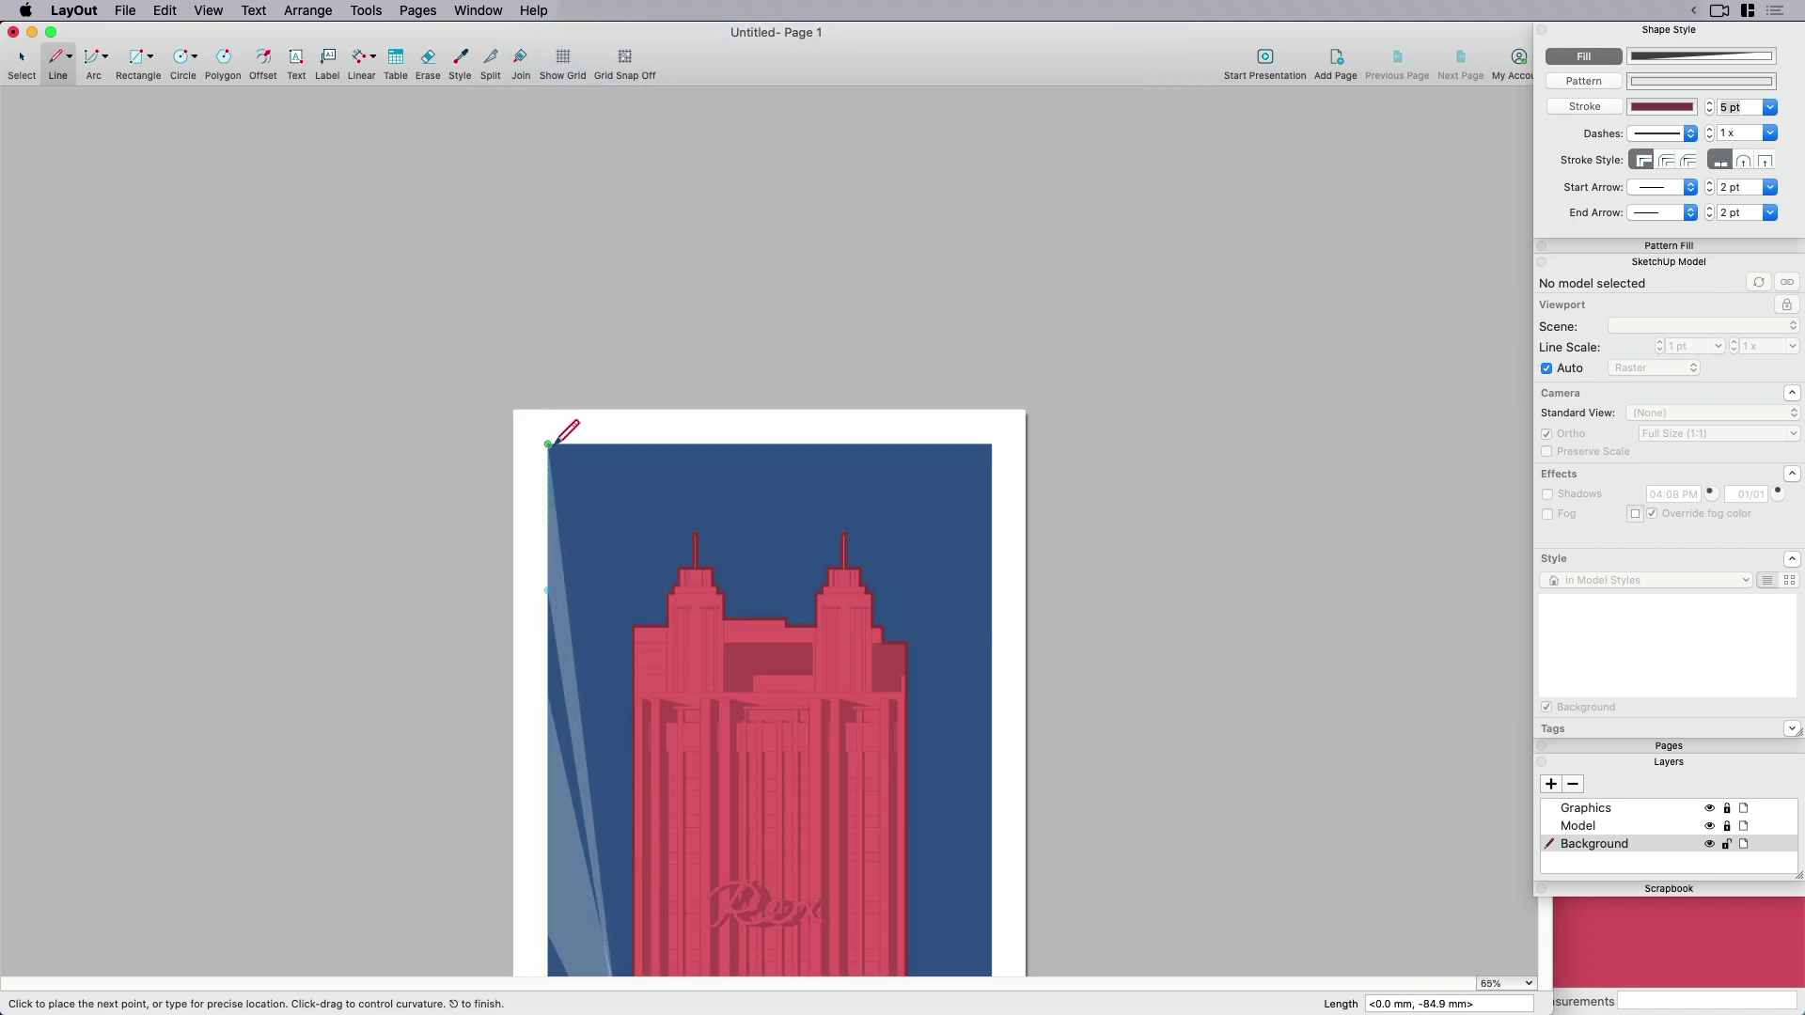
{"action": "left_click", "coordinate": [579, 444]}
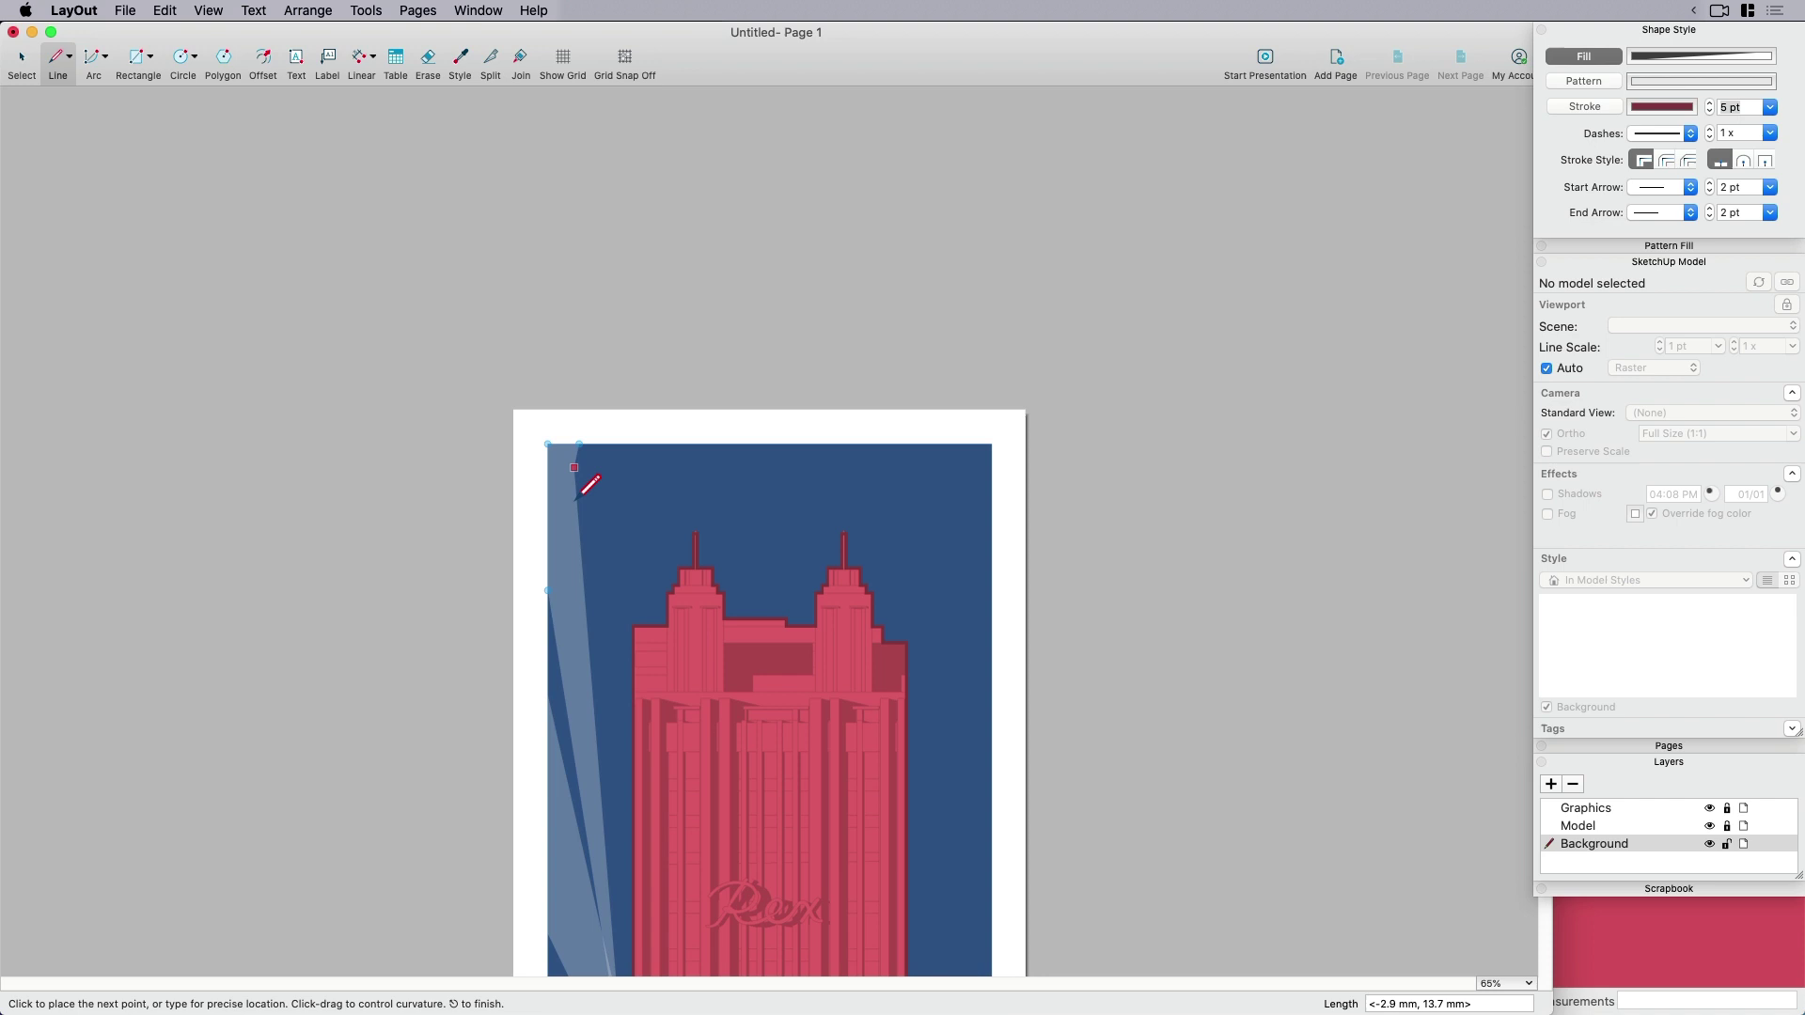
{"action": "scroll", "coordinate": [577, 495], "scroll_direction": "down", "scroll_amount": 5}
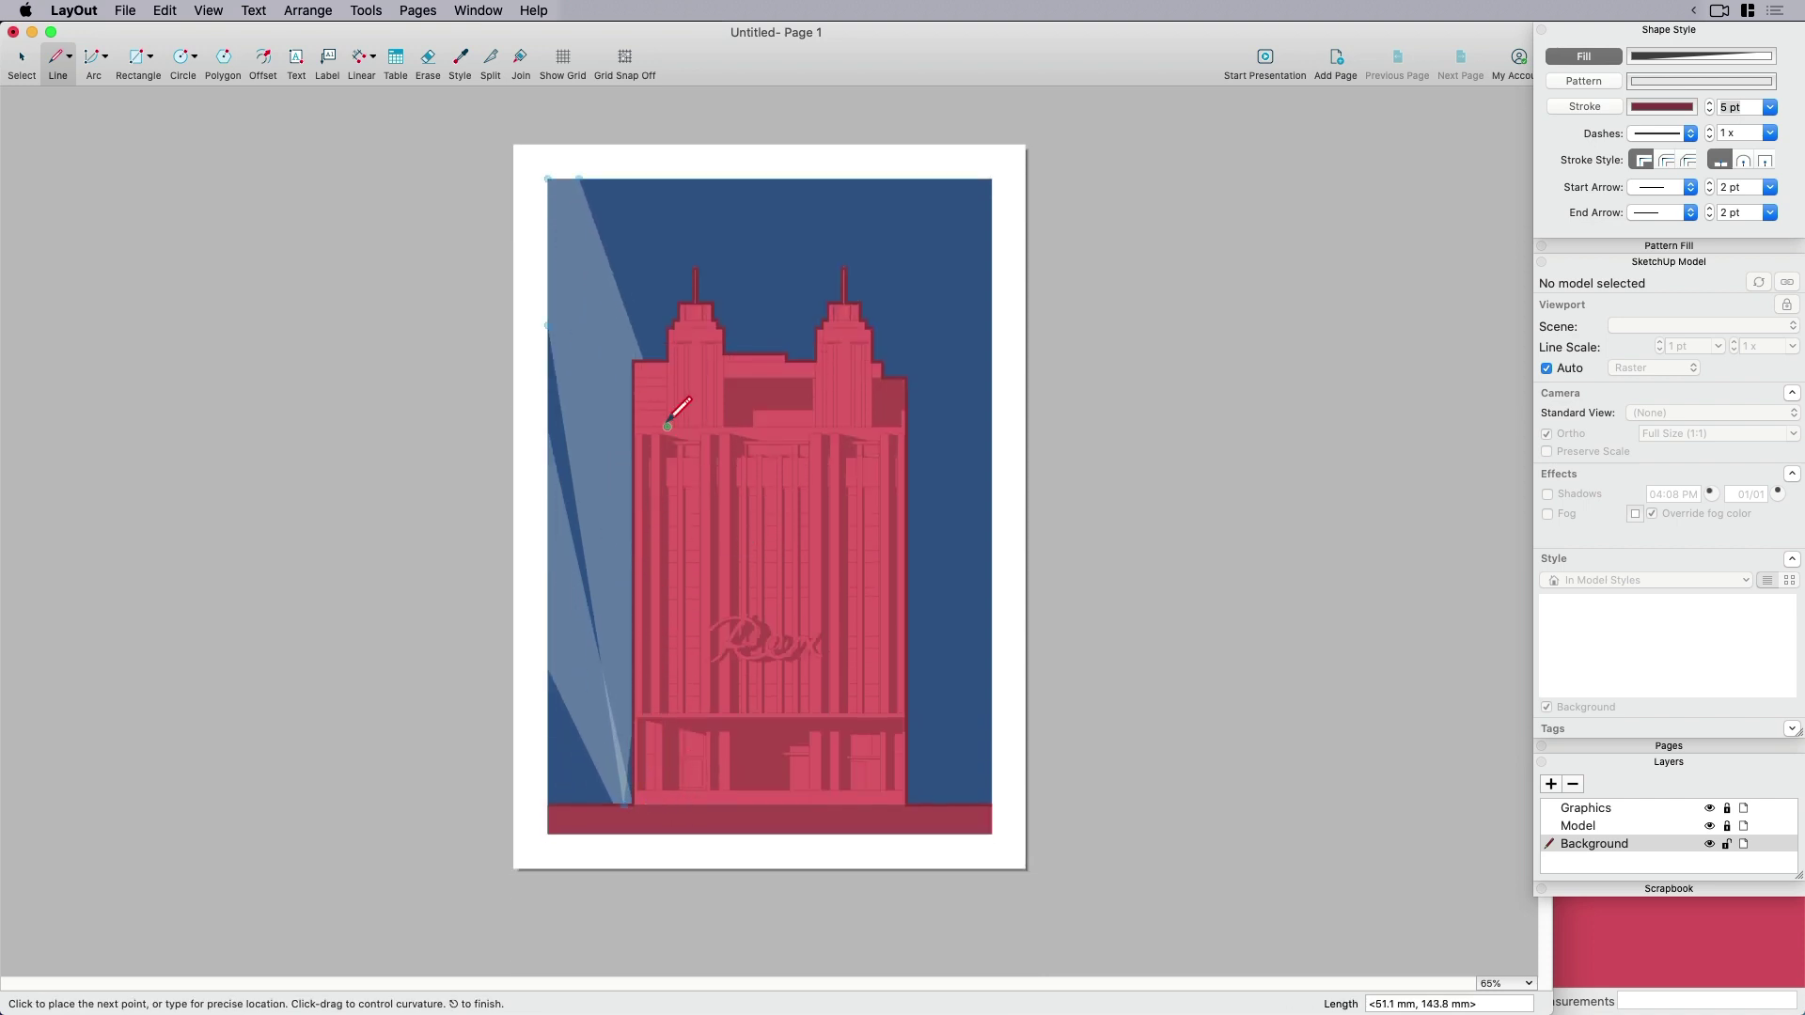
{"action": "left_click", "coordinate": [647, 805]}
{"action": "left_click", "coordinate": [633, 805]}
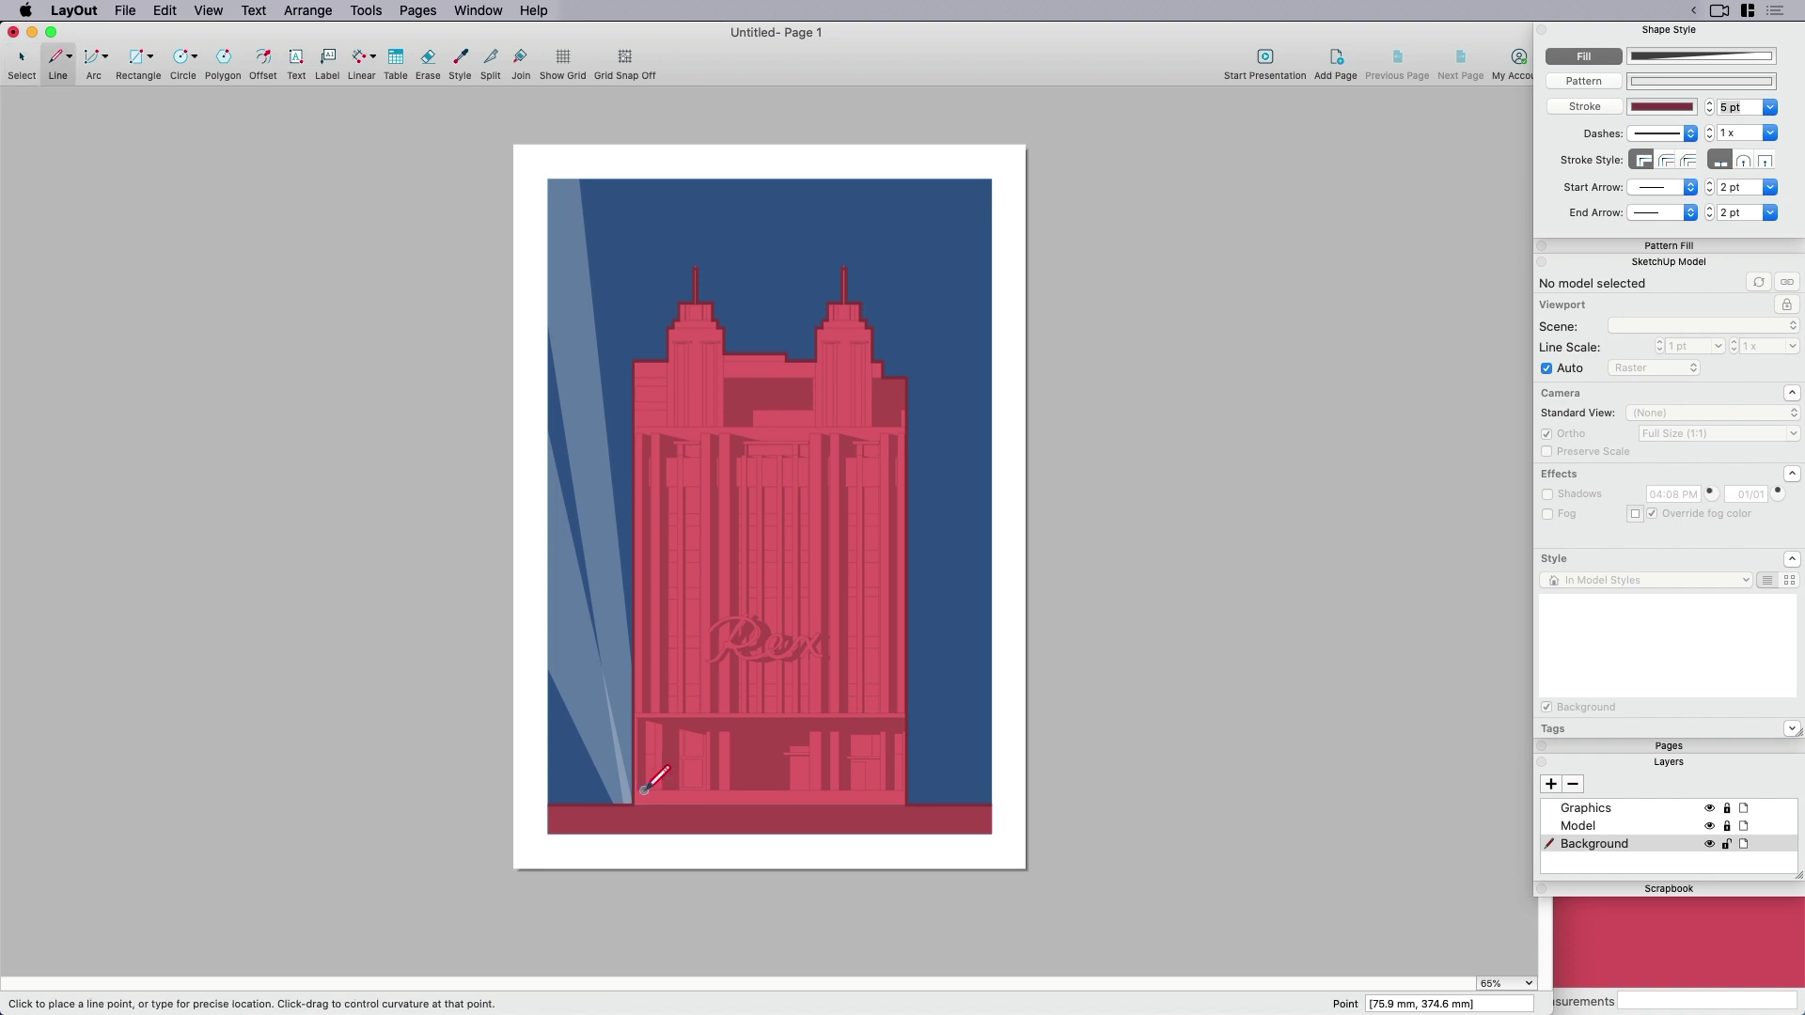
Draw a narrow beam from the building base up to the page top.
{"action": "left_click", "coordinate": [633, 804]}
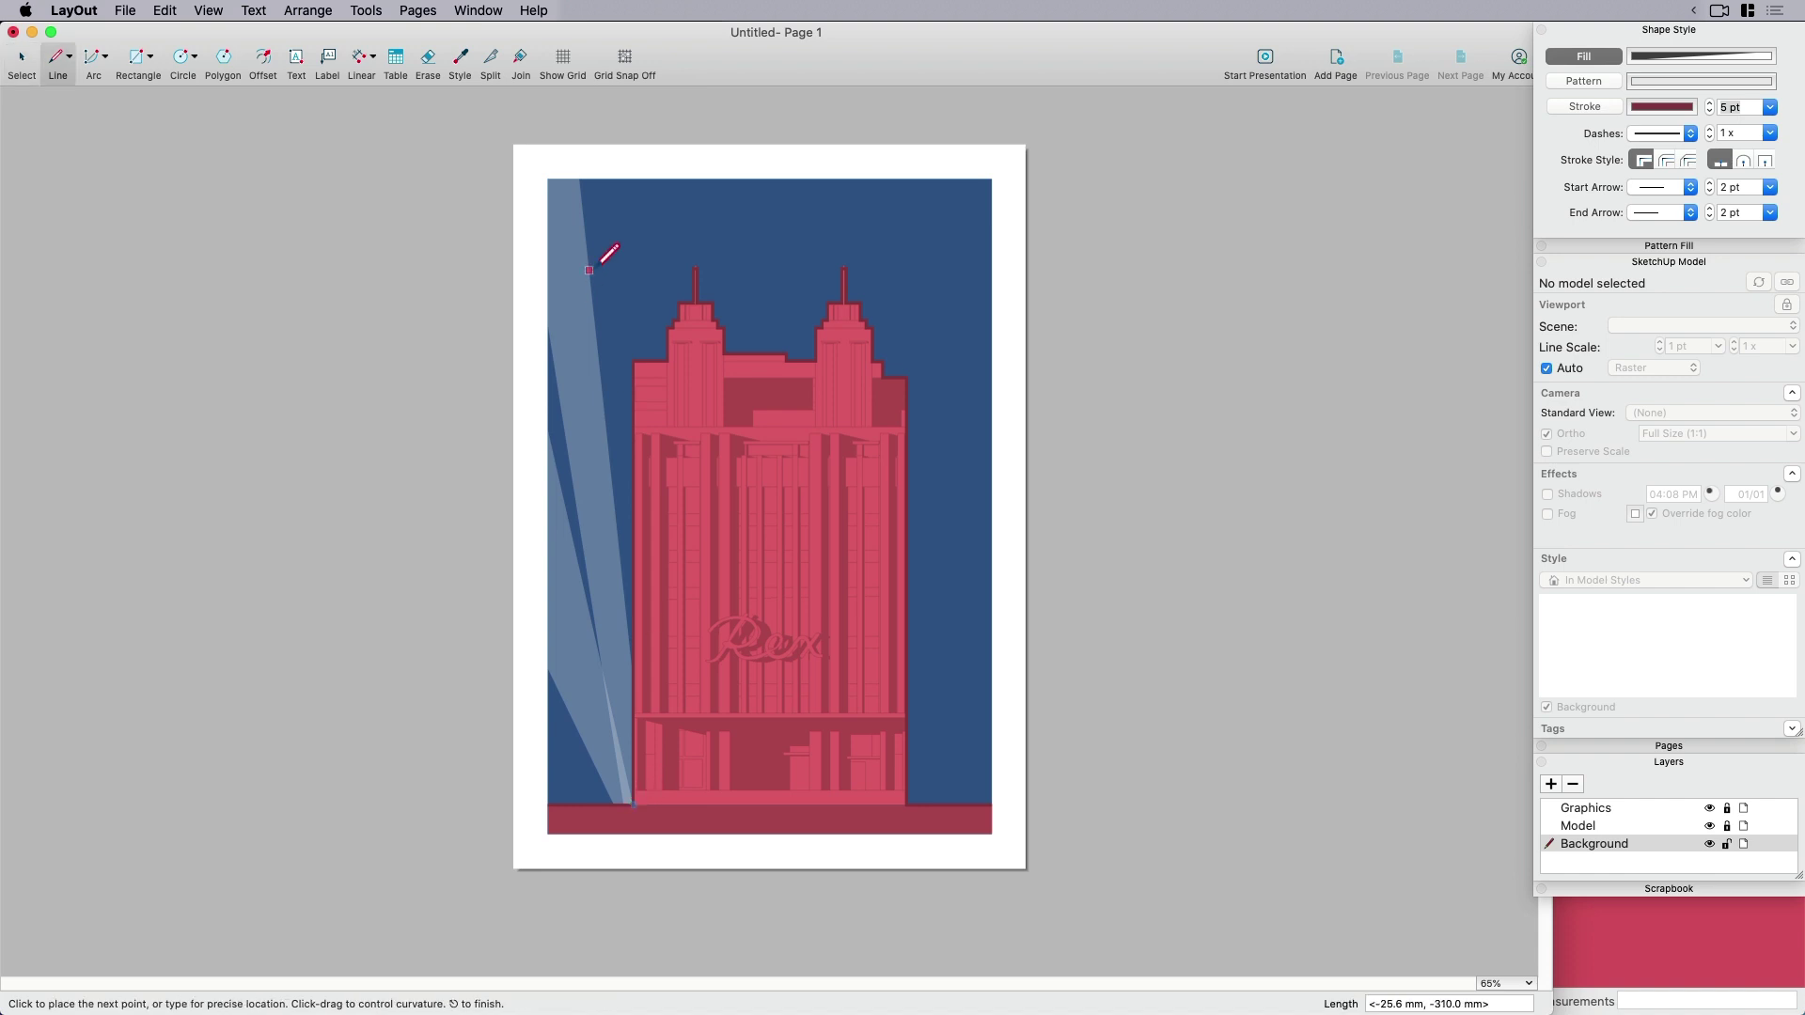
{"action": "left_click", "coordinate": [601, 179]}
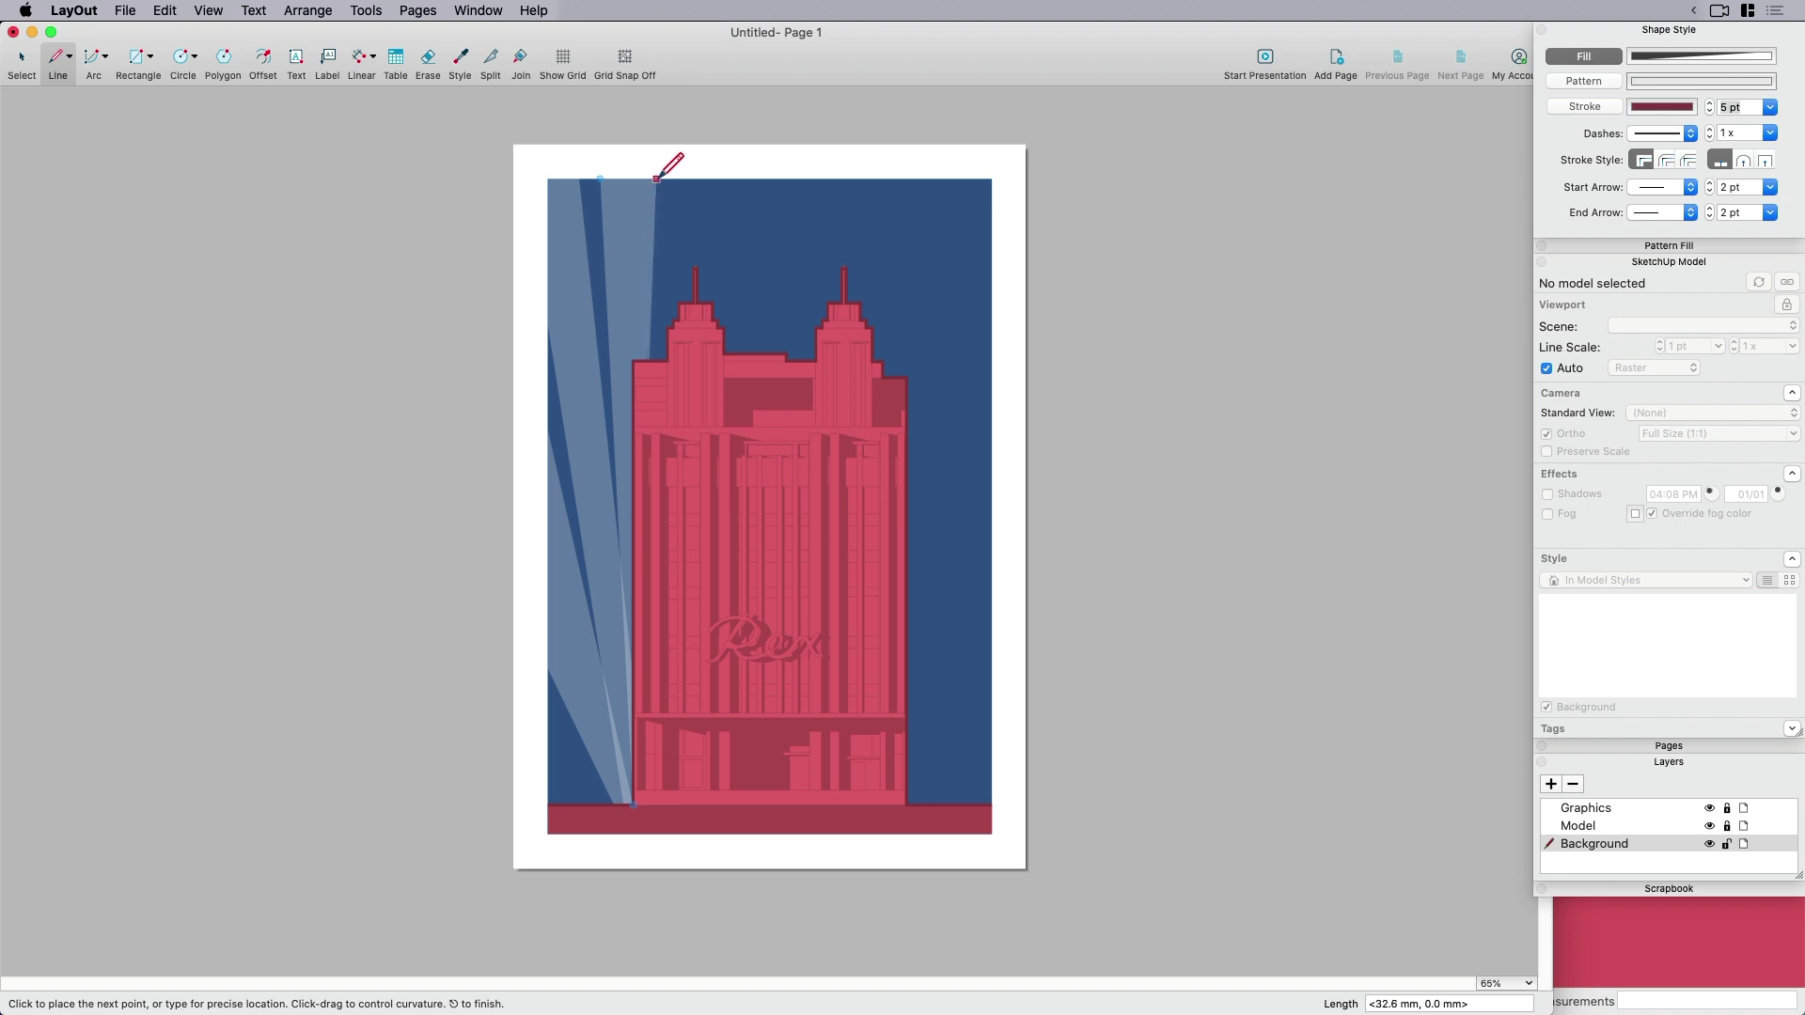
{"action": "left_click", "coordinate": [648, 178]}
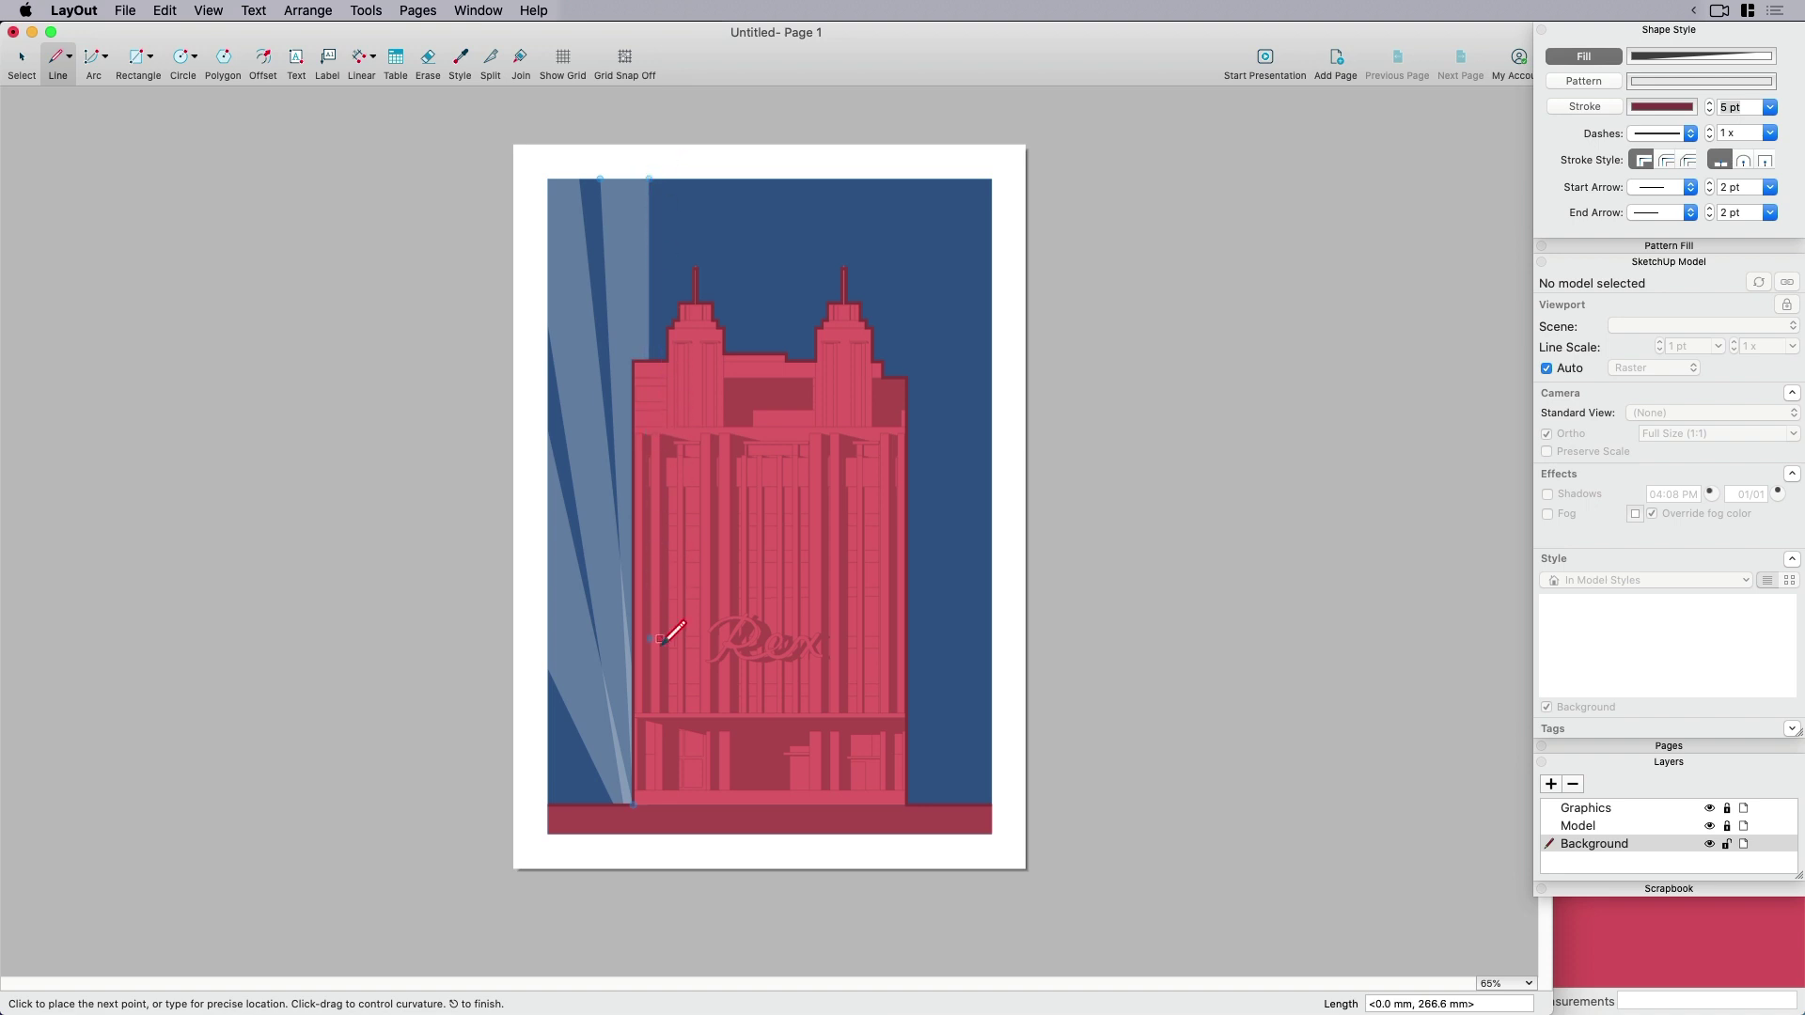
{"action": "left_click", "coordinate": [632, 806]}
{"action": "key", "text": "space"}
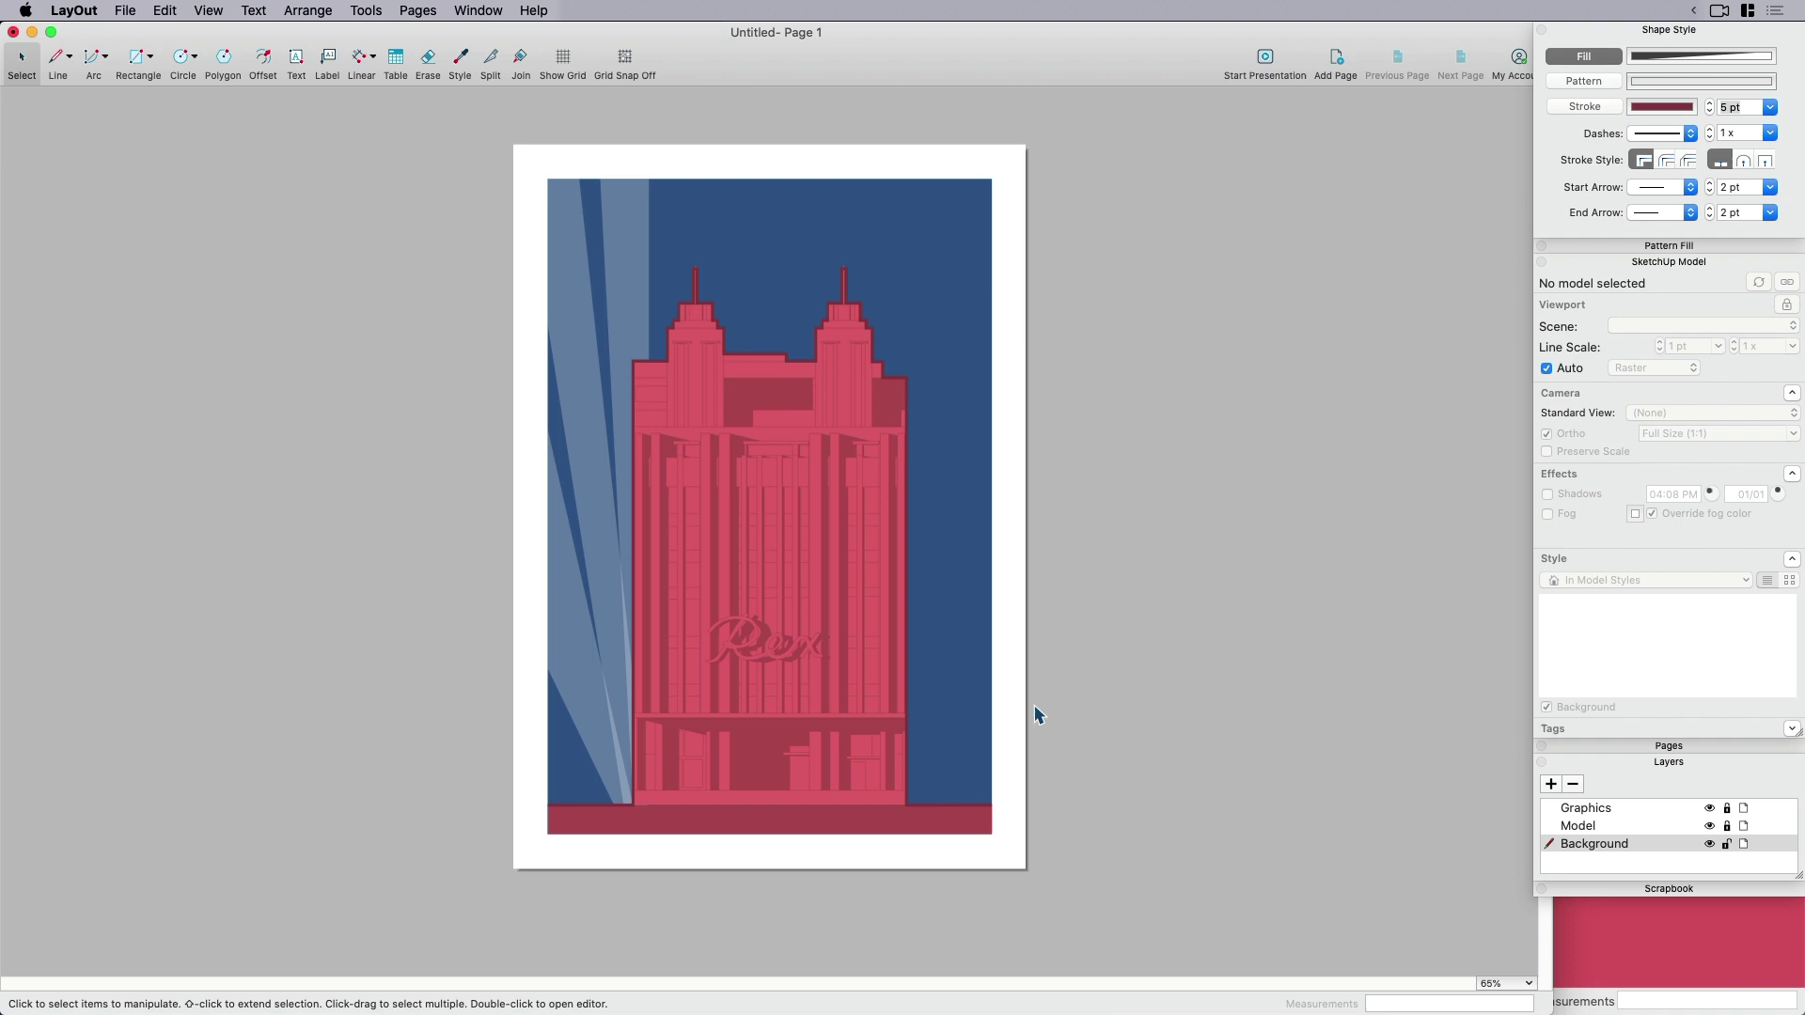
Copy both left beams, flip the copy horizontally, and place it against the right edge.
{"action": "scroll", "coordinate": [633, 334], "scroll_direction": "up", "scroll_amount": 2}
{"action": "left_click", "coordinate": [638, 323]}
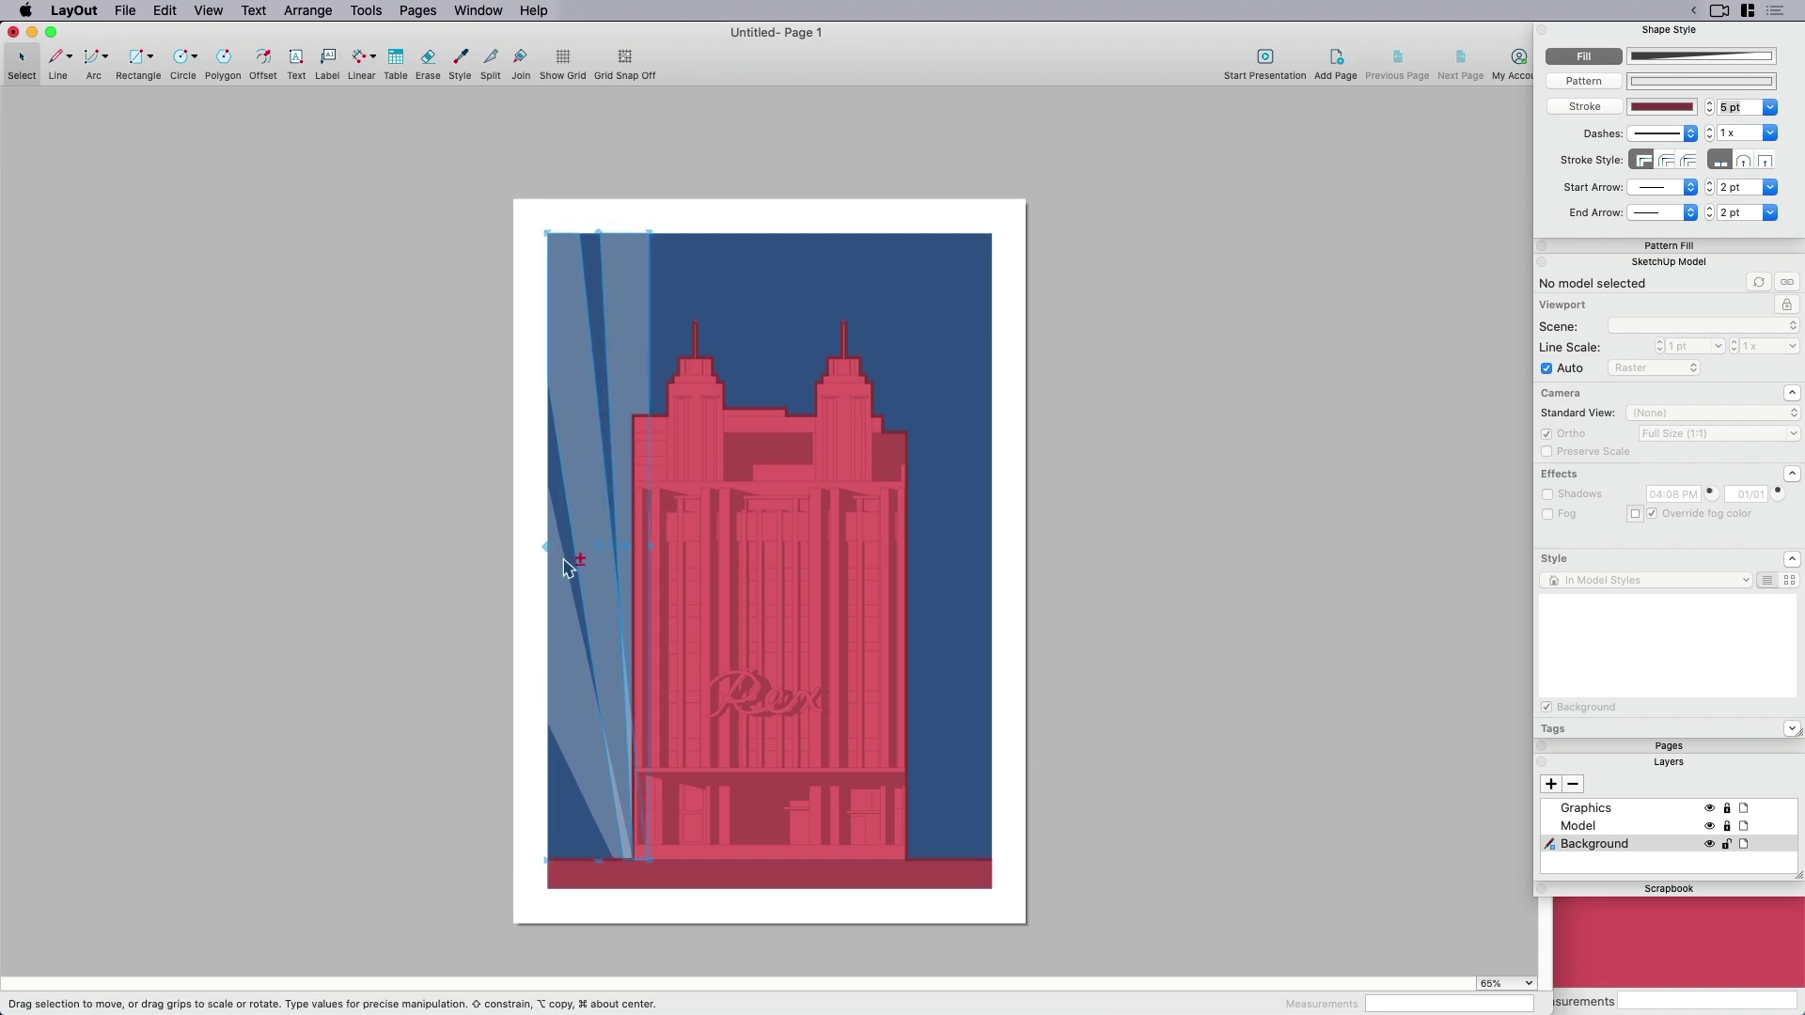
{"action": "left_click", "coordinate": [579, 670], "text": "shift"}
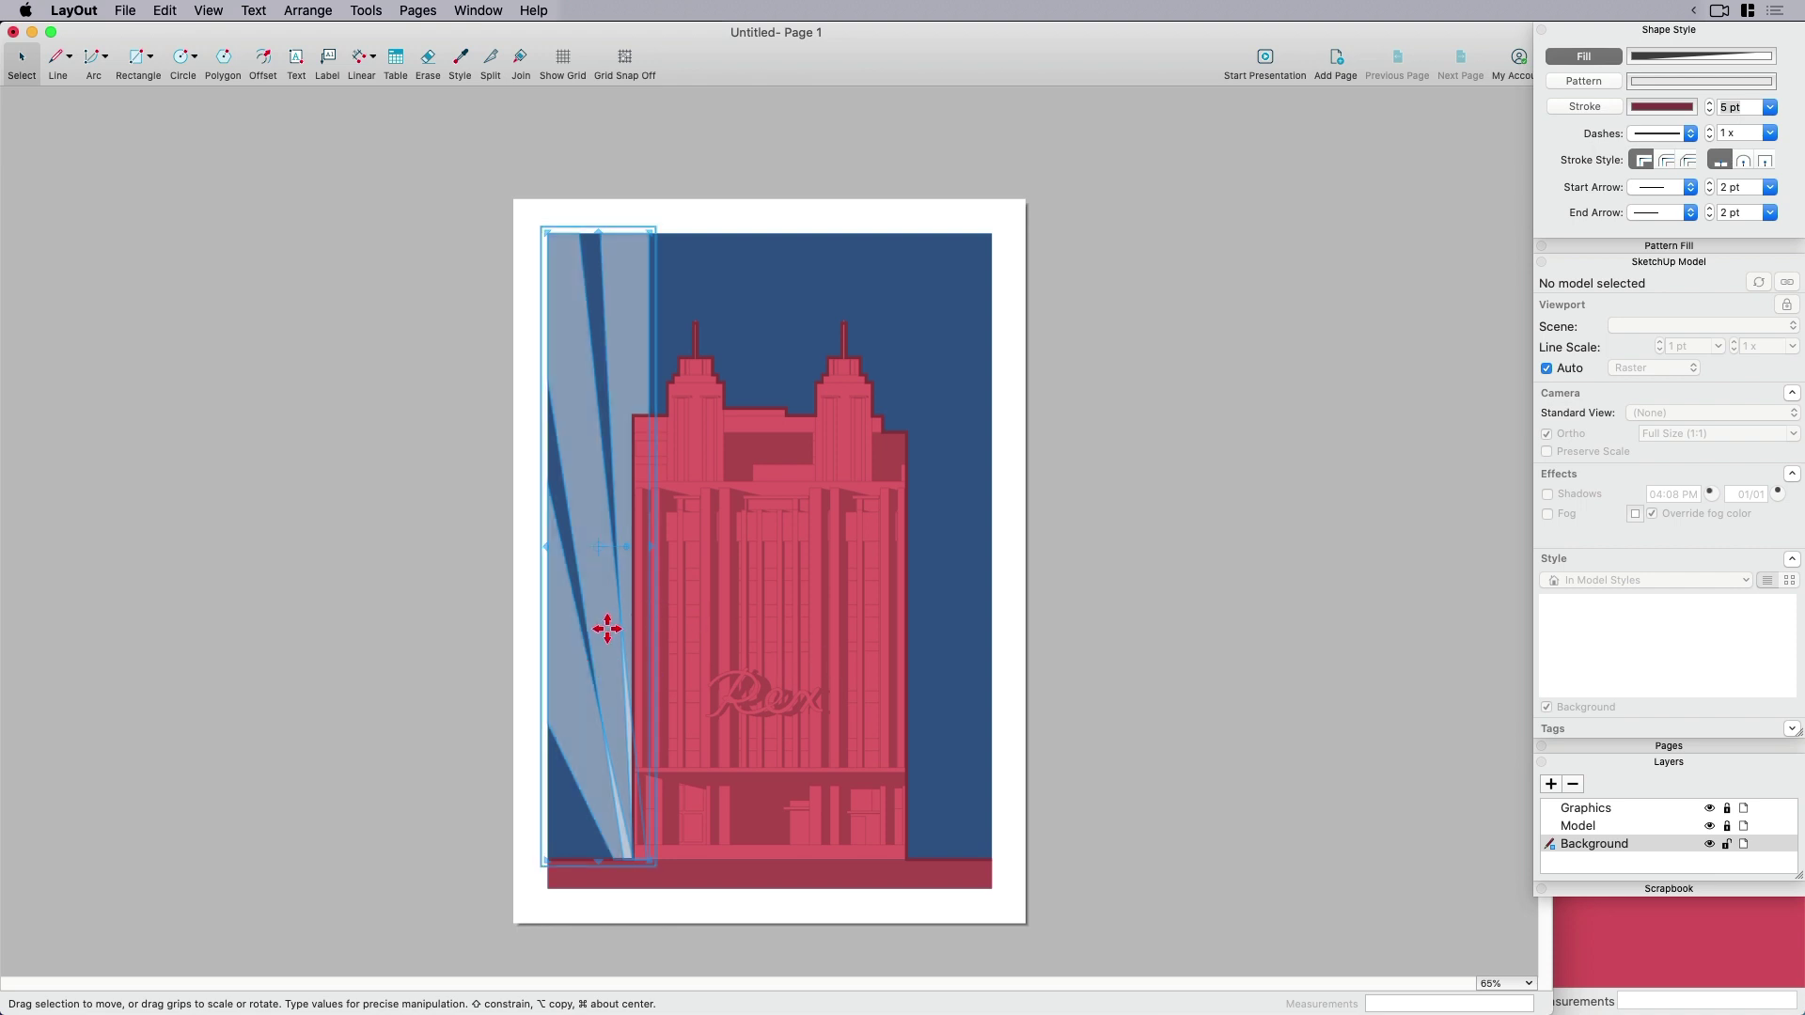
{"action": "left_click_drag", "start_coordinate": [607, 629], "coordinate": [950, 621], "text": "alt"}
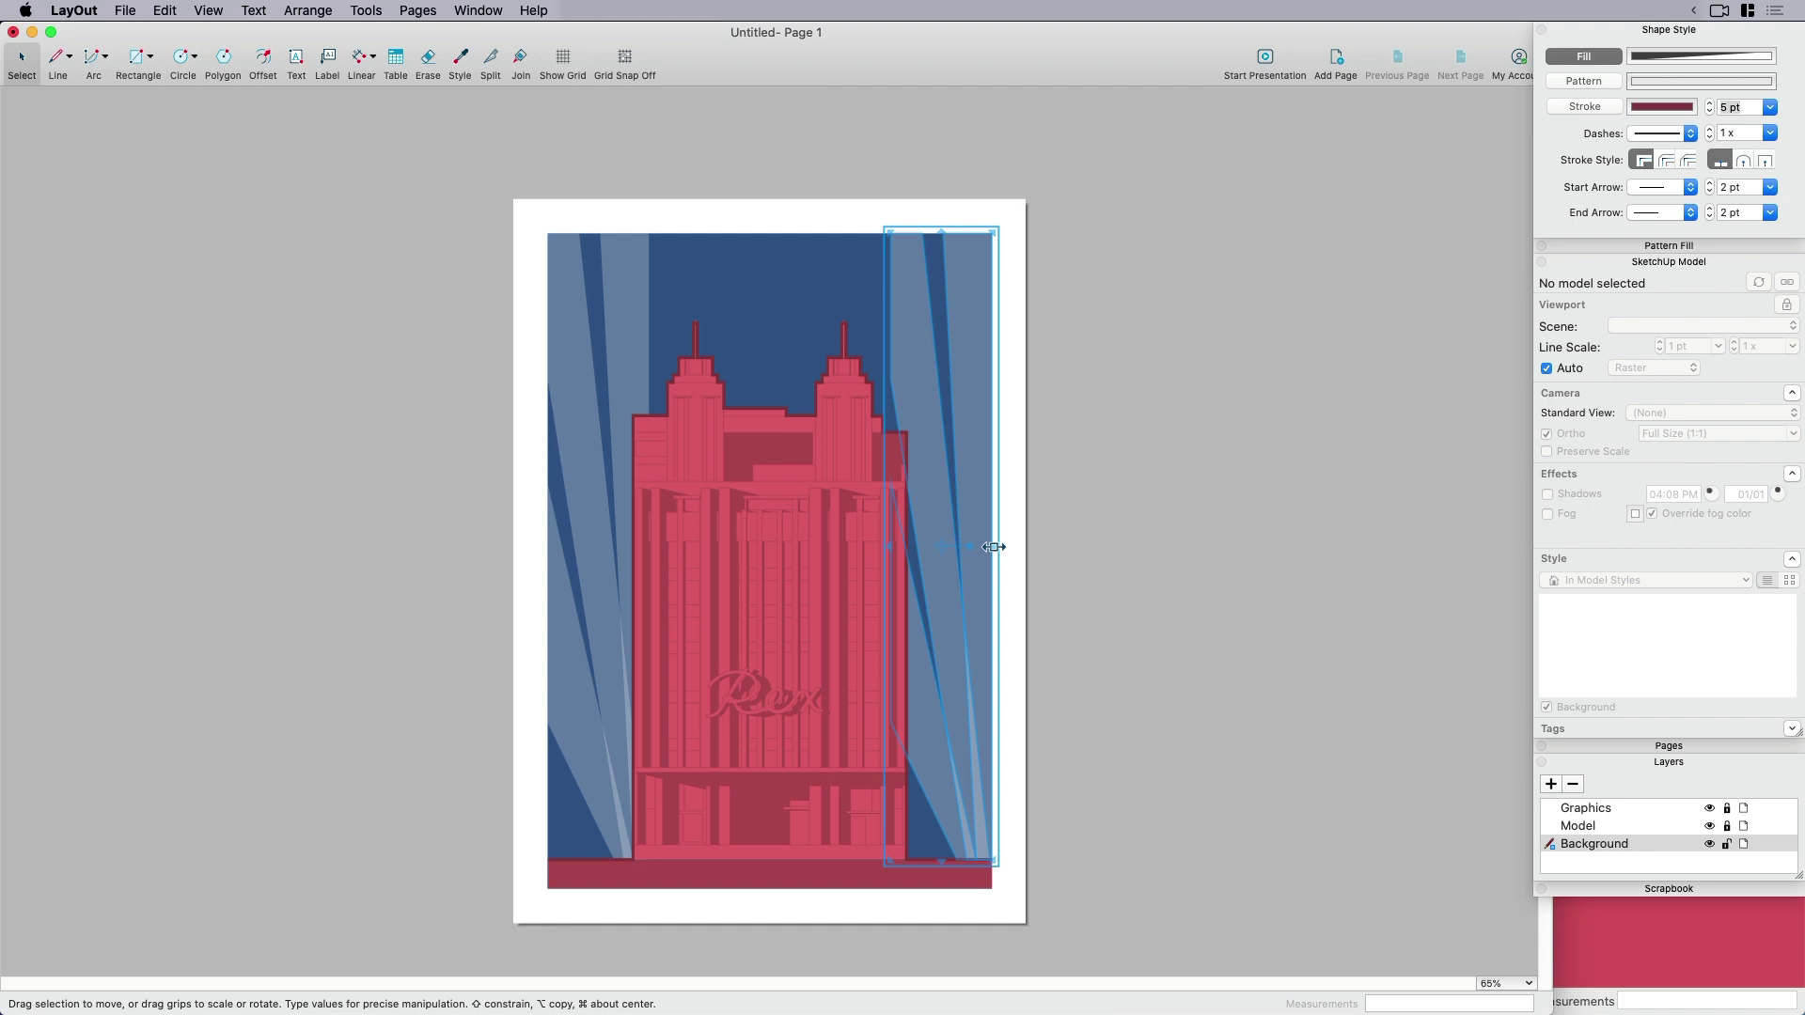
{"action": "left_click_drag", "start_coordinate": [993, 546], "coordinate": [785, 564]}
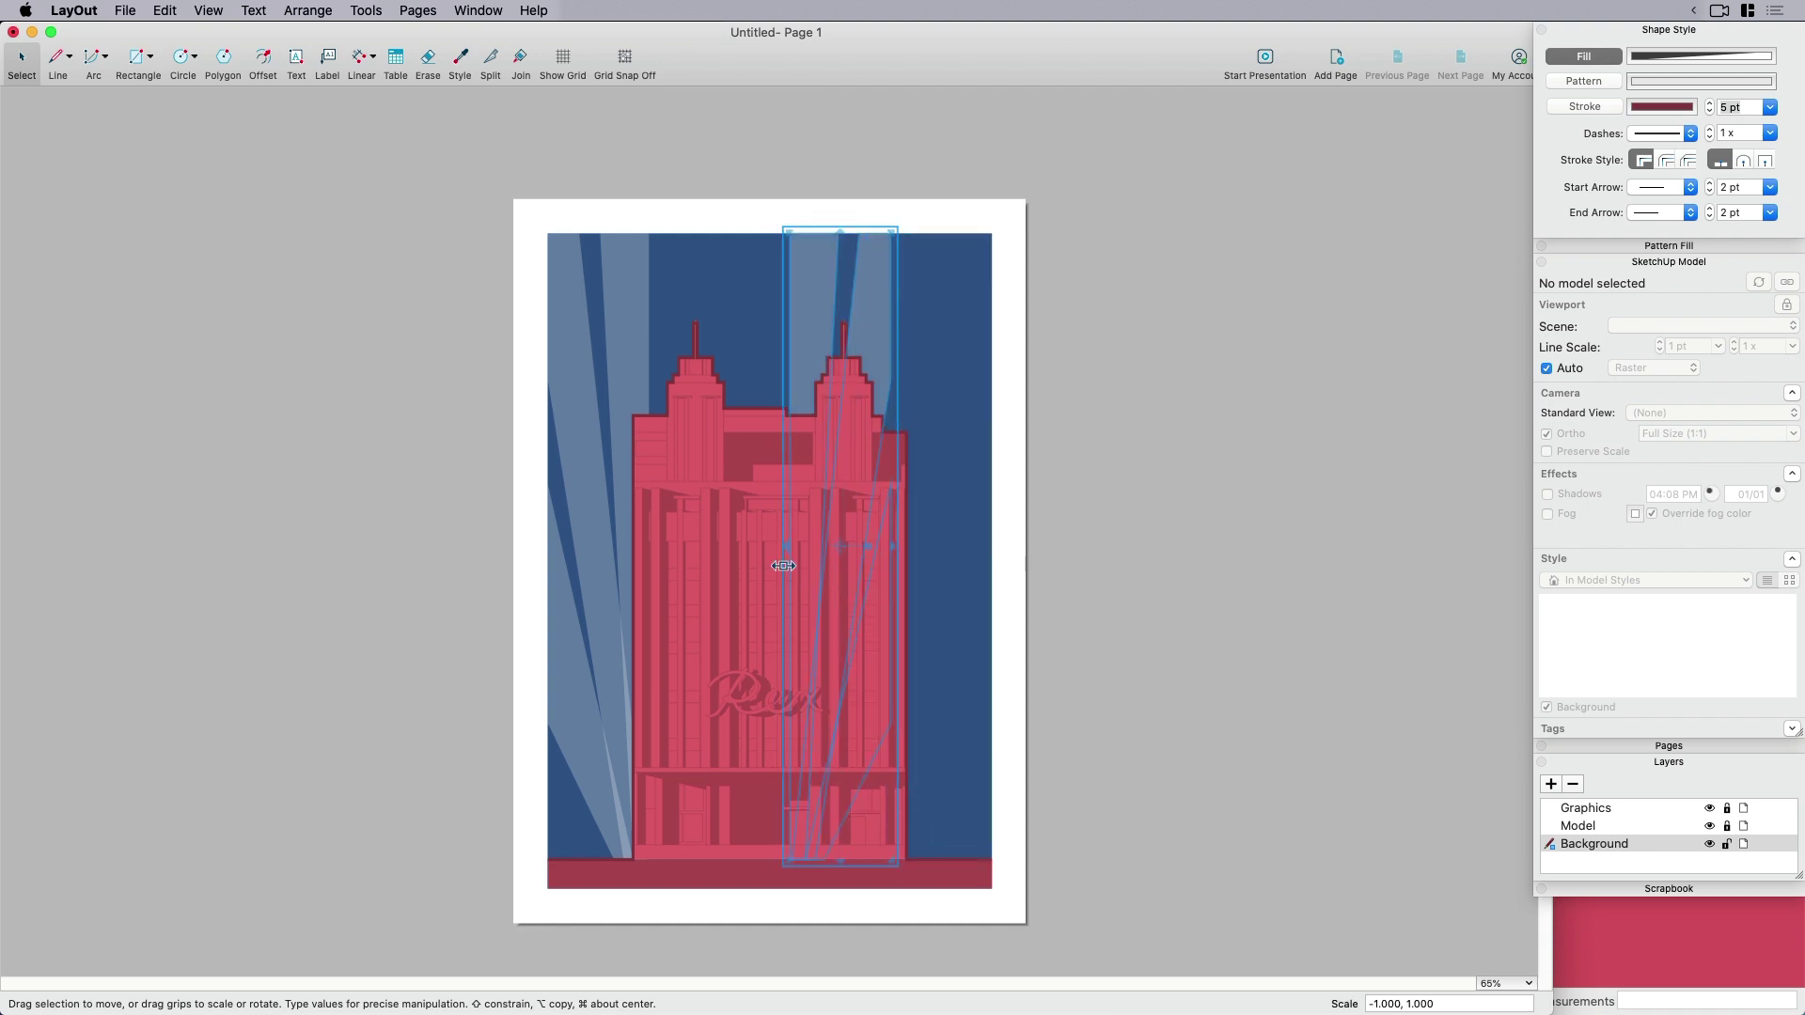
{"action": "left_click_drag", "start_coordinate": [815, 339], "coordinate": [921, 340]}
{"action": "left_click", "coordinate": [1034, 689]}
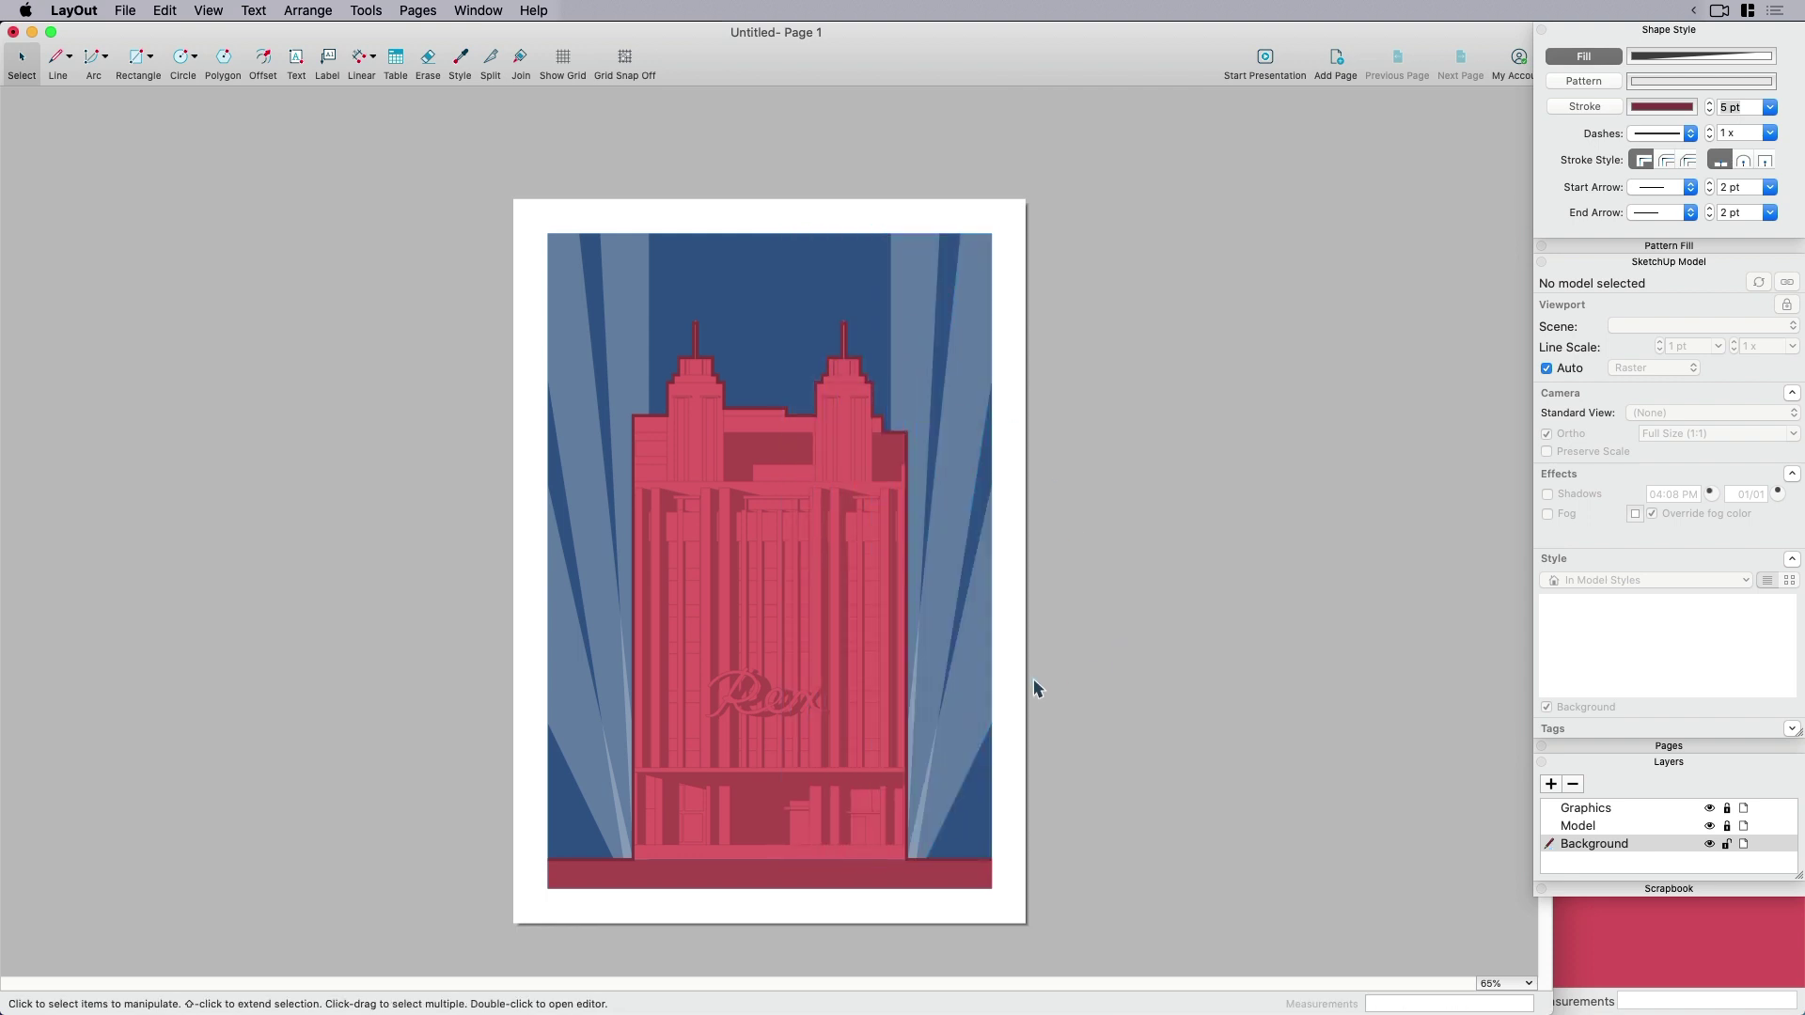
{"action": "left_click", "coordinate": [957, 694]}
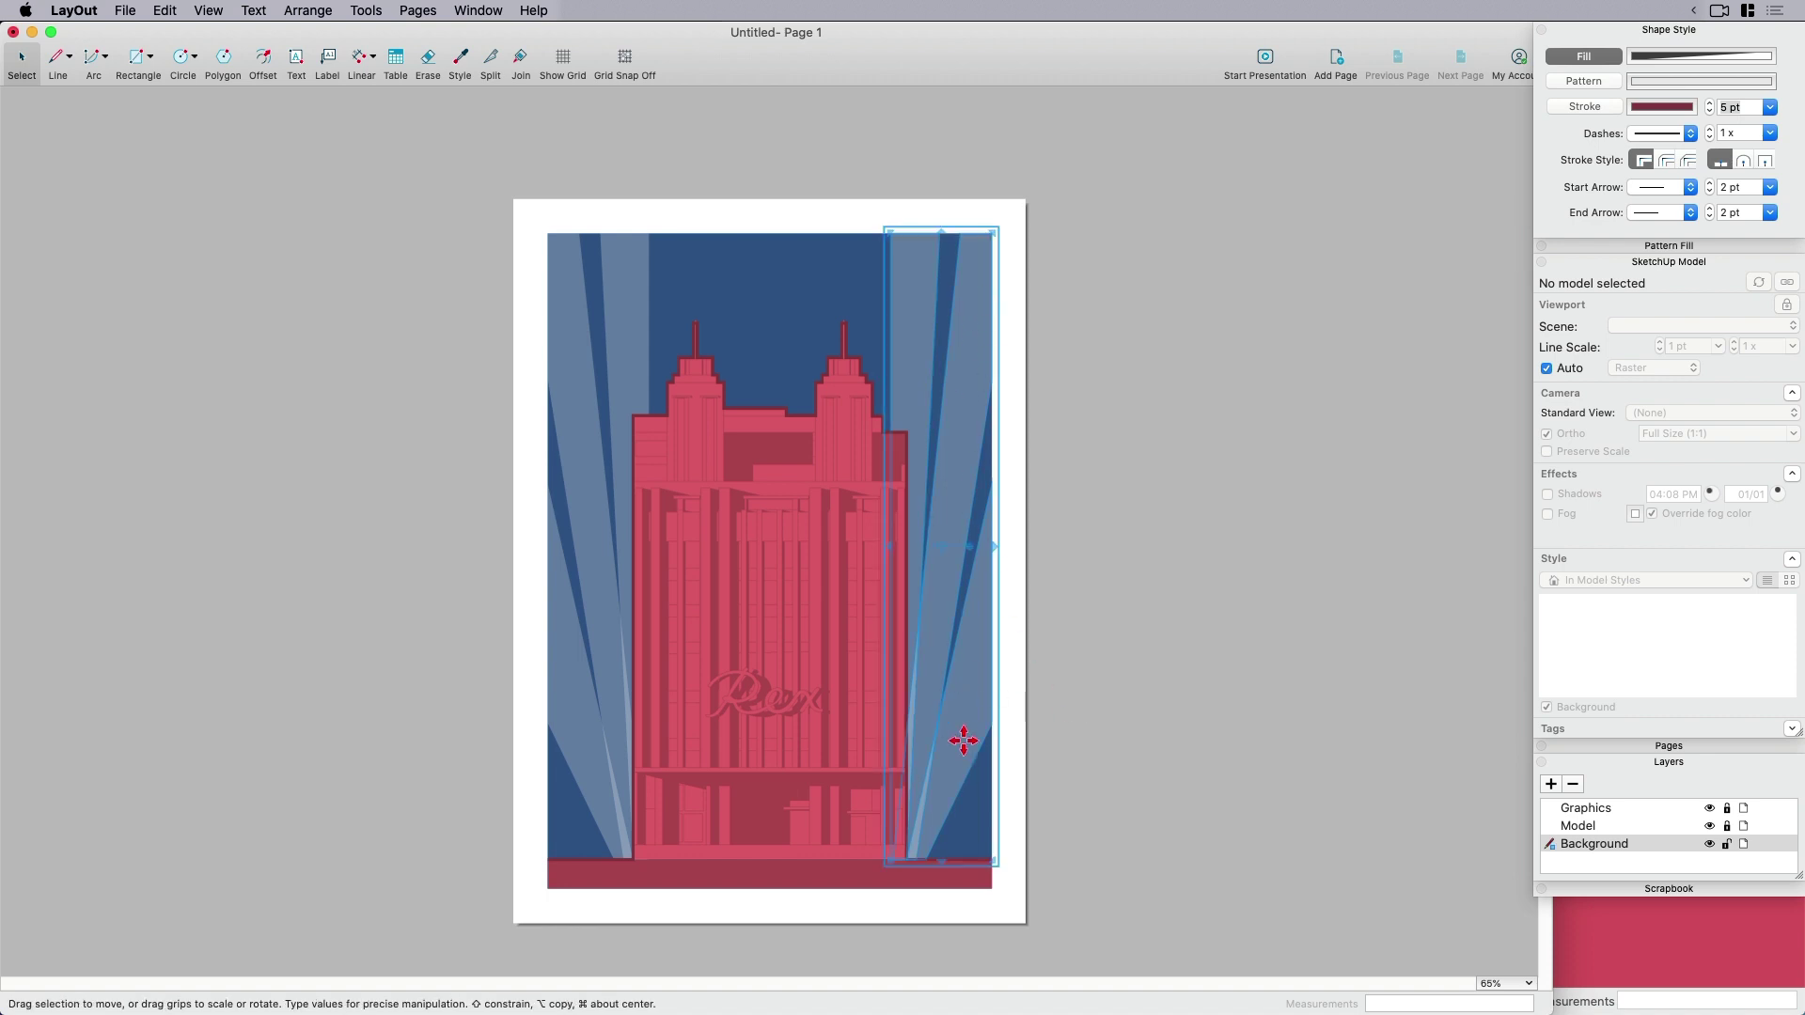
{"action": "left_click", "coordinate": [1134, 775]}
{"action": "scroll", "coordinate": [855, 719], "scroll_direction": "up", "scroll_amount": 1}
{"action": "scroll", "coordinate": [859, 713], "scroll_direction": "down", "scroll_amount": 2}
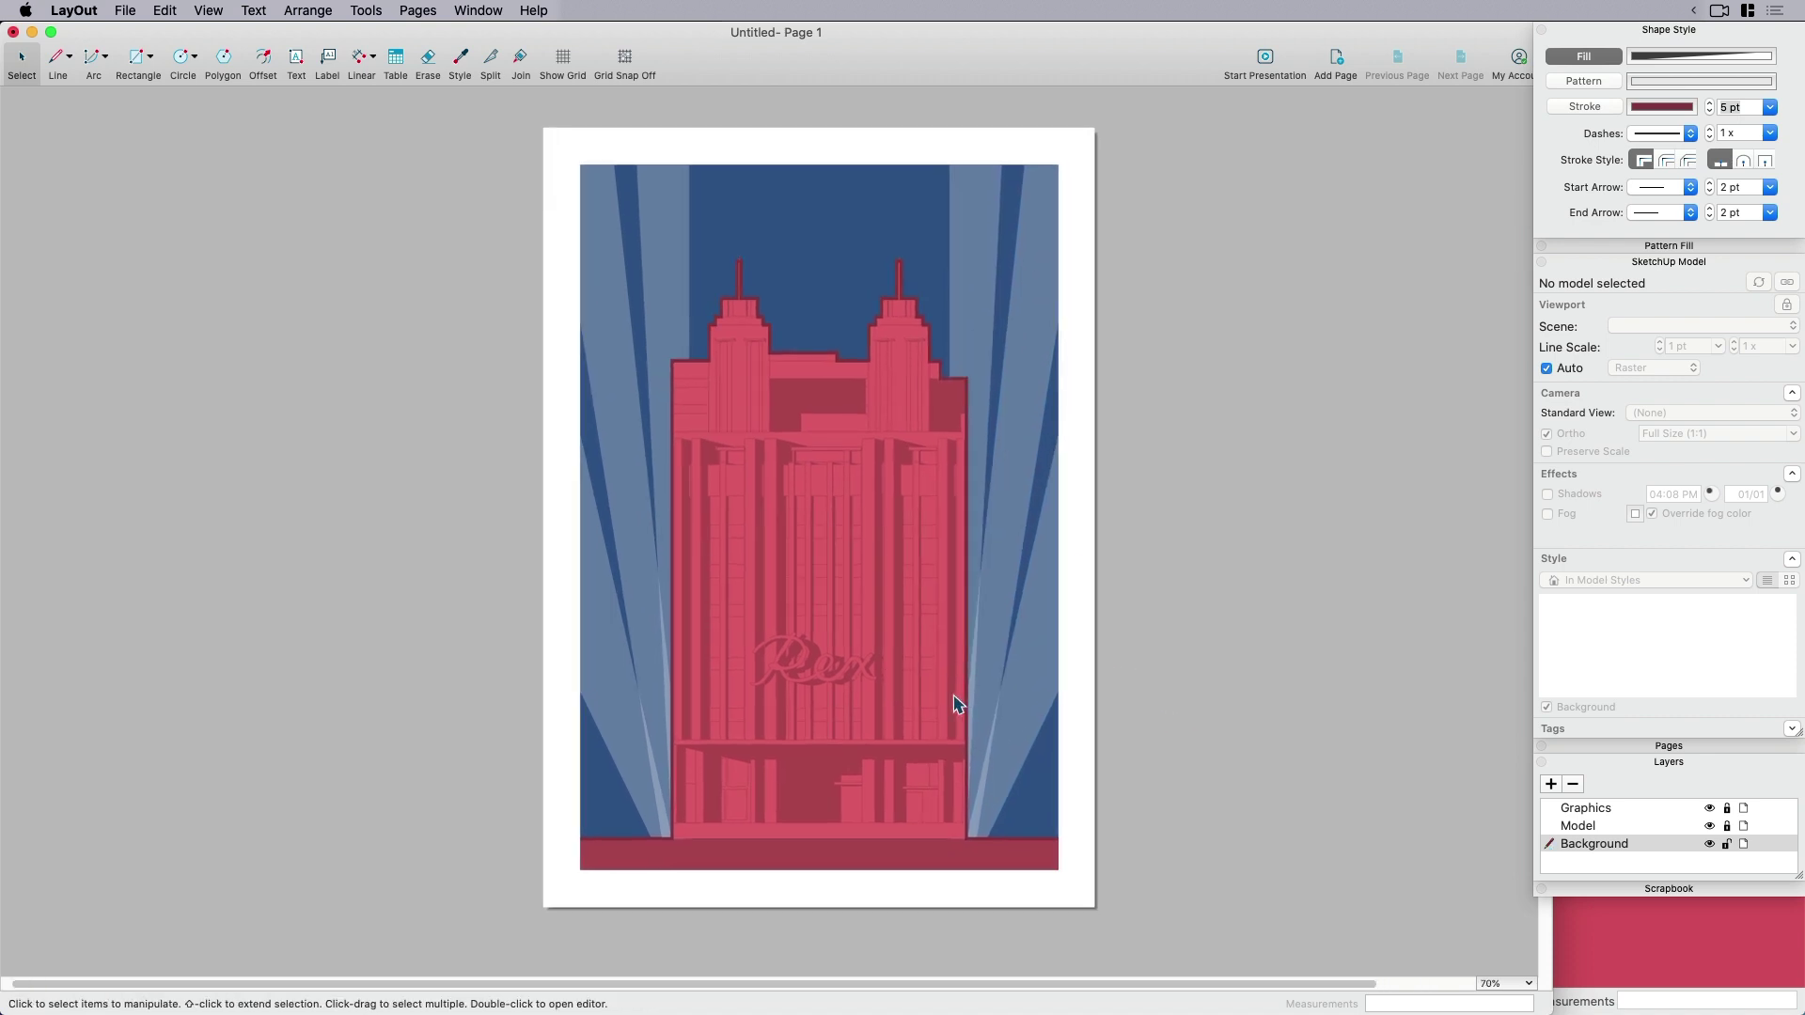
{"action": "scroll", "coordinate": [954, 704], "scroll_direction": "up", "scroll_amount": 1}
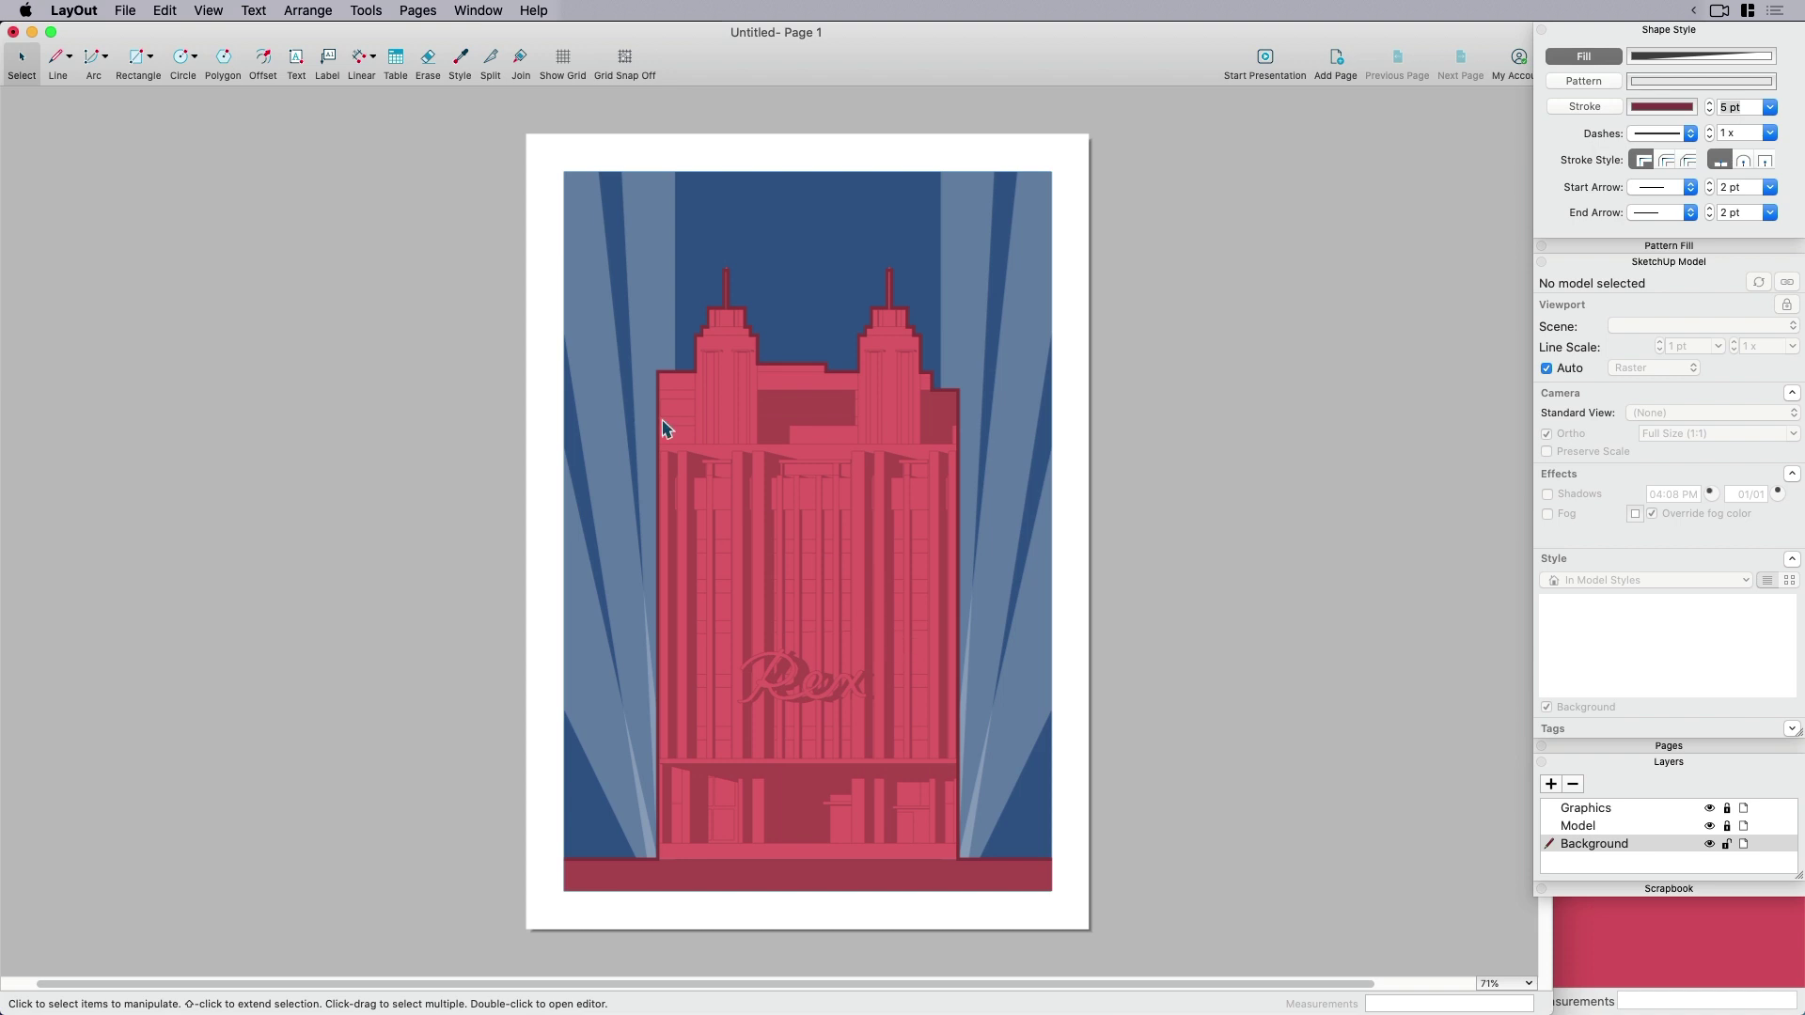
Draw a text box for the REX THEATER title across the top of the sky on the Graphics layer.
{"action": "left_click", "coordinate": [297, 62]}
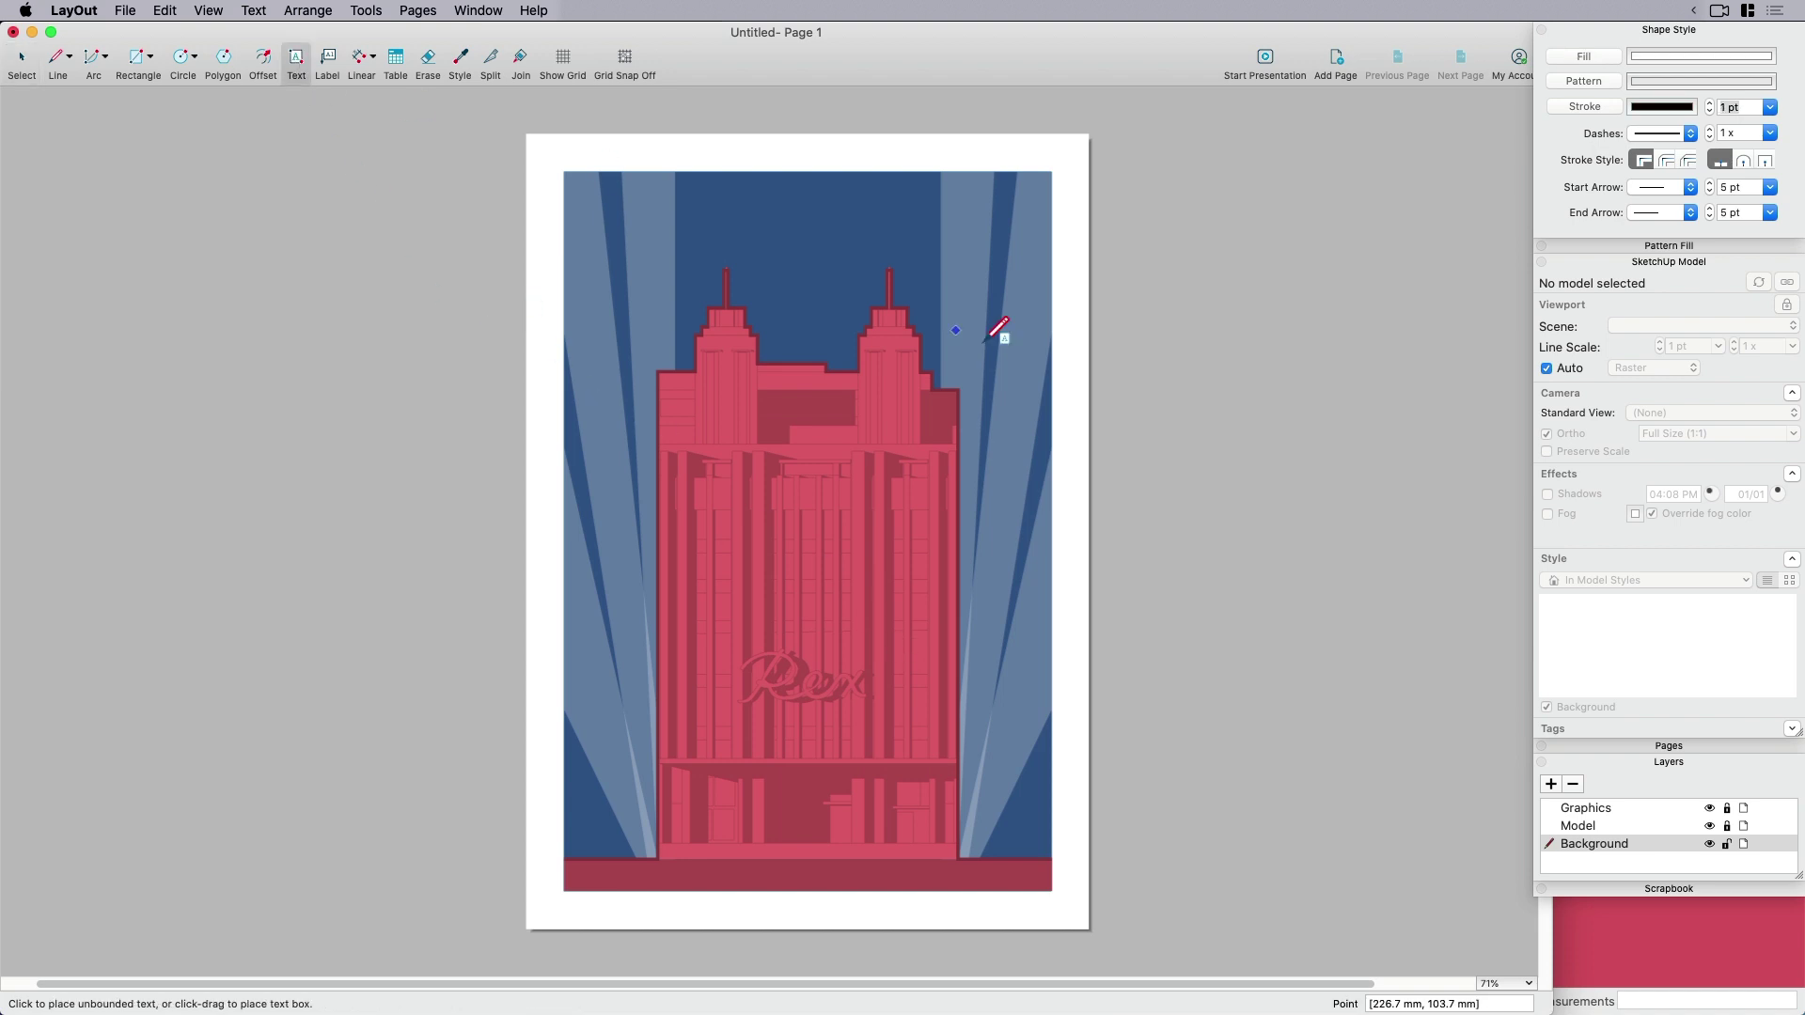
{"action": "left_click", "coordinate": [1727, 809]}
{"action": "left_click", "coordinate": [1656, 808]}
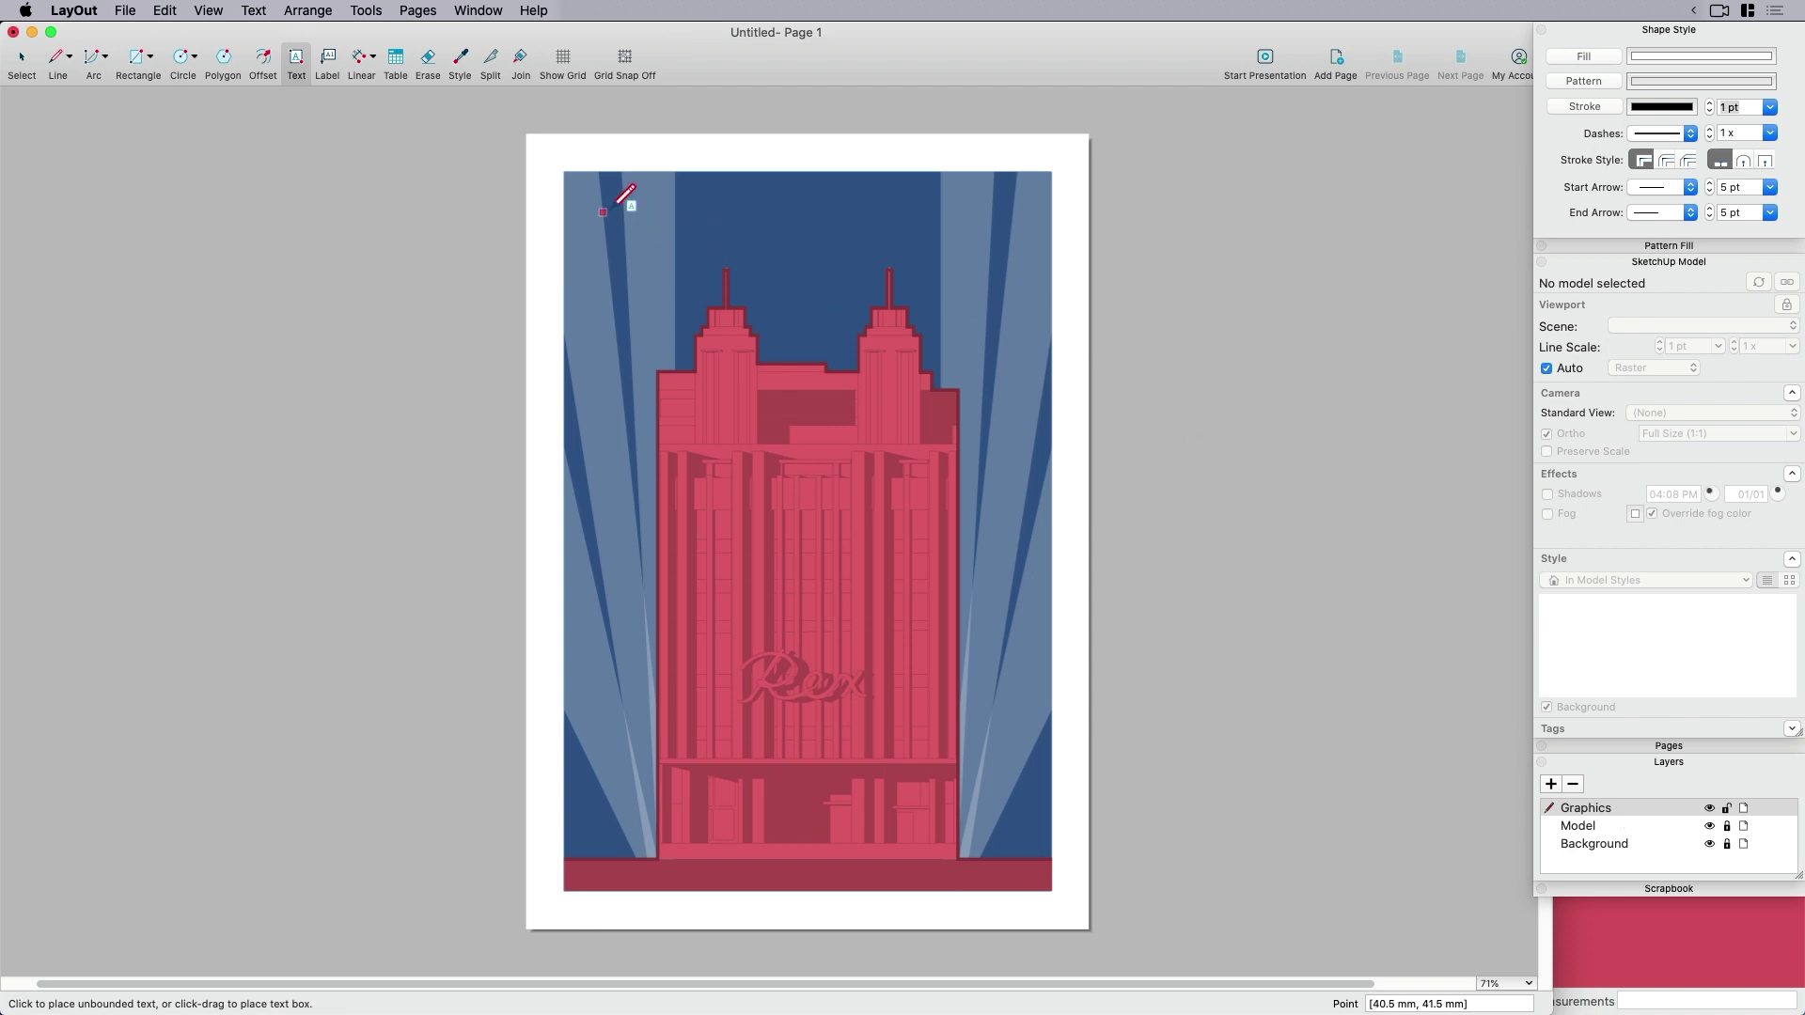
{"action": "left_click_drag", "start_coordinate": [602, 197], "coordinate": [1022, 273]}
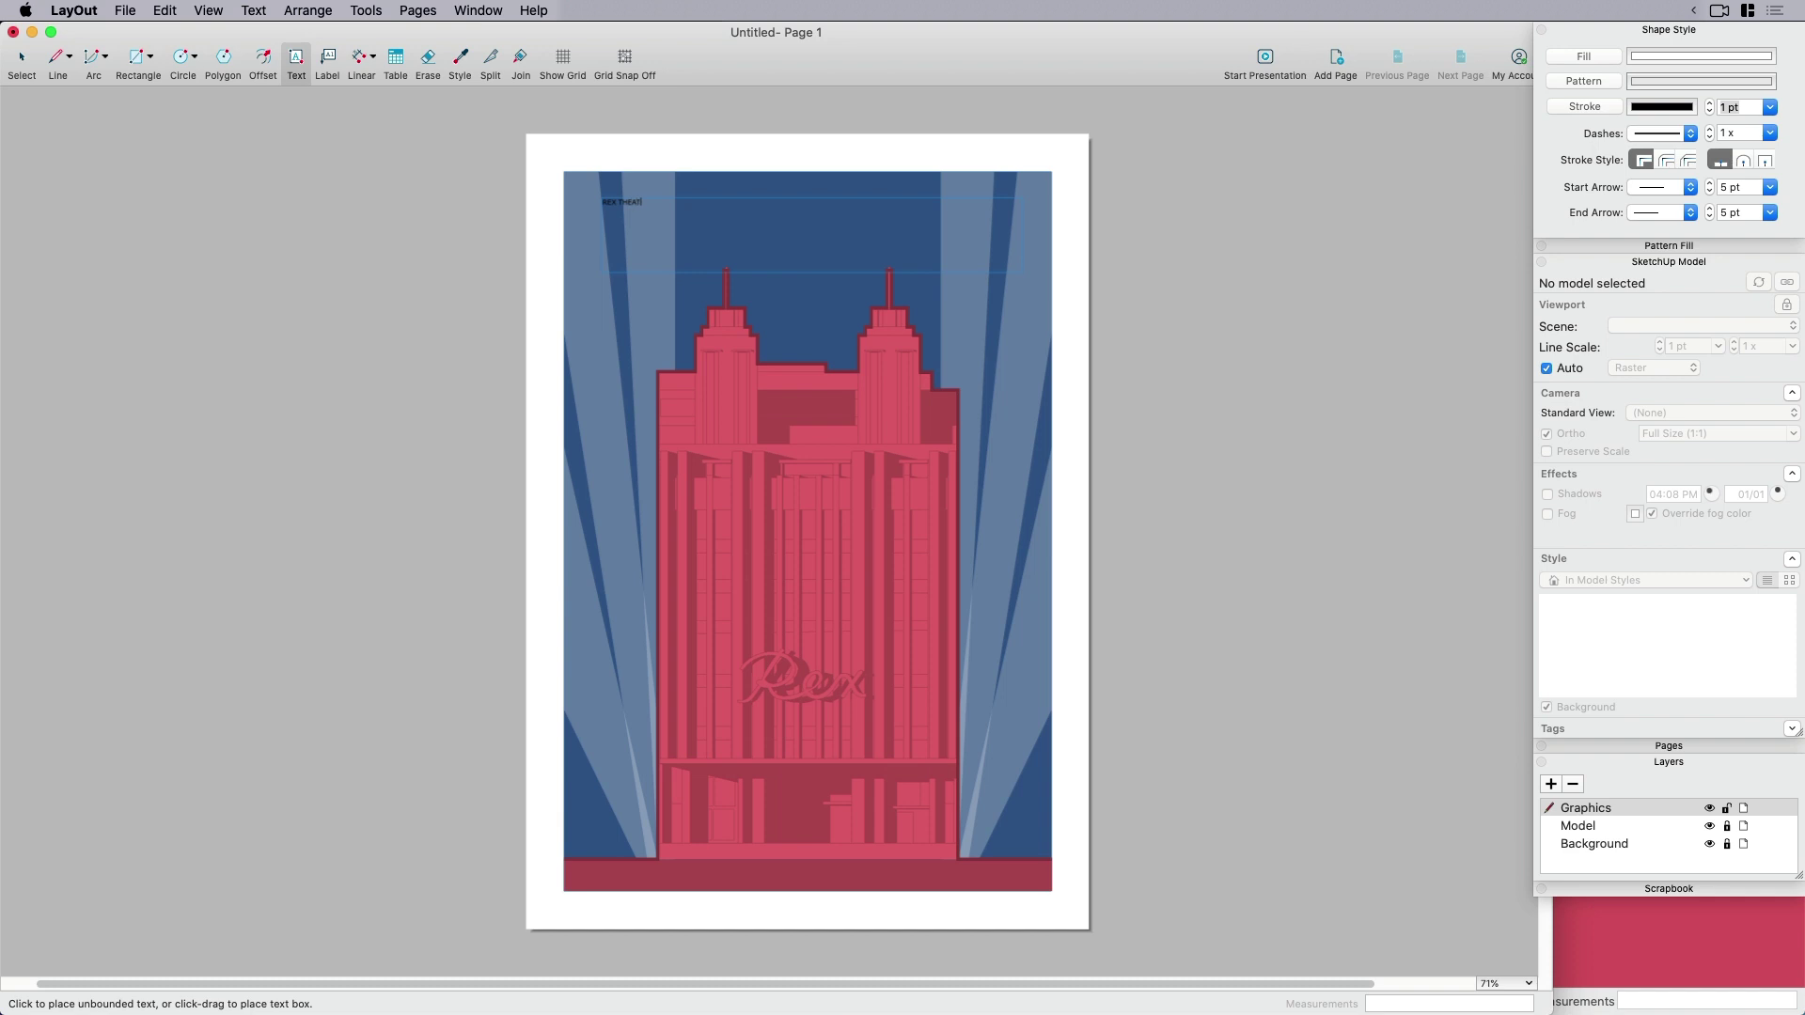
Set the title text to Ironick NF, centred, at 80 pt.
{"action": "key", "text": "super+a"}
{"action": "key", "text": "super+t"}
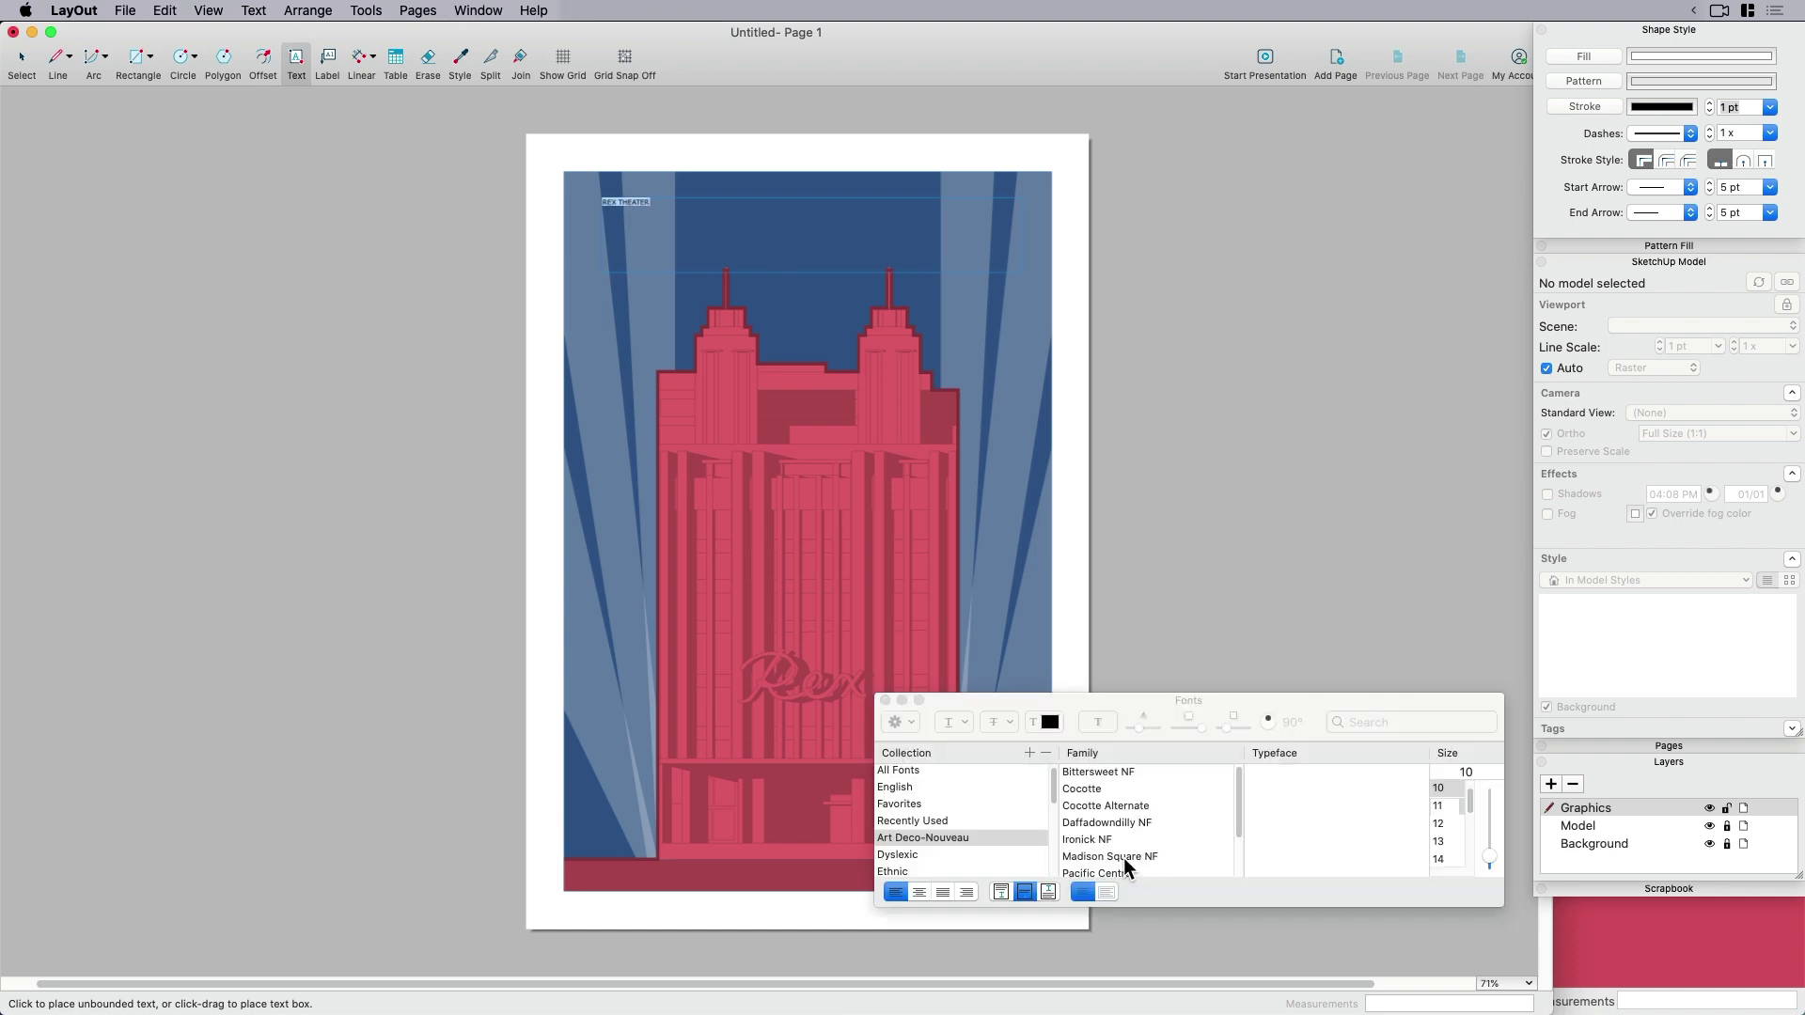
{"action": "left_click", "coordinate": [1099, 841]}
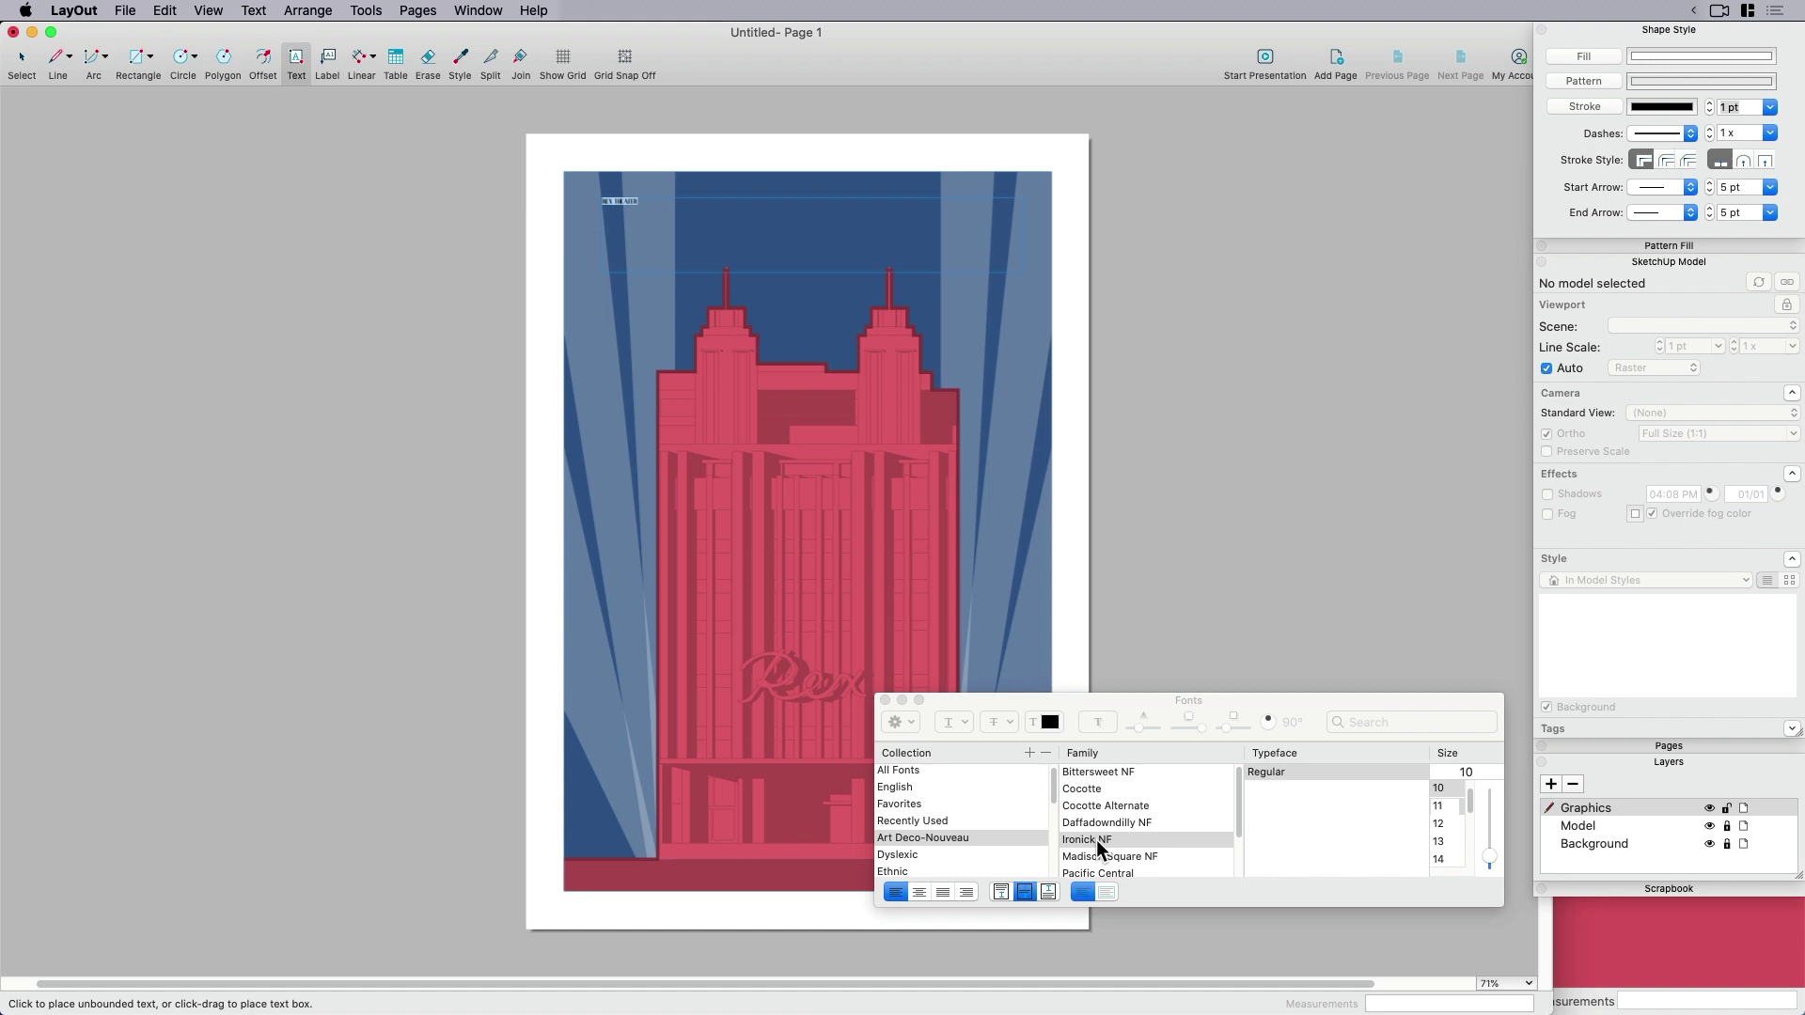
{"action": "left_click", "coordinate": [921, 891]}
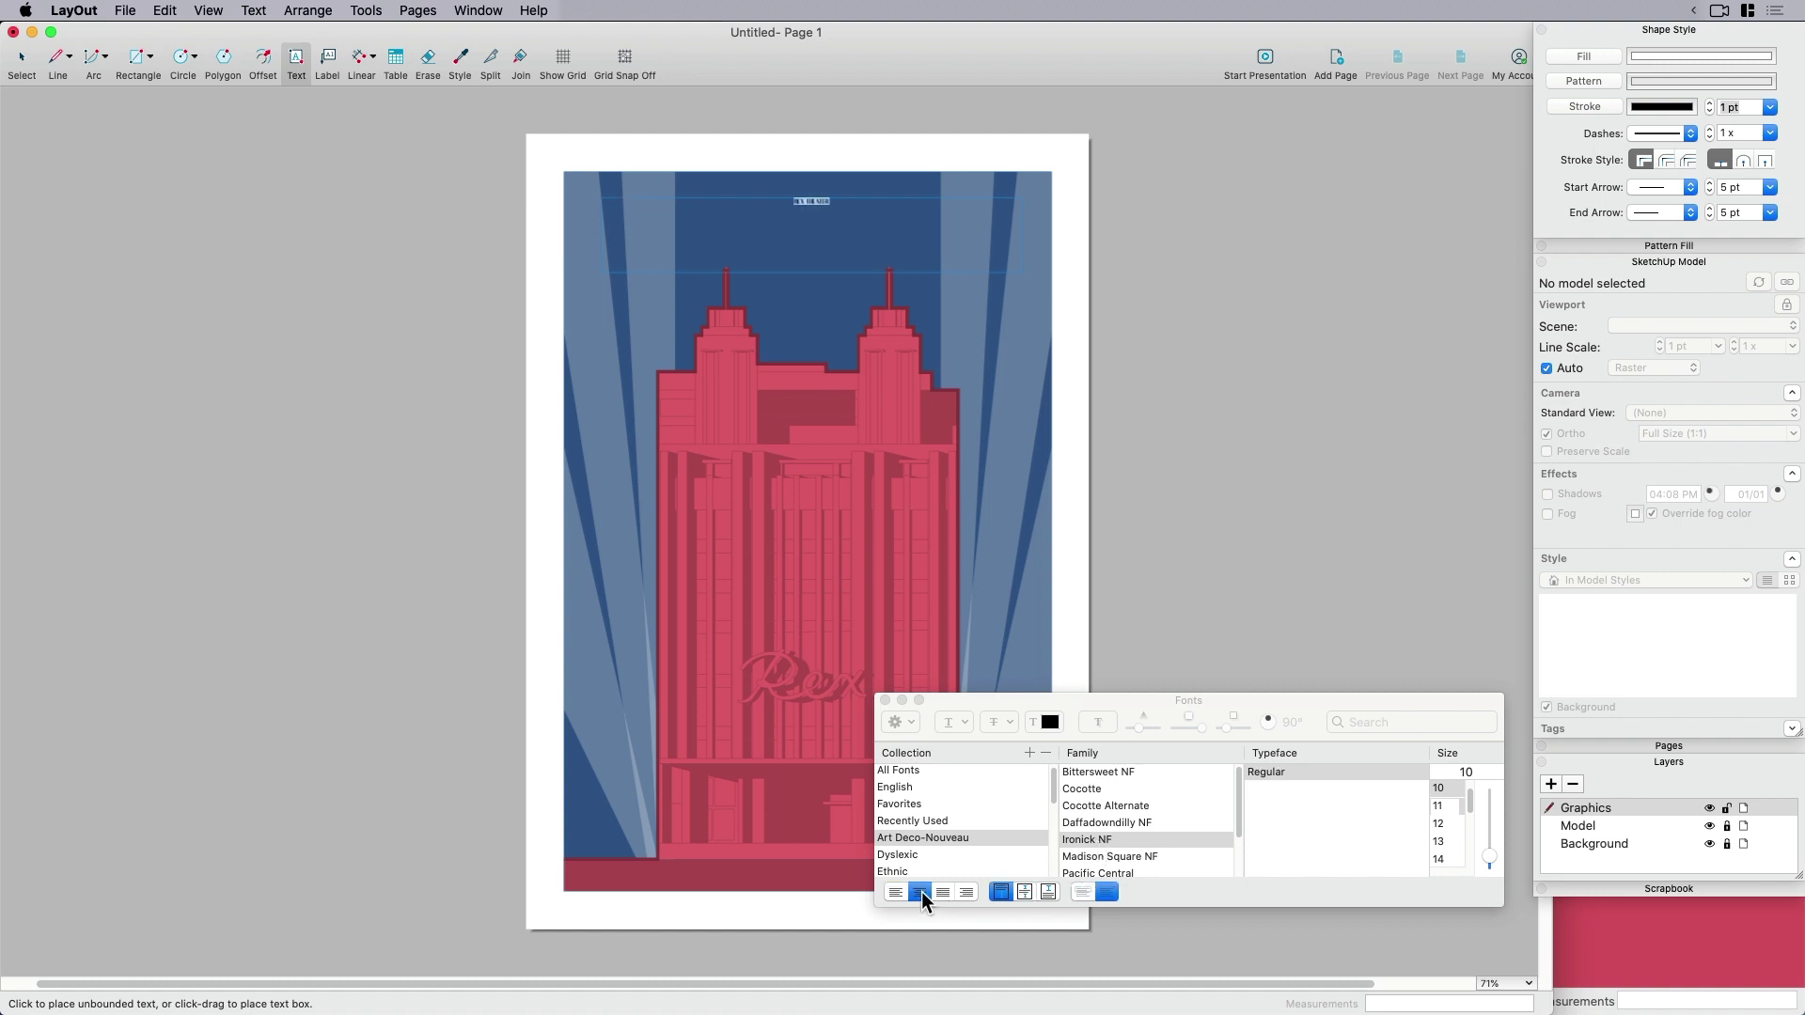
{"action": "scroll", "coordinate": [1451, 854], "scroll_direction": "down", "scroll_amount": 3}
{"action": "left_click", "coordinate": [1446, 837]}
{"action": "left_click", "coordinate": [1442, 820]}
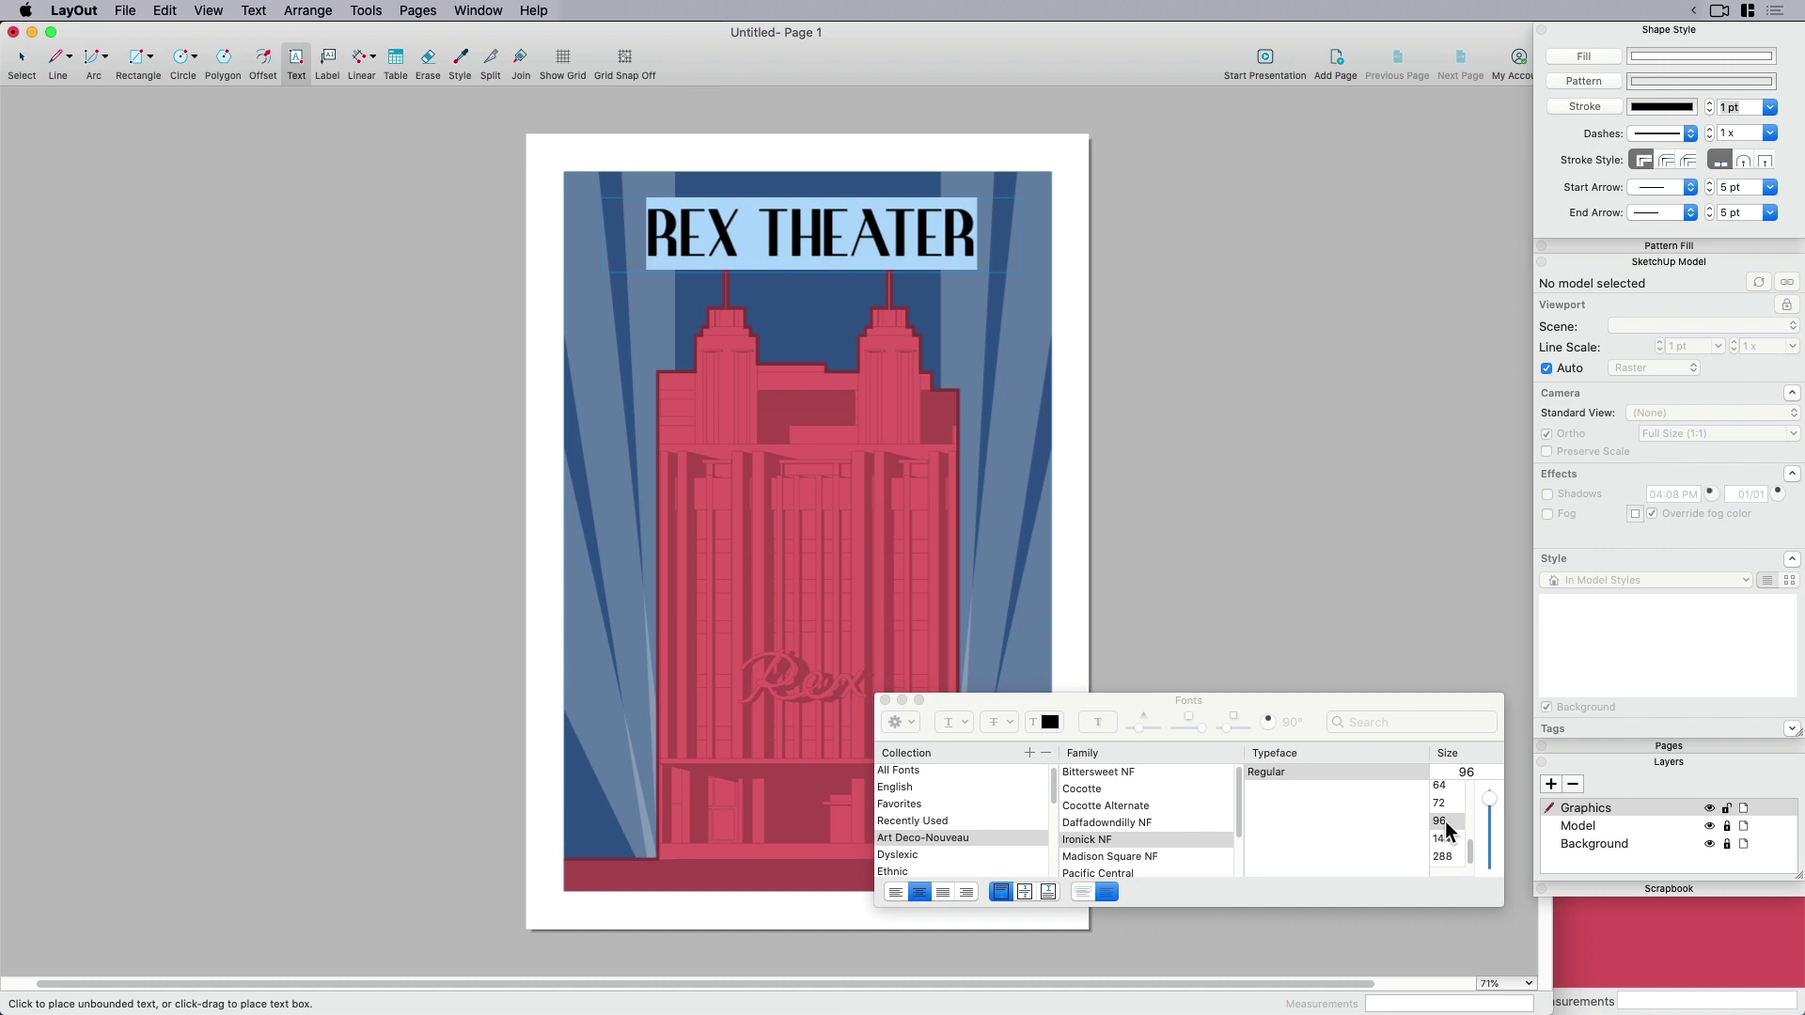
{"action": "left_click", "coordinate": [1459, 772]}
{"action": "type", "text": "0"}
{"action": "key", "text": "Return"}
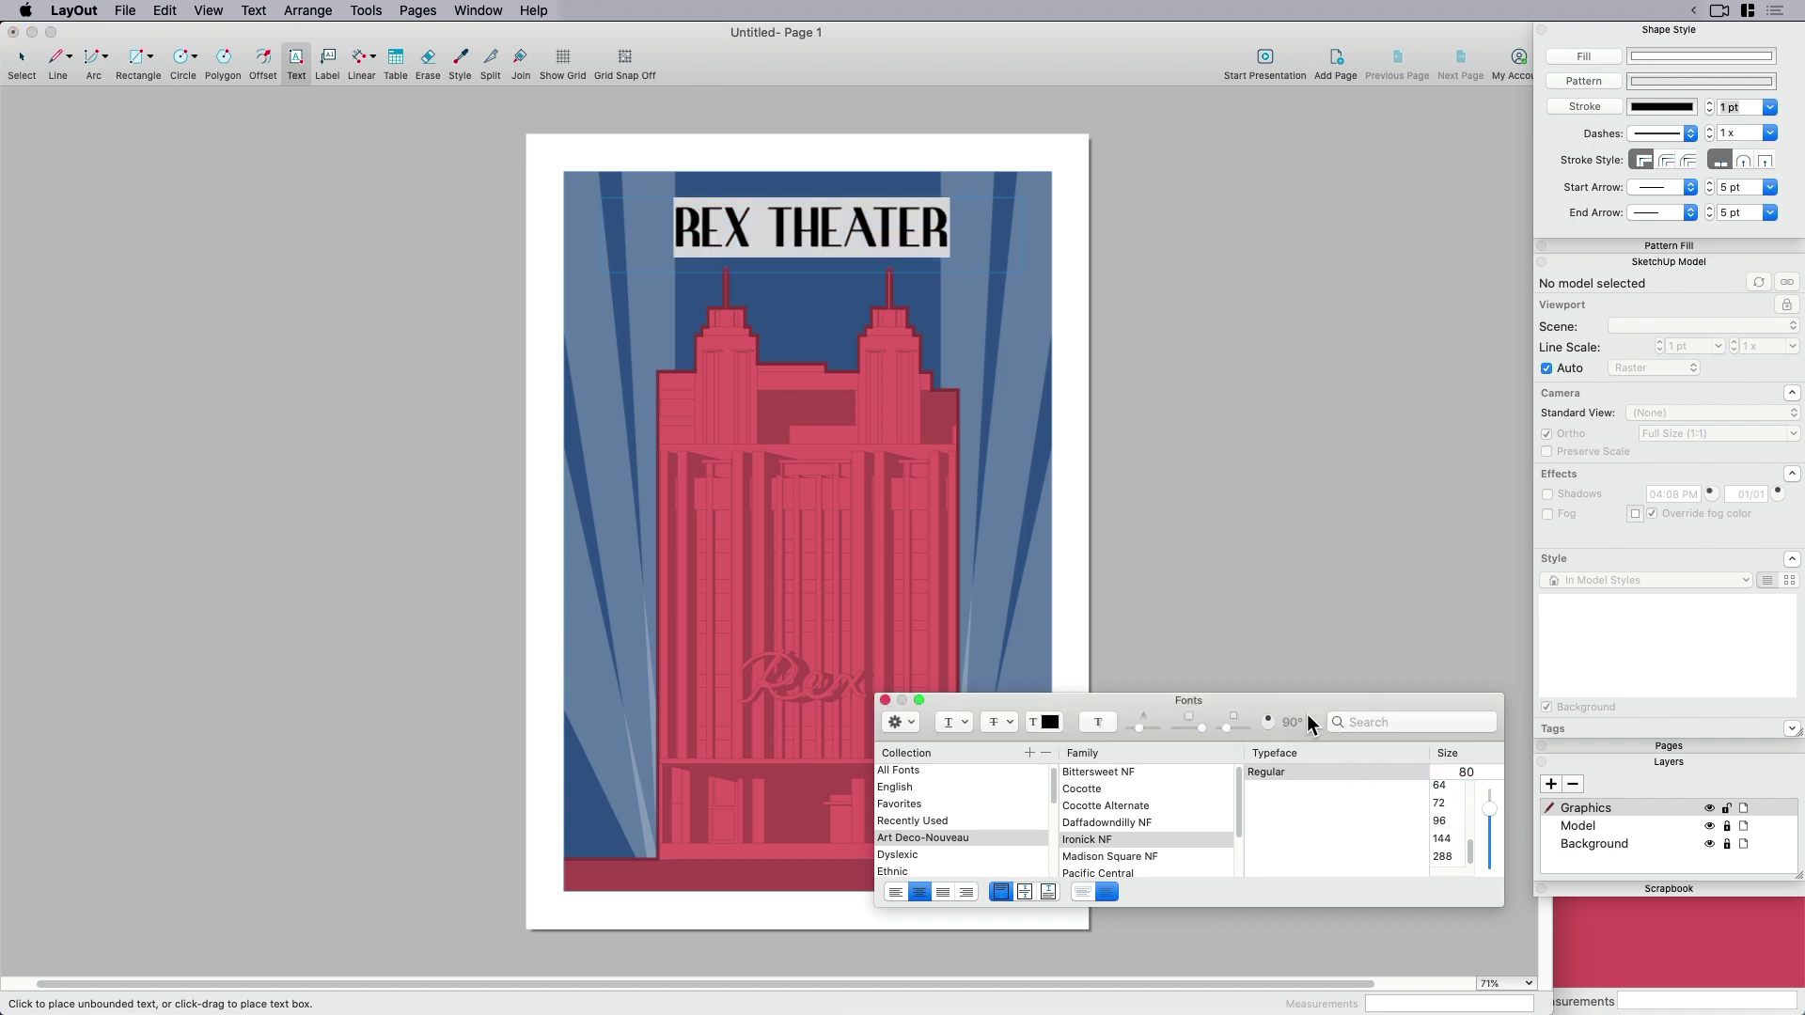
Make the REX THEATER title text white.
{"action": "left_click", "coordinate": [1049, 722]}
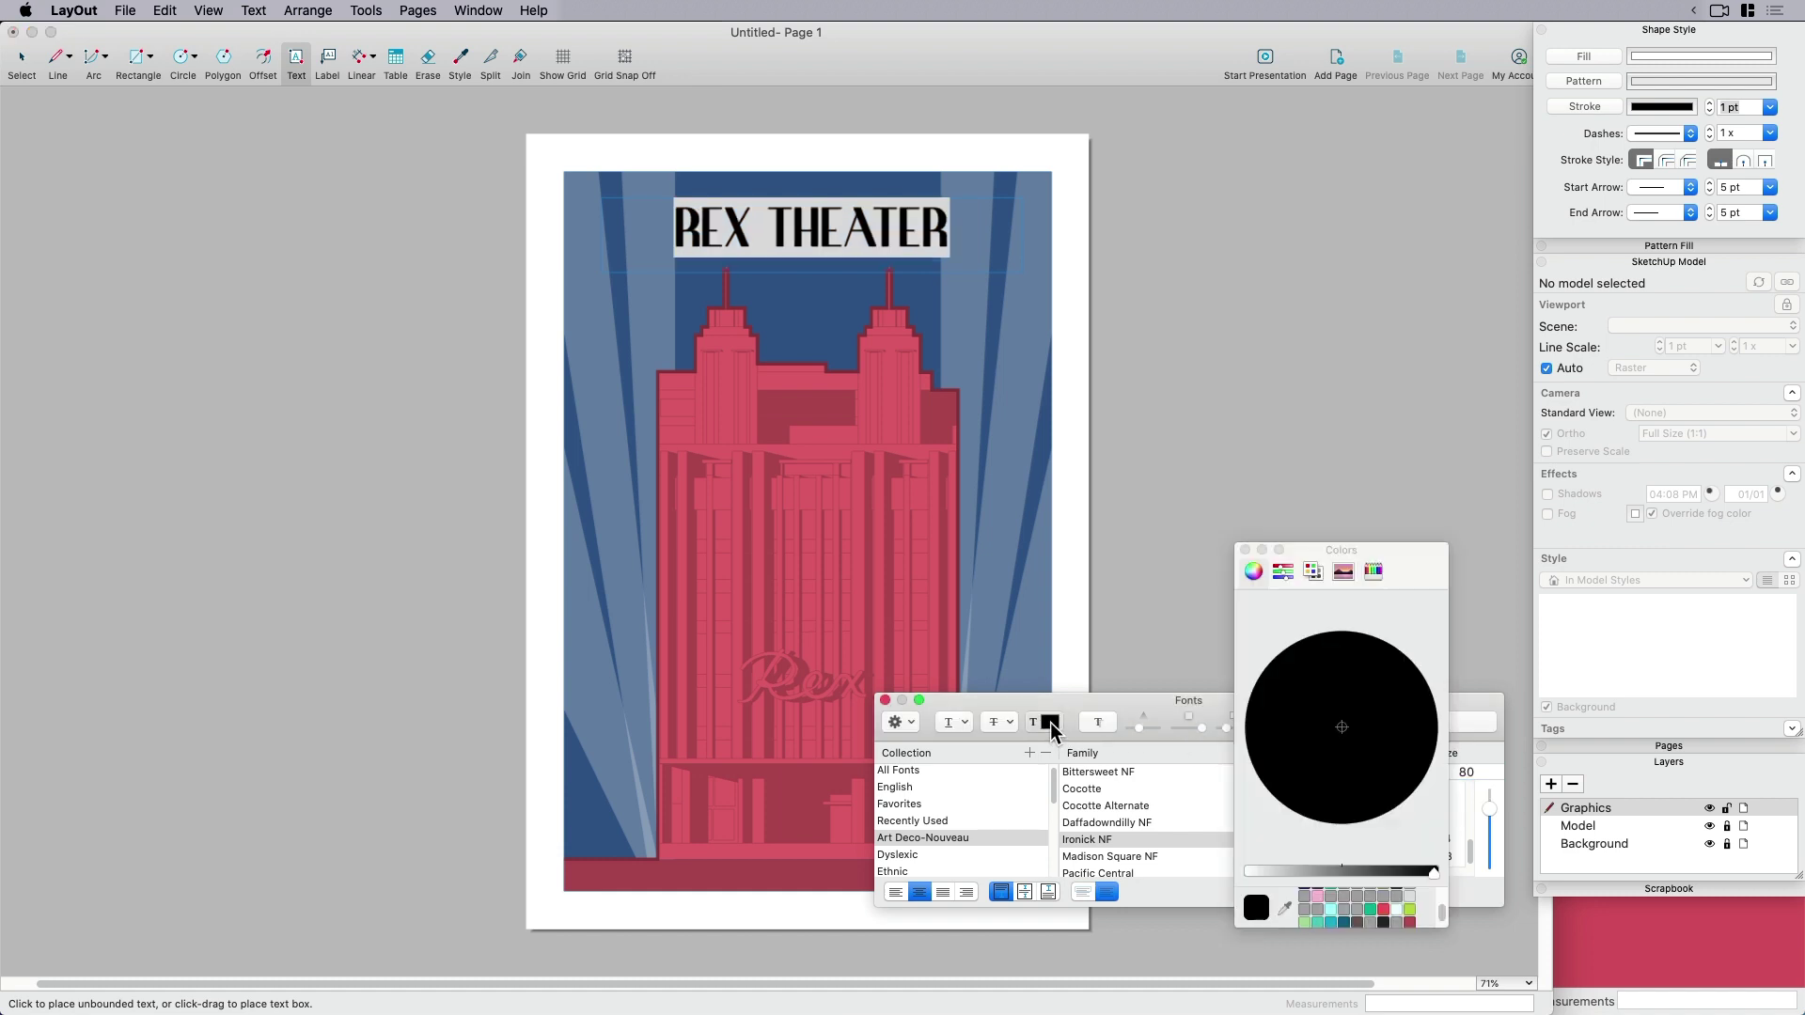
{"action": "left_click", "coordinate": [1372, 571]}
{"action": "left_click", "coordinate": [1317, 576]}
{"action": "left_click", "coordinate": [1244, 549]}
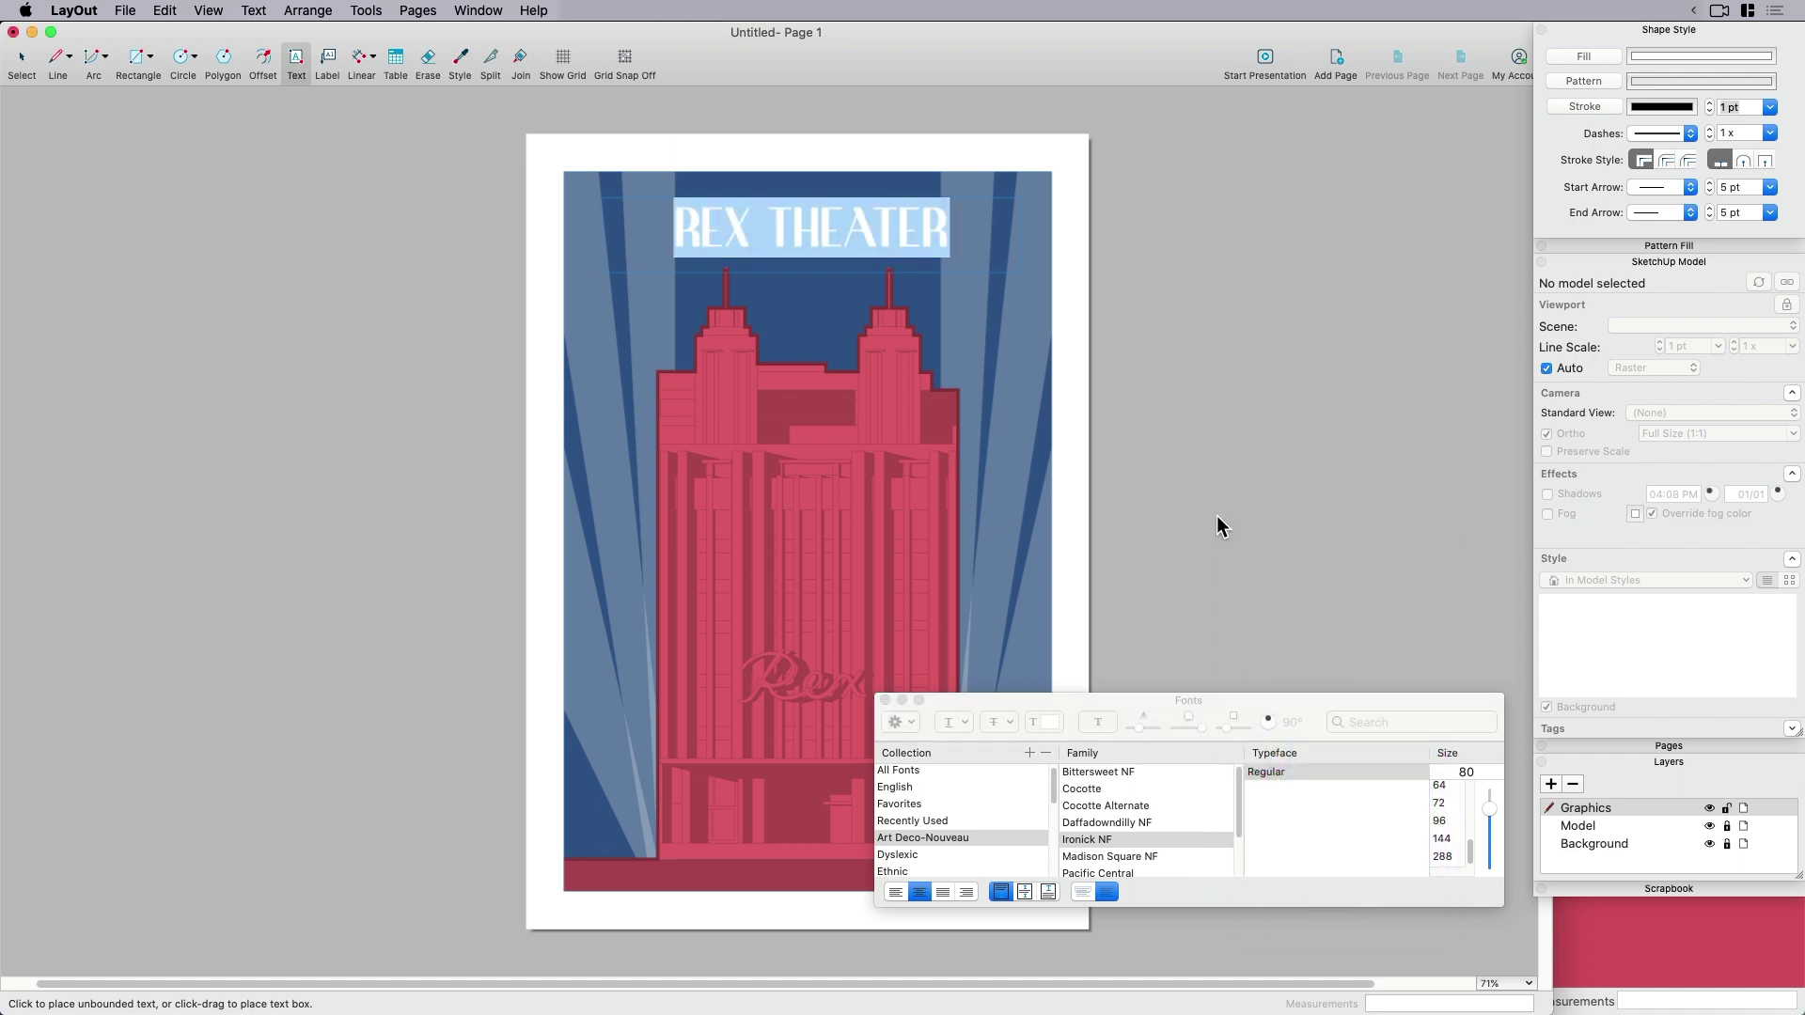
{"action": "key", "text": "Escape"}
Shift the REX THEATER title slightly left and duplicate it just below.
{"action": "key", "text": "space"}
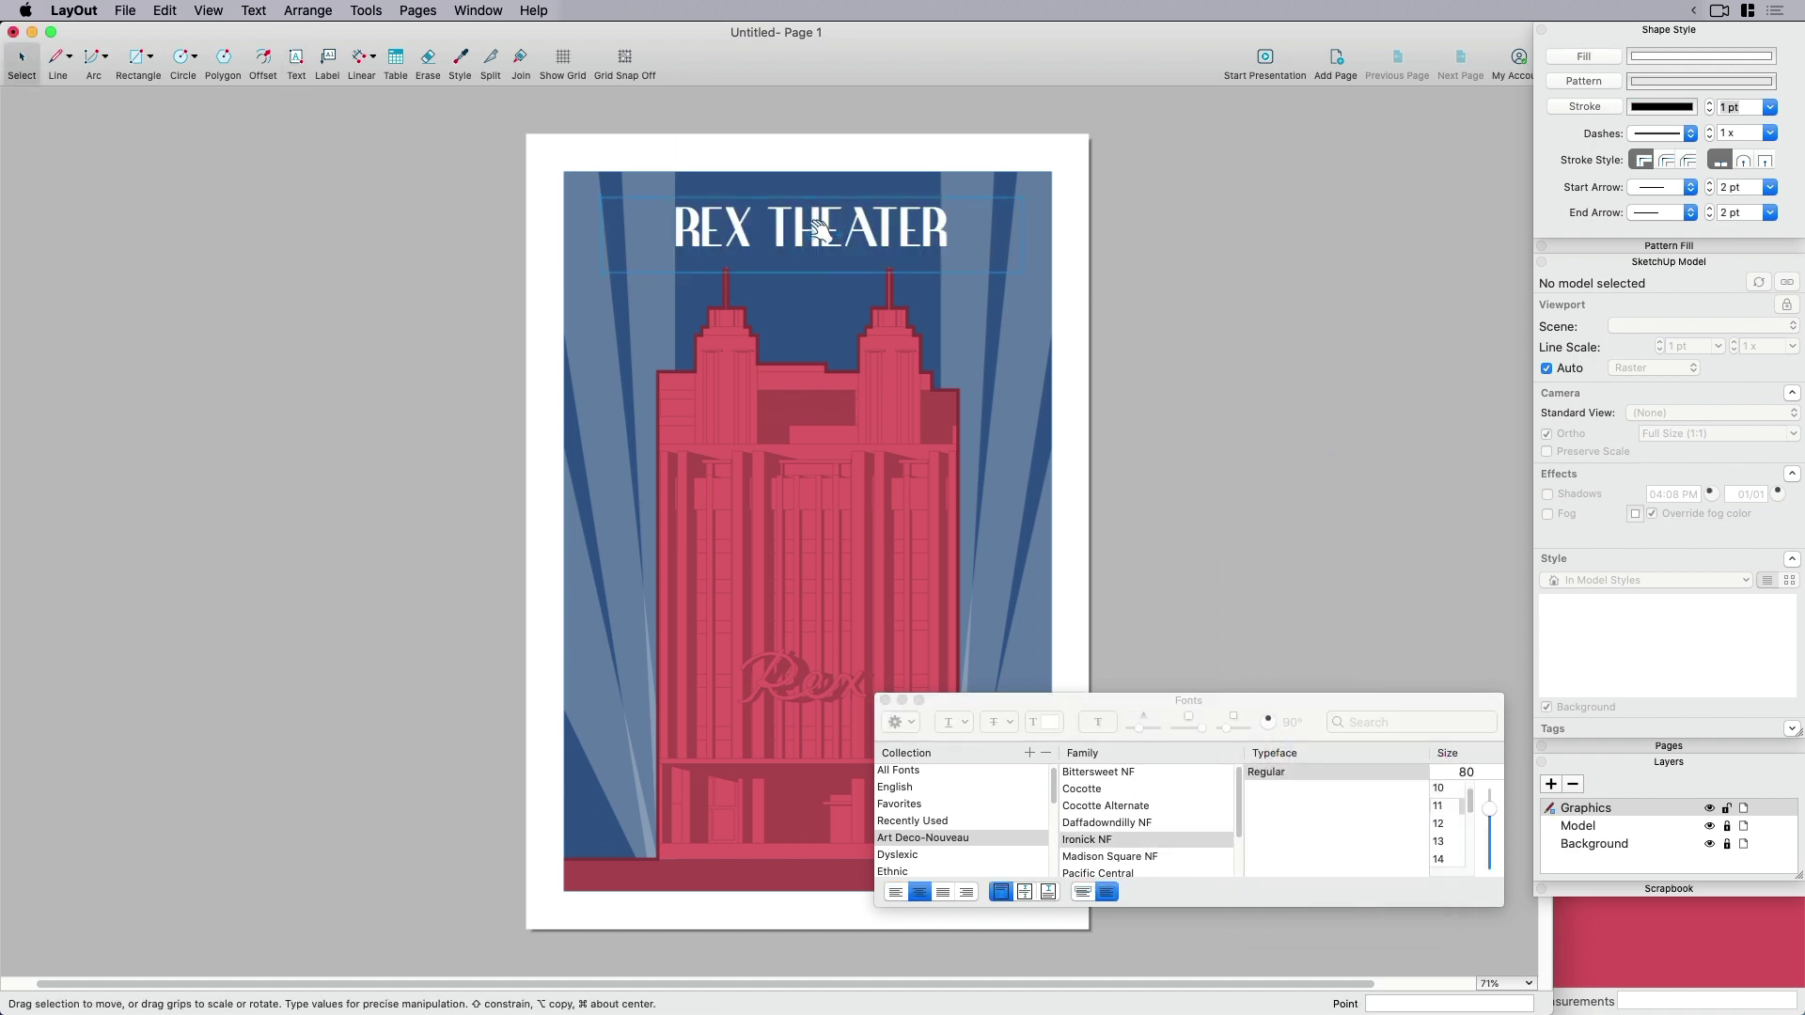
{"action": "left_click_drag", "start_coordinate": [814, 223], "coordinate": [854, 247]}
{"action": "left_click", "coordinate": [1260, 363]}
{"action": "left_click", "coordinate": [874, 227]}
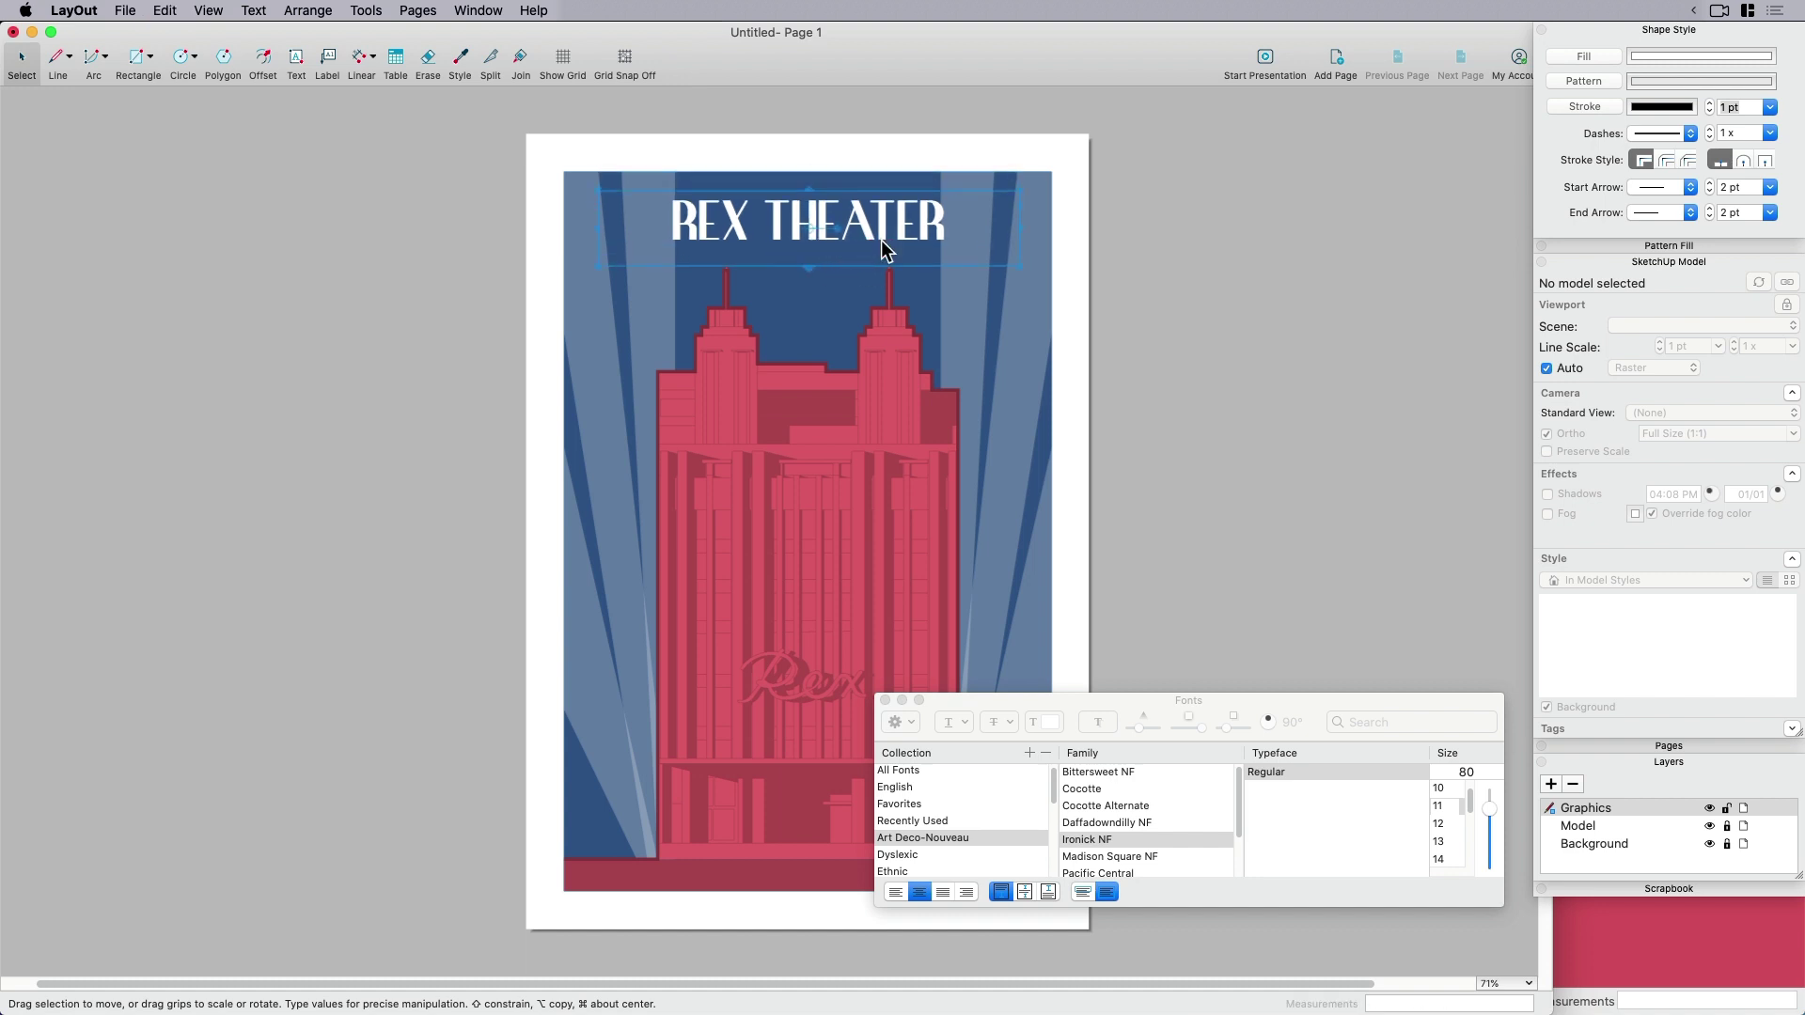
{"action": "left_click_drag", "start_coordinate": [932, 222], "coordinate": [934, 299], "text": "alt"}
Change the duplicate's text to 'Athens, Greece' at 36 pt.
{"action": "double_click", "coordinate": [817, 298]}
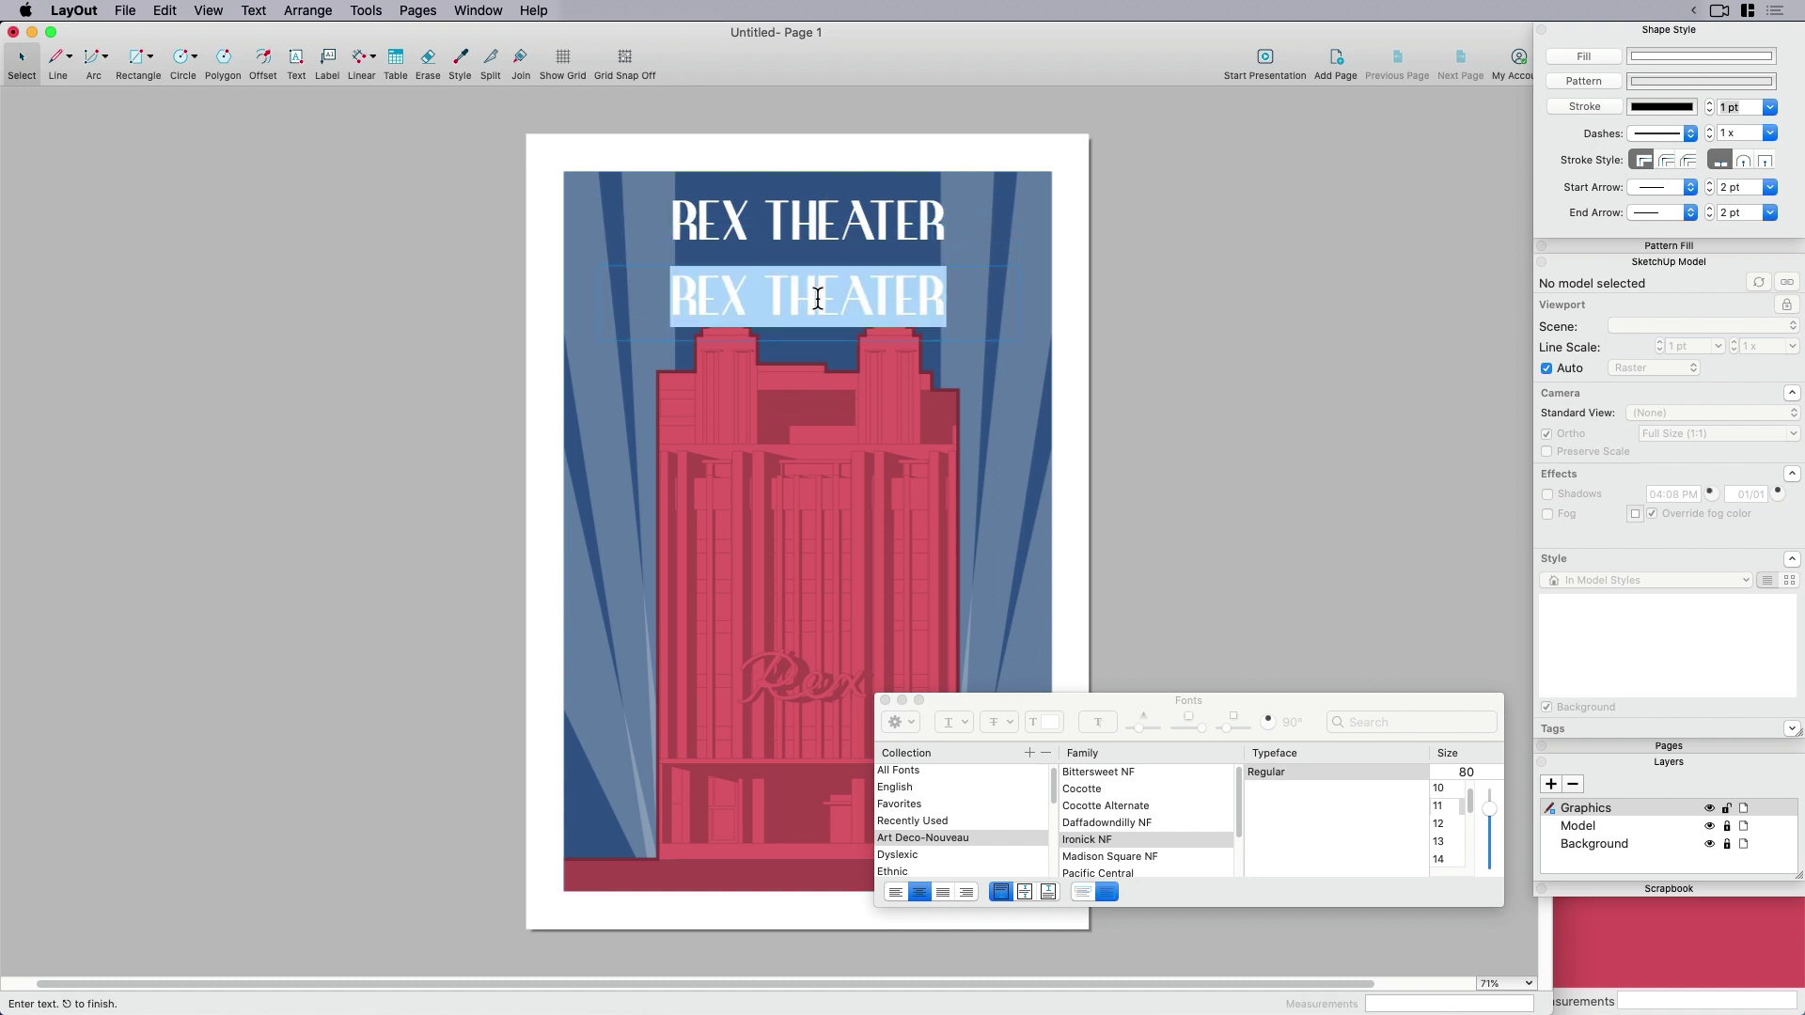
{"action": "type", "text": "Athens"}
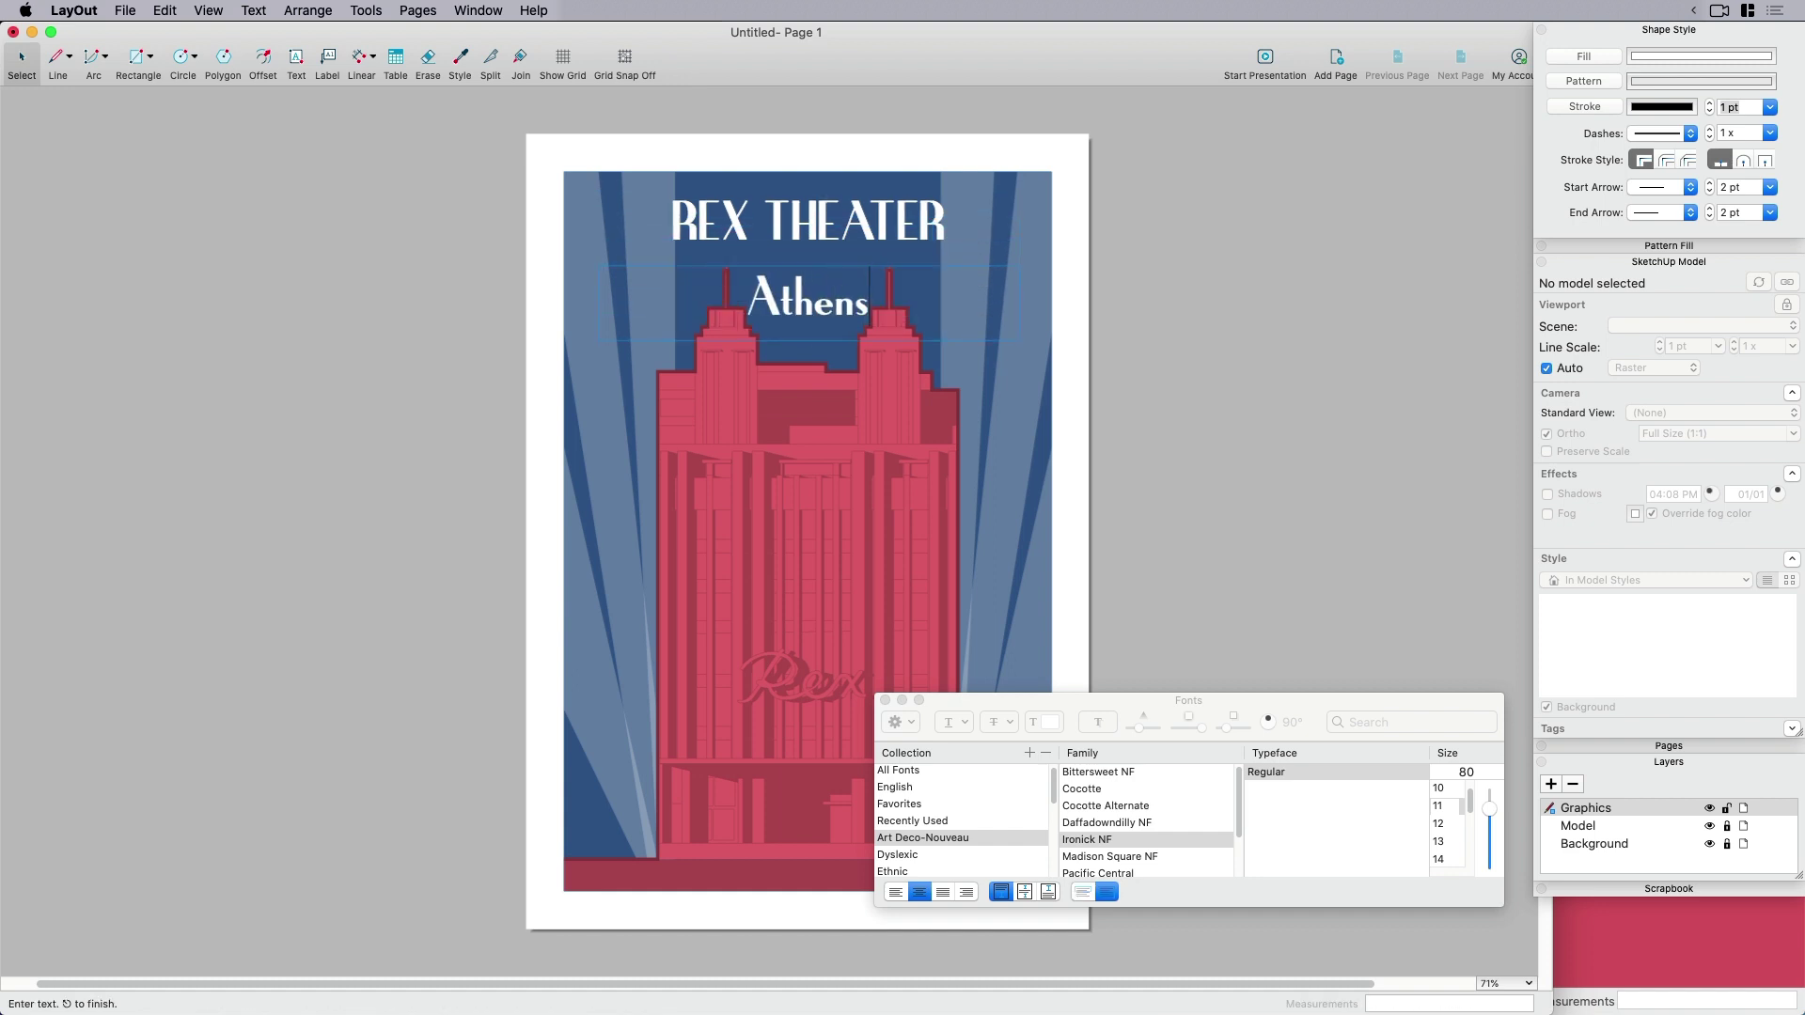
{"action": "type", "text": ", Greece"}
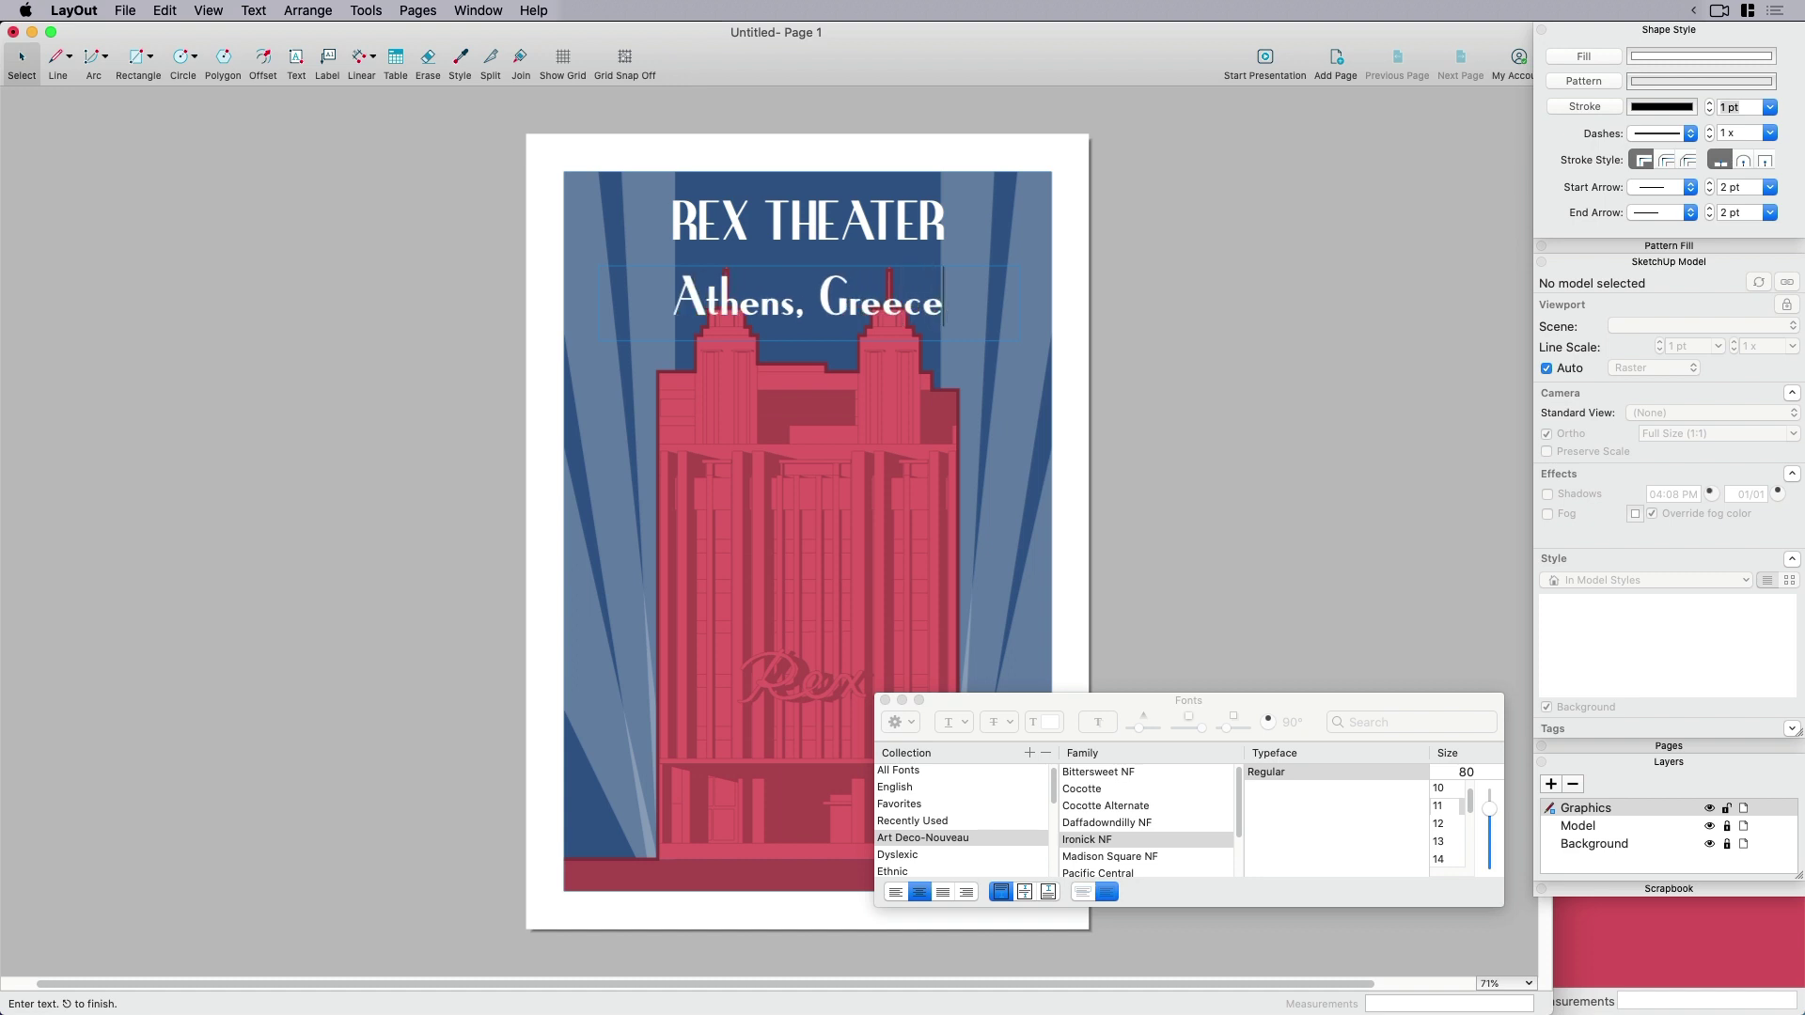
{"action": "key", "text": "super+a"}
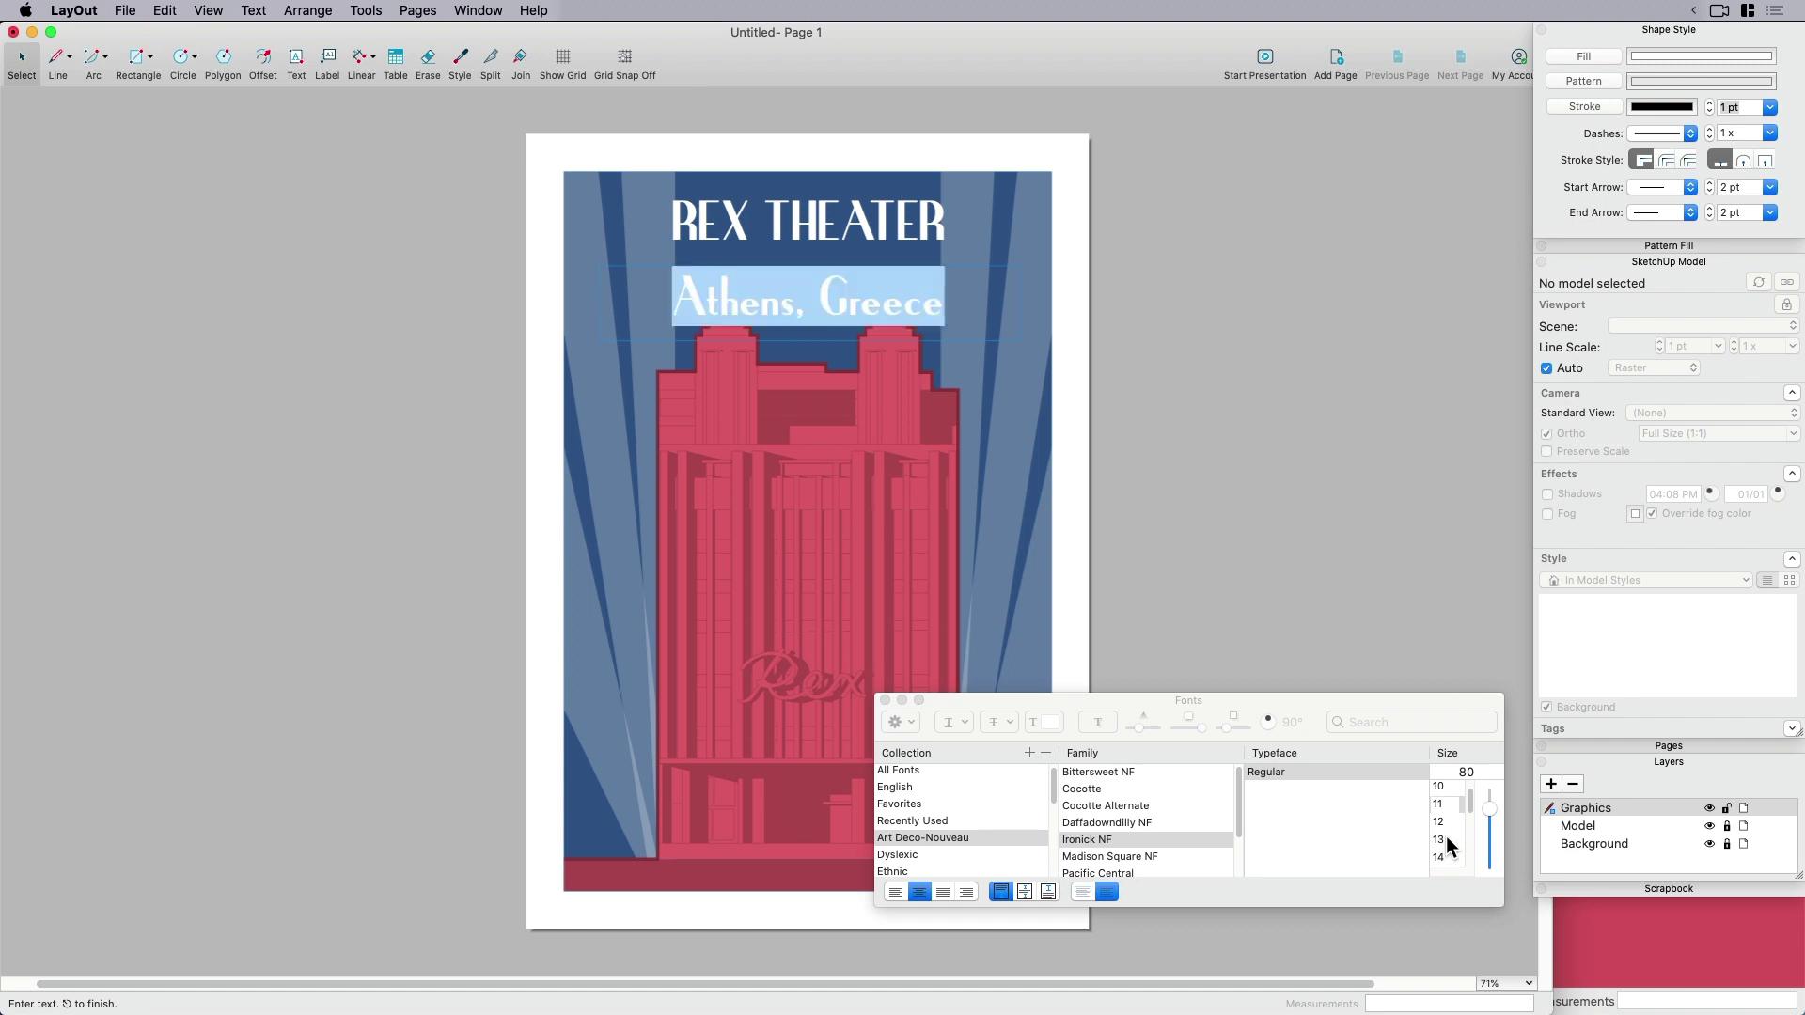
{"action": "left_click", "coordinate": [1439, 828]}
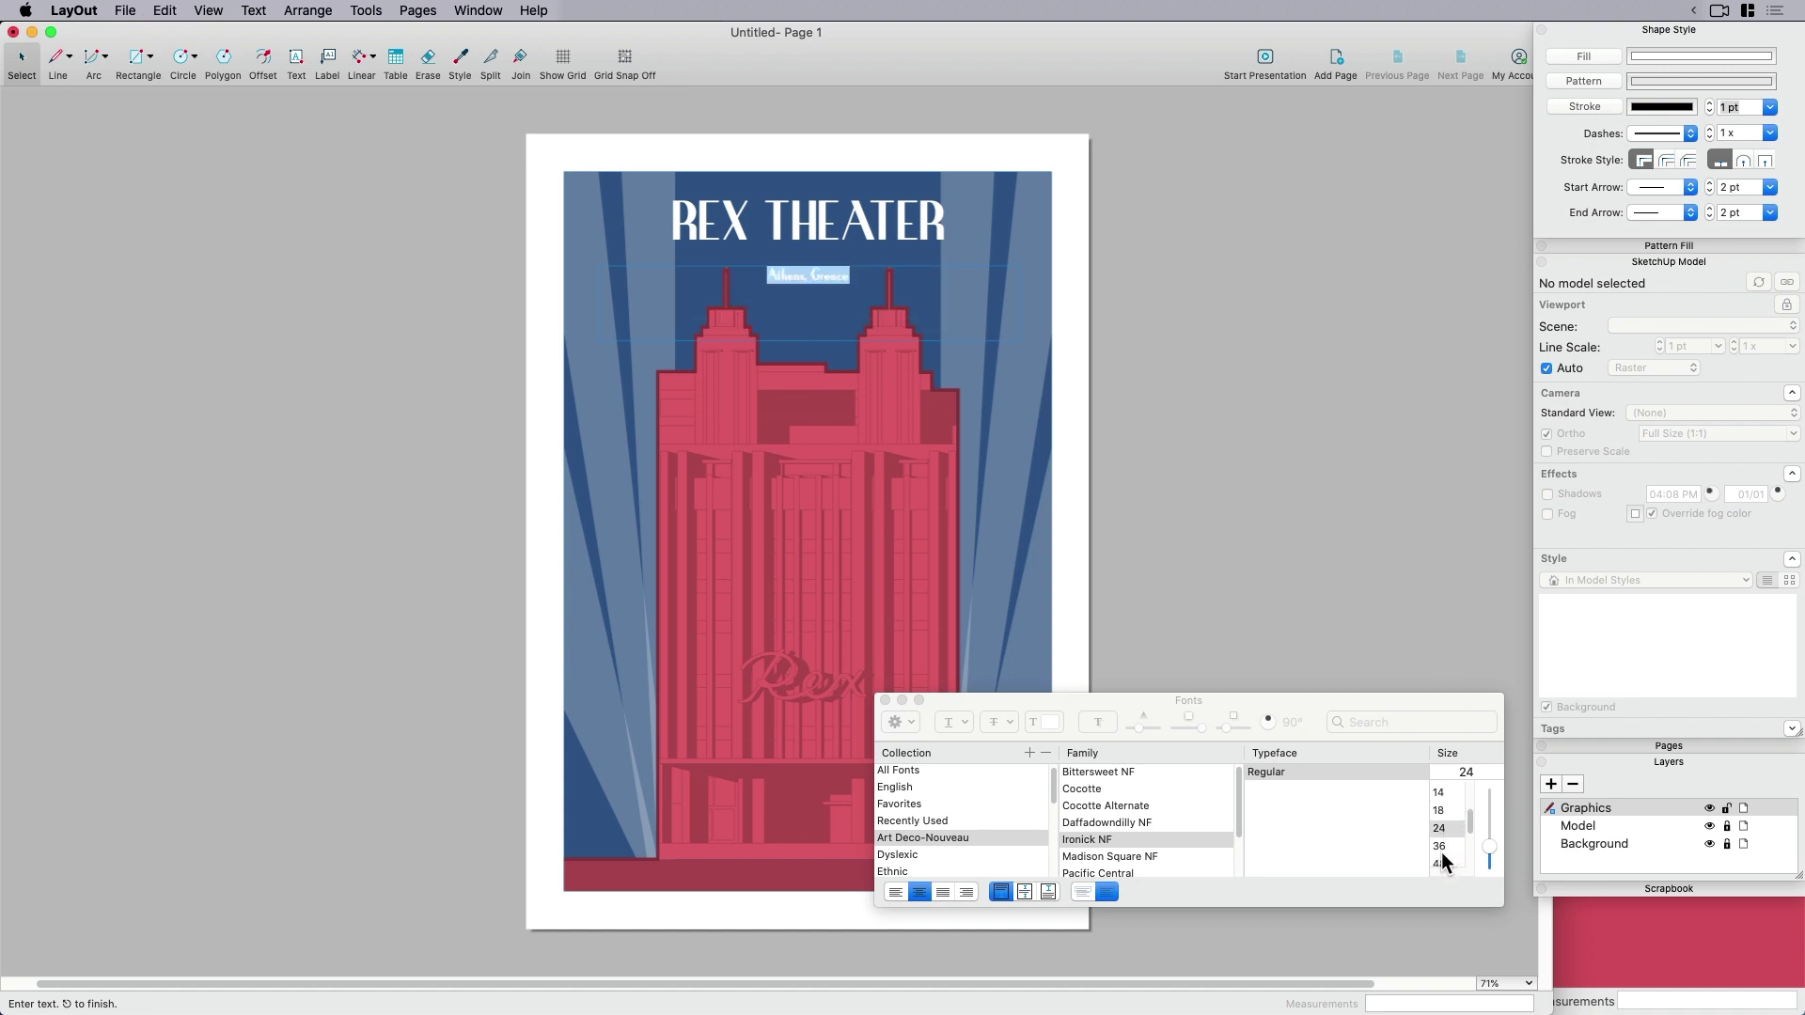
{"action": "left_click", "coordinate": [1439, 846]}
{"action": "left_click", "coordinate": [1406, 628]}
{"action": "left_click", "coordinate": [884, 700]}
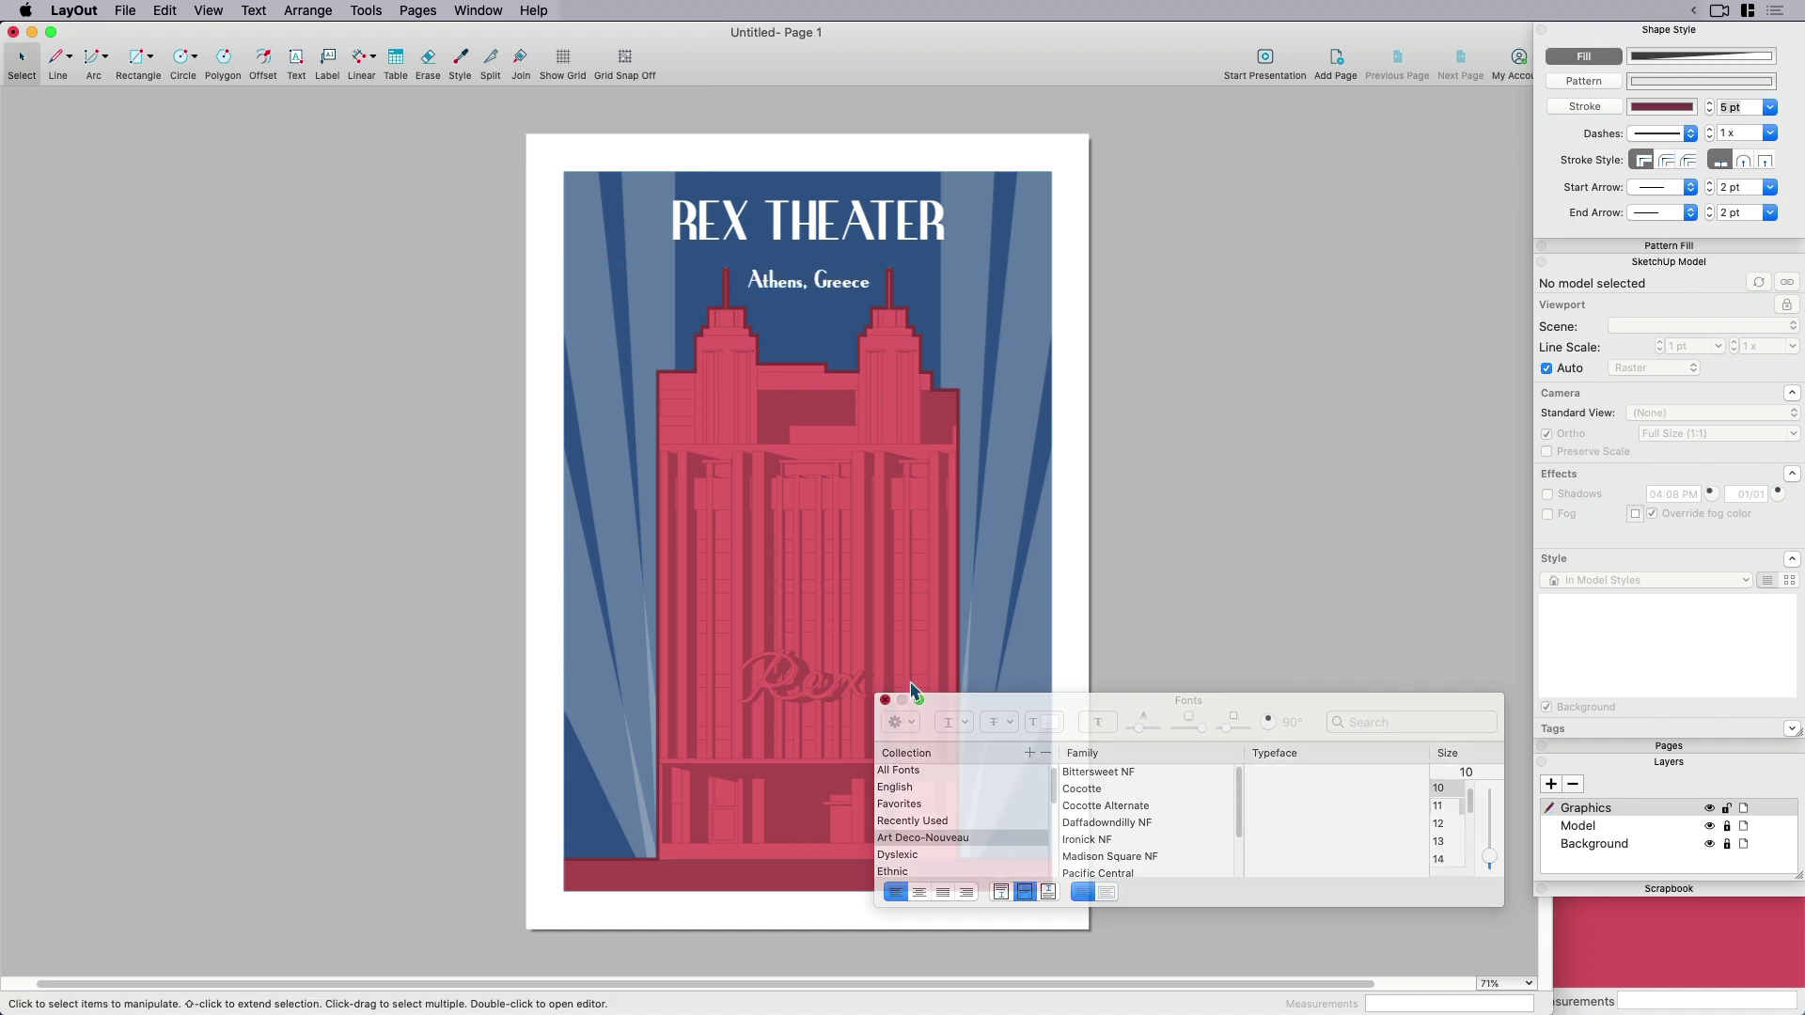
Nudge the Athens, Greece subtitle up so it sits under the title.
{"action": "left_click", "coordinate": [831, 288]}
{"action": "key", "text": "Up"}
{"action": "key", "text": "Up"}
{"action": "key", "text": "Up"}
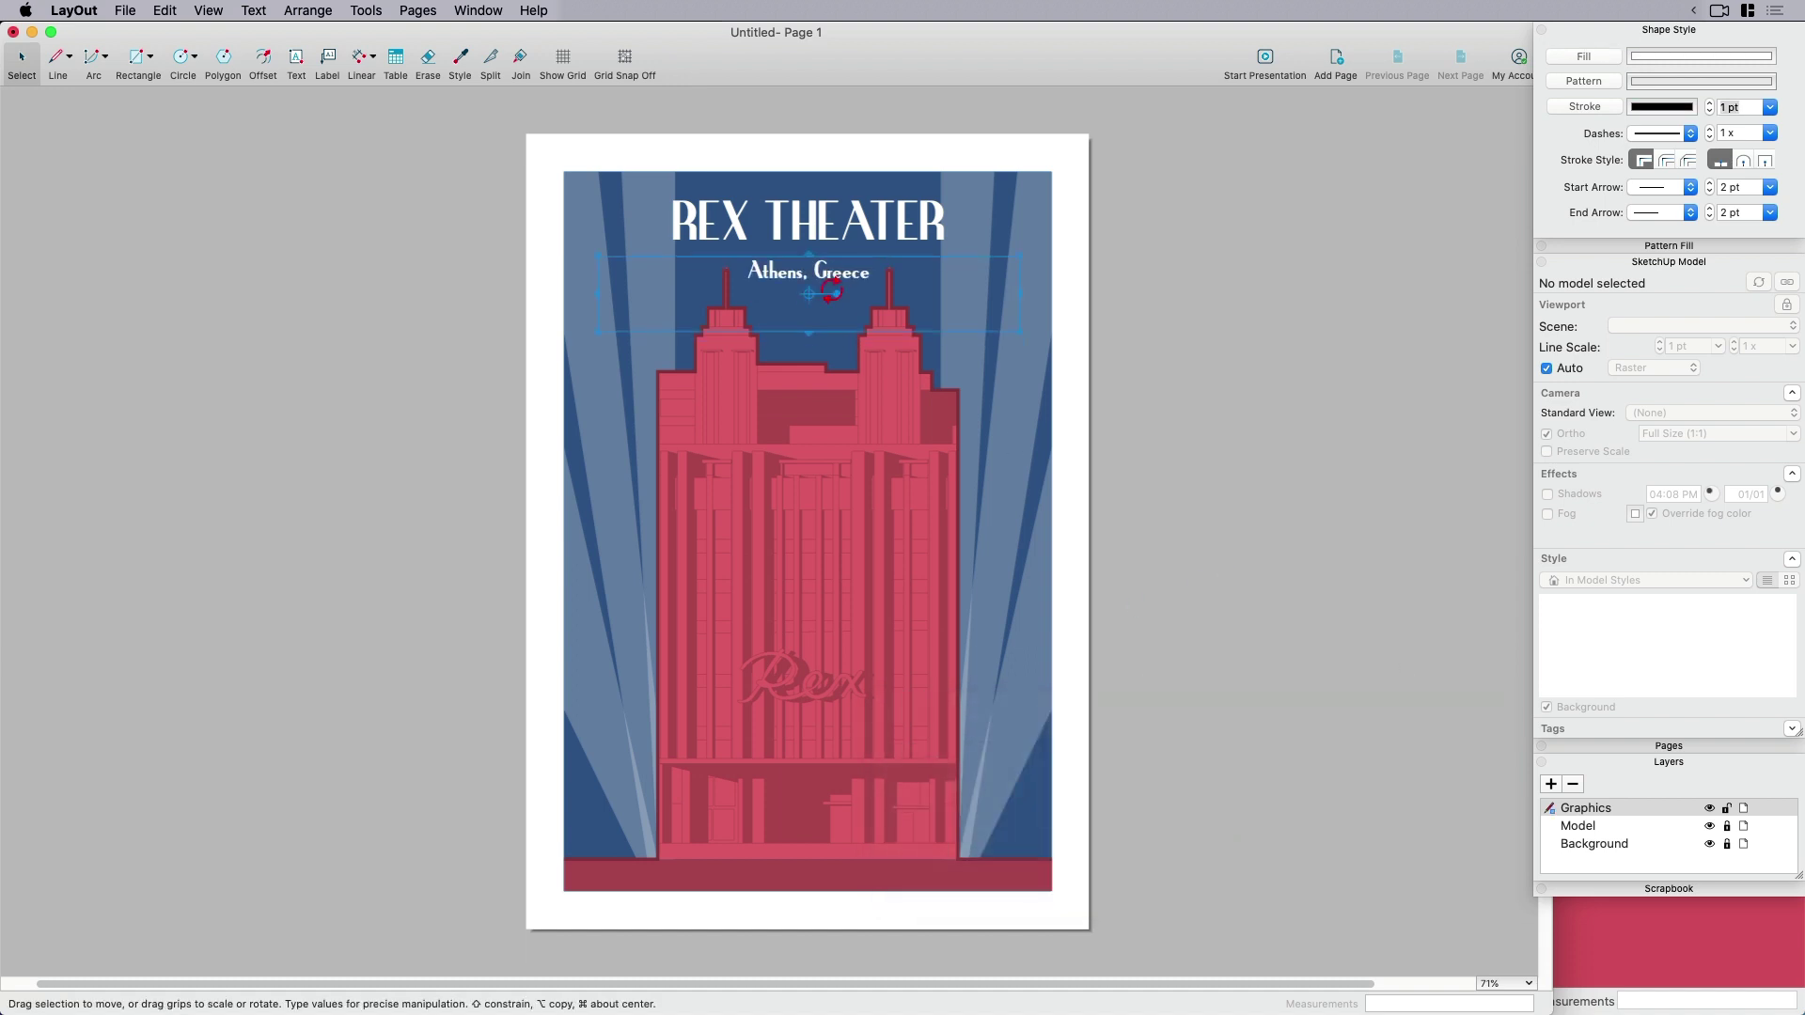
{"action": "left_click", "coordinate": [1127, 508]}
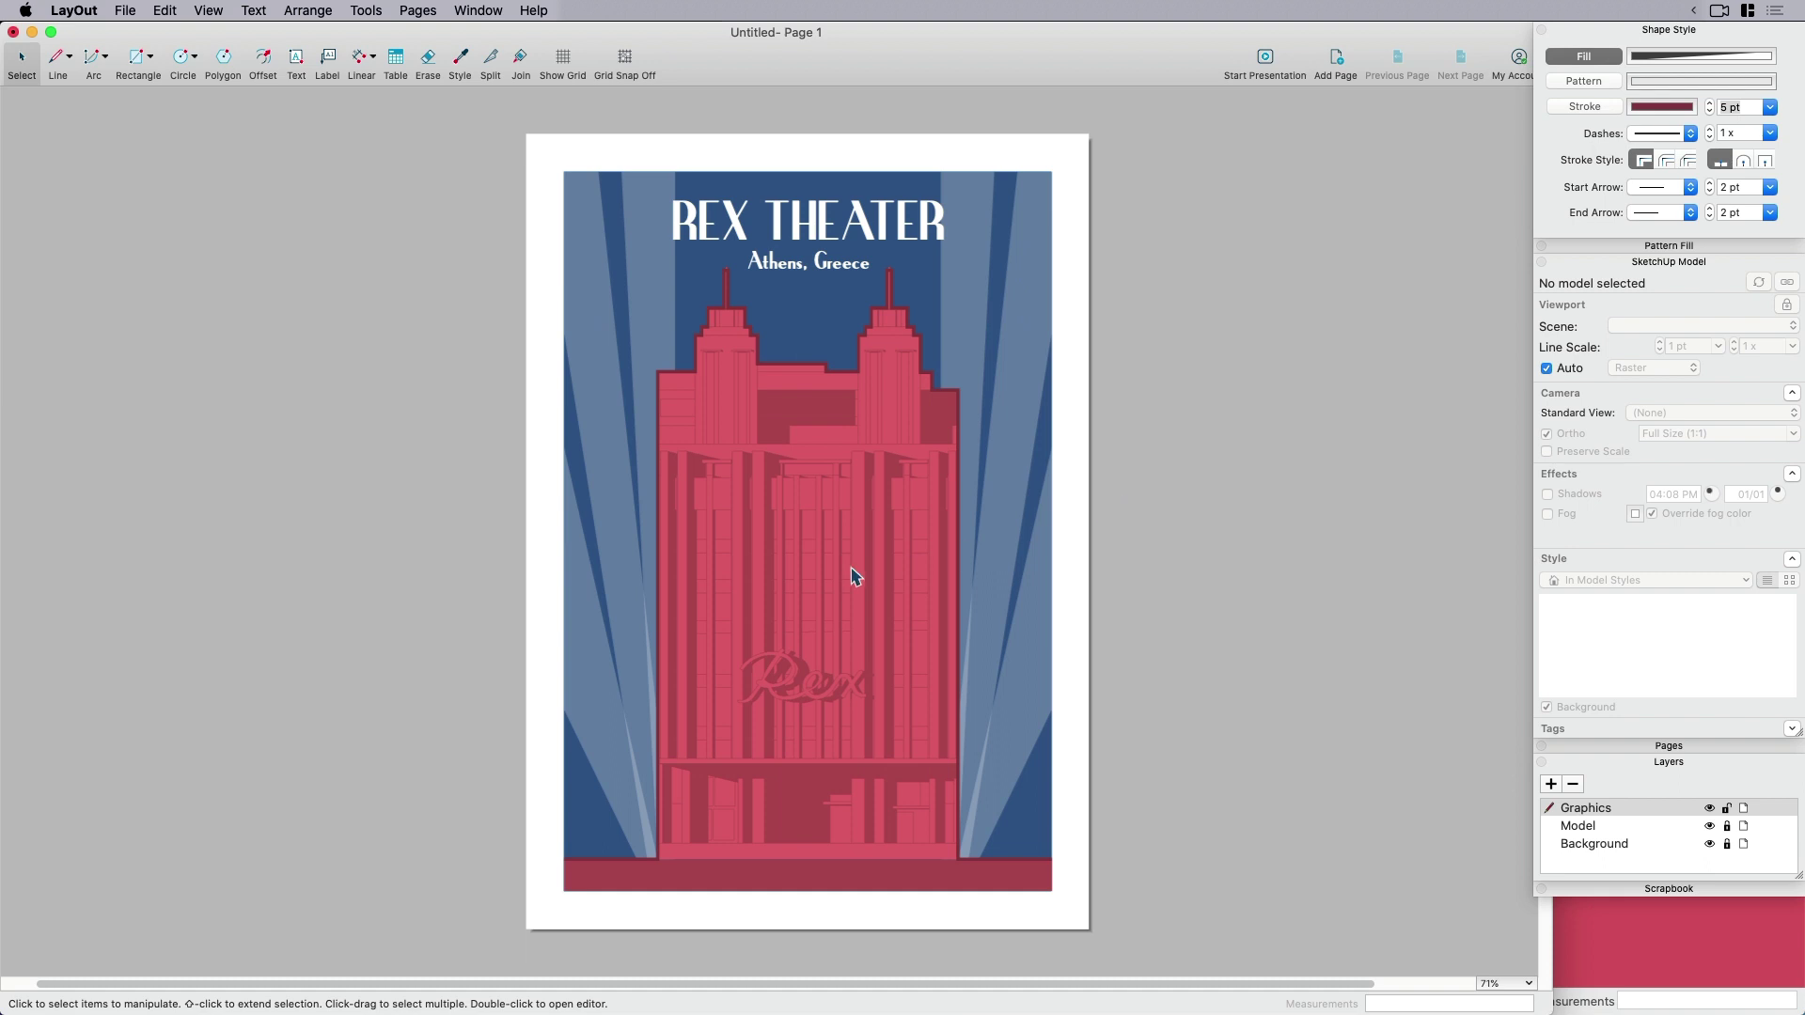
{"action": "scroll", "coordinate": [853, 576], "scroll_direction": "up", "scroll_amount": 3}
{"action": "scroll", "coordinate": [867, 592], "scroll_direction": "left", "scroll_amount": 2}
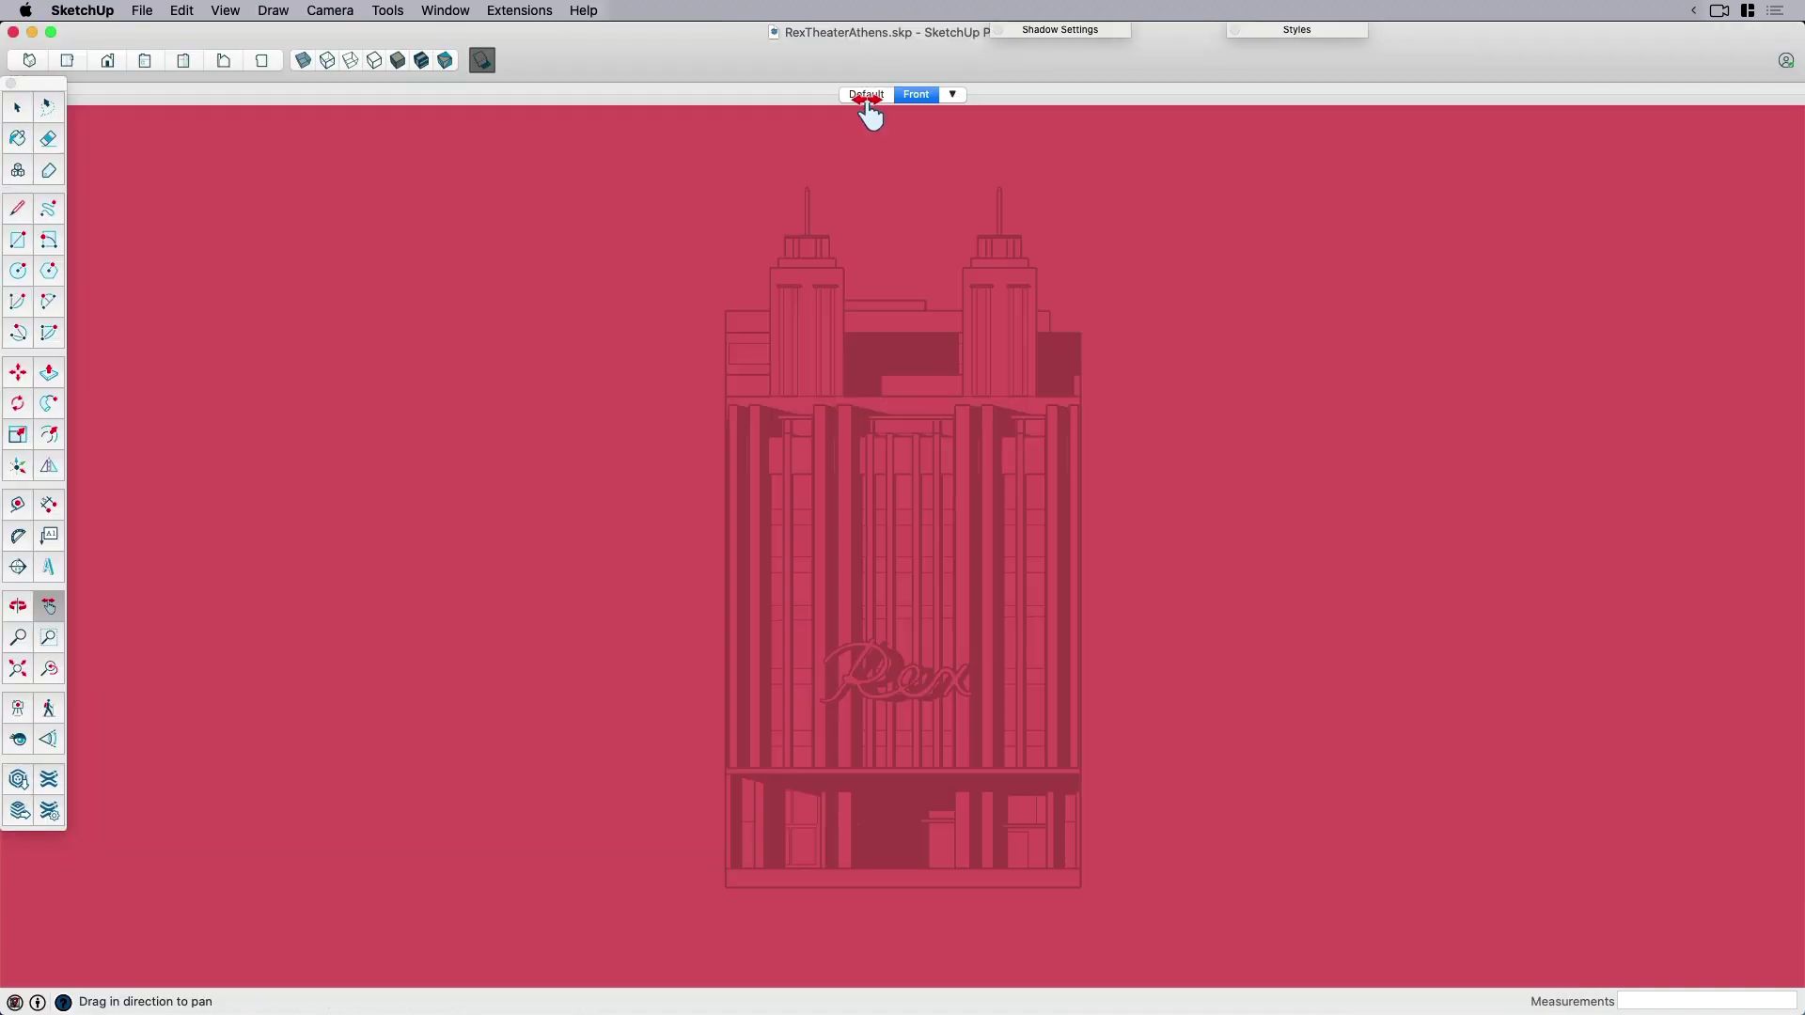
Raise the shadow Dark setting from 36 to 41.
{"action": "left_click", "coordinate": [1055, 31]}
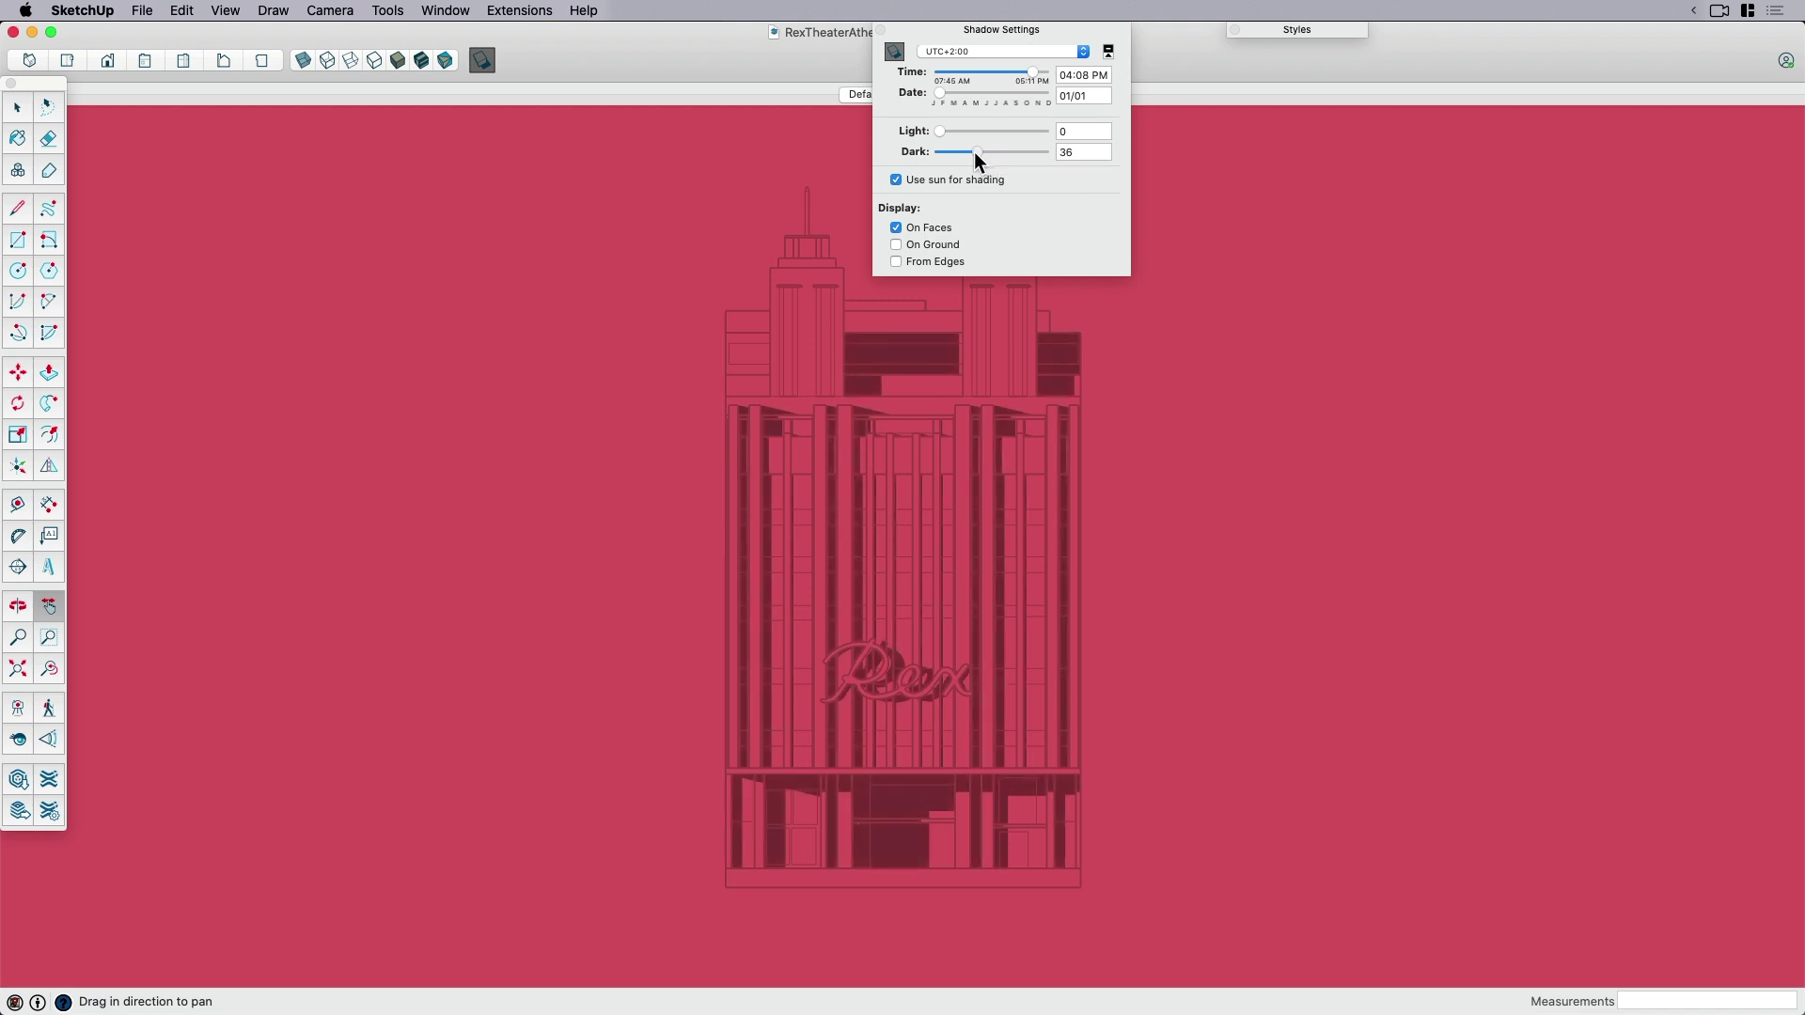
{"action": "left_click_drag", "start_coordinate": [974, 151], "coordinate": [980, 153]}
{"action": "left_click", "coordinate": [978, 30]}
Darken the style's edge colour, update the style, and save it into the Front scene.
{"action": "left_click", "coordinate": [1285, 31]}
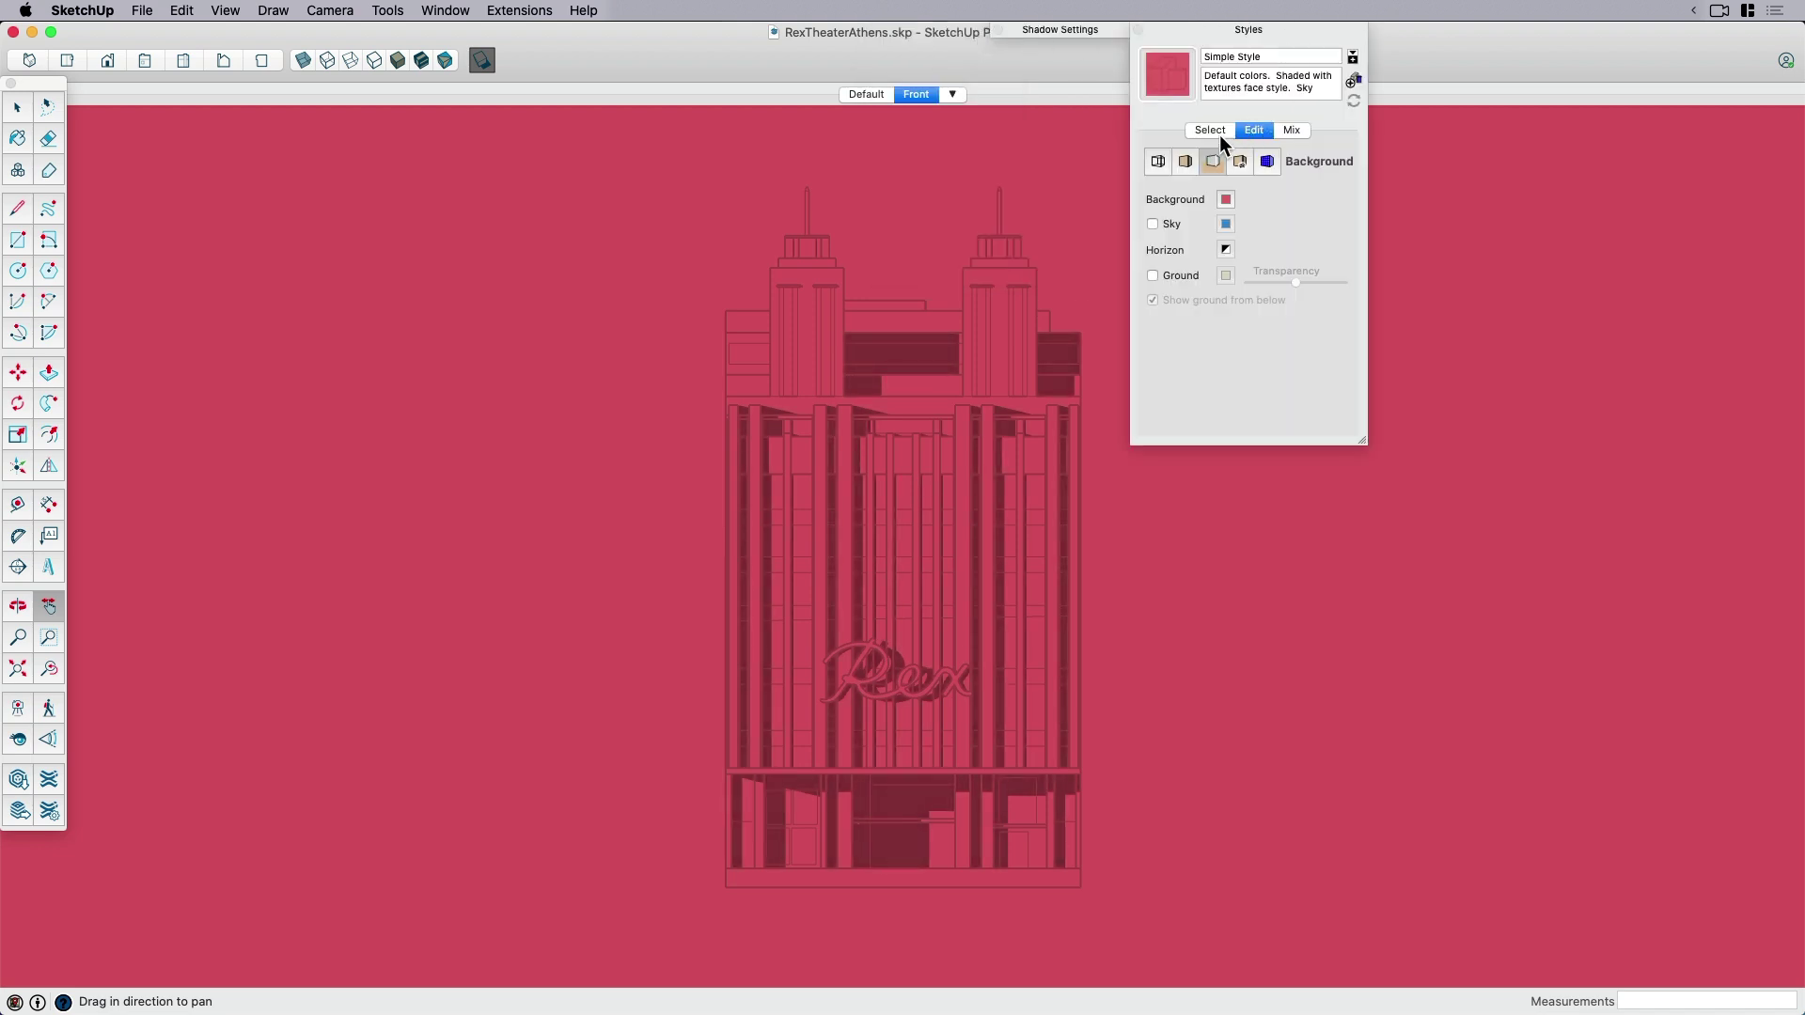
{"action": "left_click", "coordinate": [1157, 163]}
{"action": "left_click", "coordinate": [1332, 357]}
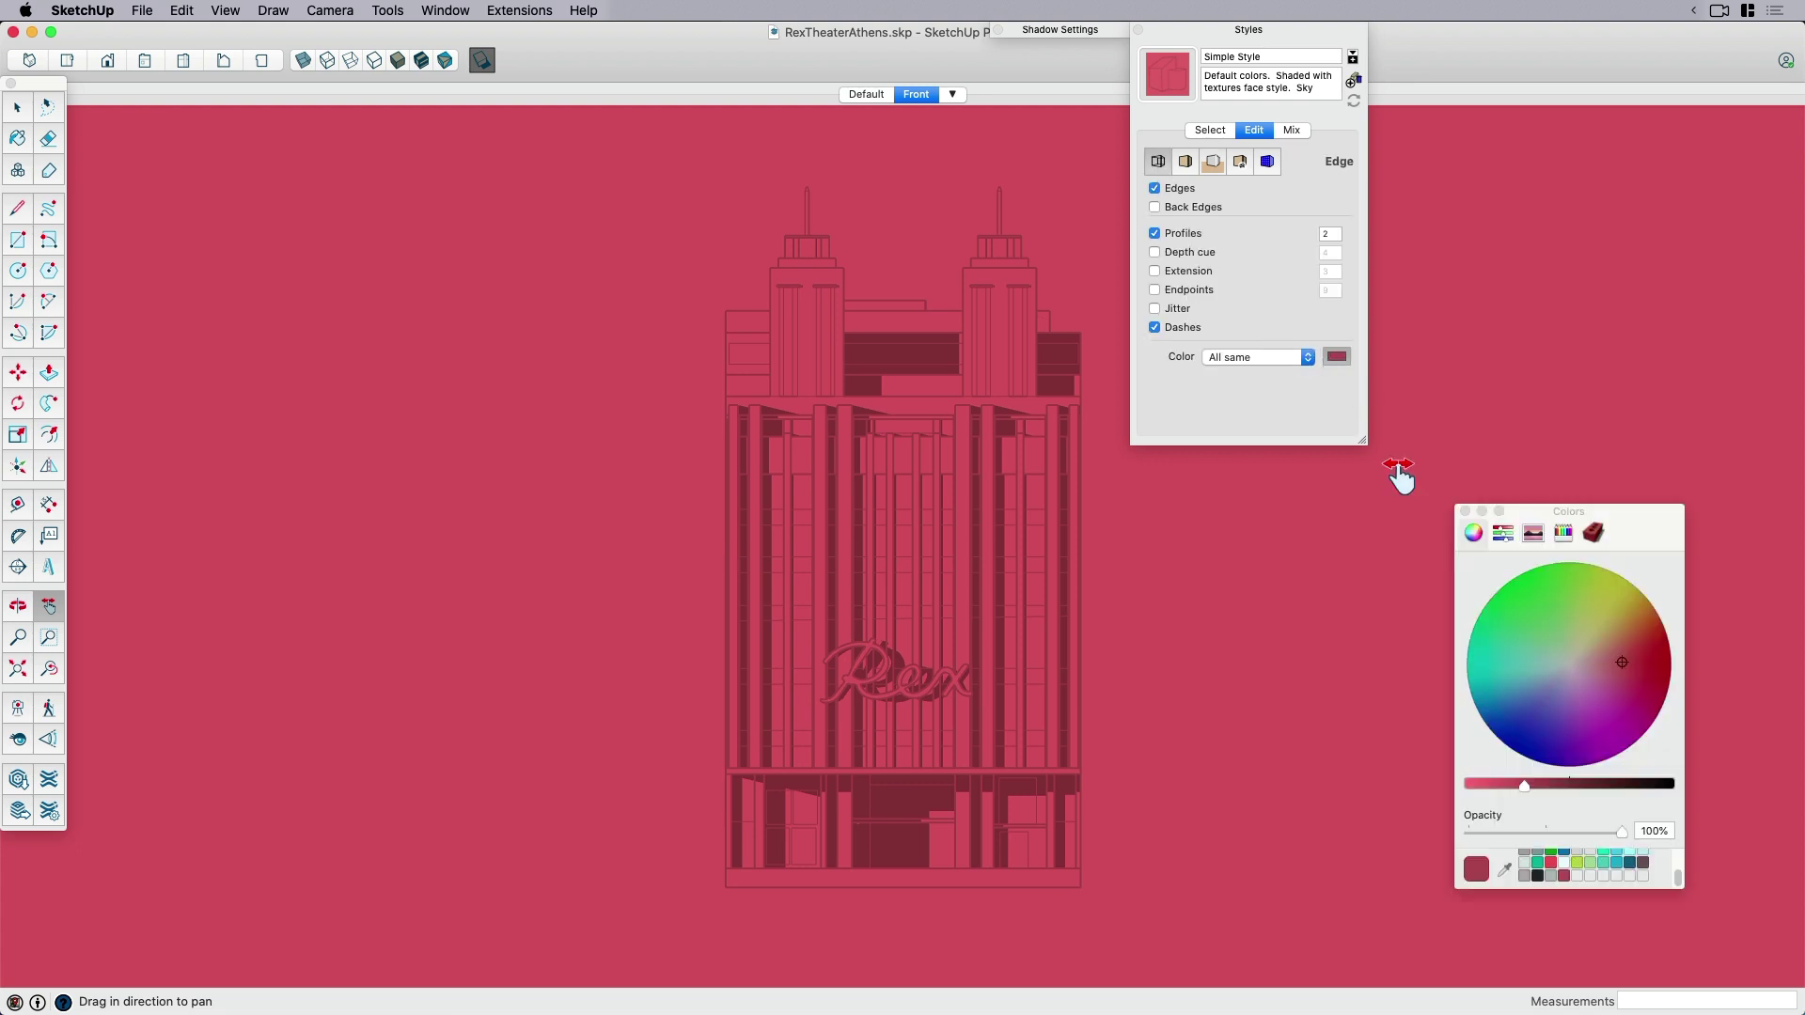
{"action": "left_click_drag", "start_coordinate": [1531, 783], "coordinate": [1534, 786]}
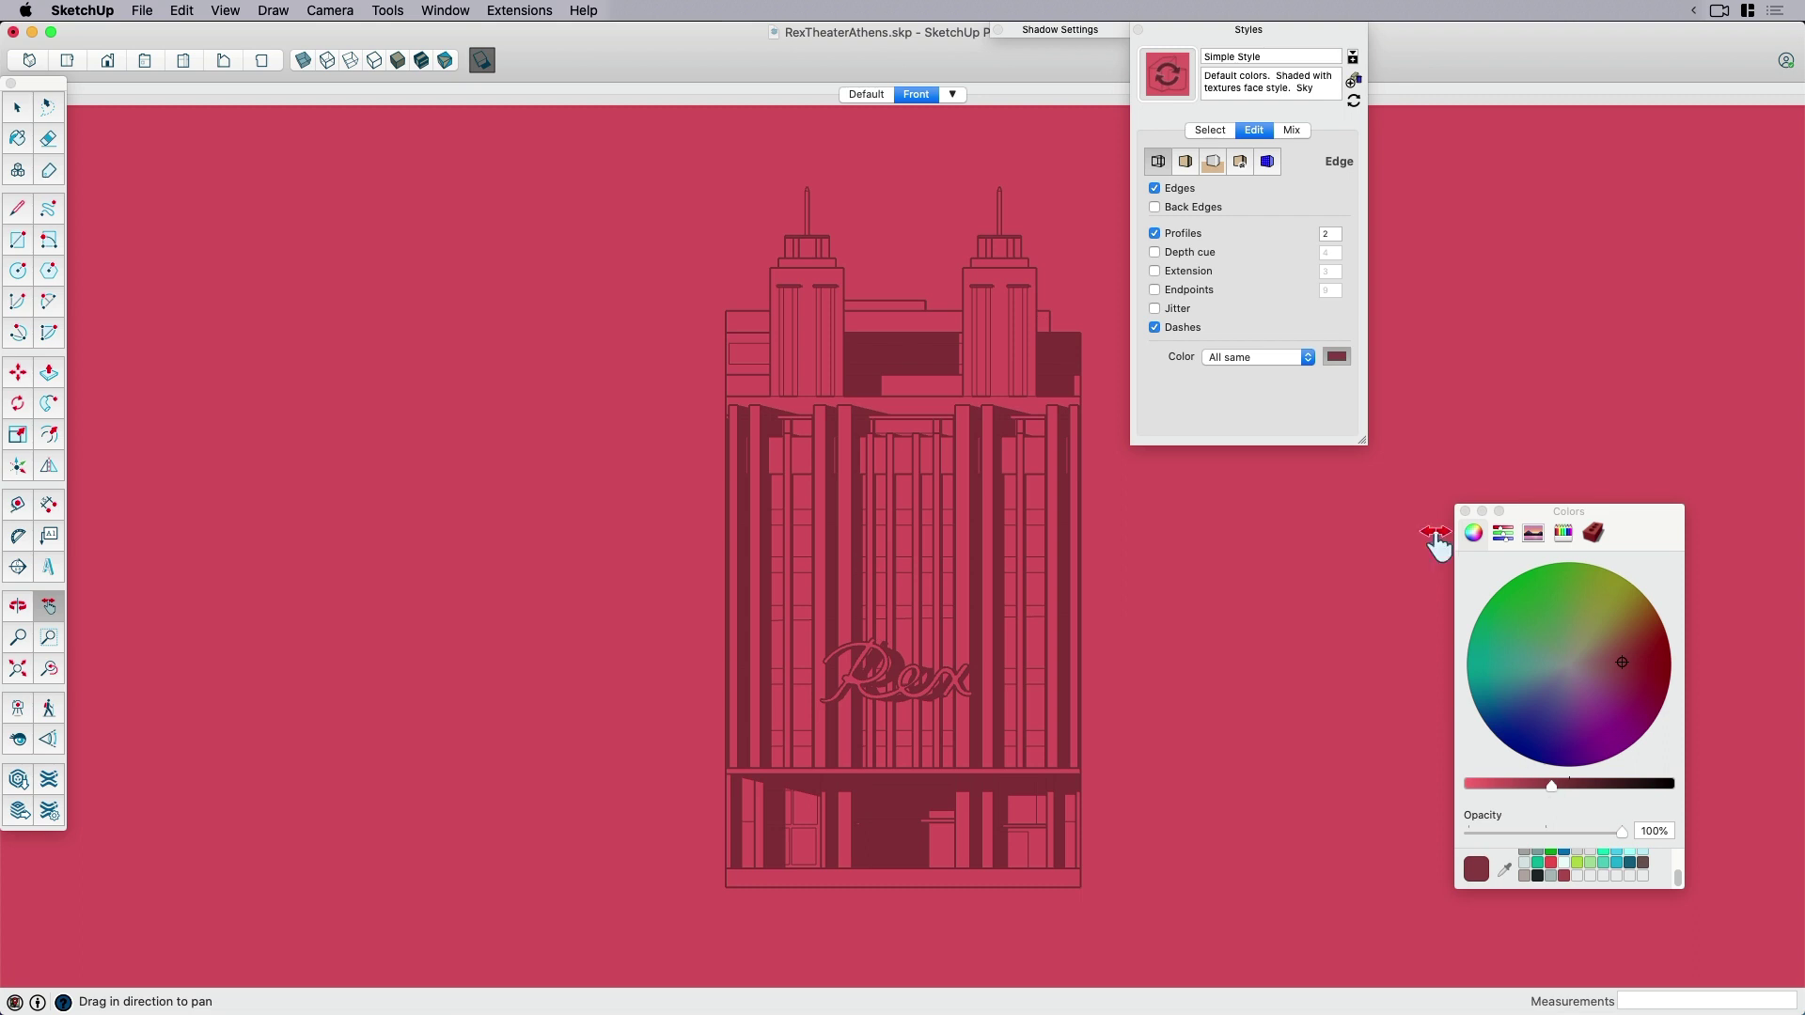
{"action": "left_click", "coordinate": [1166, 82]}
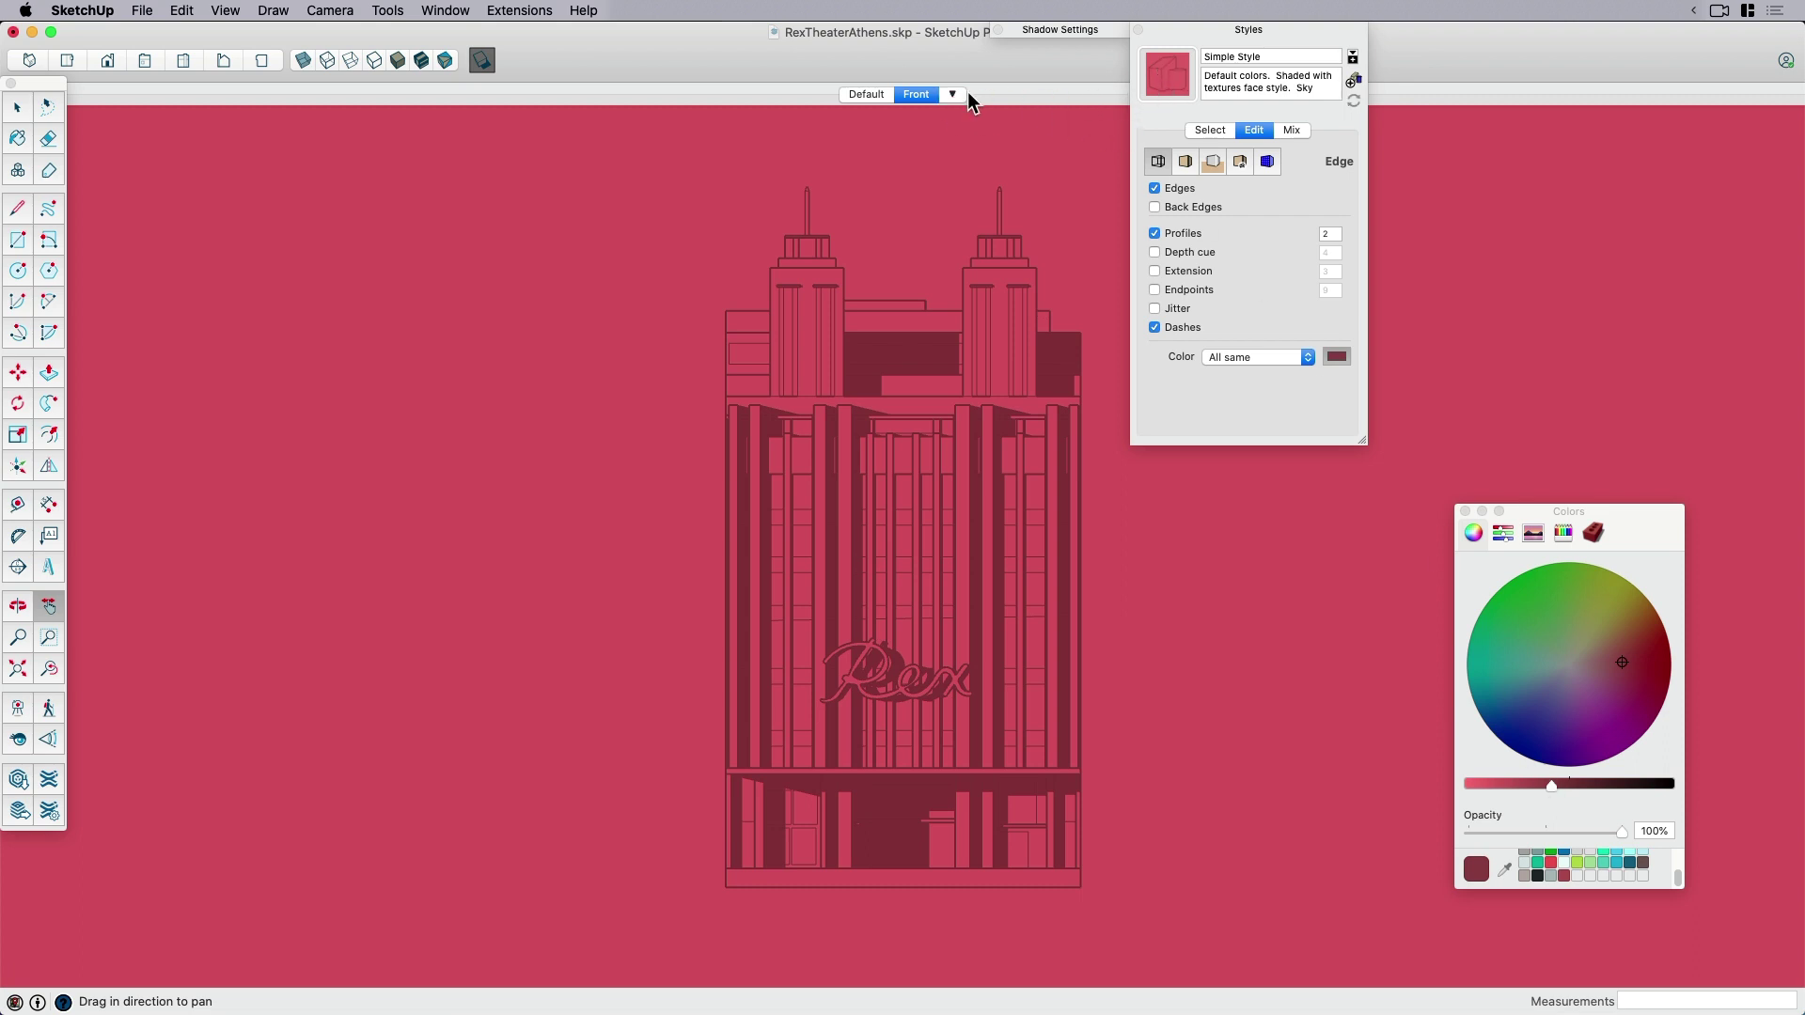
{"action": "right_click", "coordinate": [908, 95]}
{"action": "left_click", "coordinate": [948, 170]}
{"action": "key", "text": "super+Tab"}
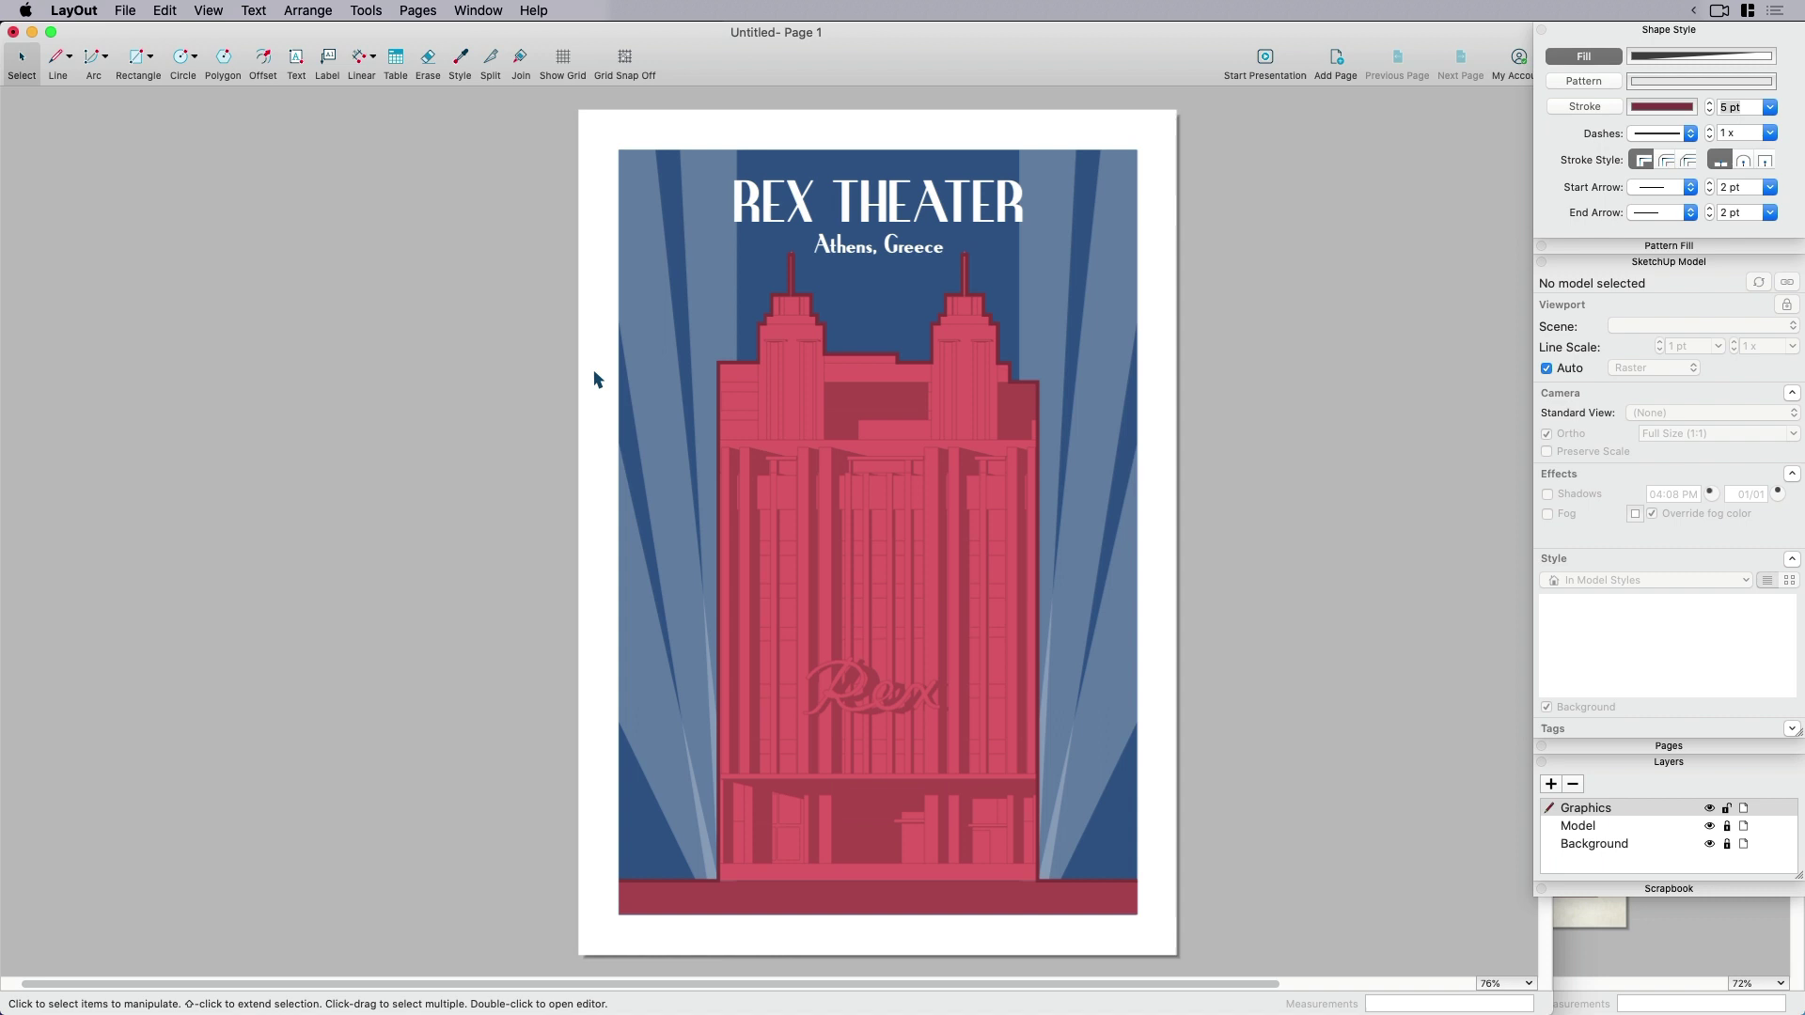
Unlock the Model layer and refresh the building with Update Model Reference.
{"action": "right_click", "coordinate": [893, 556]}
{"action": "left_click", "coordinate": [1534, 777]}
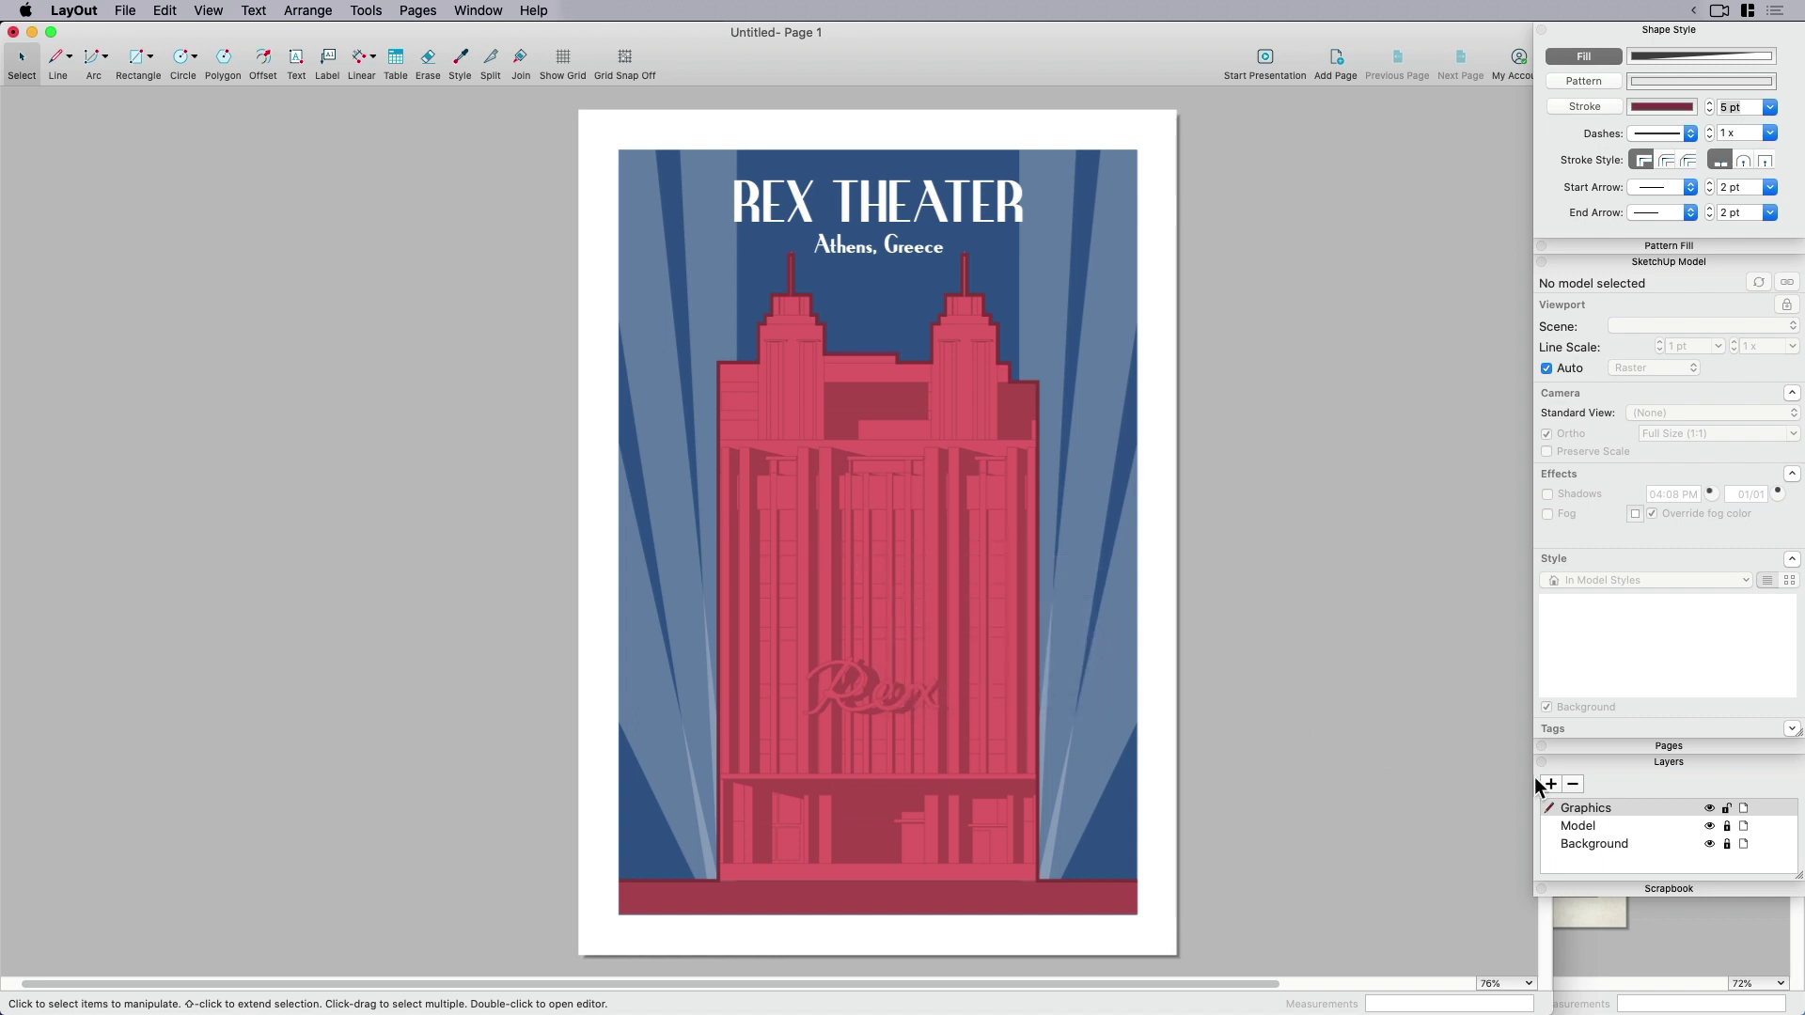
{"action": "left_click", "coordinate": [1725, 826]}
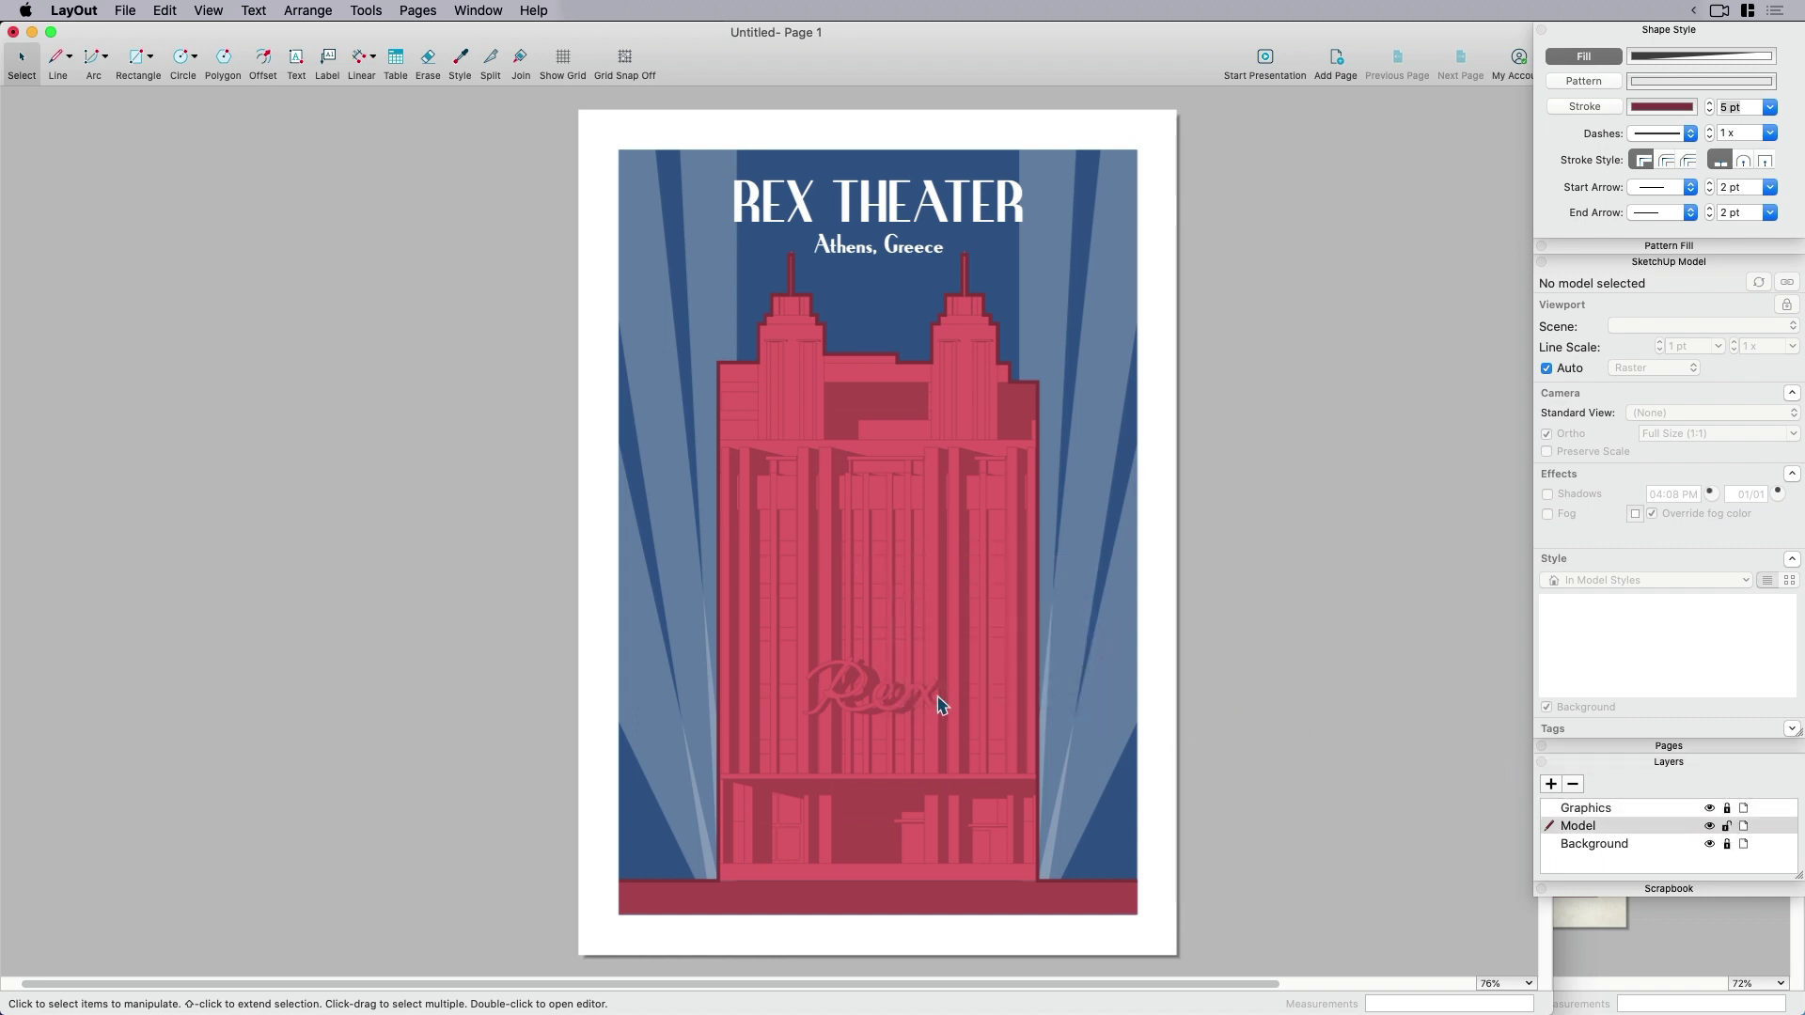
{"action": "left_click", "coordinate": [888, 632]}
{"action": "right_click", "coordinate": [888, 629]}
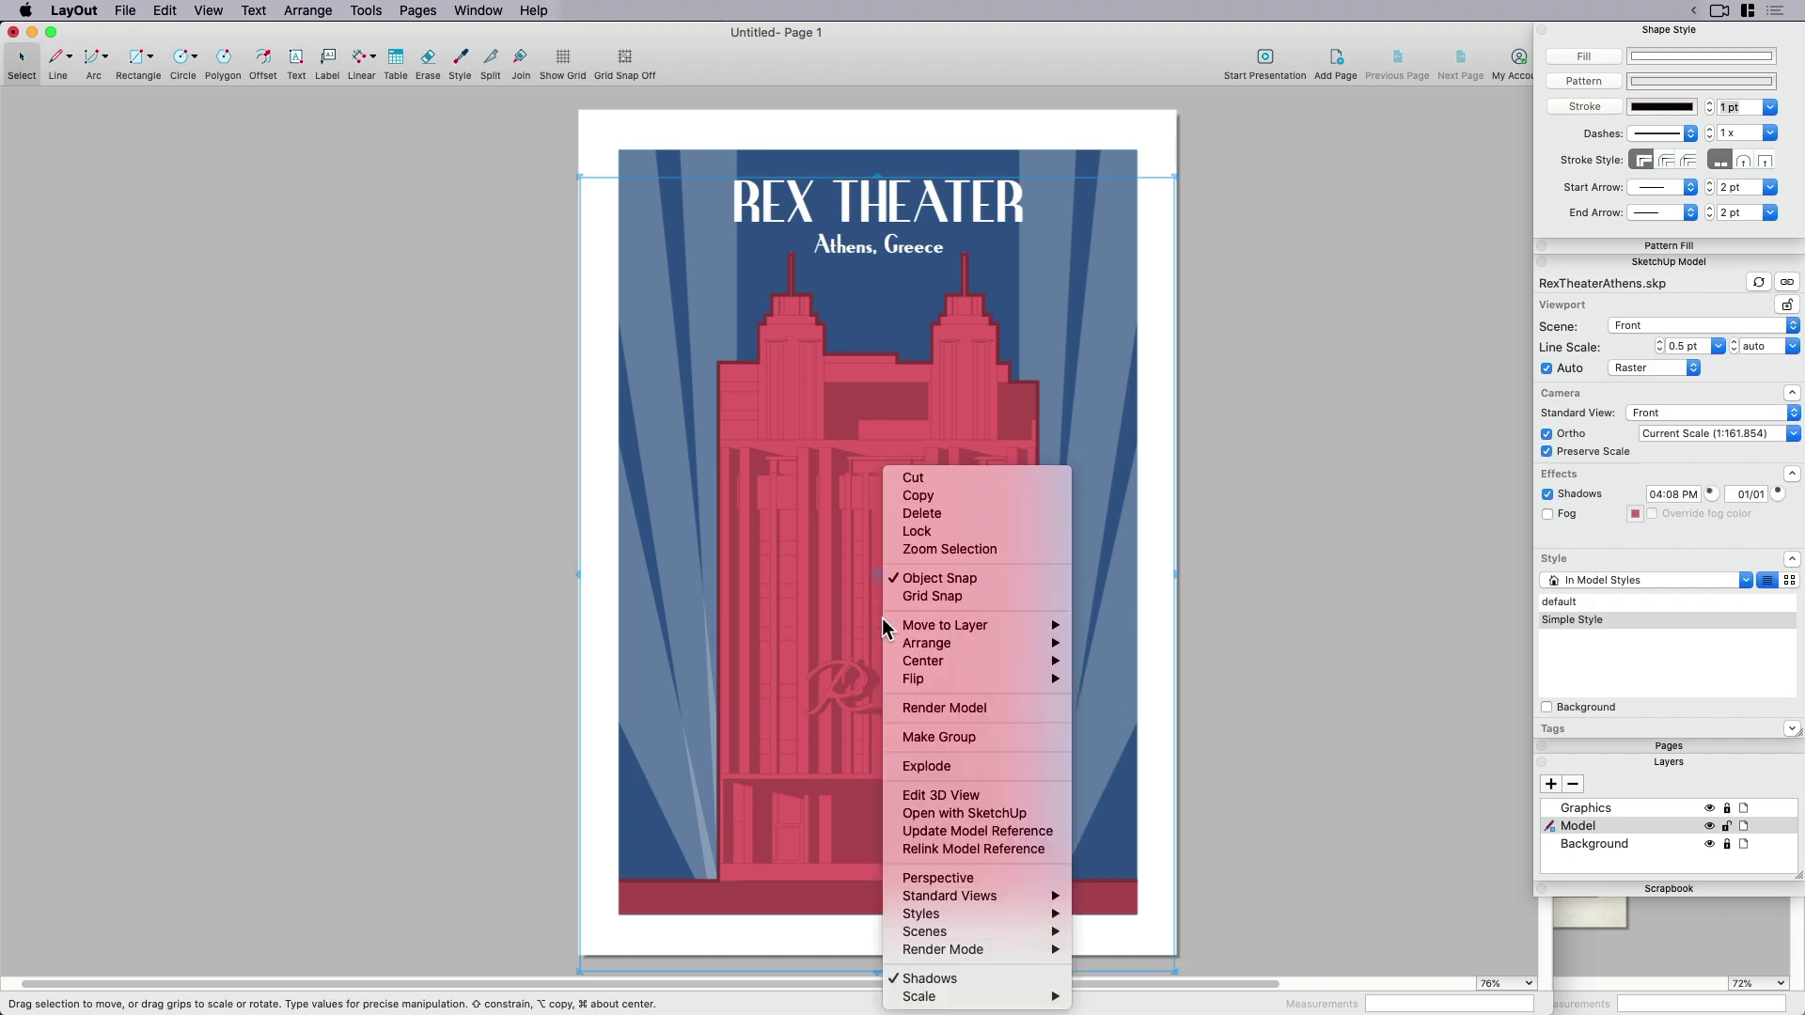
{"action": "left_click", "coordinate": [964, 831]}
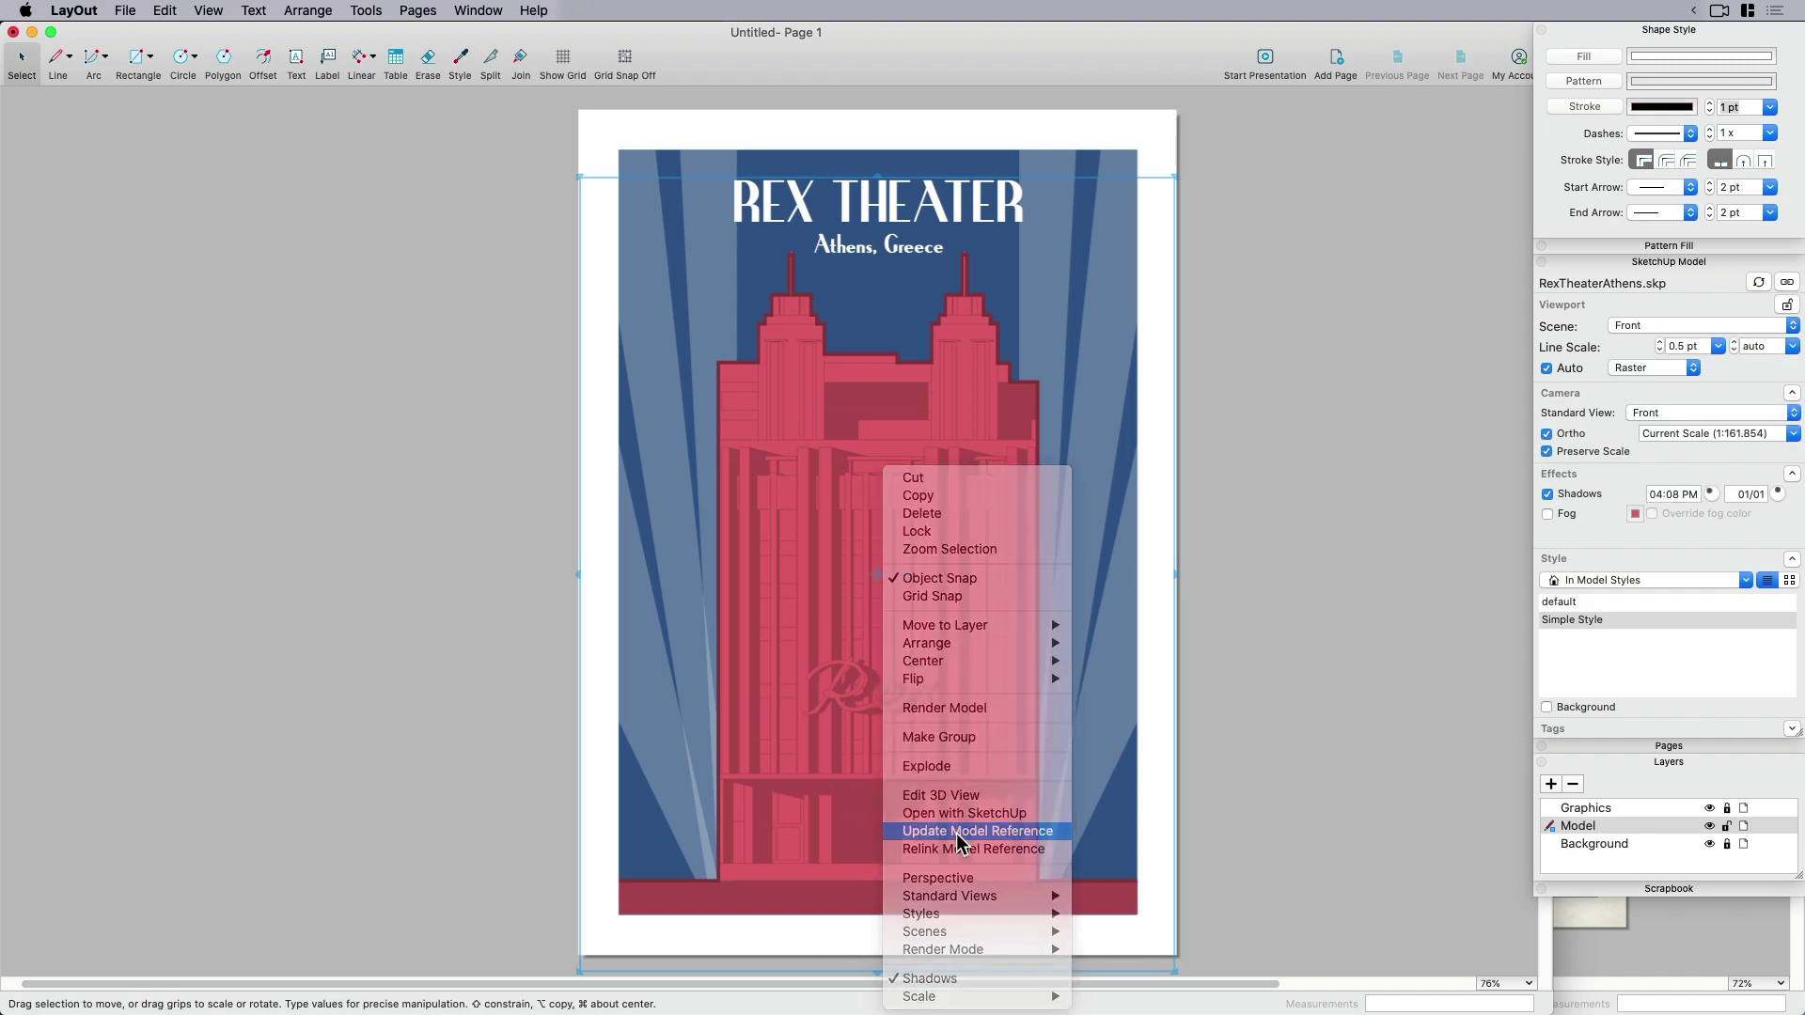
{"action": "left_click", "coordinate": [1289, 699]}
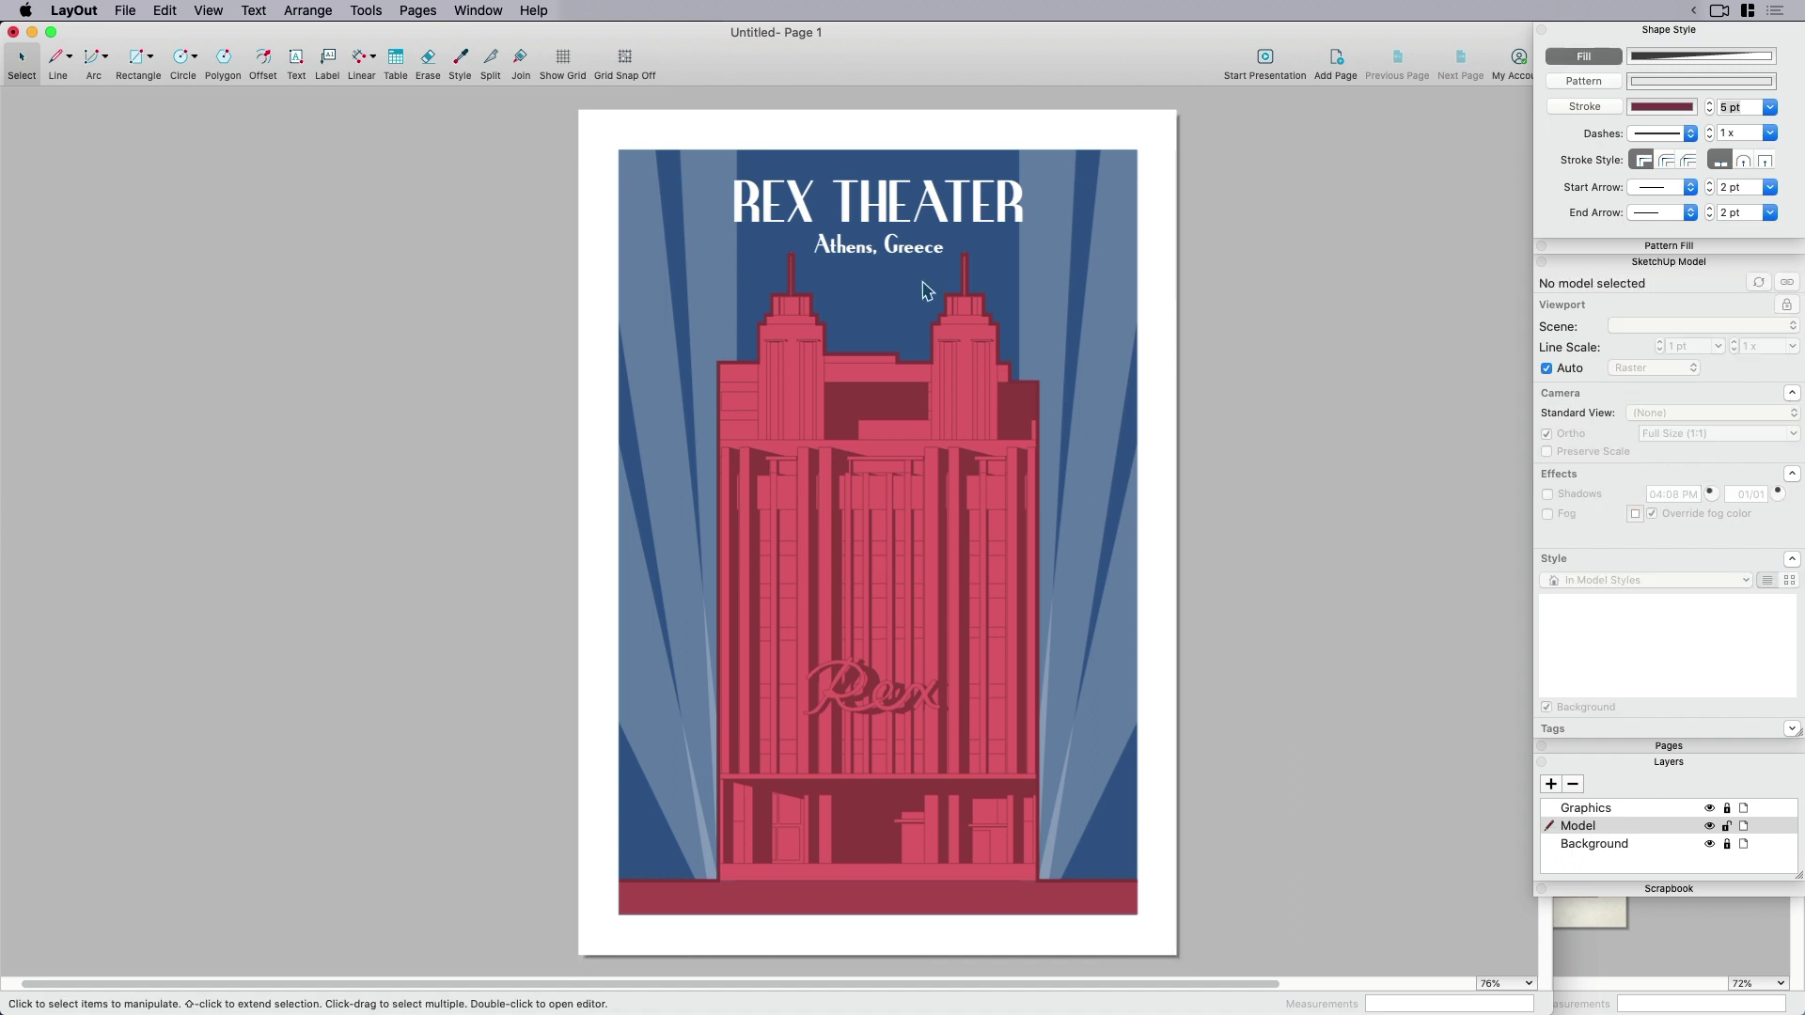
Unlock the Graphics layer and drag the Athens, Greece subtitle slightly lower.
{"action": "left_click", "coordinate": [1727, 808]}
{"action": "left_click", "coordinate": [895, 250]}
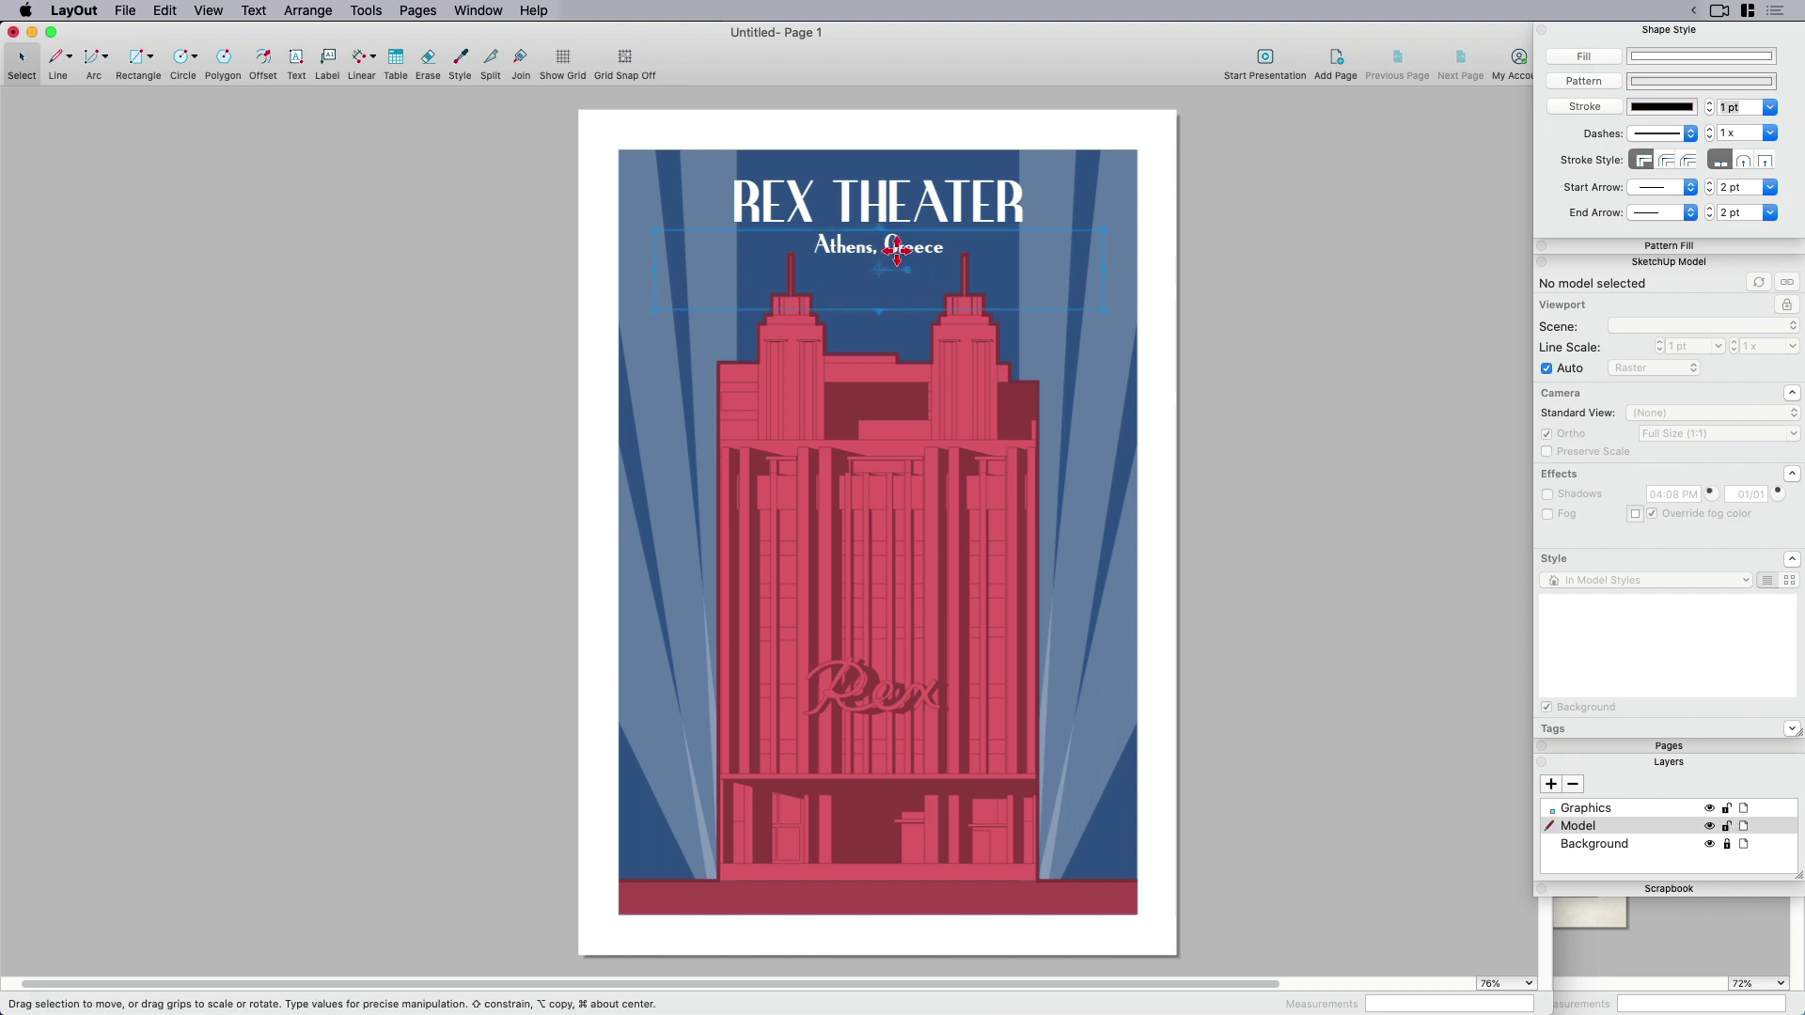
{"action": "left_click_drag", "start_coordinate": [896, 250], "coordinate": [896, 256]}
Drop paper_03.png onto the page and position it over the poster.
{"action": "left_click", "coordinate": [1236, 634]}
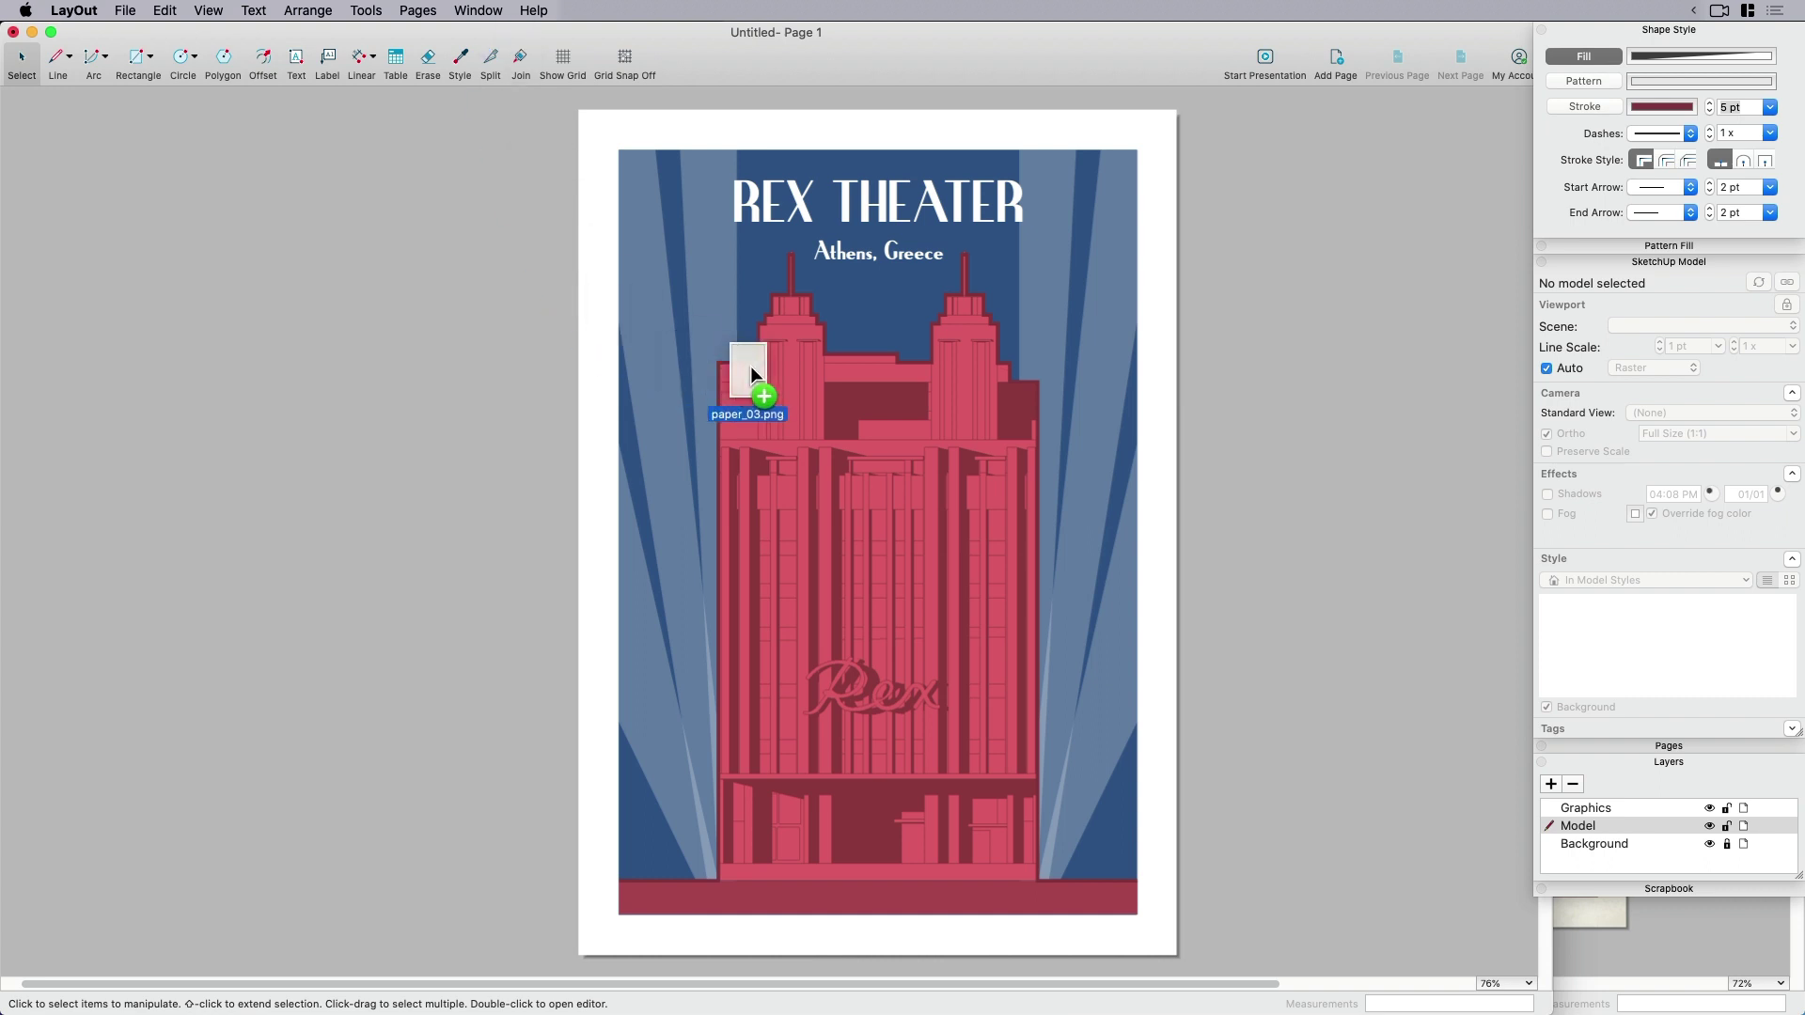
{"action": "left_click_drag", "start_coordinate": [750, 367], "coordinate": [776, 402]}
{"action": "left_click_drag", "start_coordinate": [1279, 538], "coordinate": [1079, 250]}
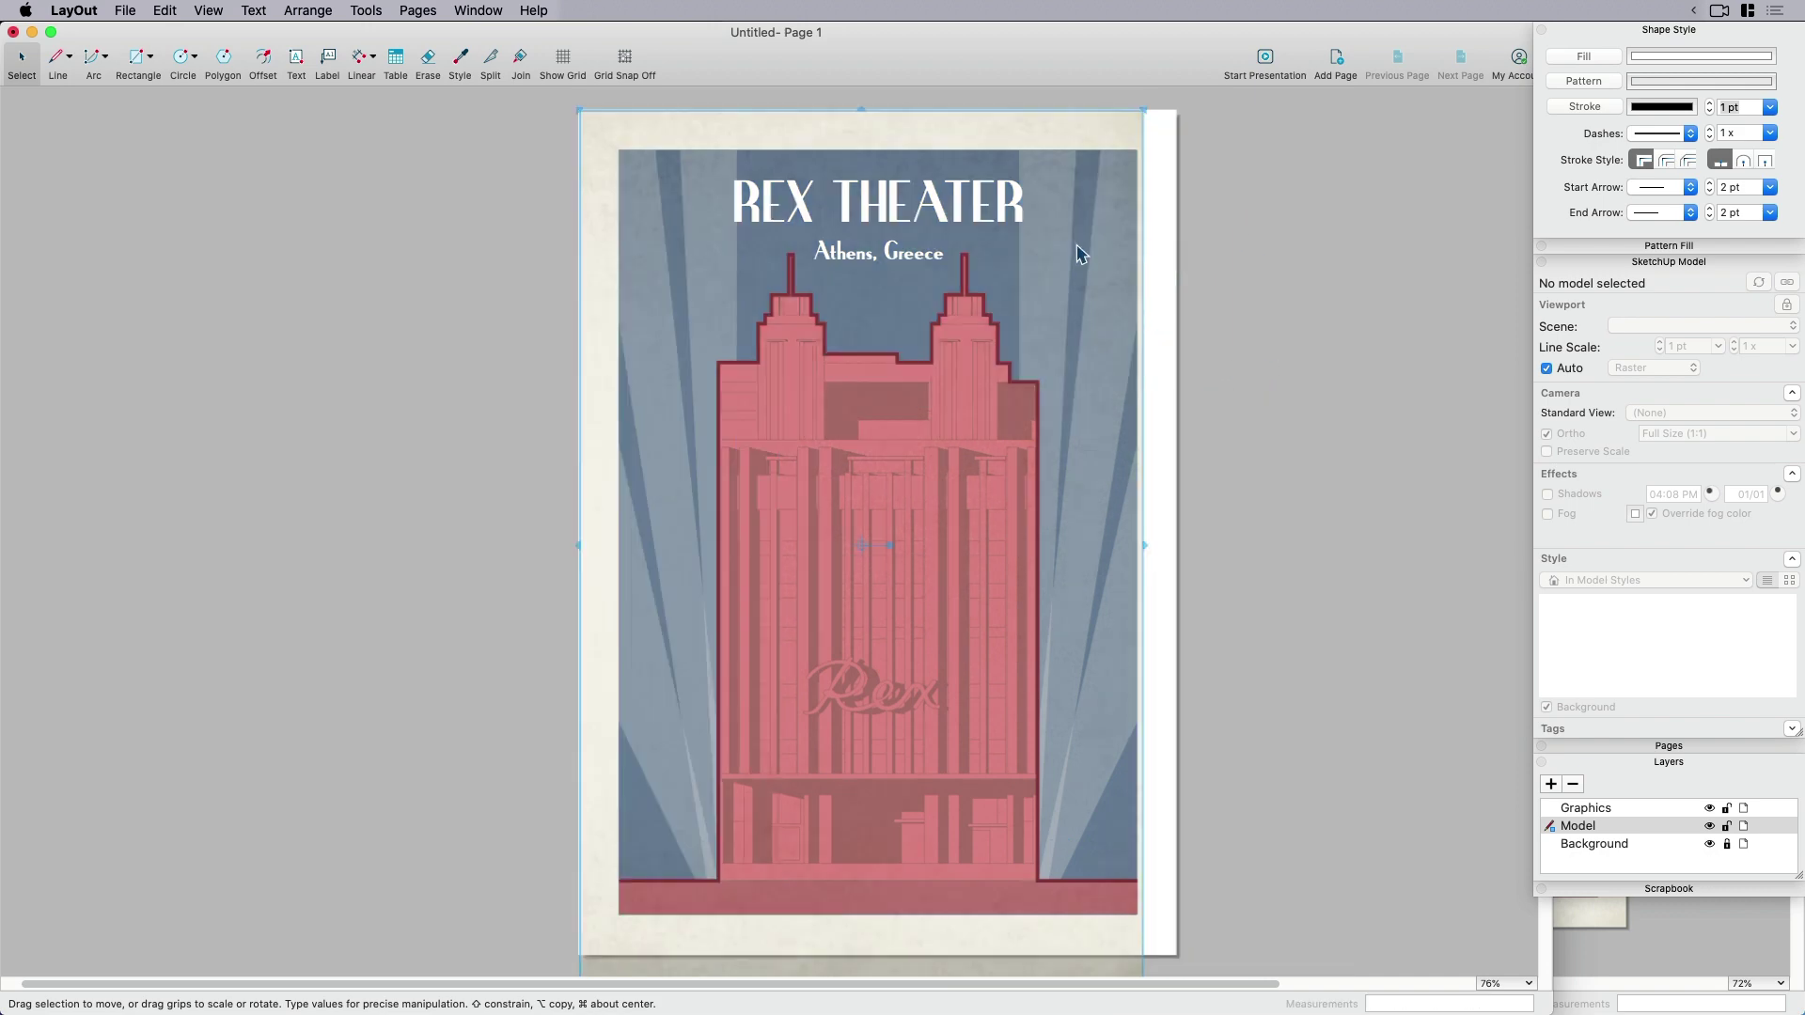
Stretch the paper image's edges and corner until it covers the whole page.
{"action": "left_click_drag", "start_coordinate": [1143, 541], "coordinate": [1176, 542]}
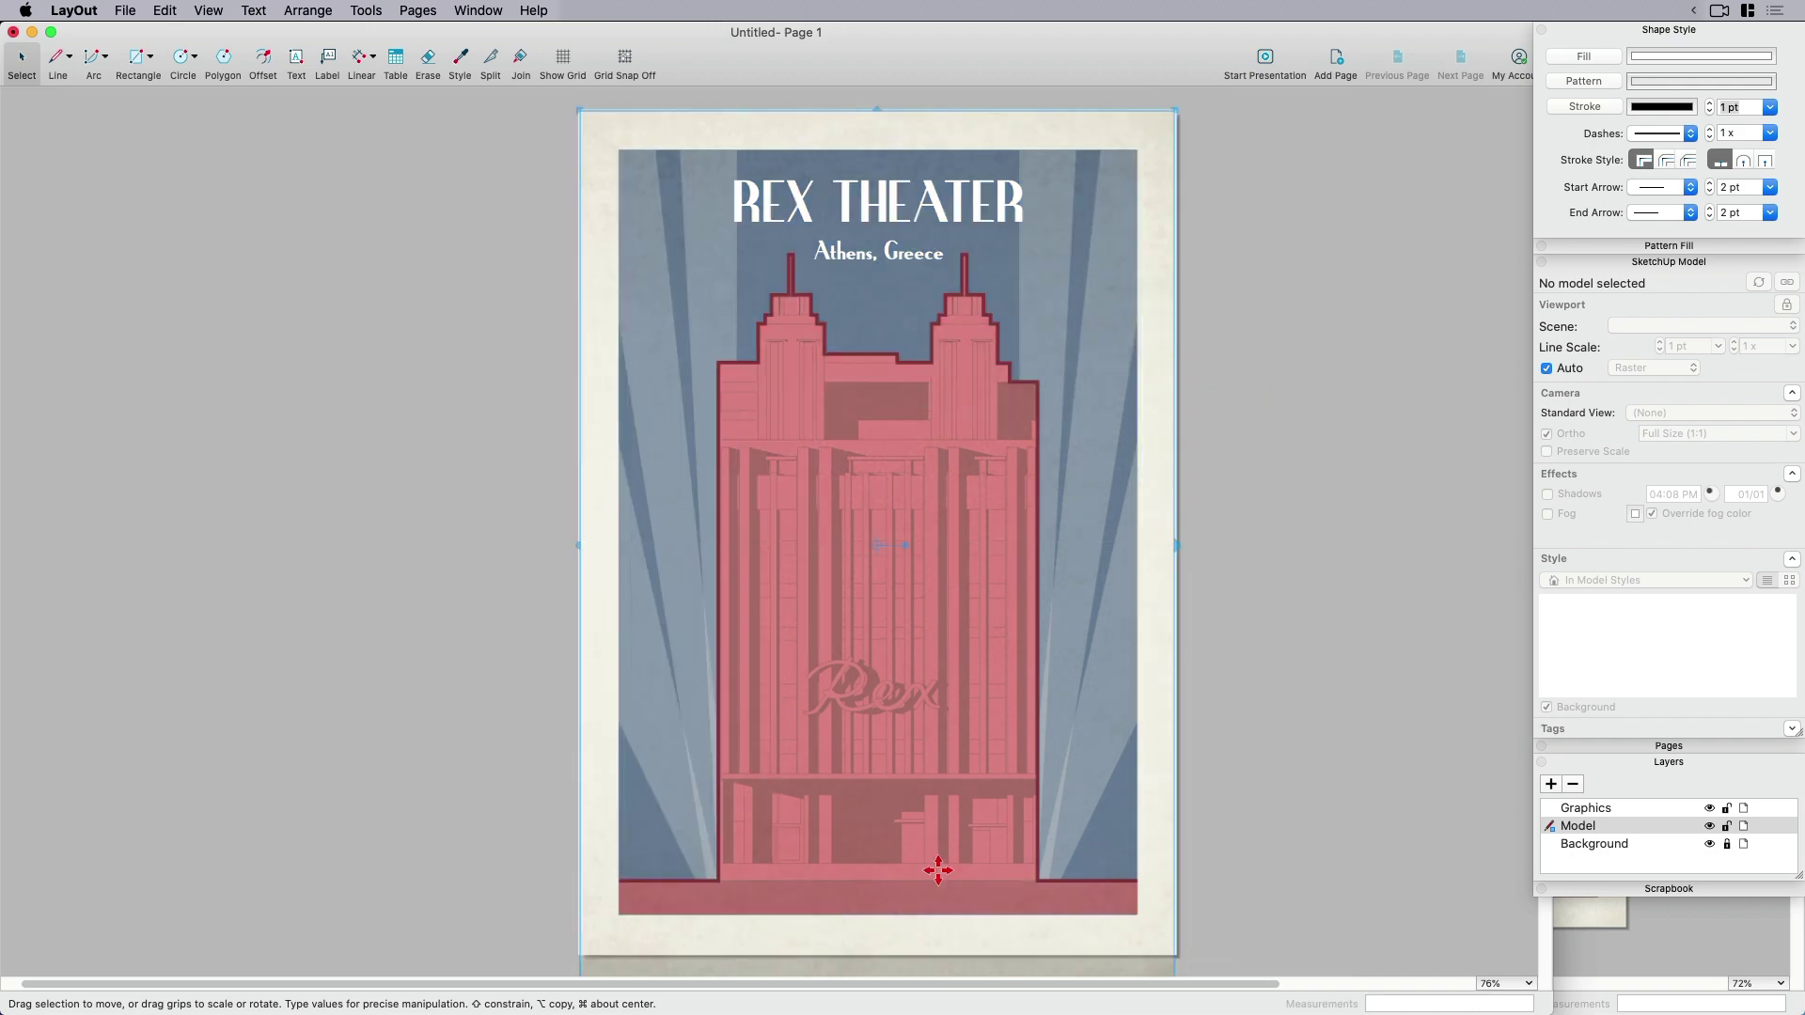
{"action": "scroll", "coordinate": [902, 906], "scroll_direction": "down", "scroll_amount": 3}
{"action": "left_click_drag", "start_coordinate": [880, 866], "coordinate": [886, 831]}
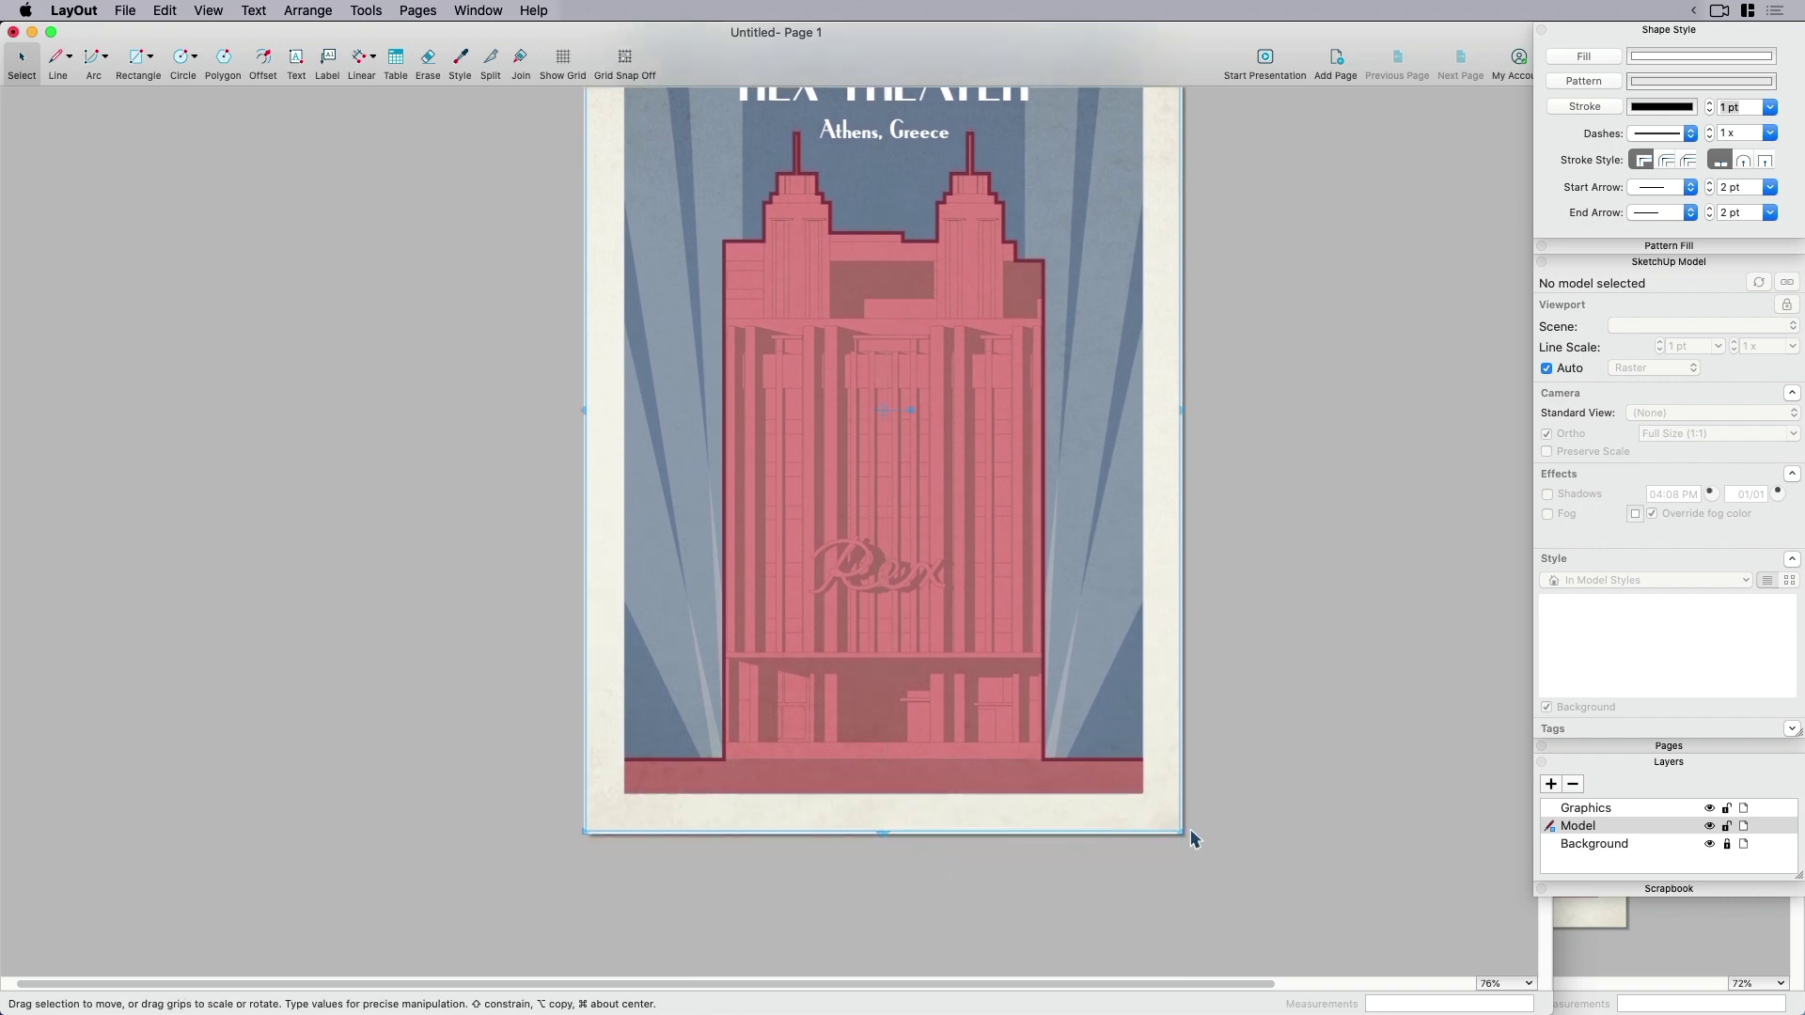
{"action": "left_click_drag", "start_coordinate": [1183, 831], "coordinate": [1187, 839]}
{"action": "left_click_drag", "start_coordinate": [1186, 410], "coordinate": [1197, 410]}
{"action": "scroll", "coordinate": [1172, 419], "scroll_direction": "up", "scroll_amount": 5}
{"action": "left_click", "coordinate": [1193, 561]}
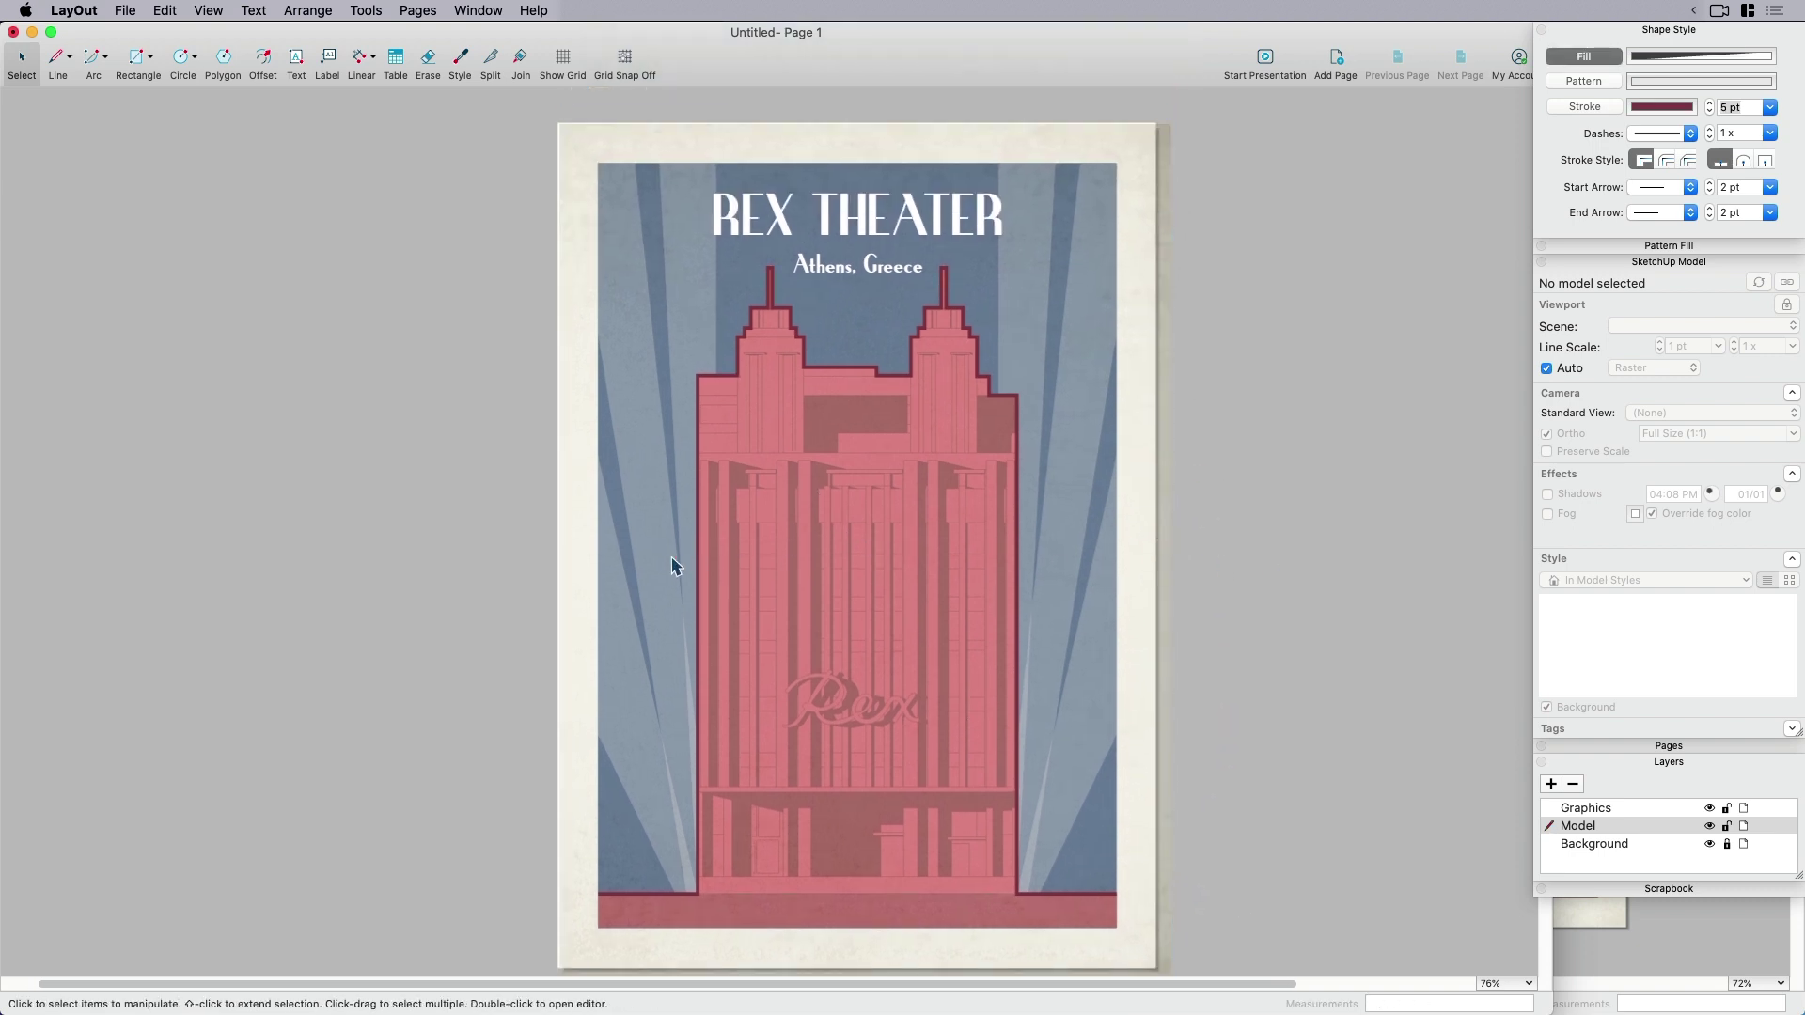
{"action": "left_click", "coordinate": [566, 537]}
{"action": "mouse_move", "coordinate": [551, 548]}
{"action": "left_mouse_down"}
{"action": "mouse_move", "coordinate": [524, 548]}
{"action": "mouse_move", "coordinate": [548, 554]}
{"action": "left_mouse_up"}
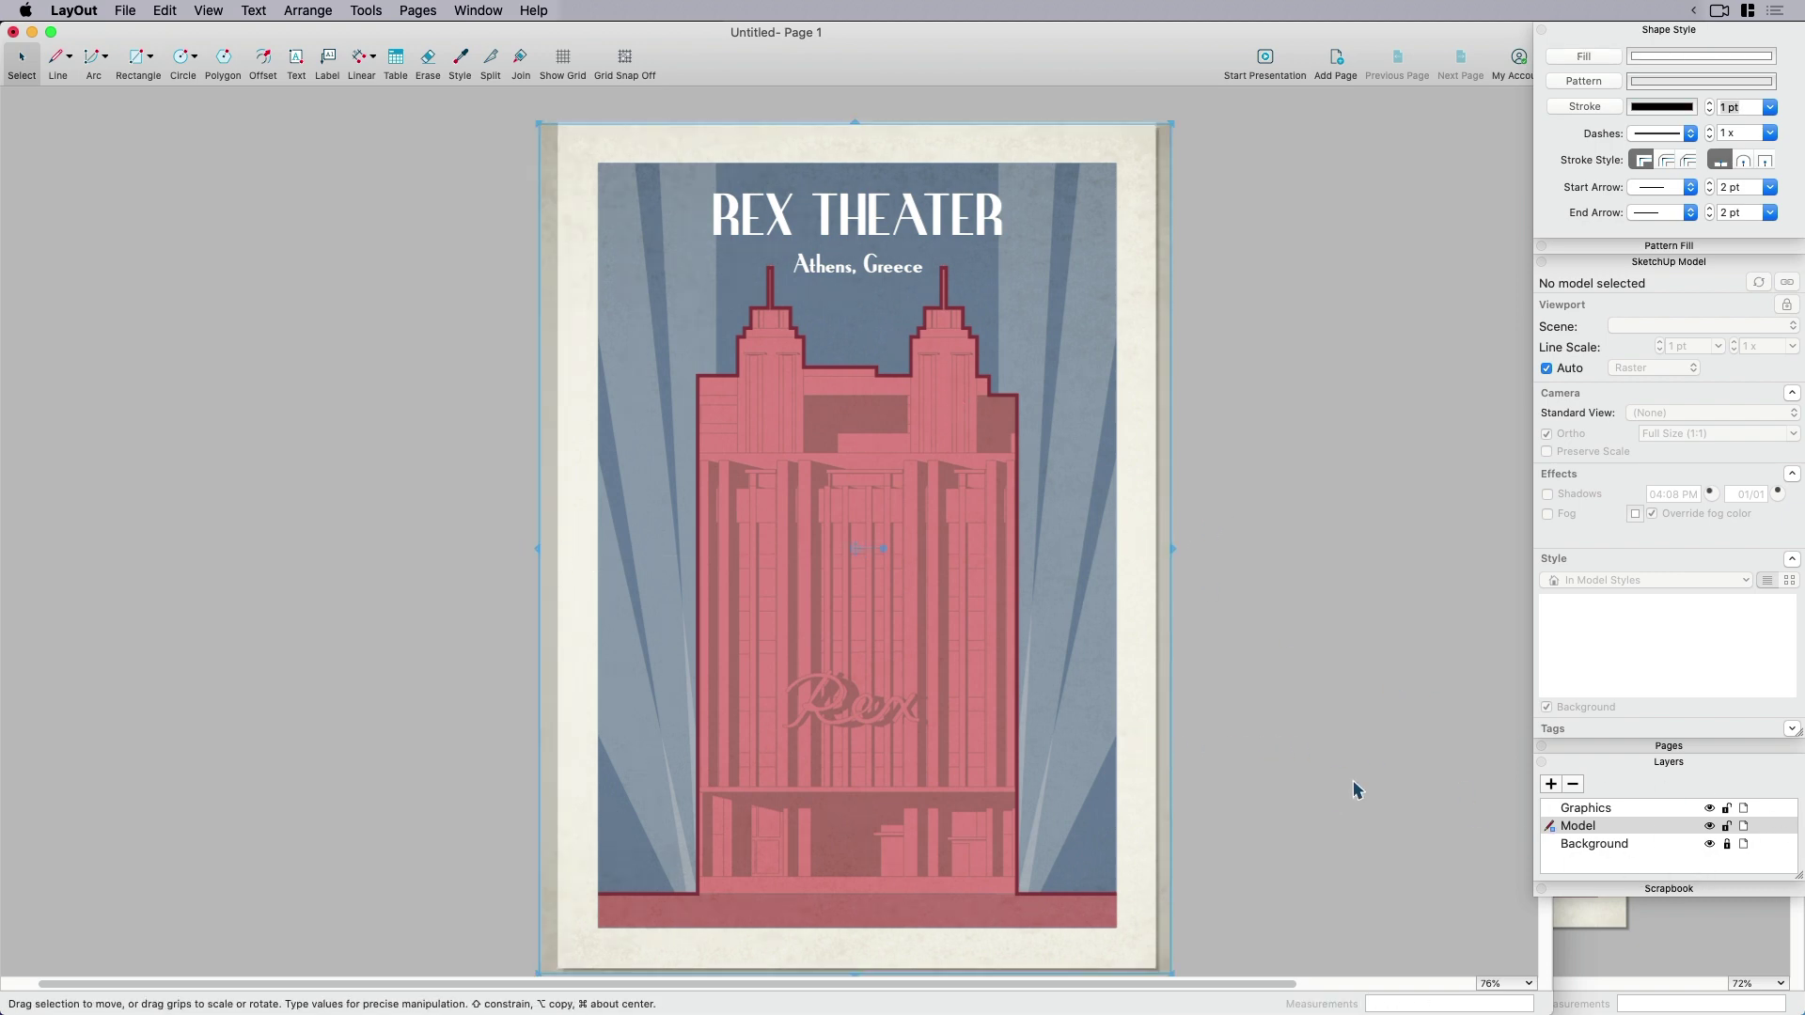
Move the paper texture image to the Background layer.
{"action": "right_click", "coordinate": [1141, 719]}
{"action": "mouse_move", "coordinate": [1202, 773]}
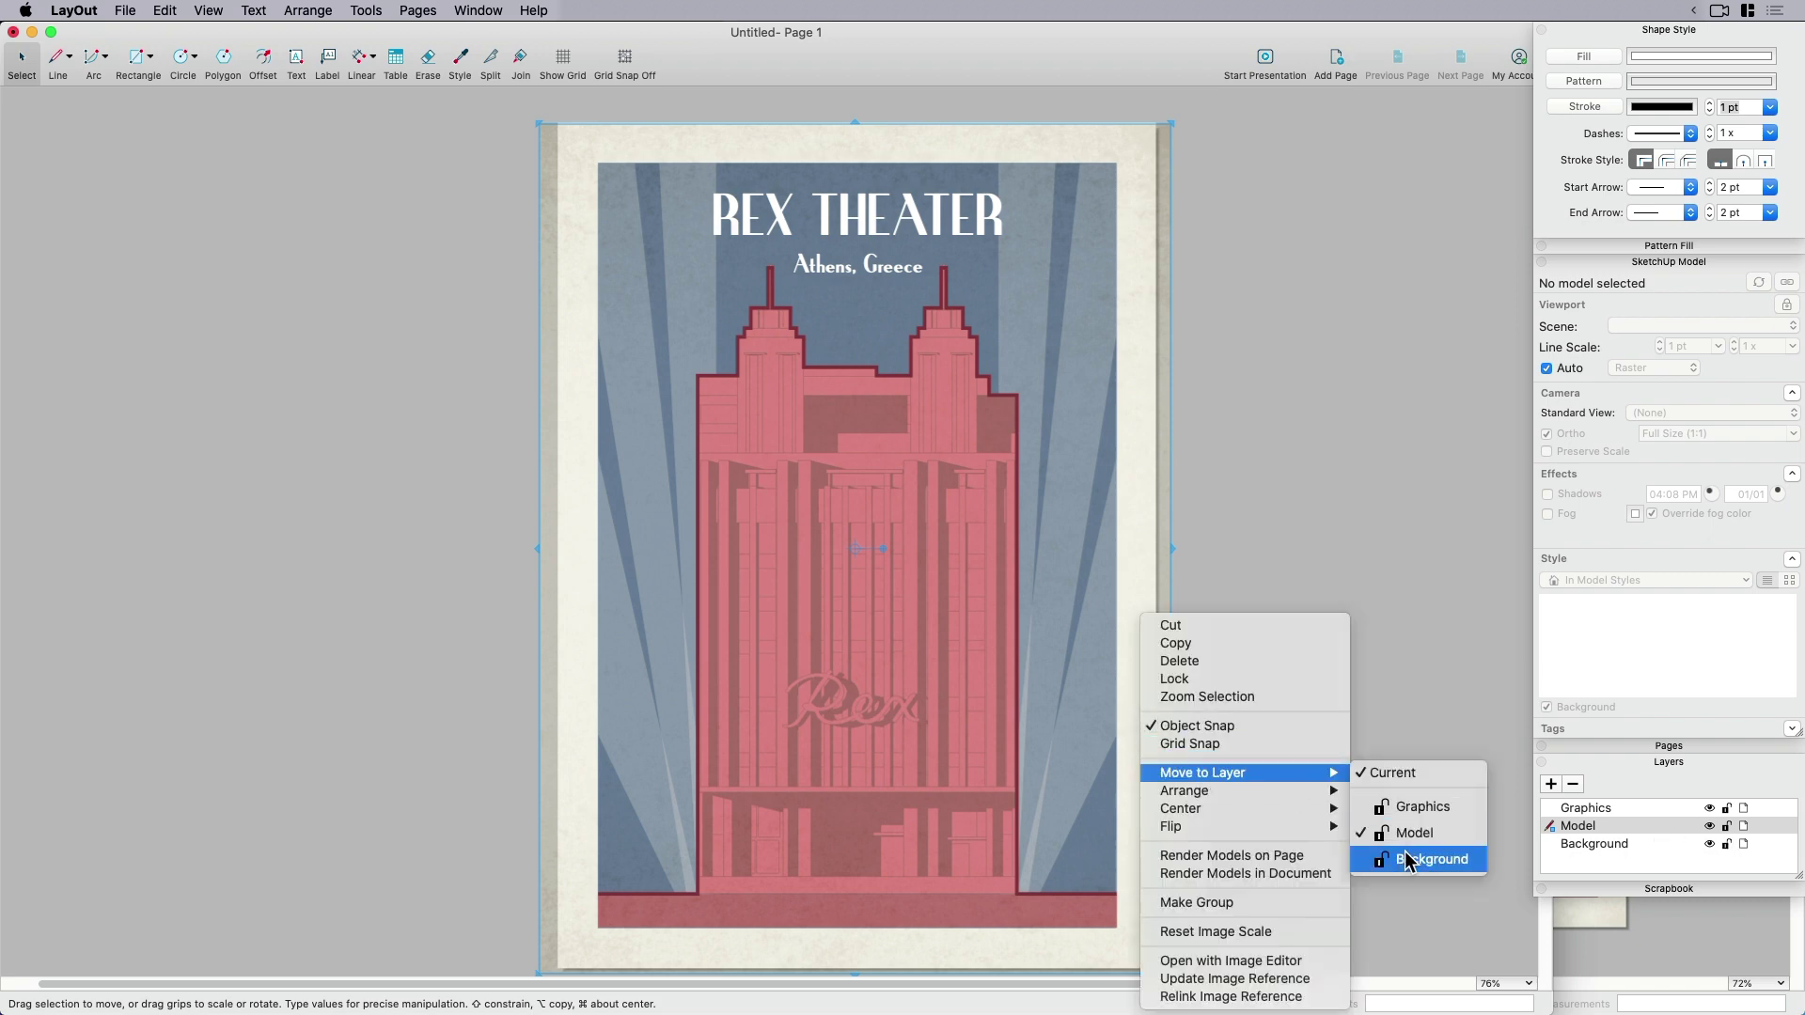
{"action": "left_click", "coordinate": [1406, 857]}
{"action": "left_click", "coordinate": [1305, 758]}
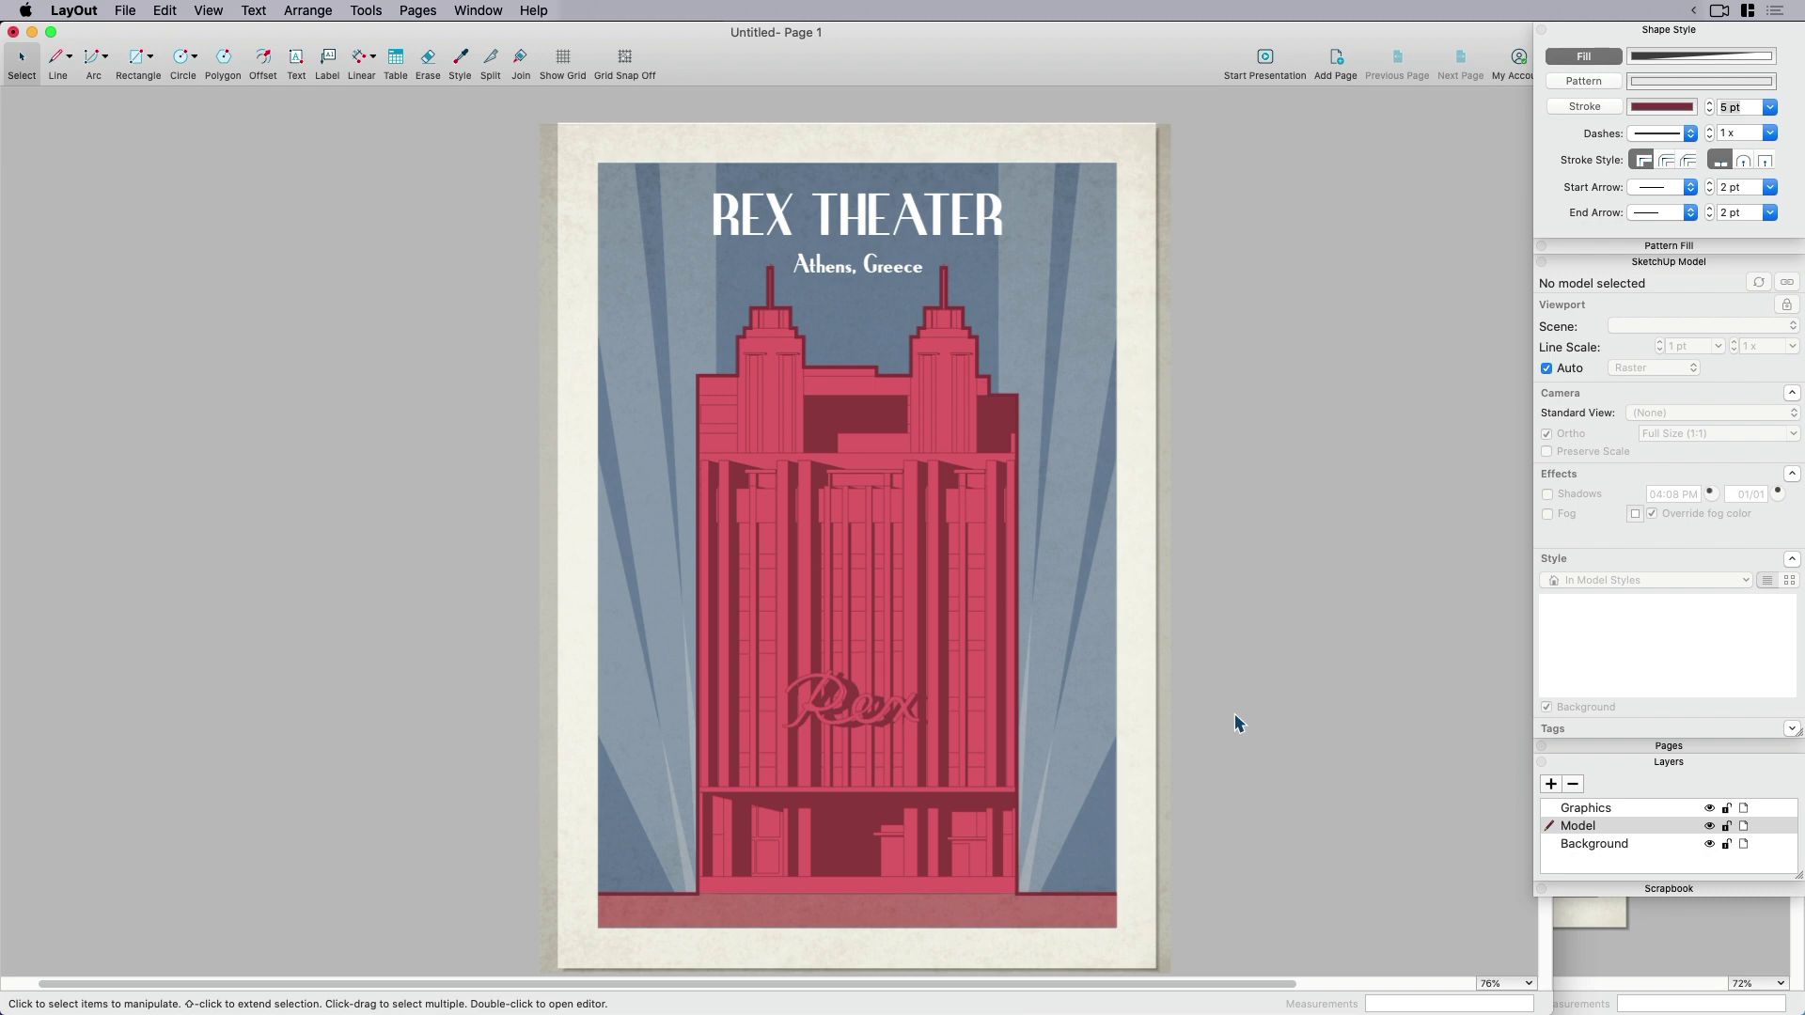
Align the paper image's left edge with the page, then delete the texture.
{"action": "left_click", "coordinate": [1144, 639]}
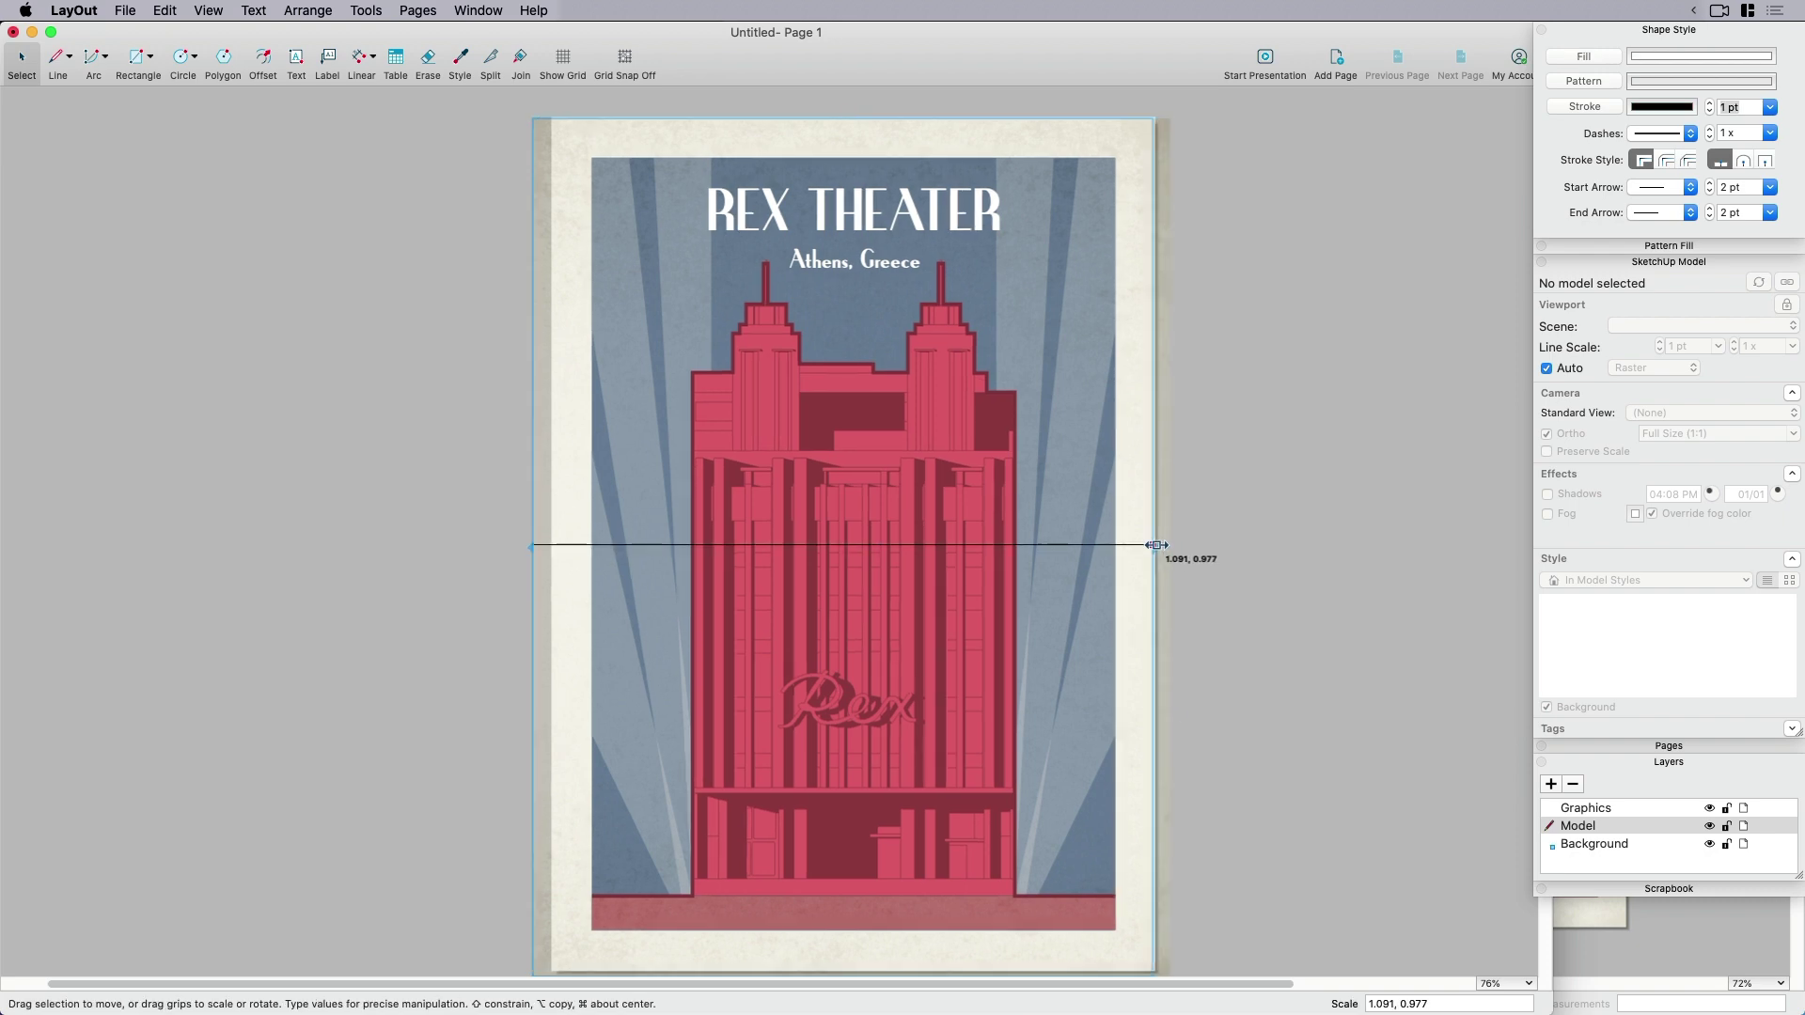
{"action": "left_click_drag", "start_coordinate": [524, 543], "coordinate": [544, 544]}
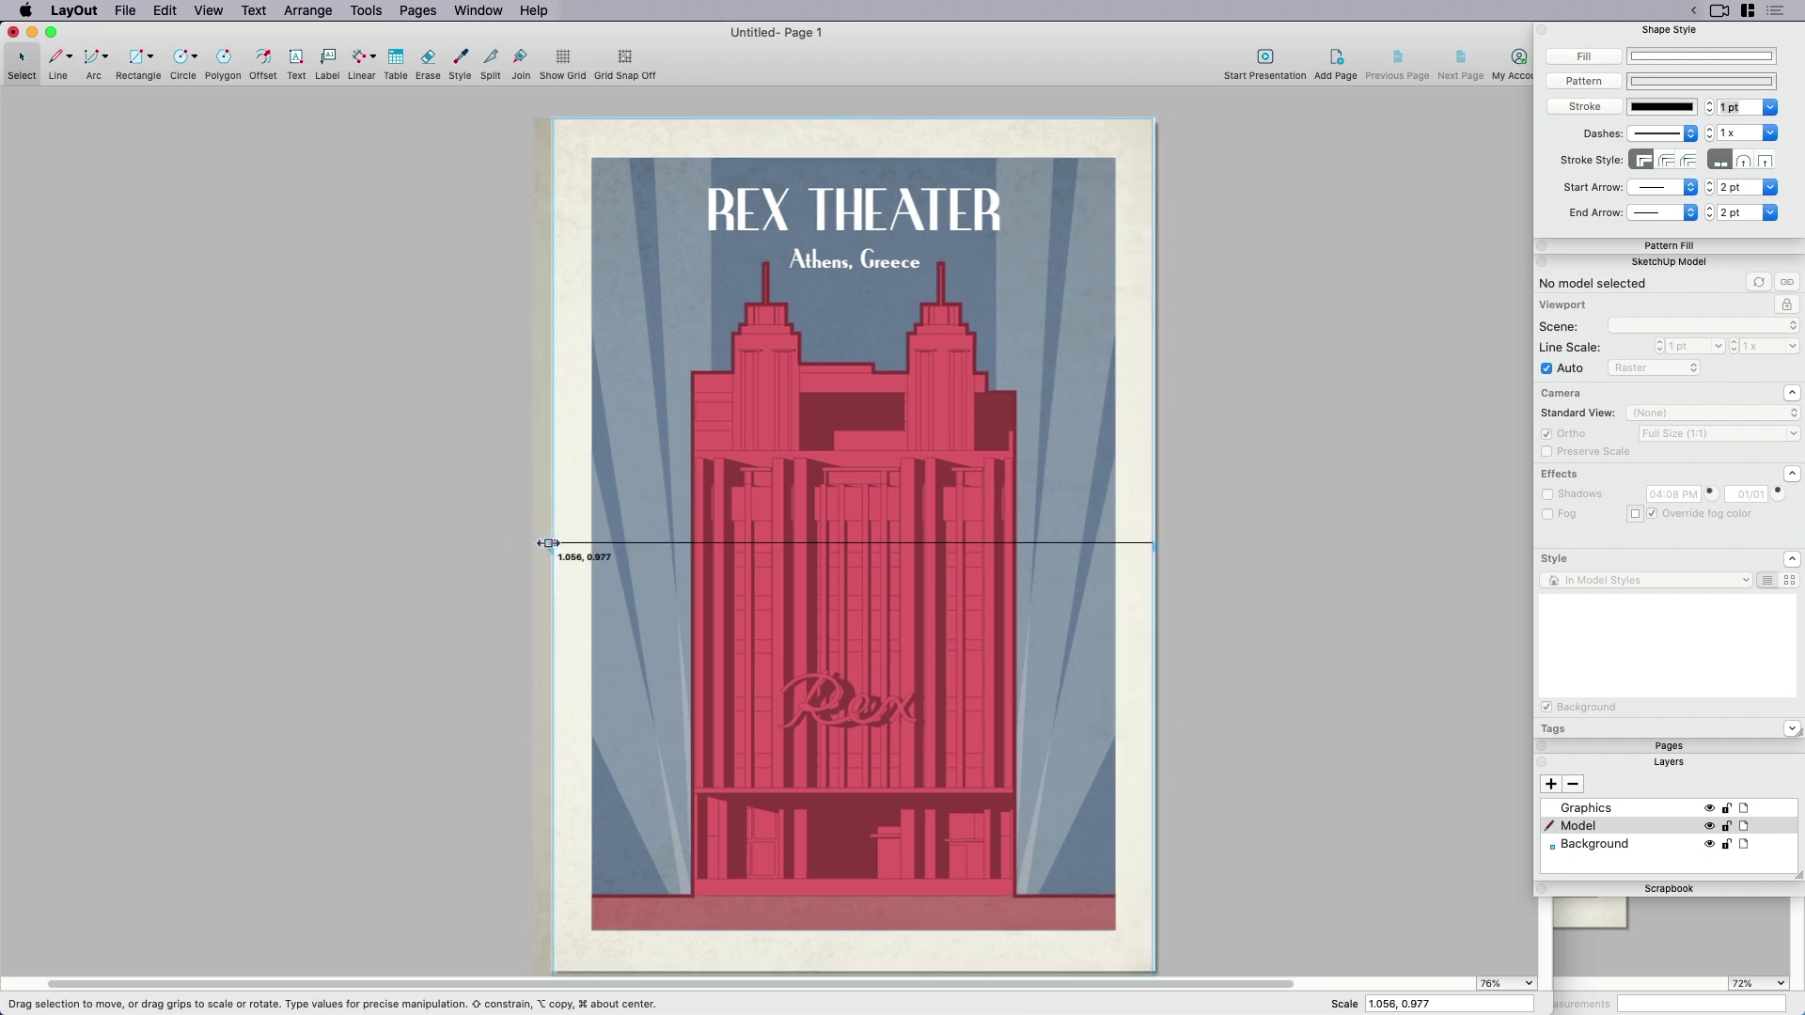
{"action": "left_click", "coordinate": [541, 545]}
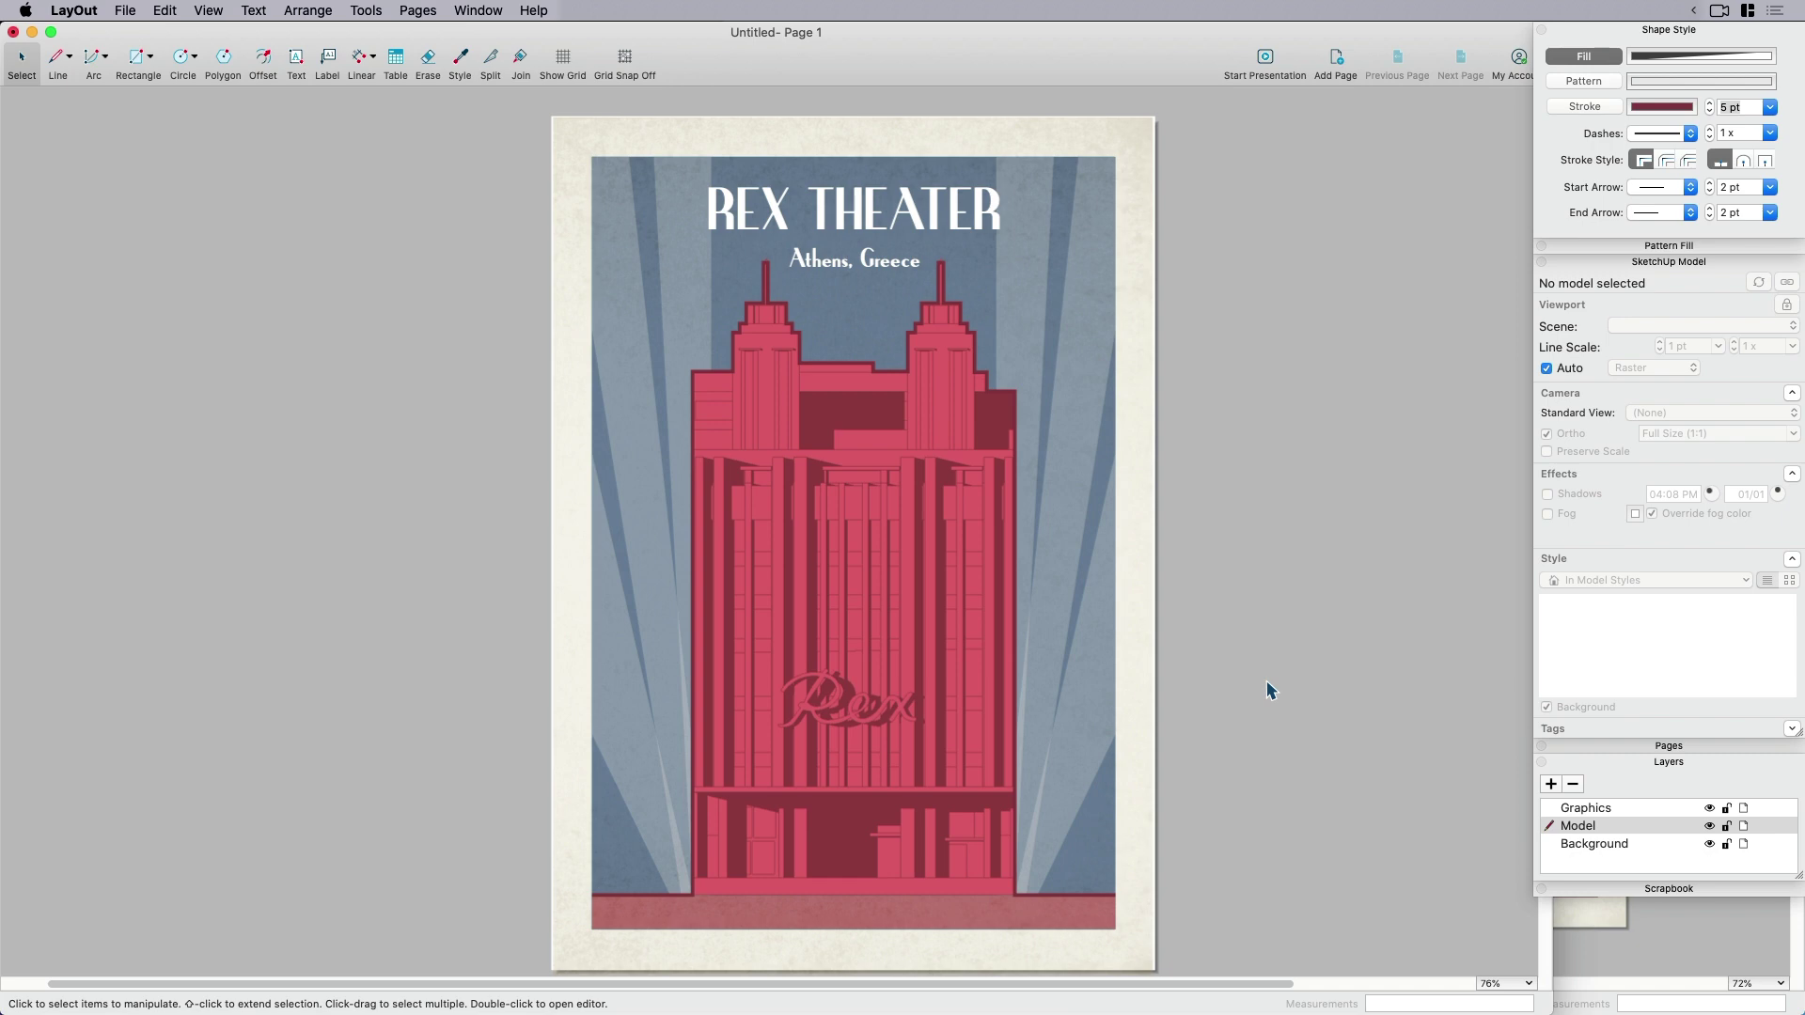
{"action": "left_click", "coordinate": [1137, 687]}
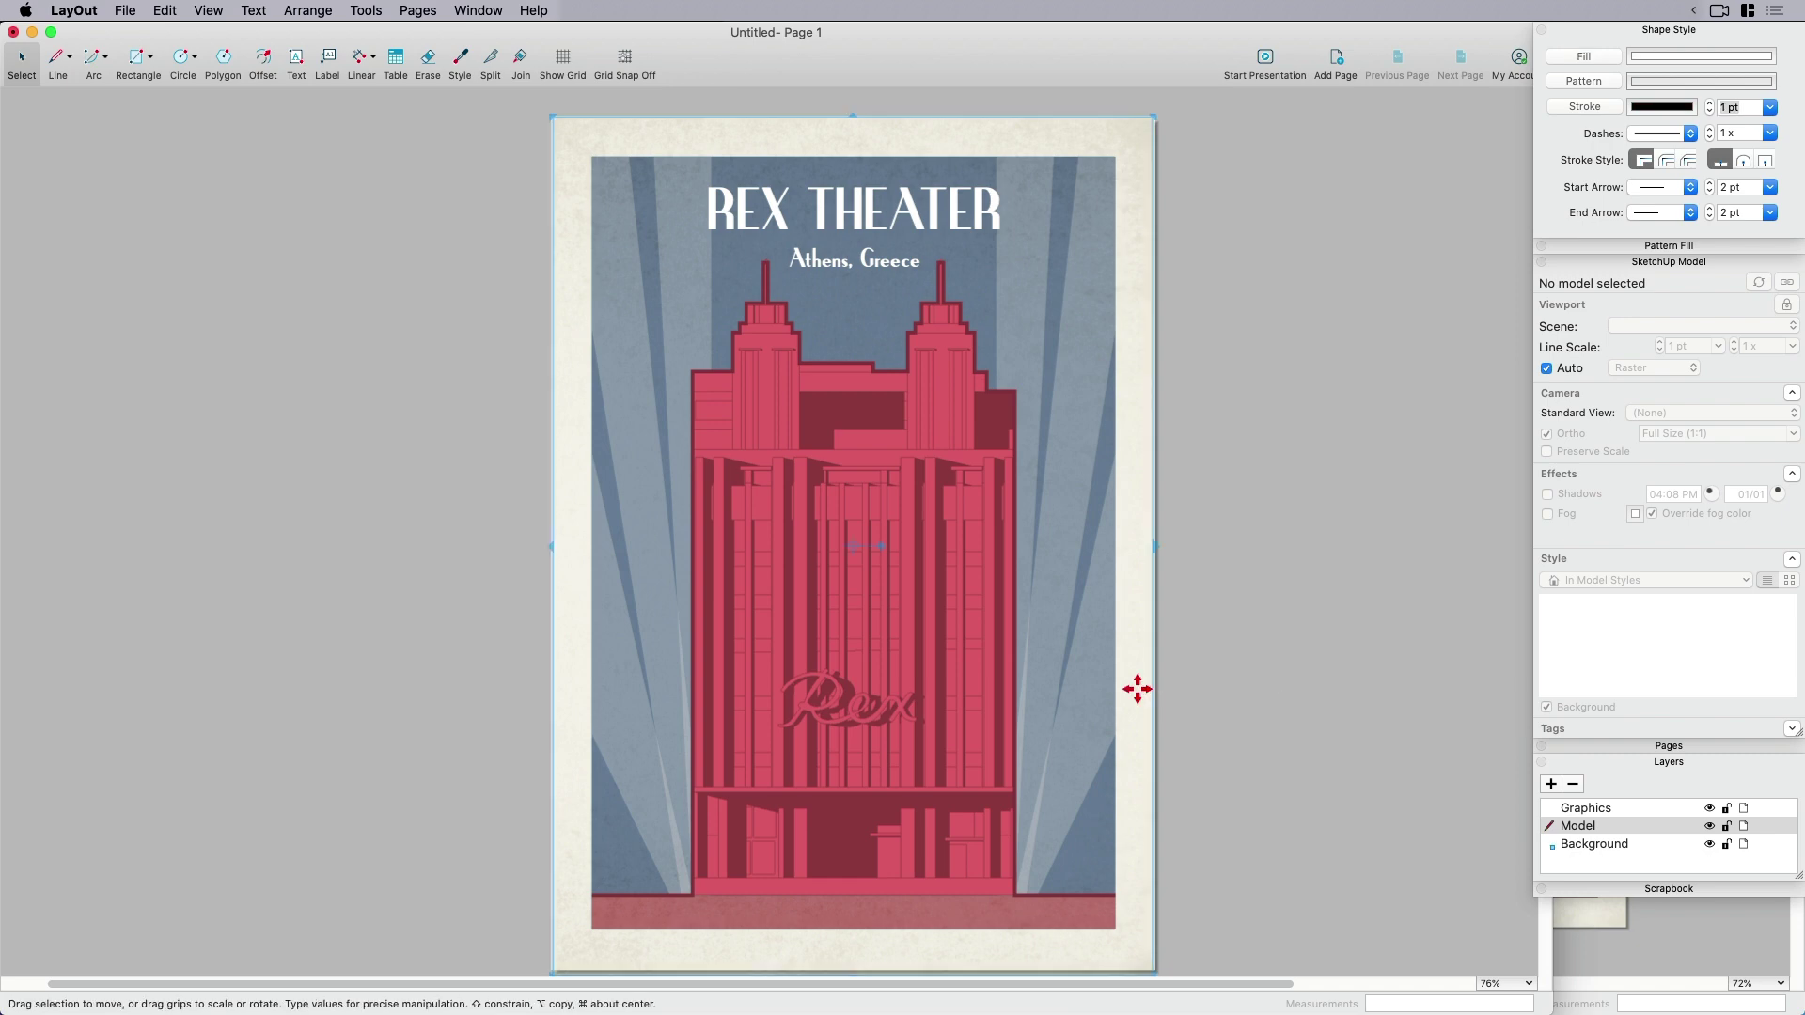
{"action": "key", "text": "Delete"}
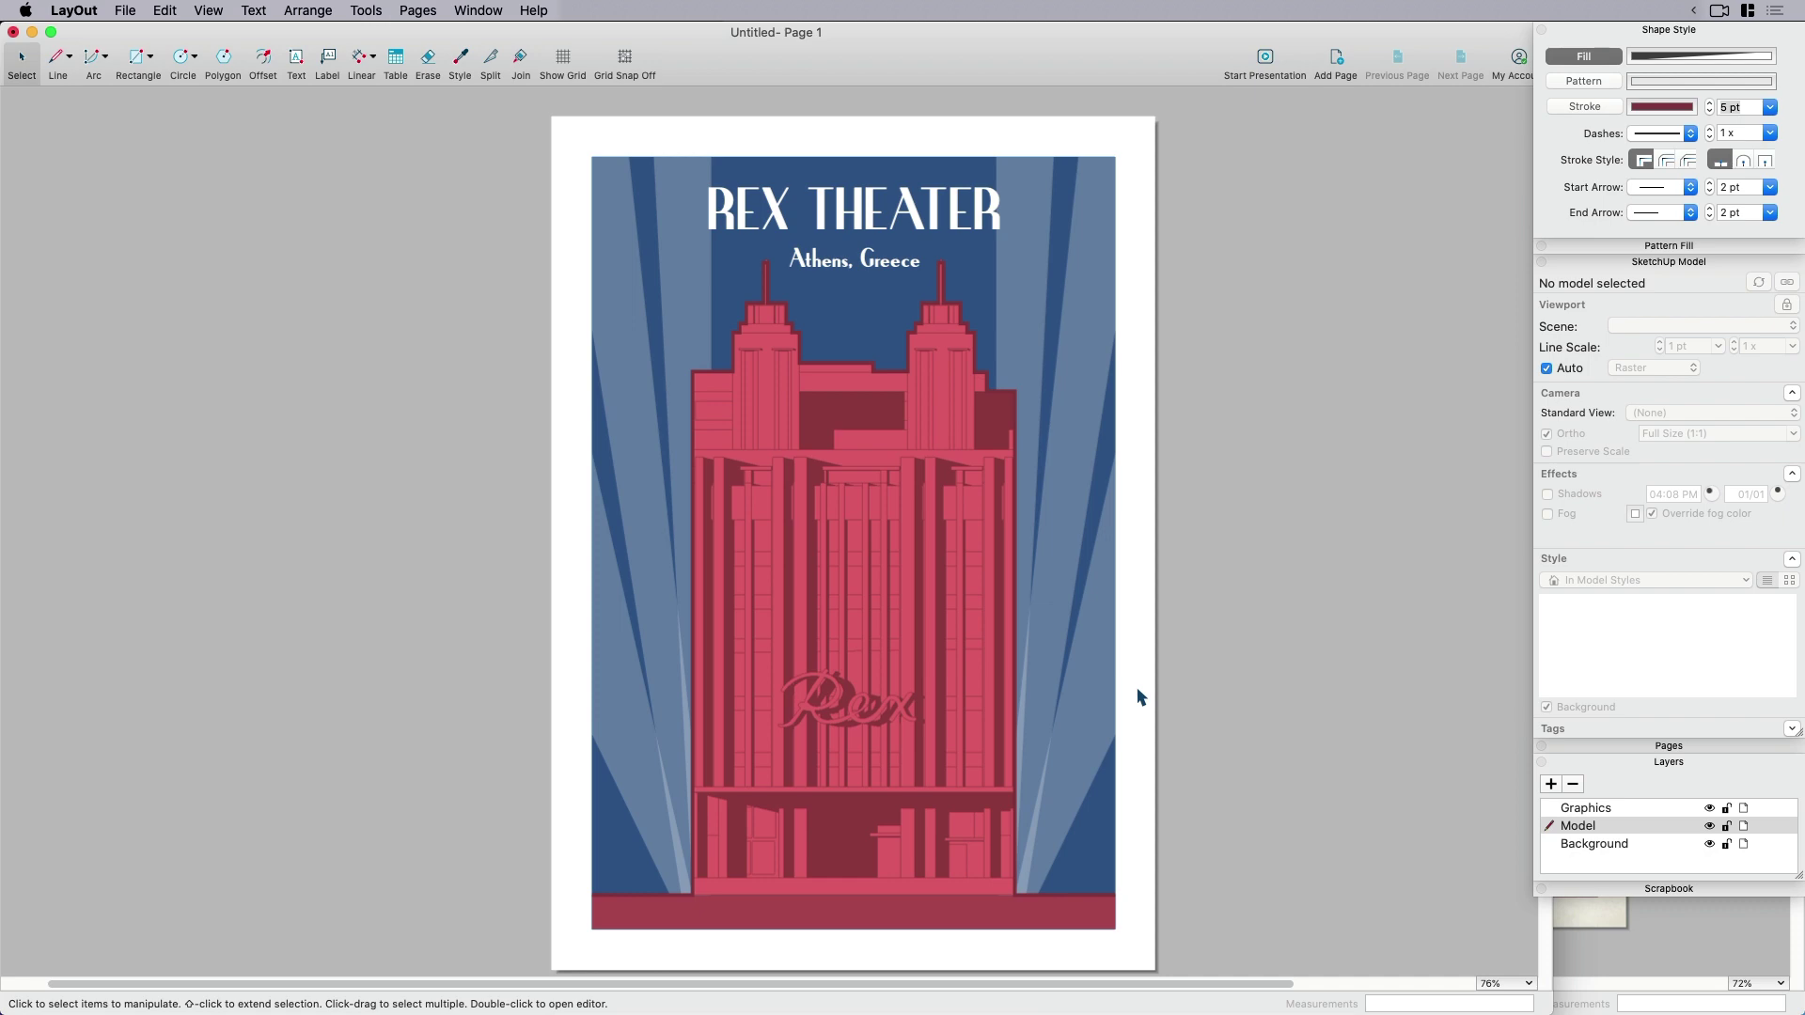